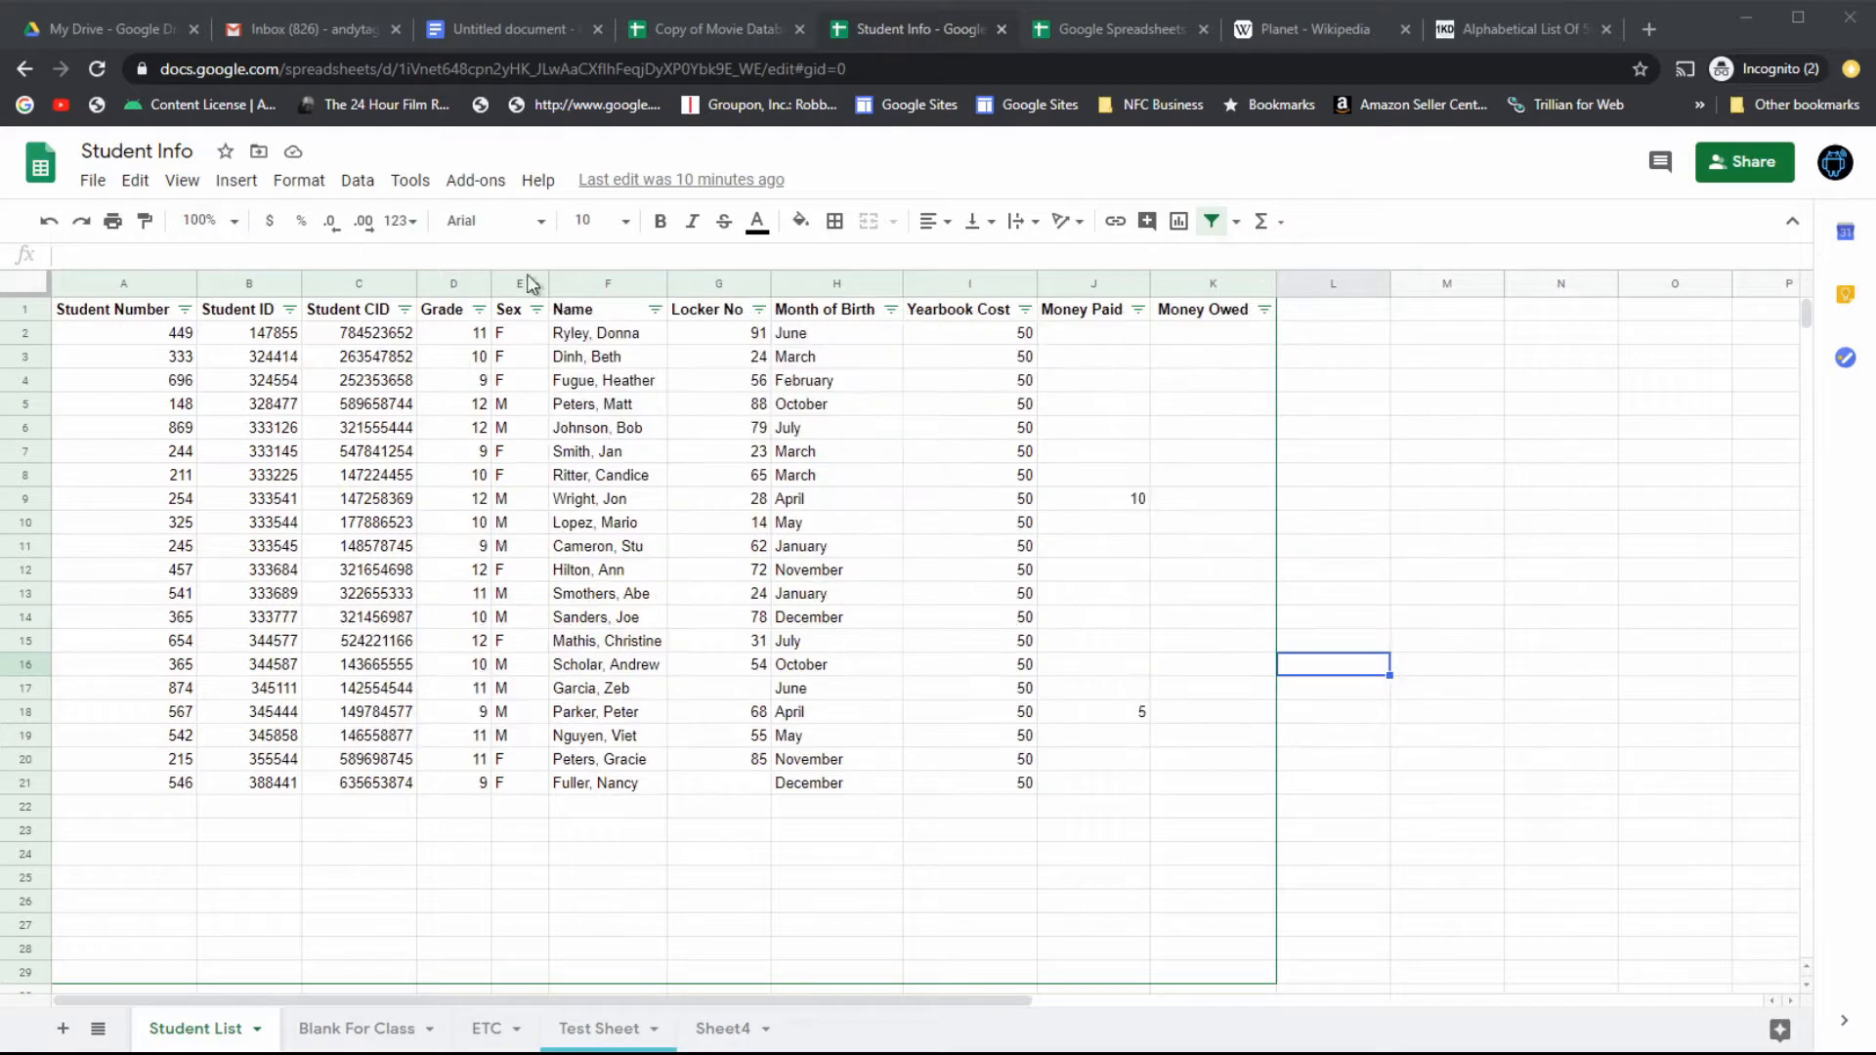
Switch to Gmail, open the "Please Add to Sheet" email and copy its list from Apples through Cotton Candy Grapes.
click(301, 26)
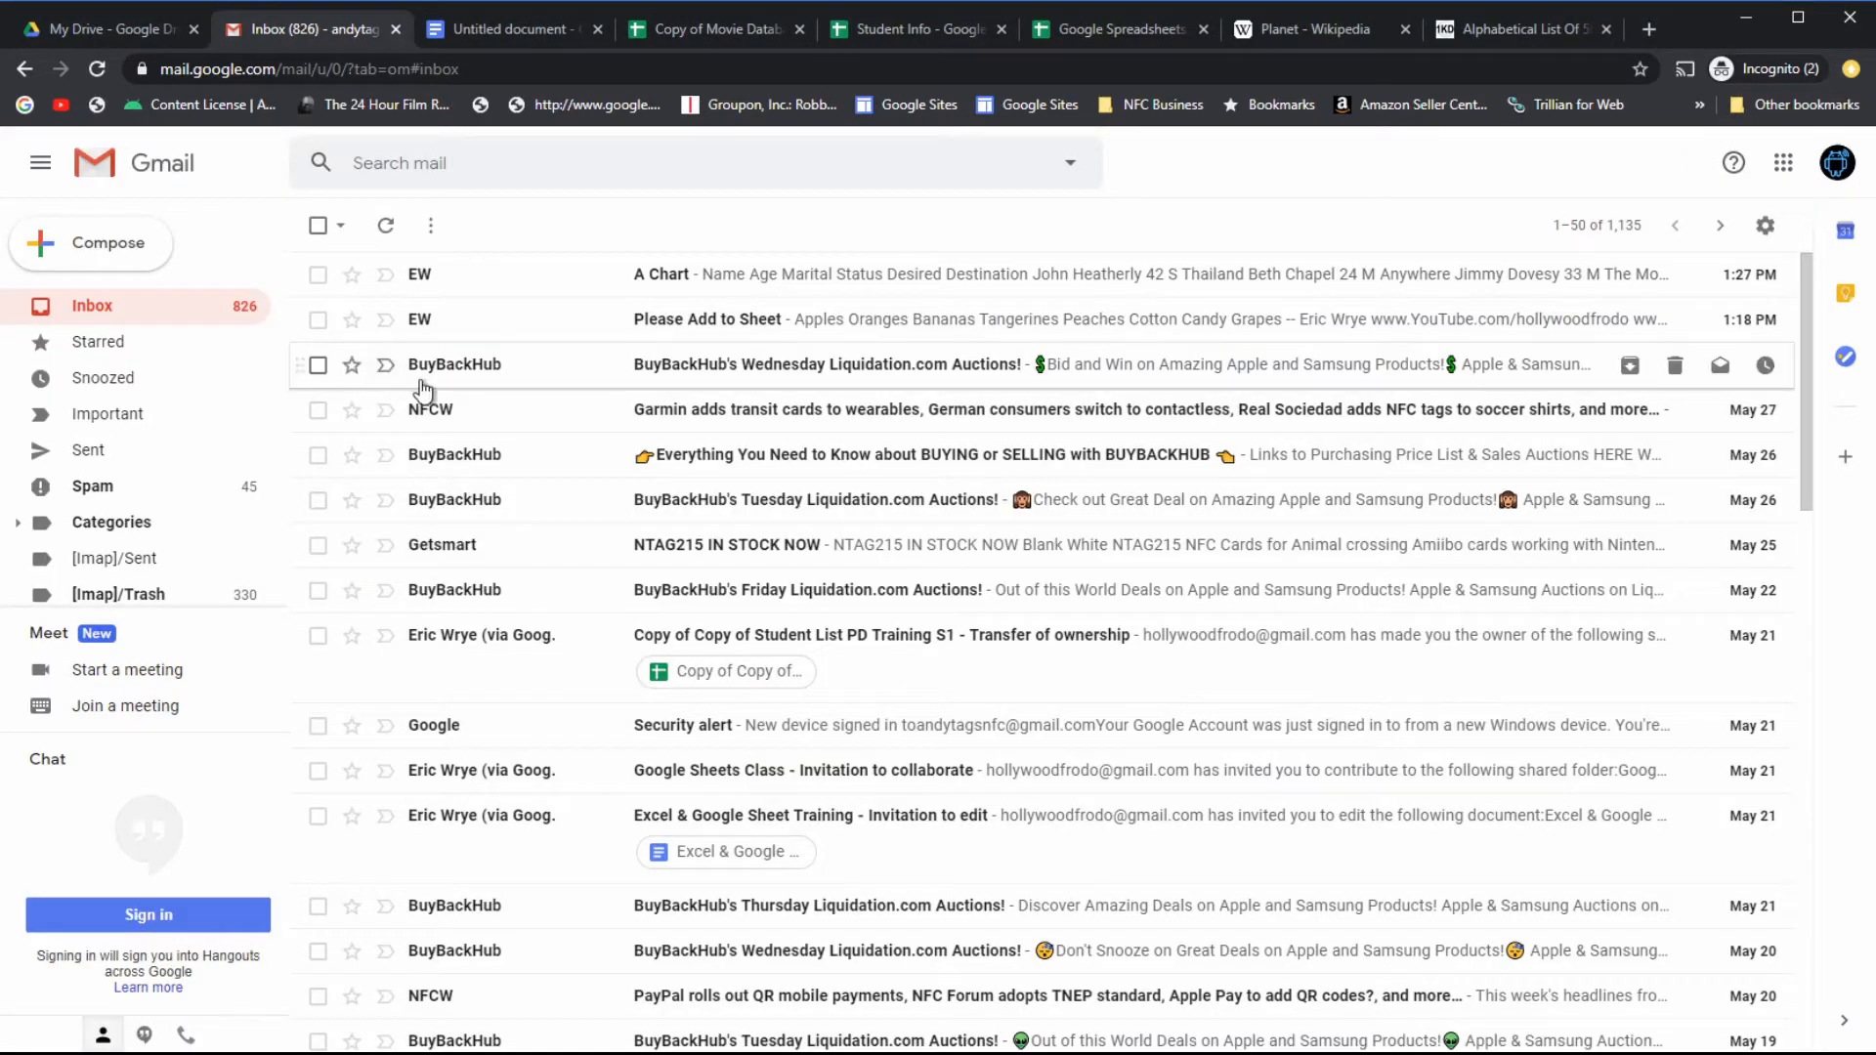
click(883, 320)
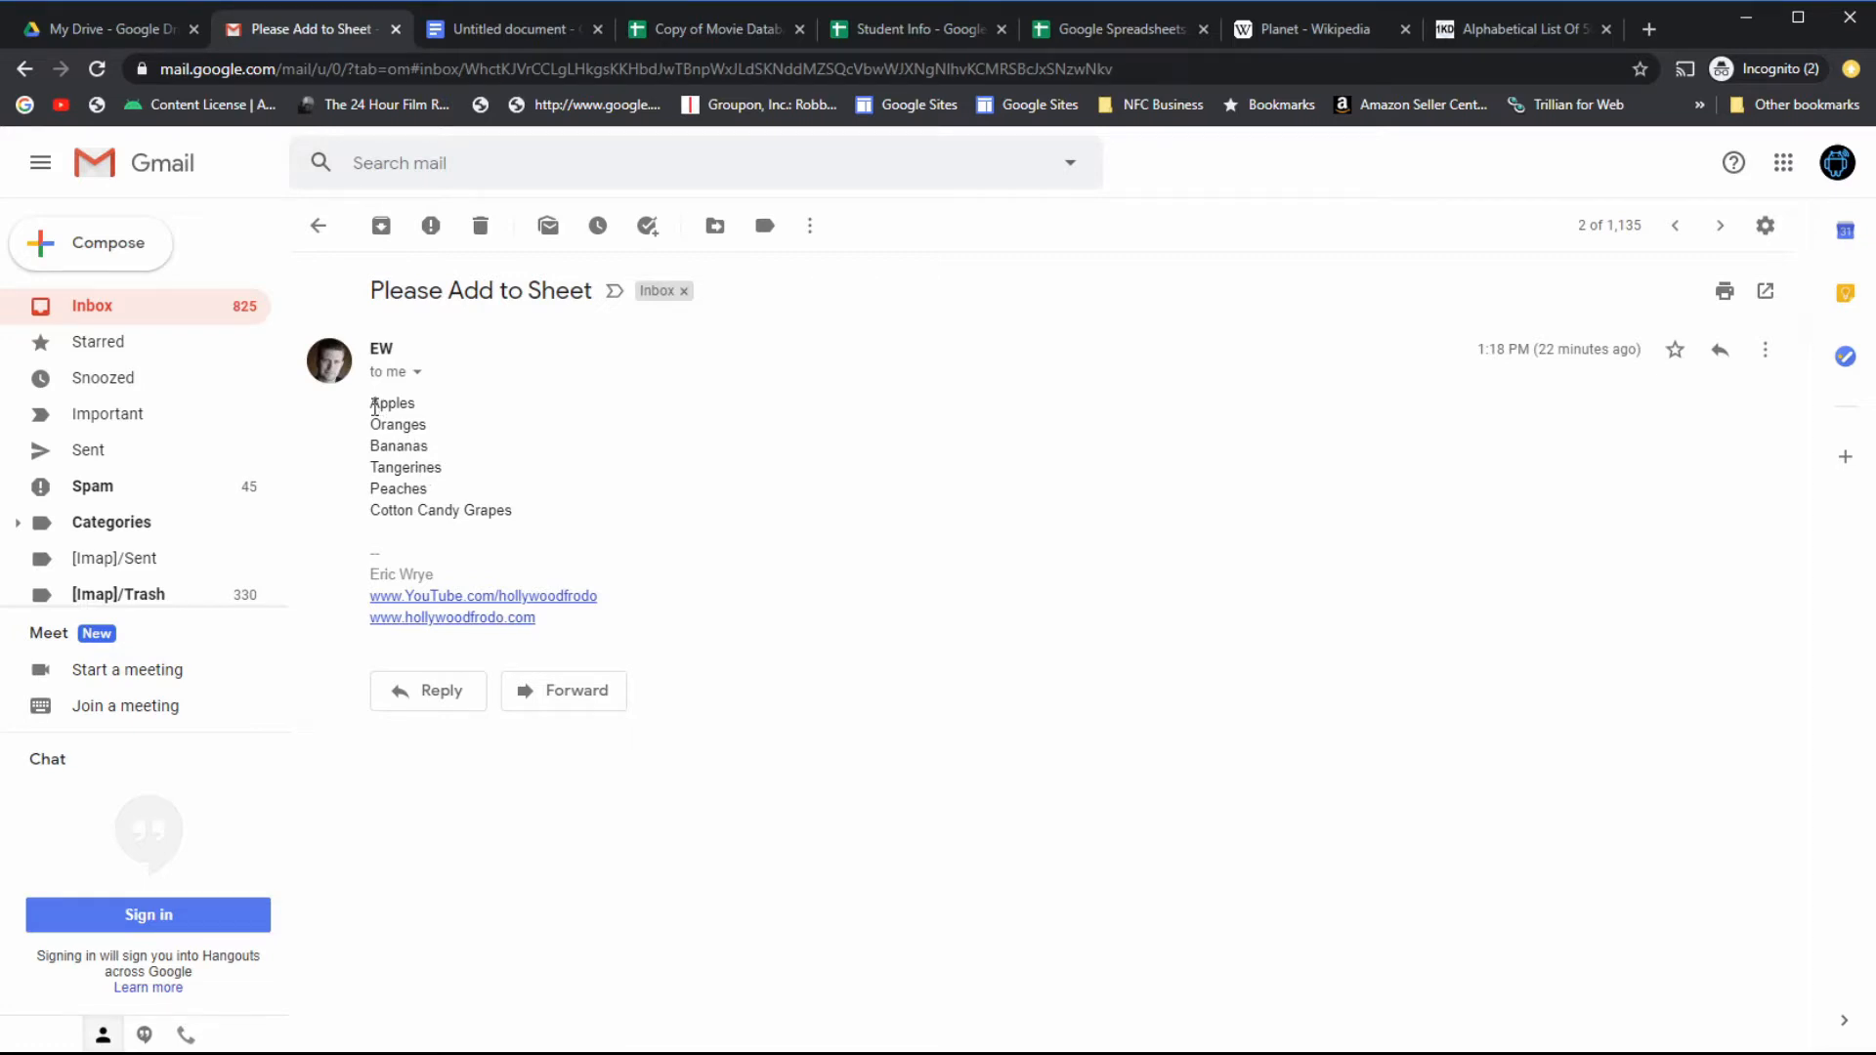
drag(372, 408, 518, 513)
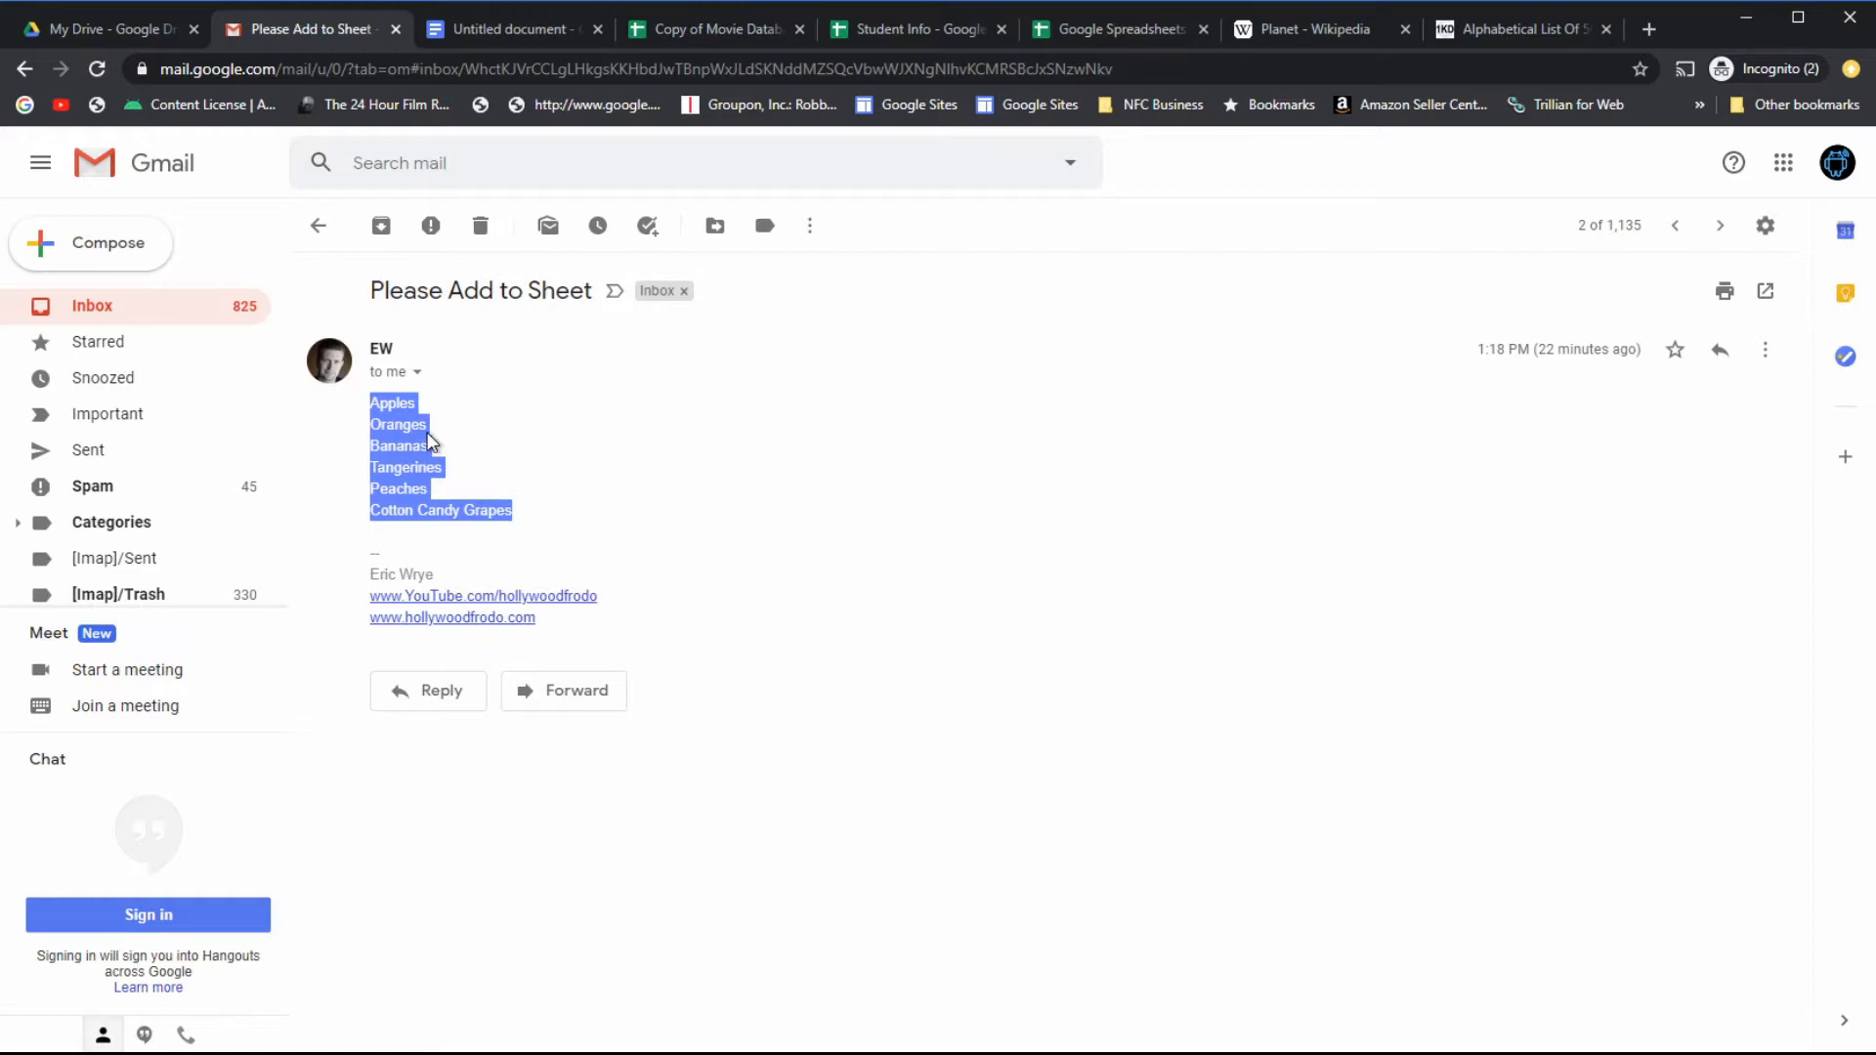
click(398, 410)
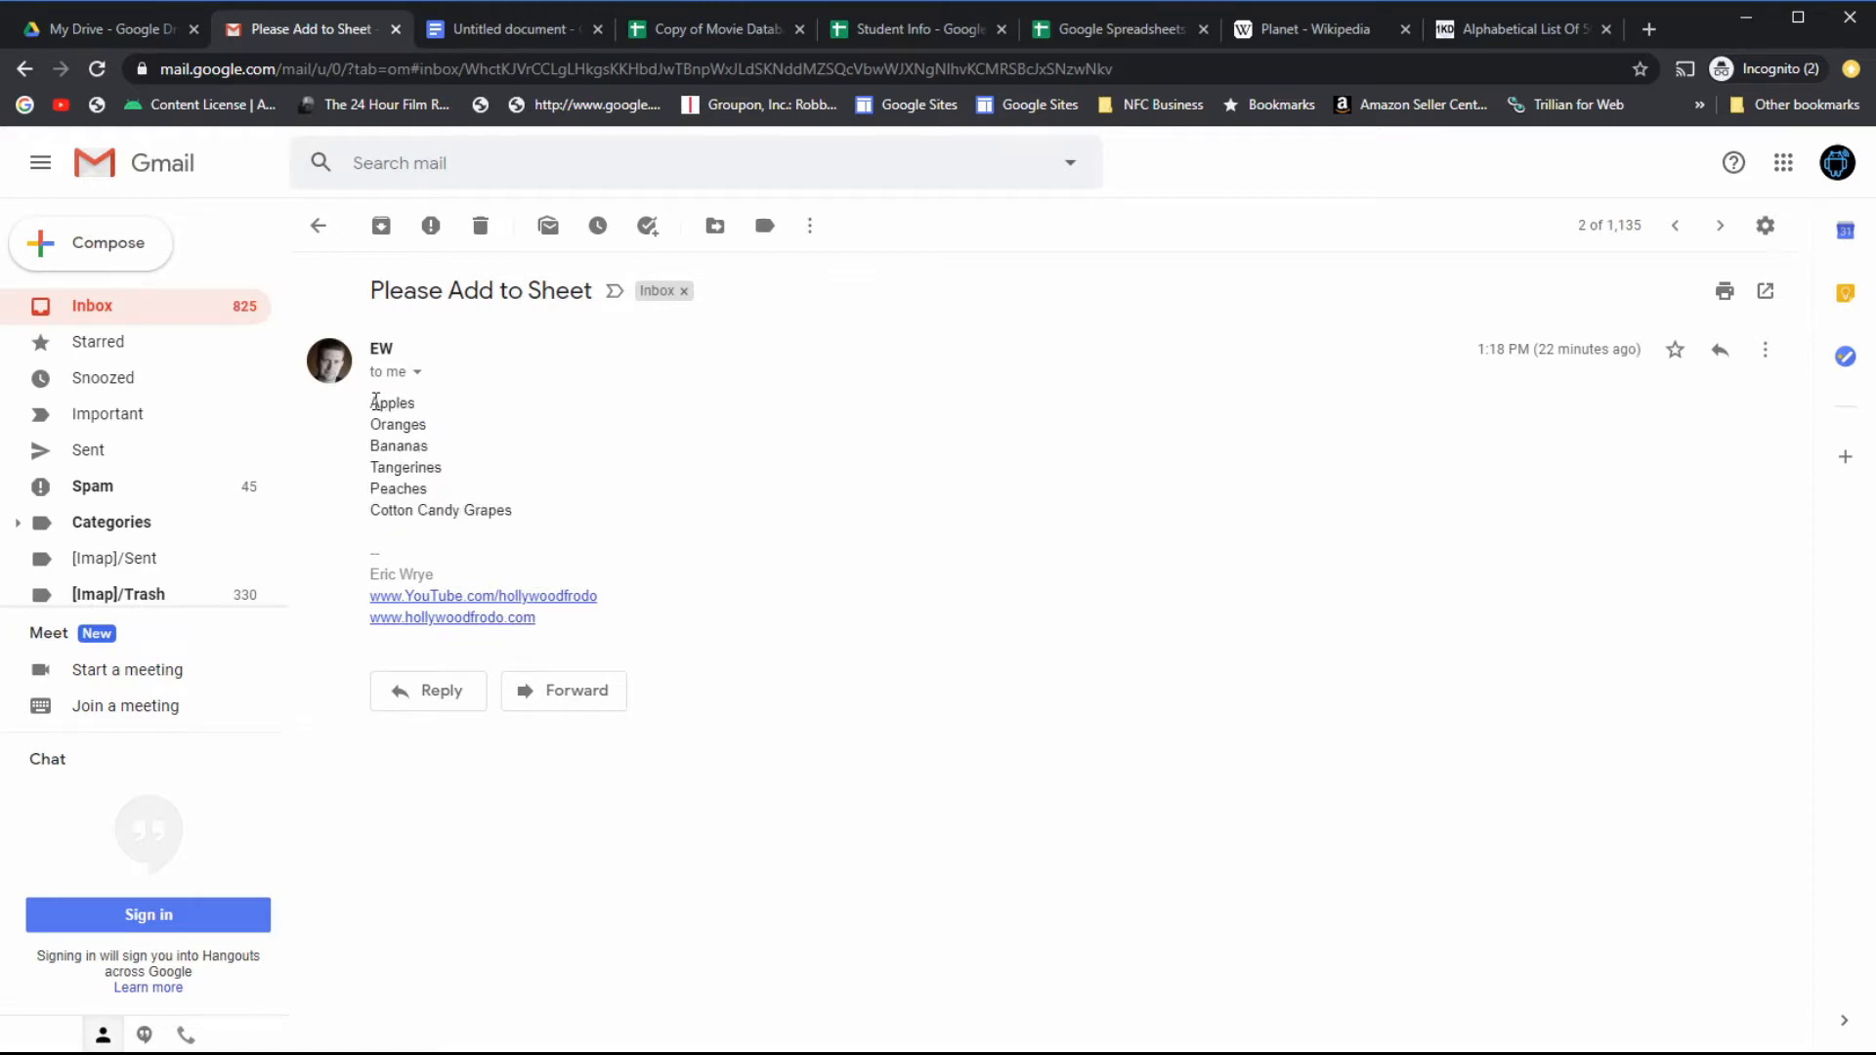
drag(376, 402, 508, 510)
key(ctrl+c)
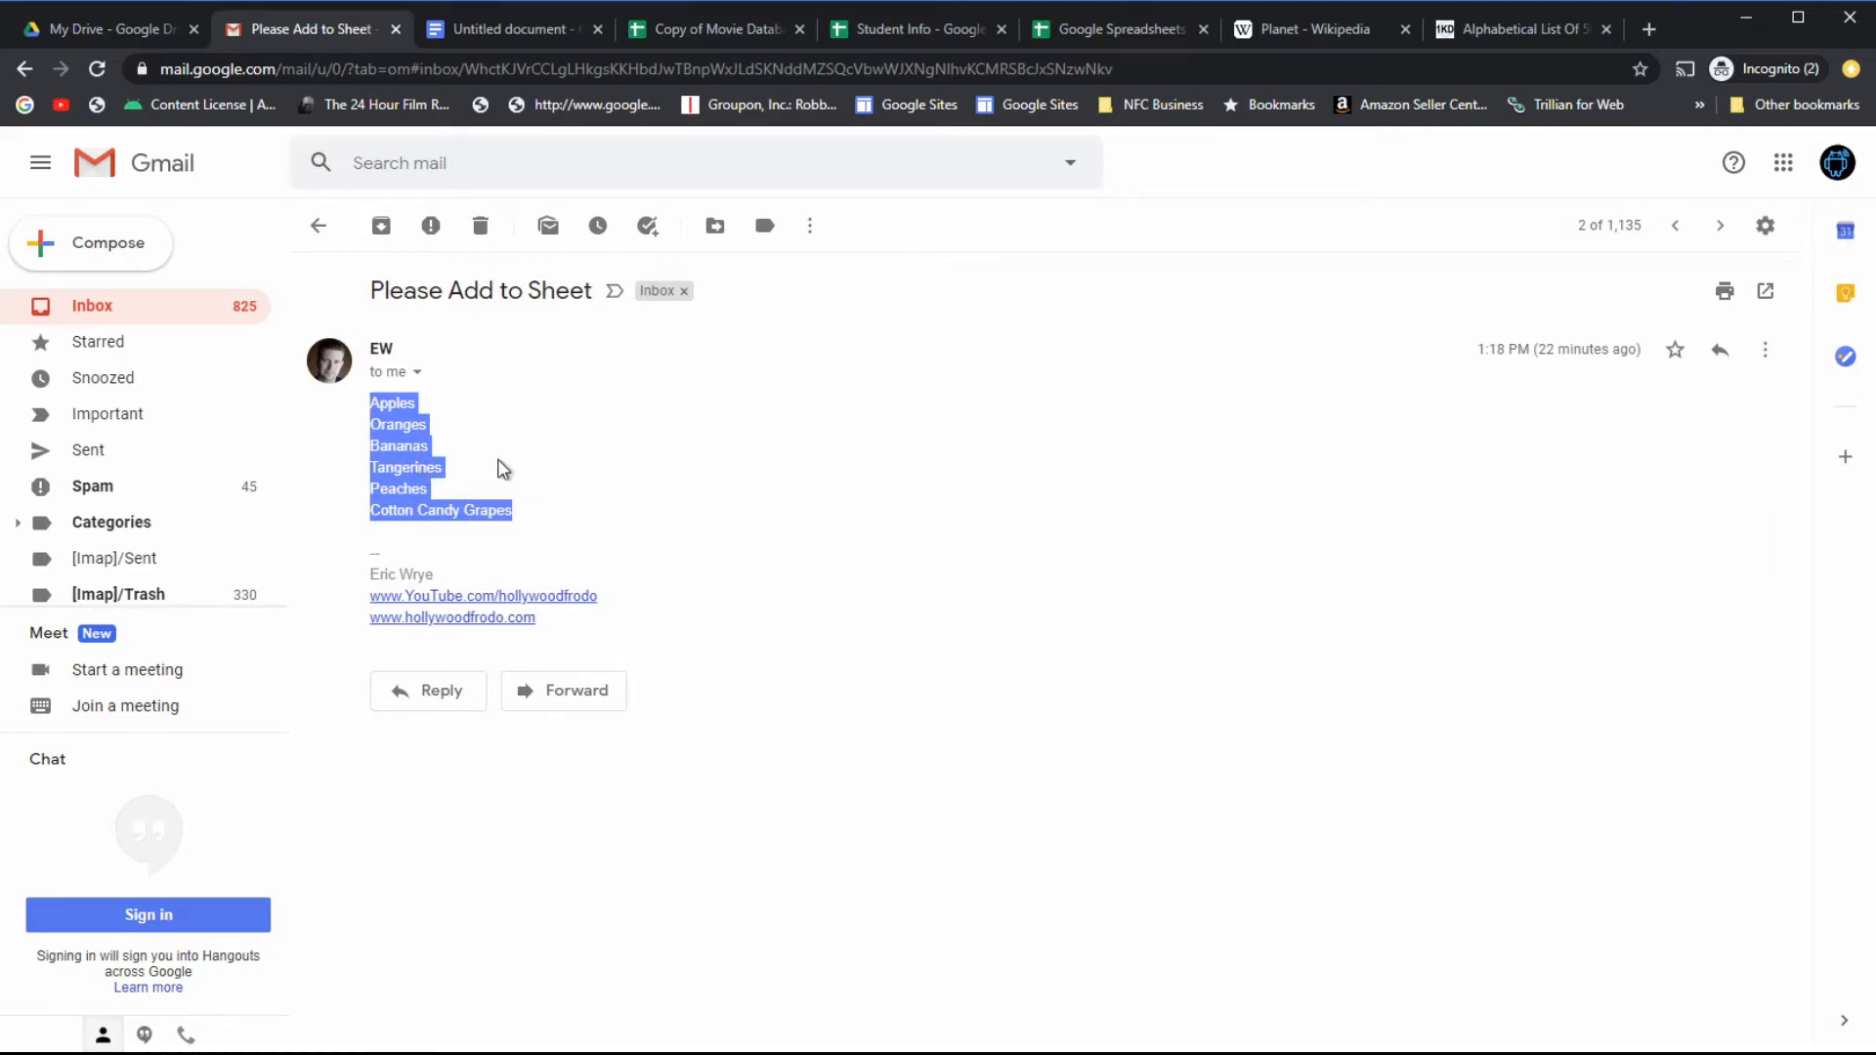
Switch to the Student Info spreadsheet and paste the copied list at cell A1 of the Blank For Class sheet.
click(930, 31)
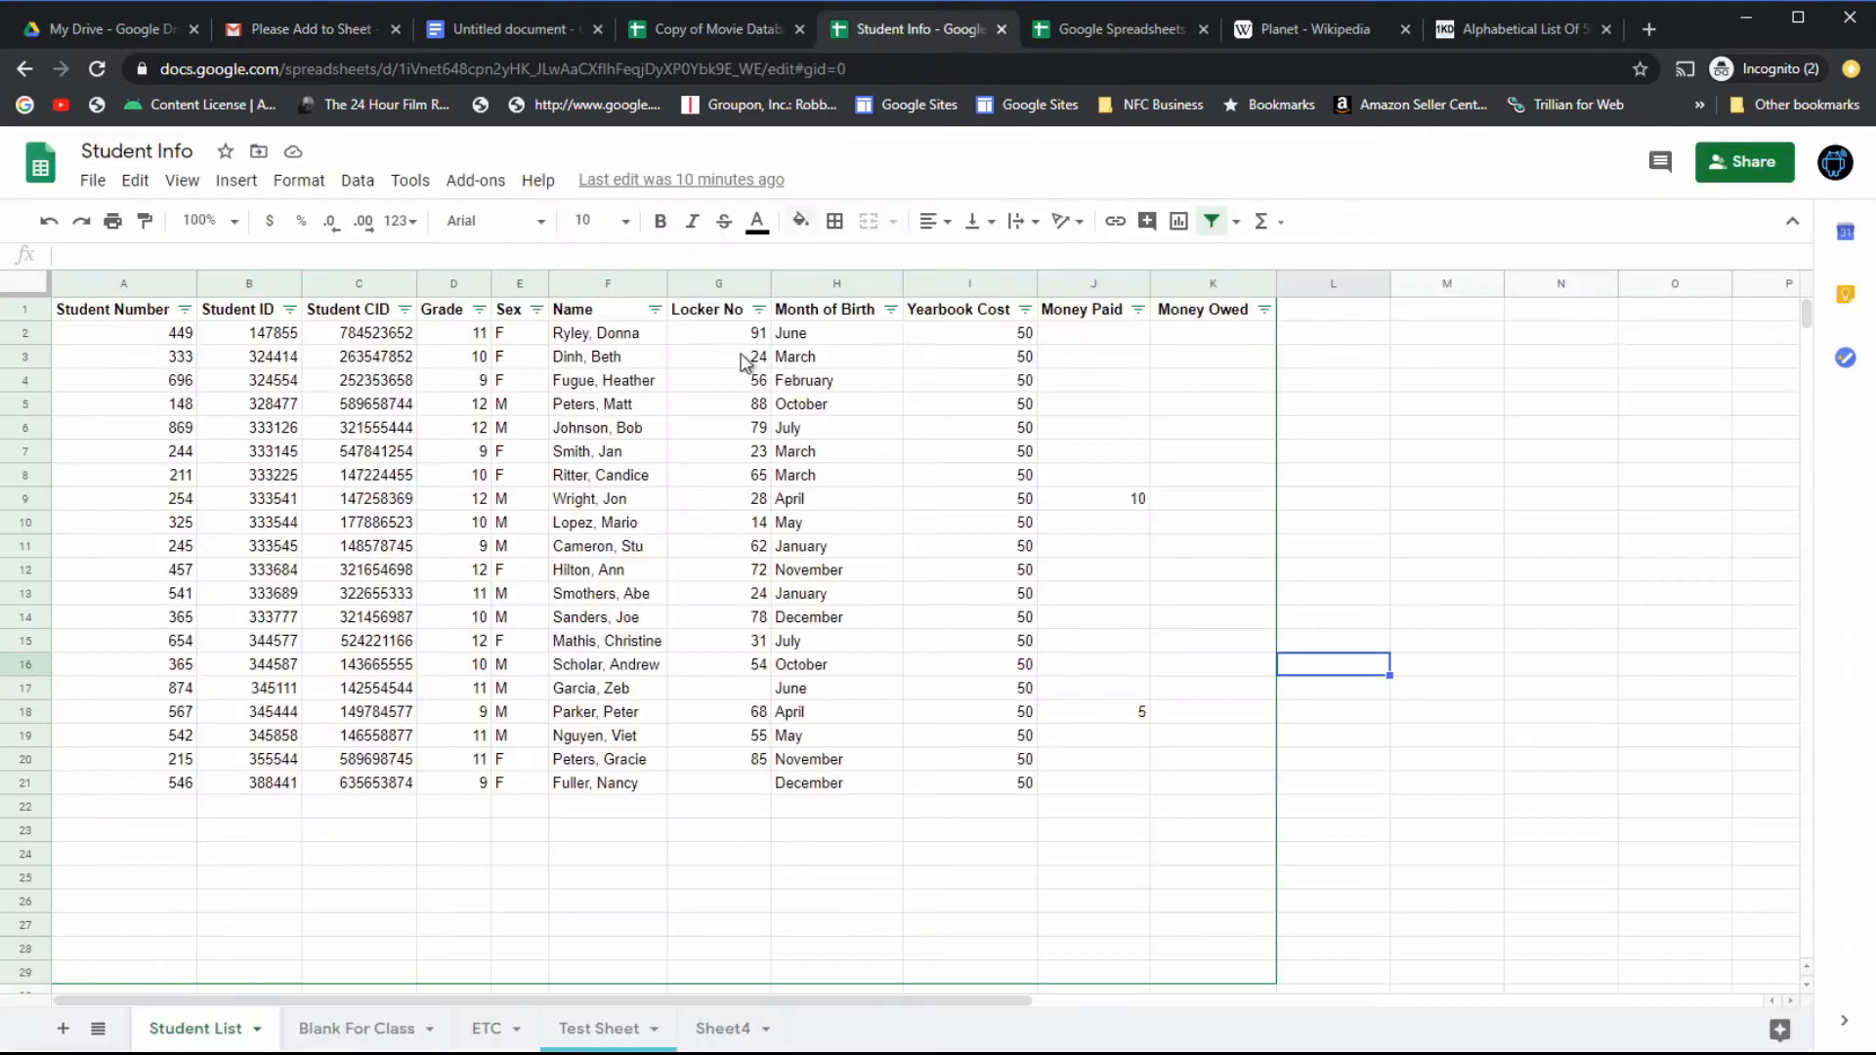
click(365, 1031)
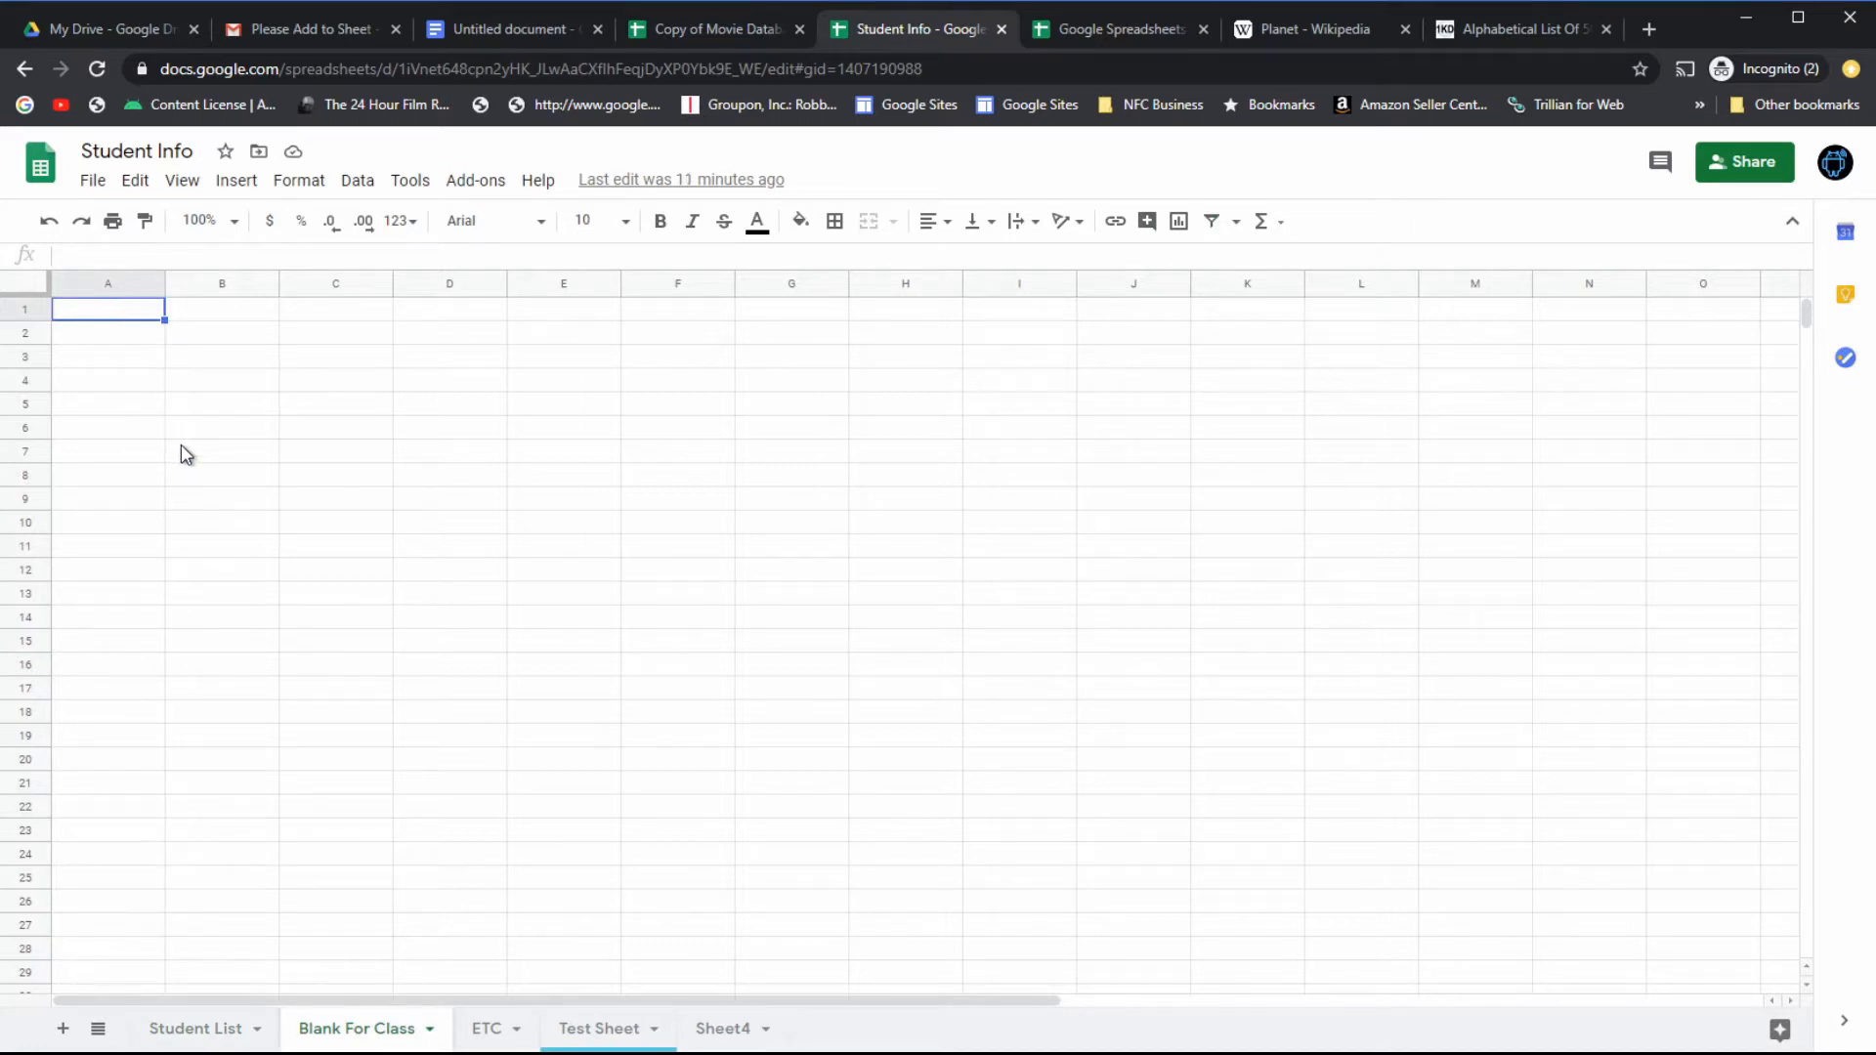
key(ctrl+v)
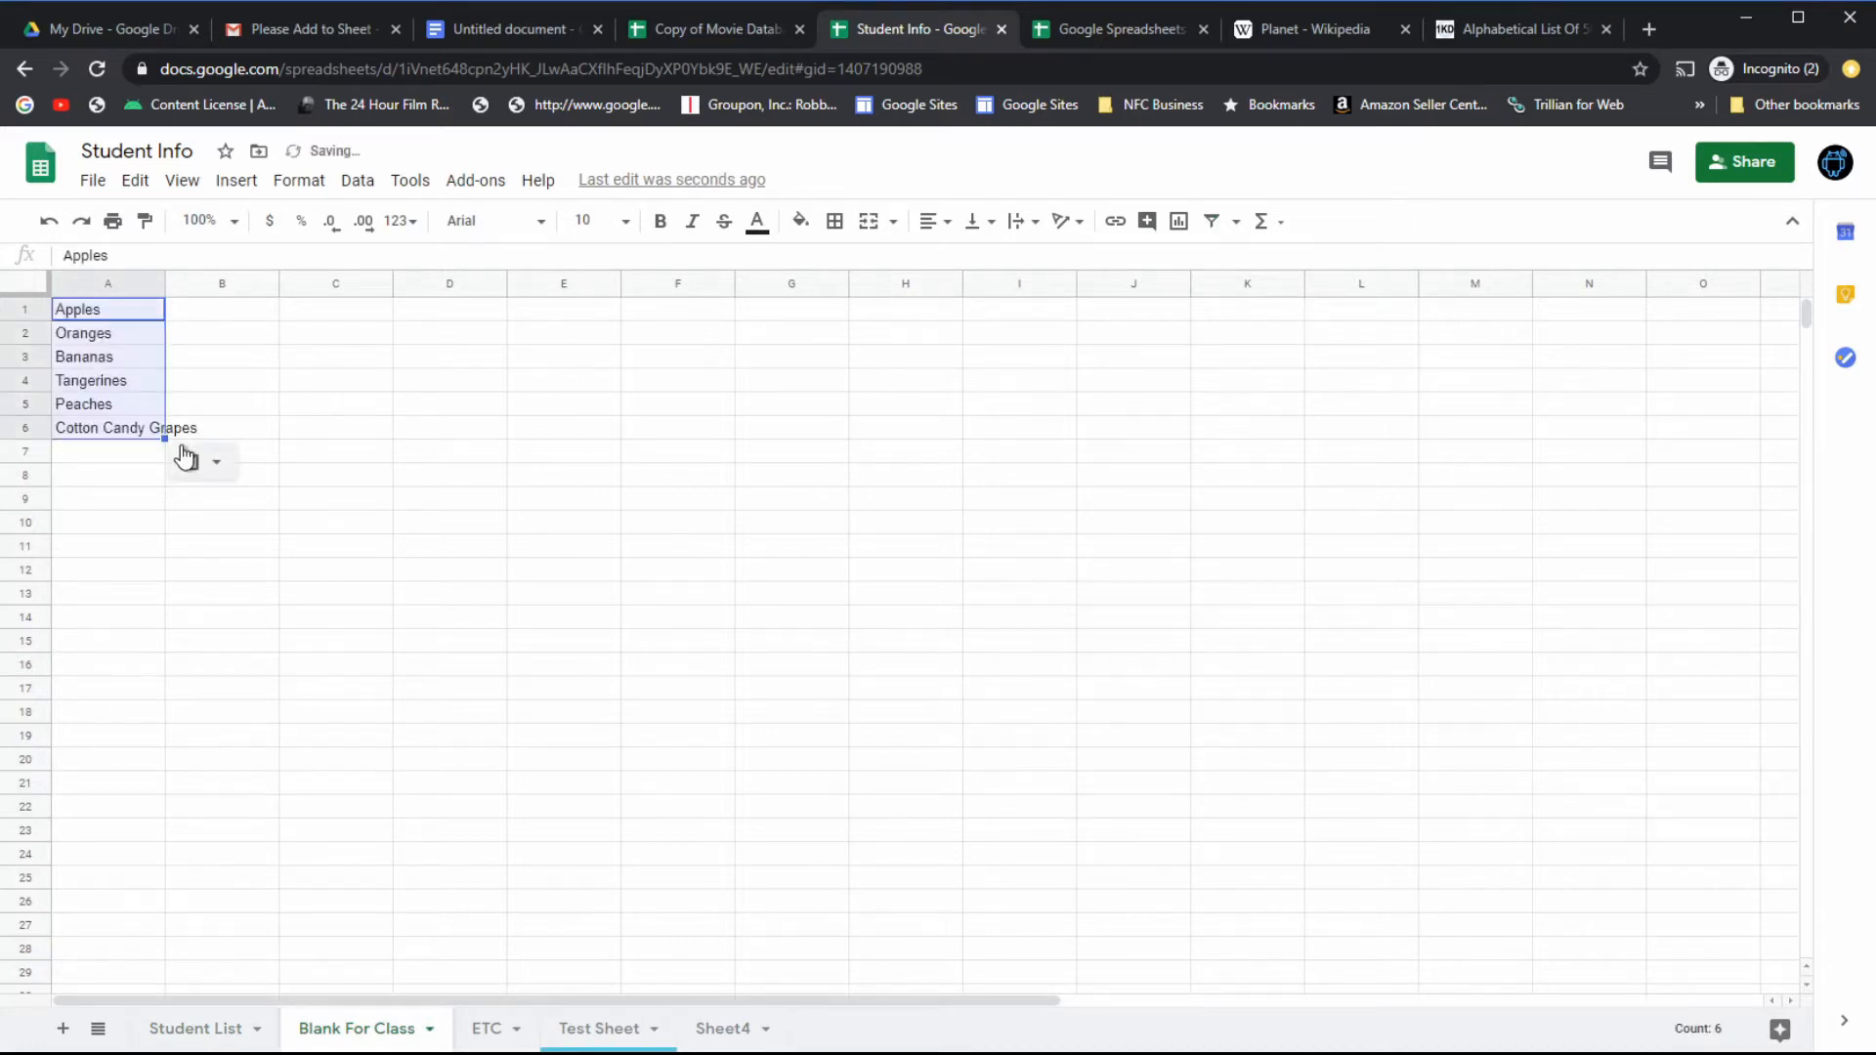
Check the individual list cells and widen column A enough to fit "Cotton Candy Grapes".
click(146, 334)
click(130, 310)
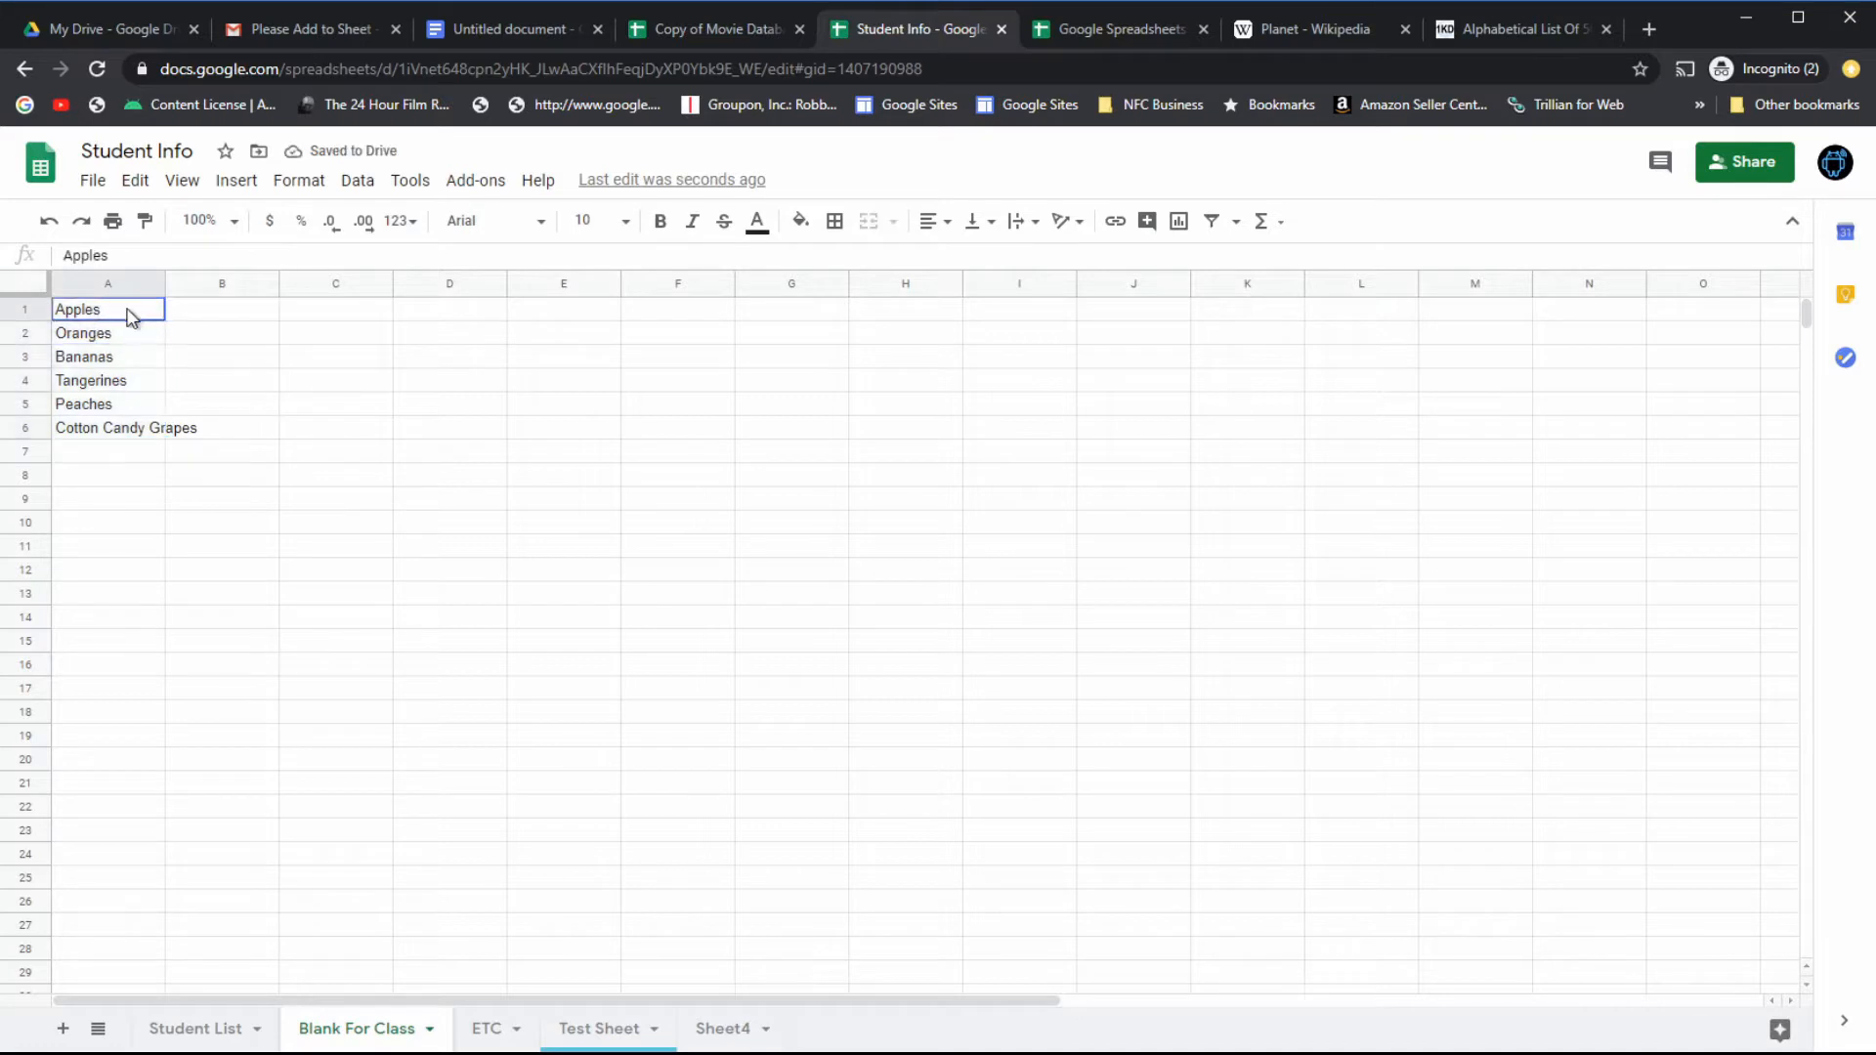
click(132, 404)
click(134, 434)
click(115, 315)
drag(166, 283, 203, 285)
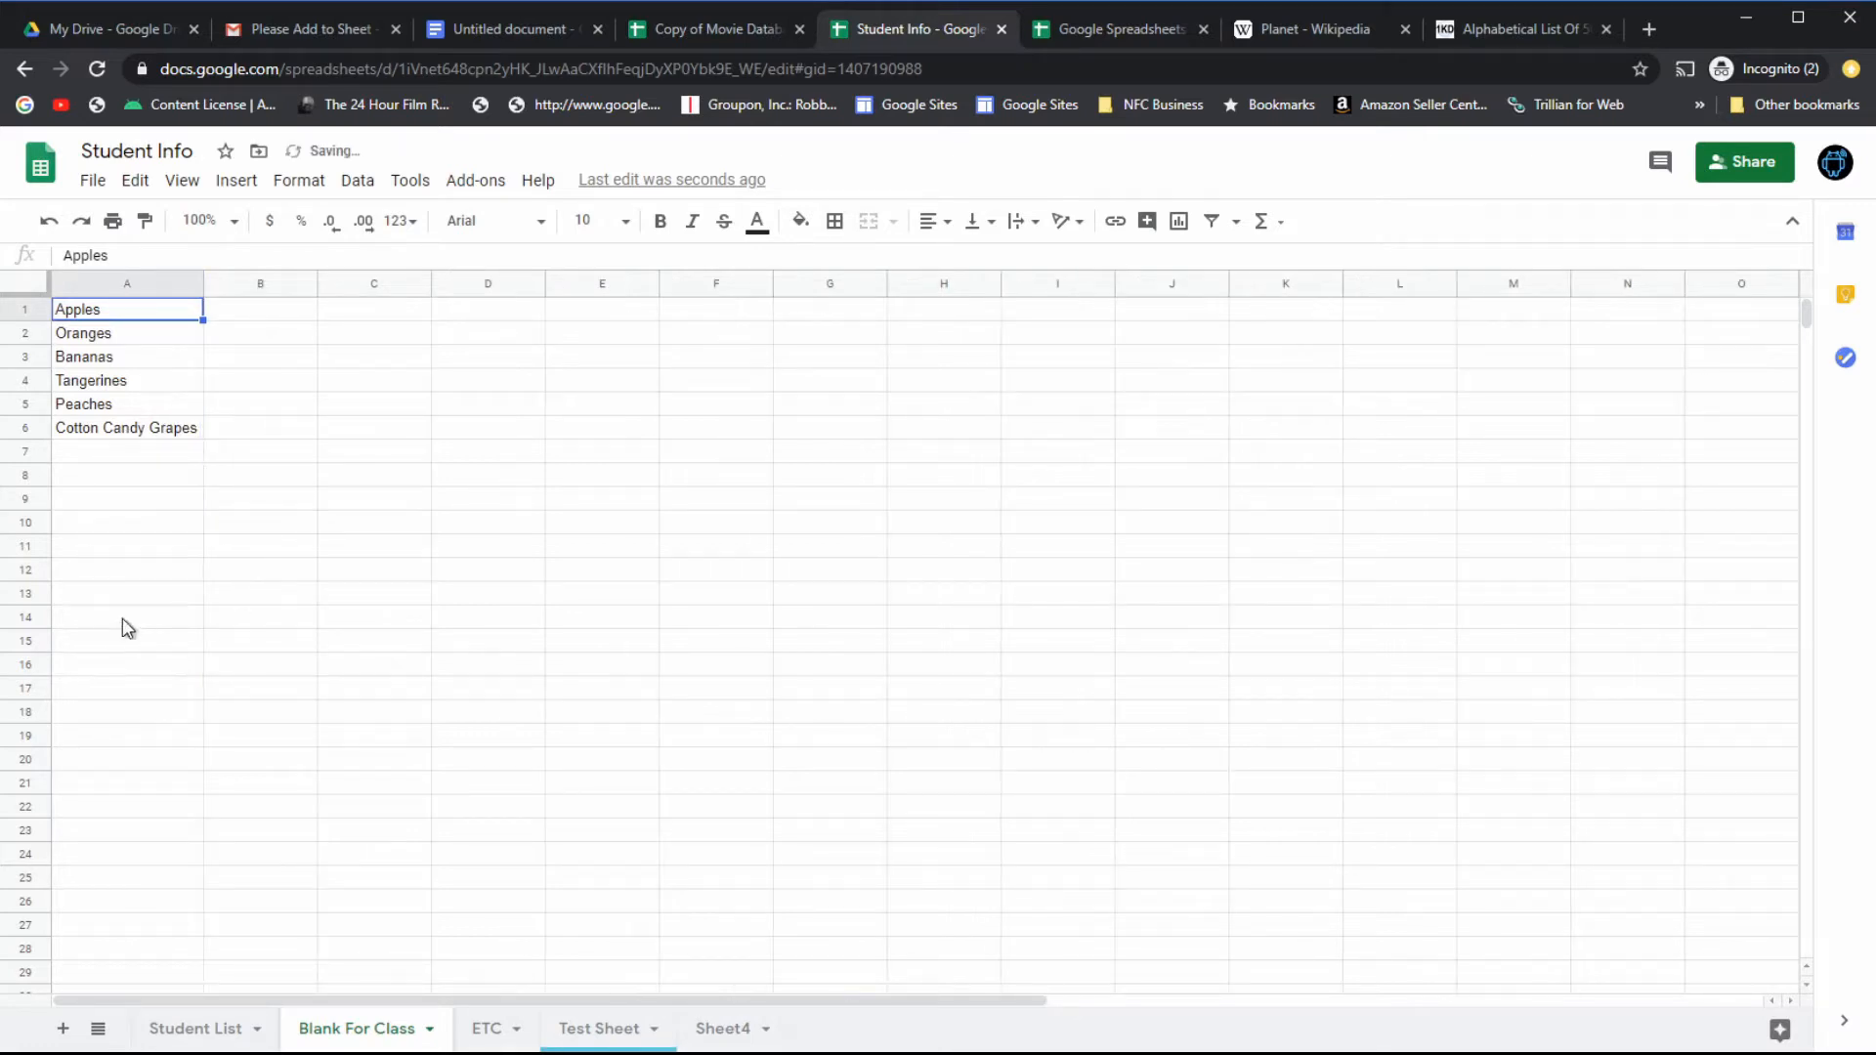
Undo the column A widening and the pasted fruit list.
click(126, 611)
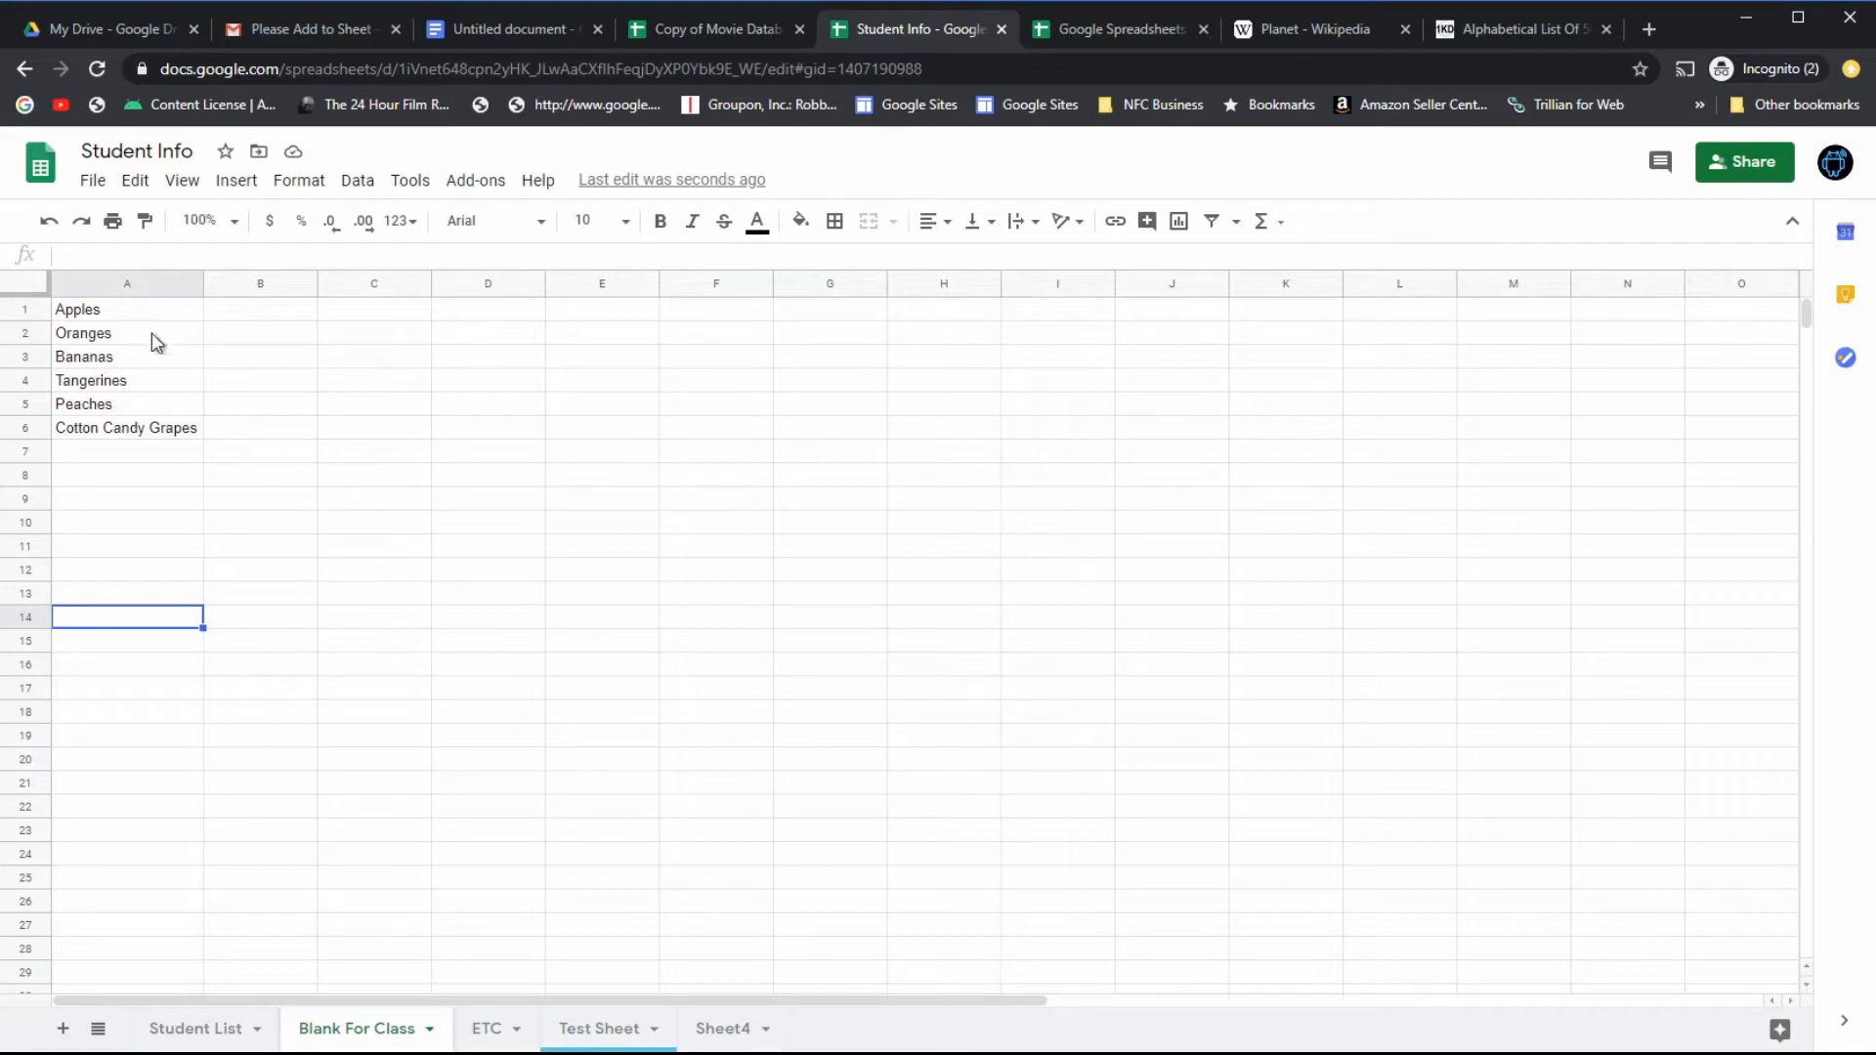
click(48, 222)
click(48, 222)
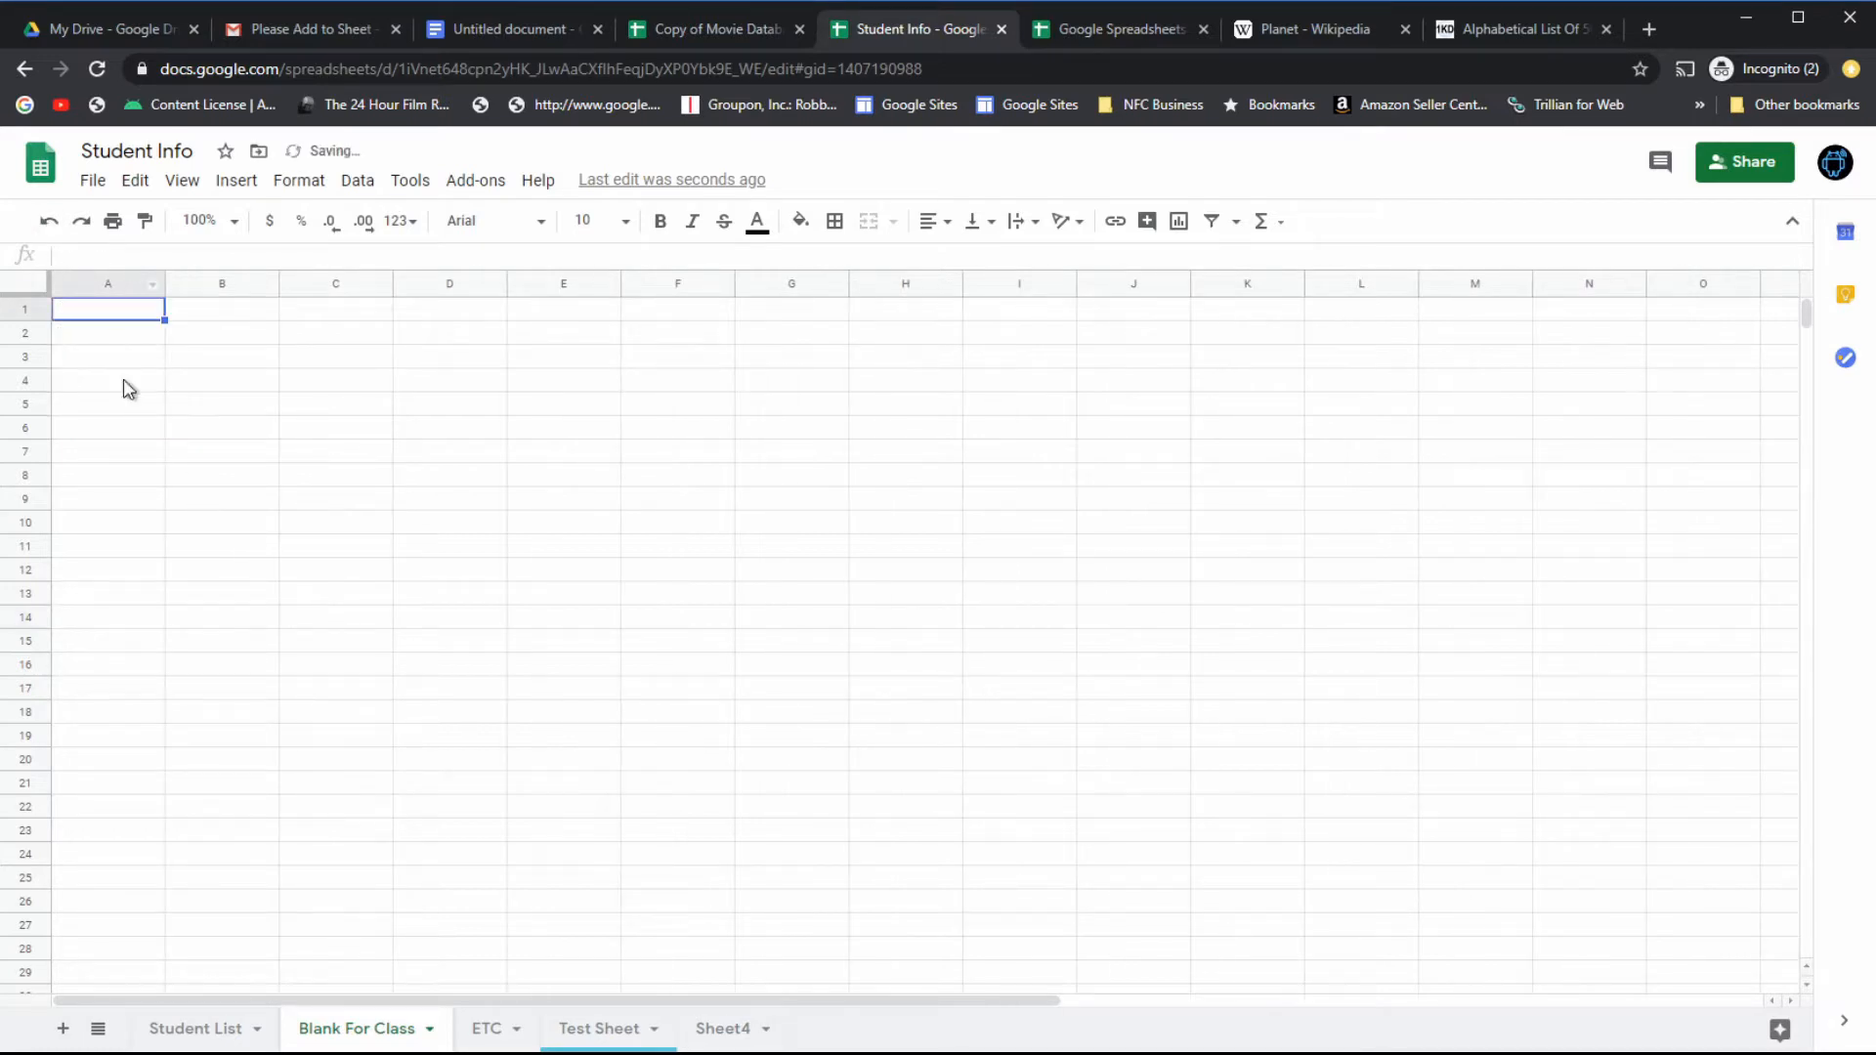
Switch to Gmail, open the "A Chart" email and copy all of its upper, unformatted table.
click(280, 27)
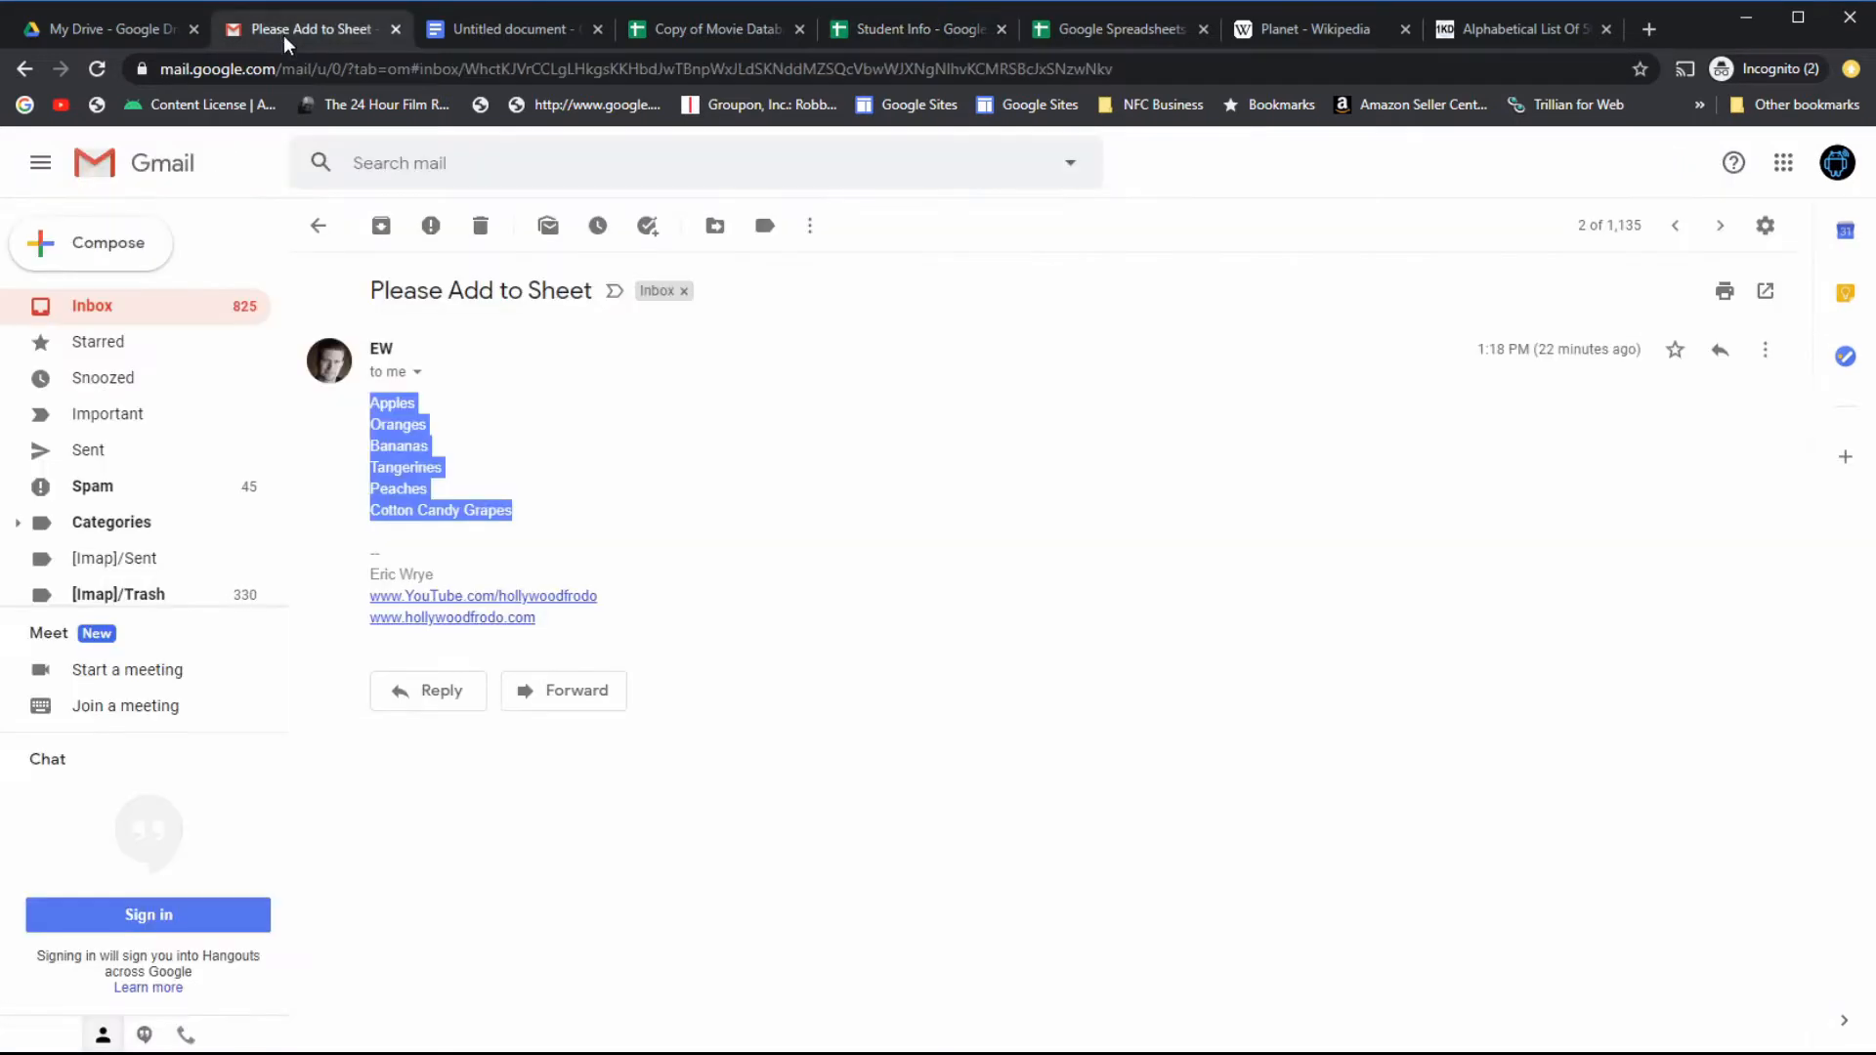
click(328, 234)
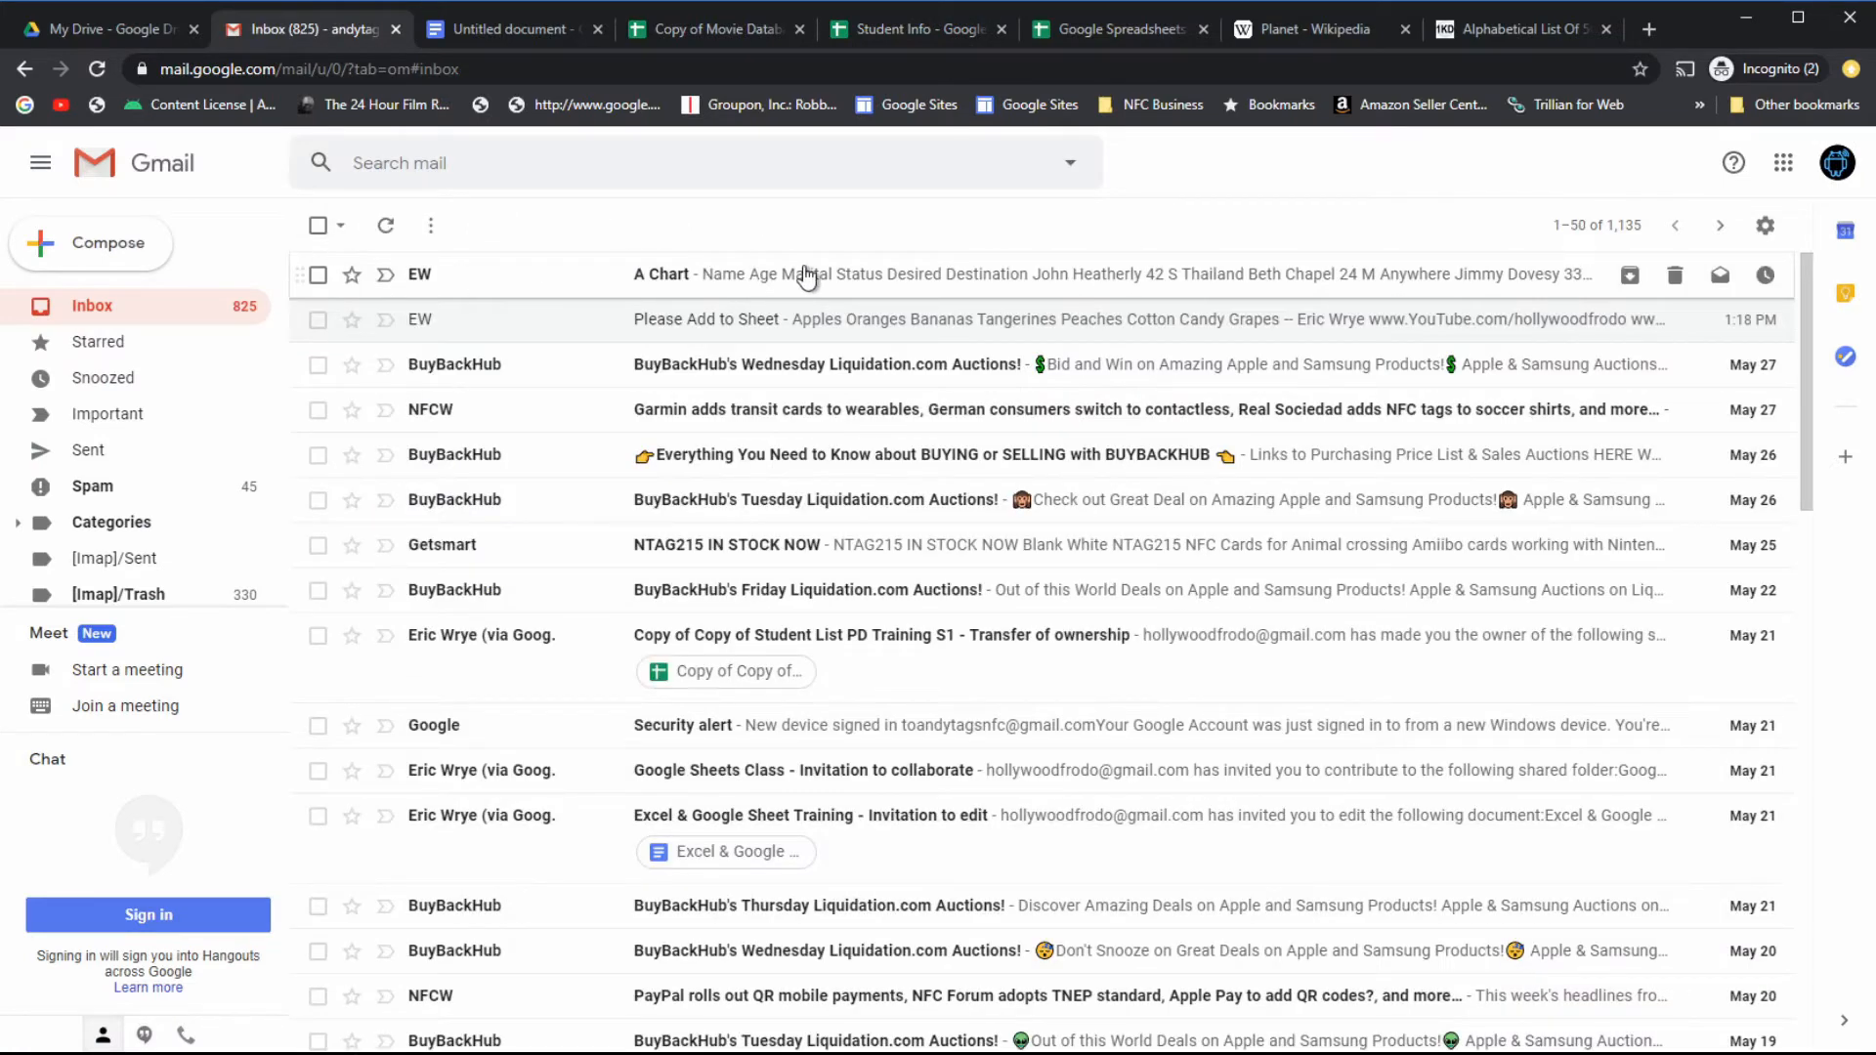
click(809, 274)
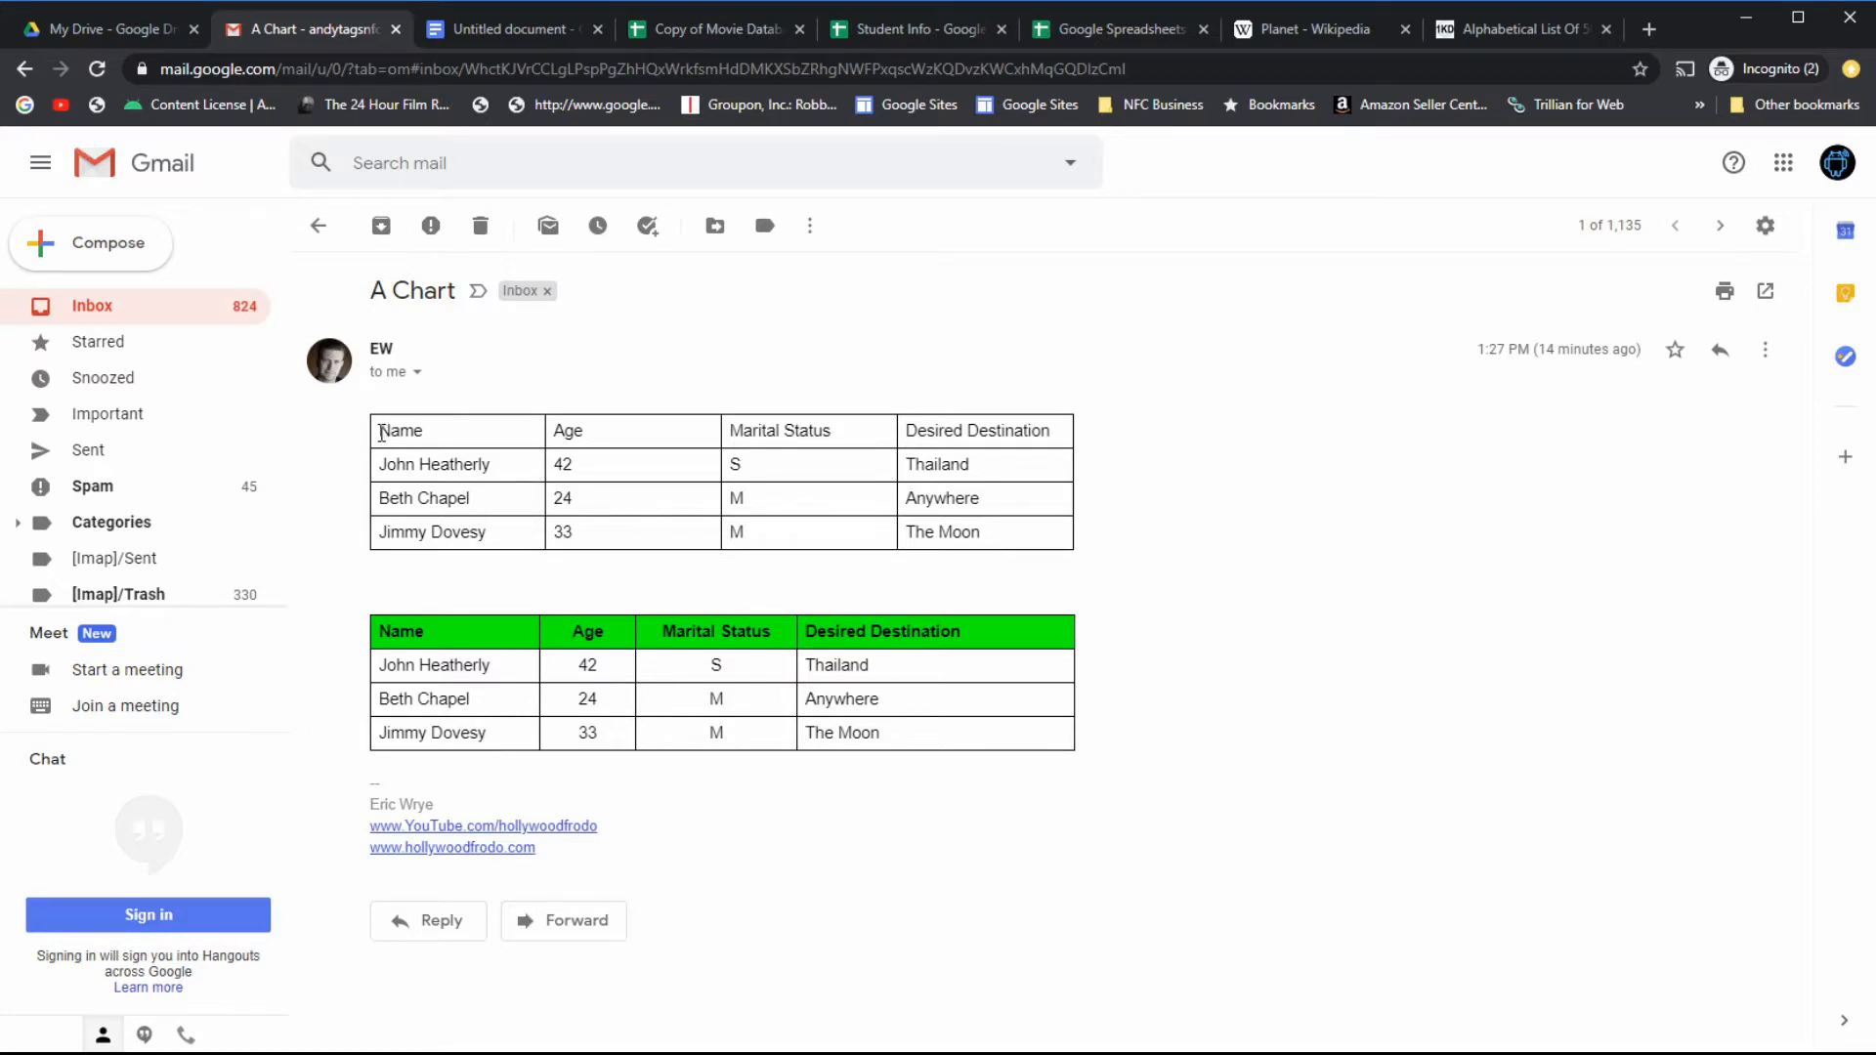
drag(381, 433, 1010, 540)
key(ctrl+c)
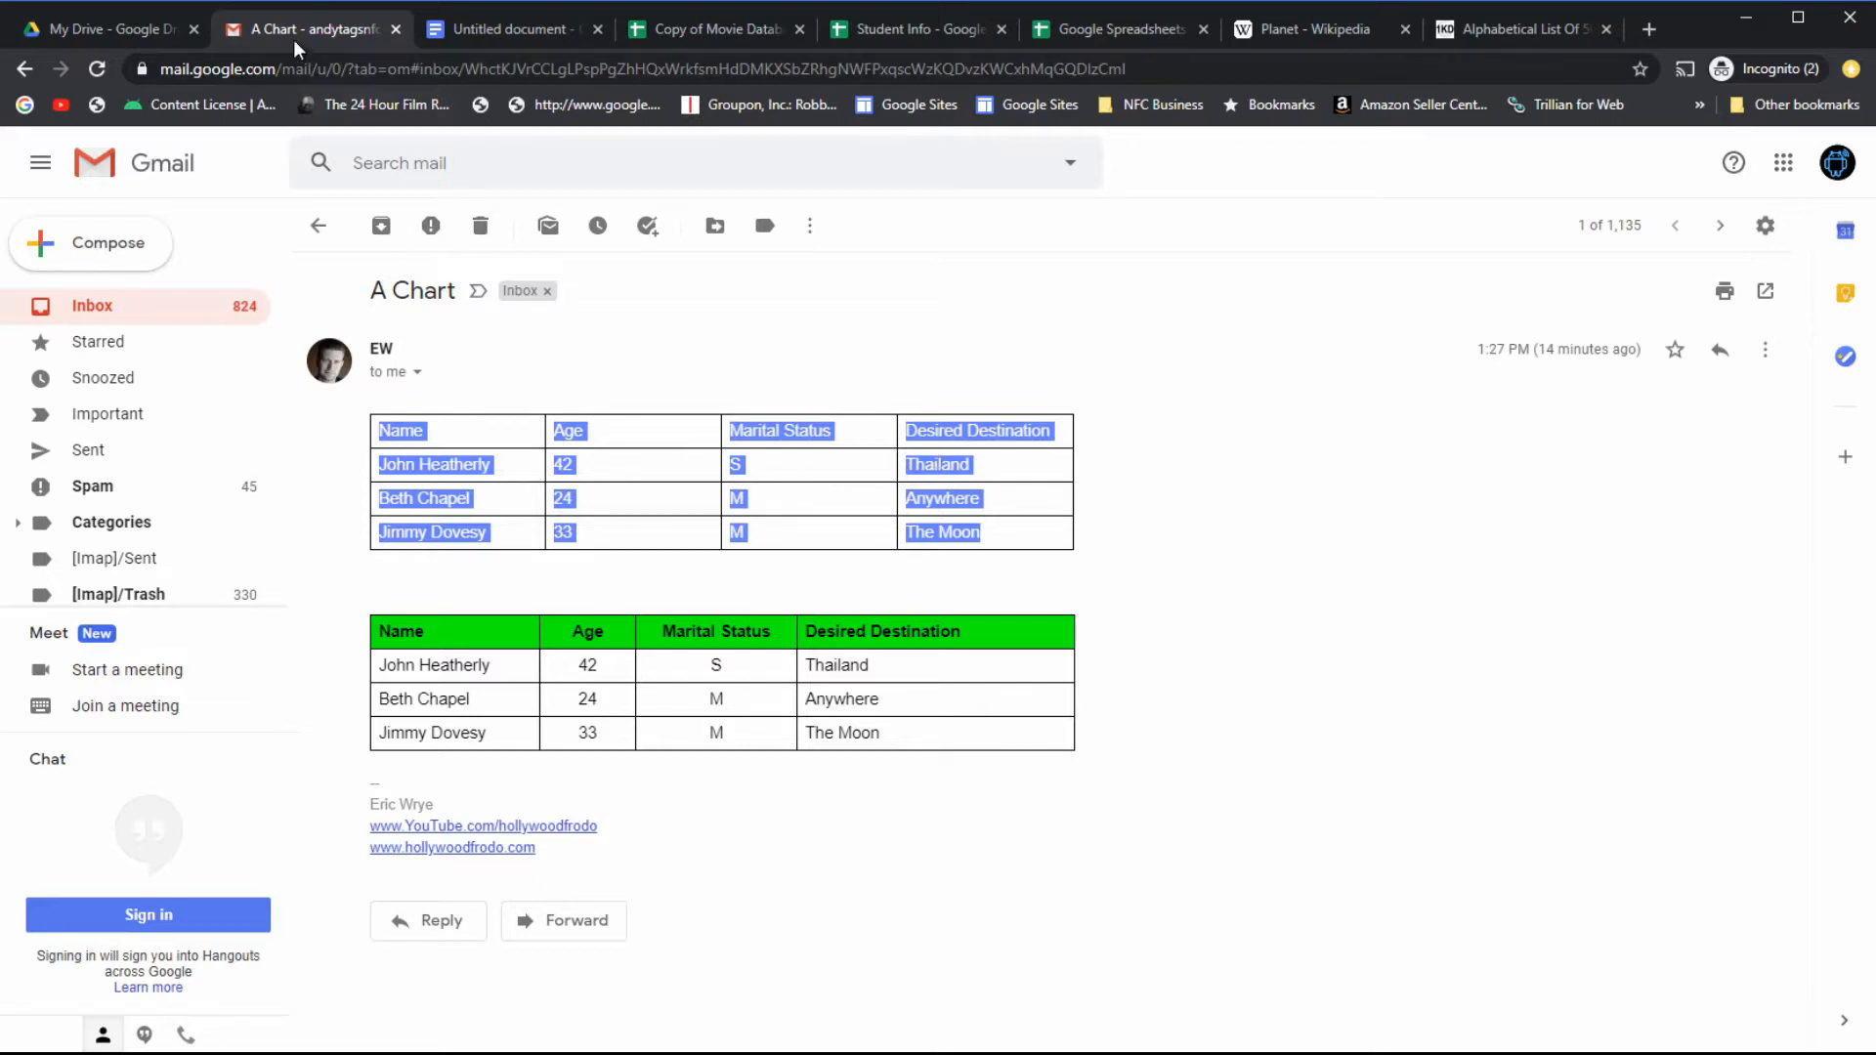
Return to the Student Info spreadsheet and paste the copied table at cell A1 of the Blank For Class sheet.
click(872, 25)
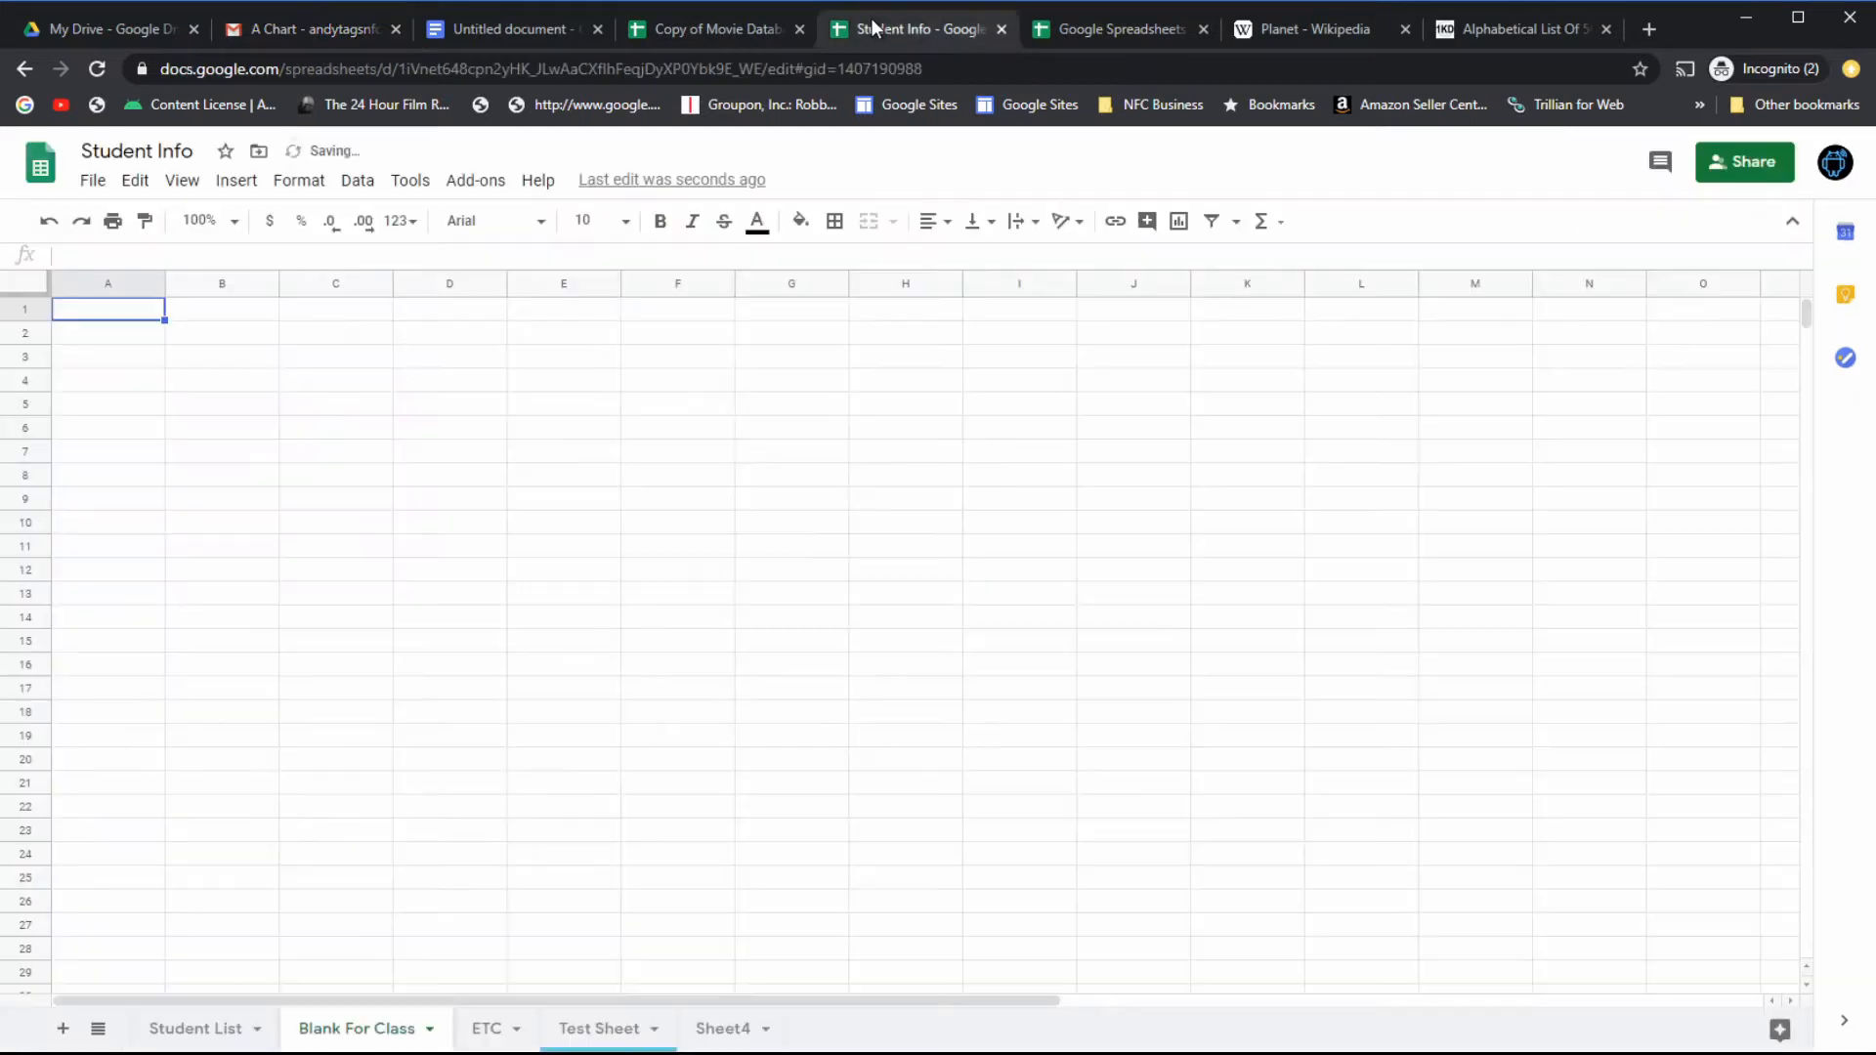
click(286, 379)
click(125, 312)
key(ctrl+v)
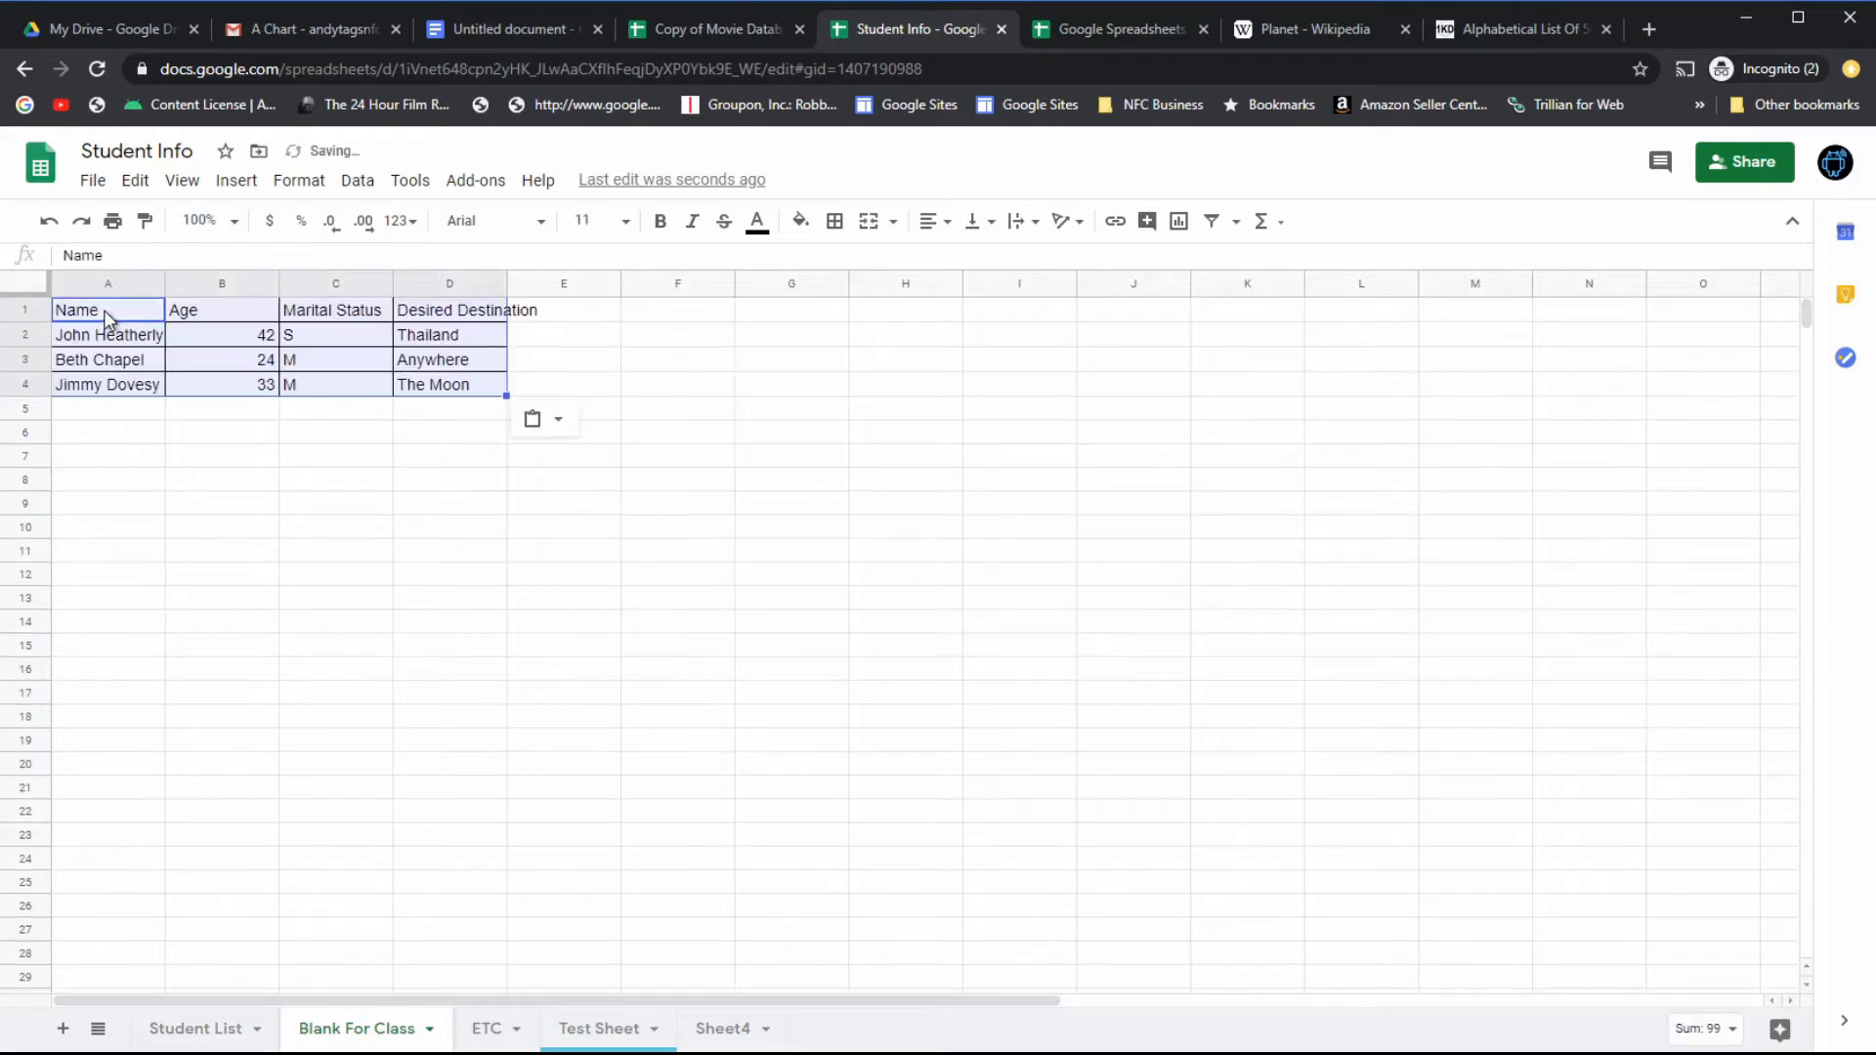
Widen column D so the "Desired Destination" heading fits inside its cell.
click(389, 416)
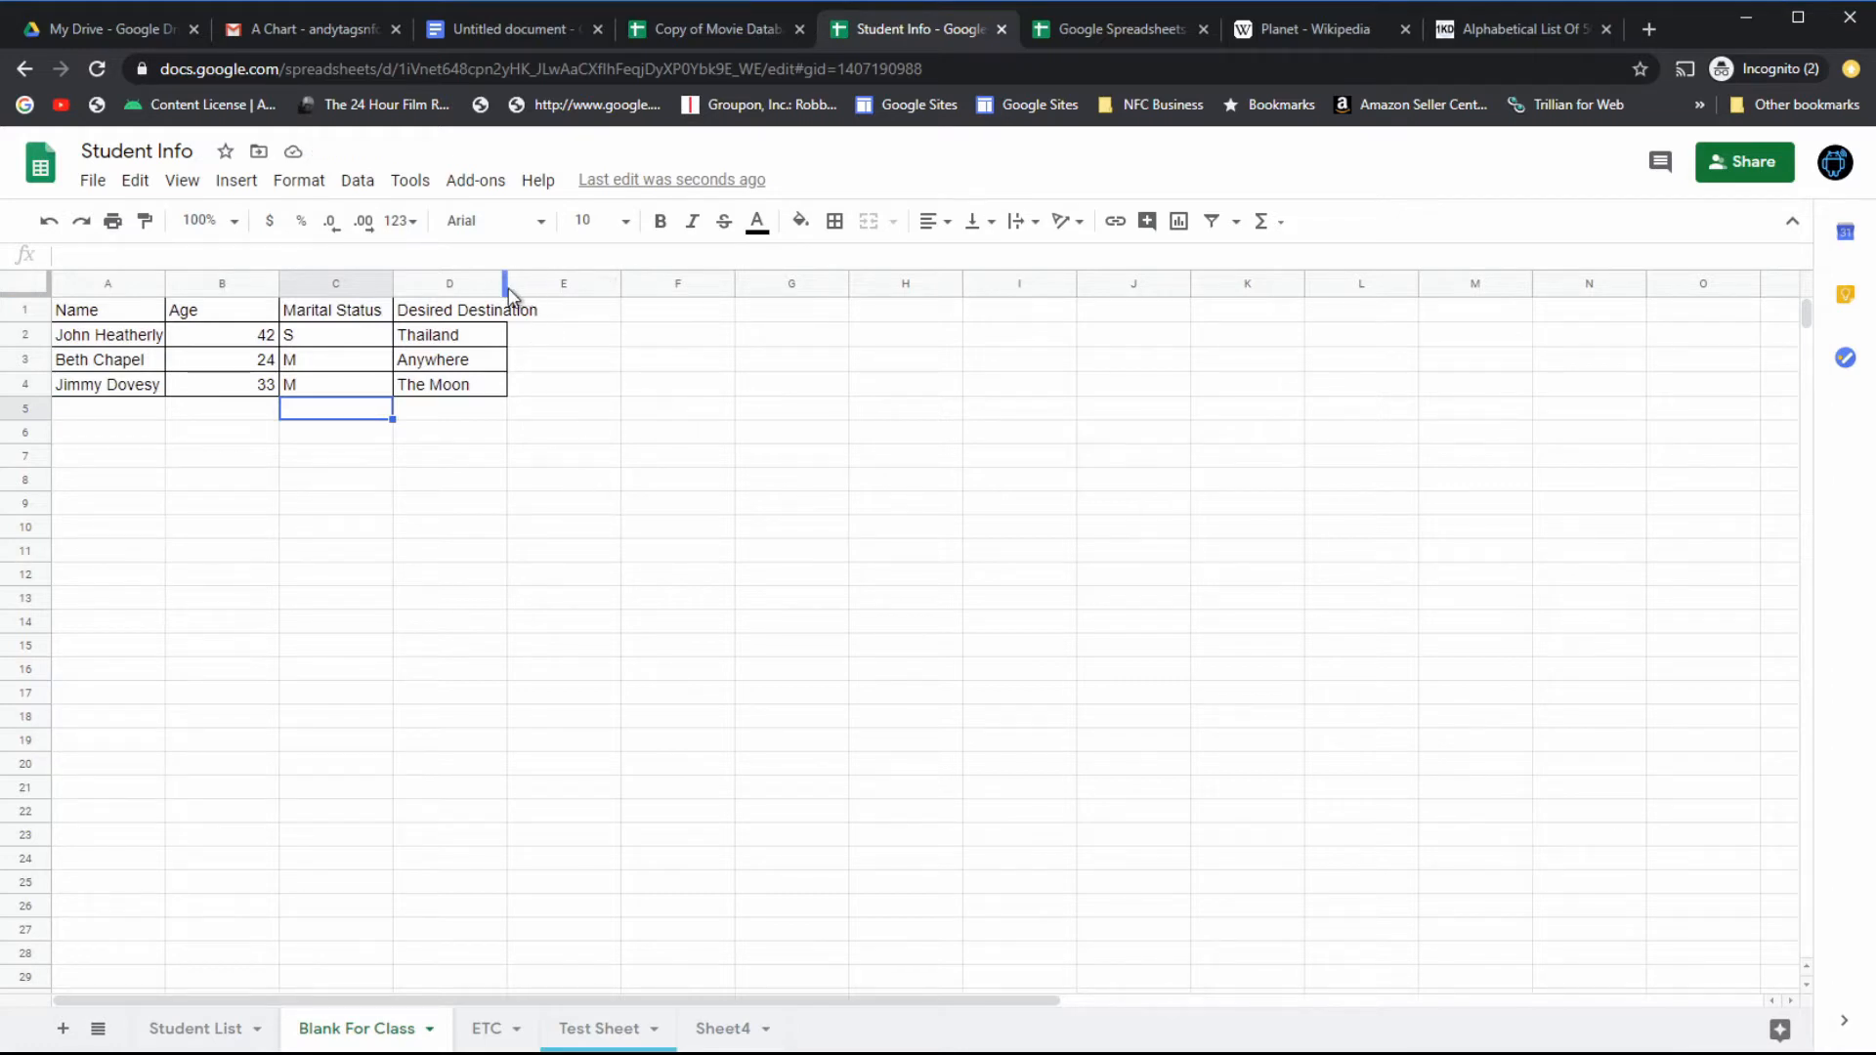
drag(507, 284, 554, 286)
click(377, 480)
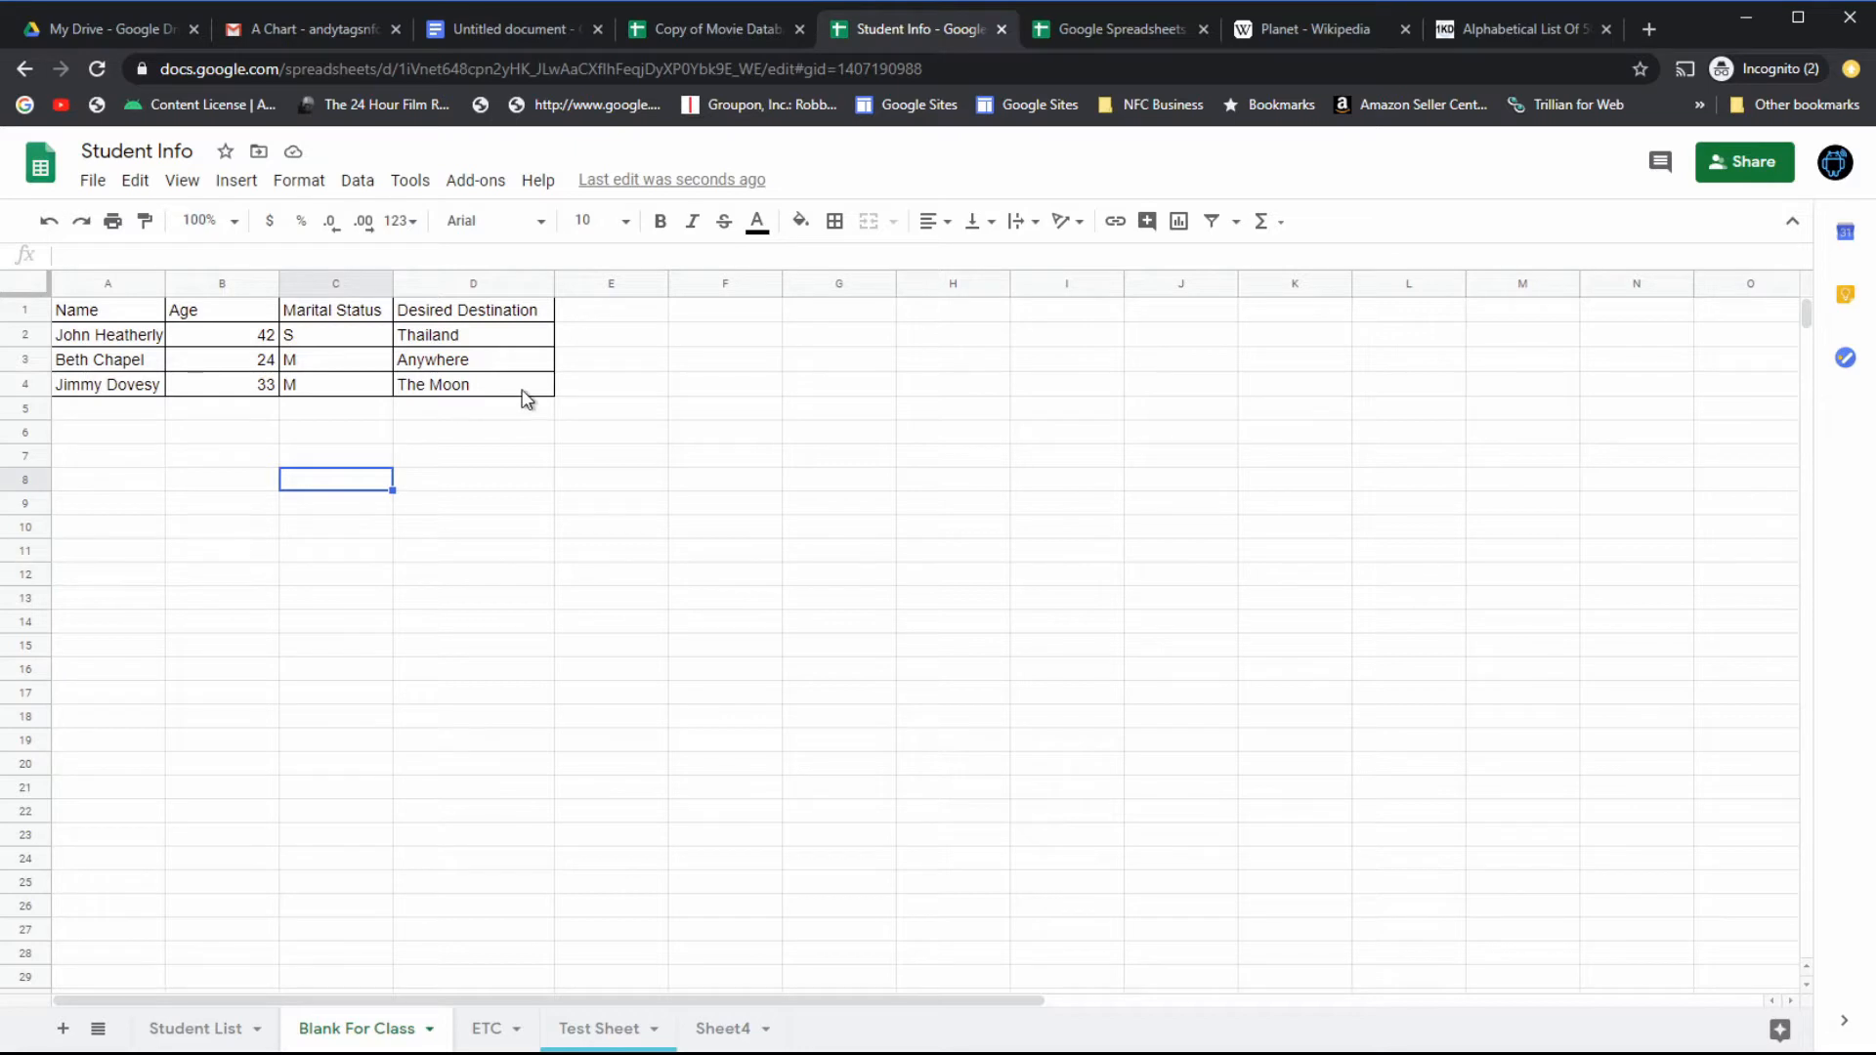
Compare the emailed chart with the pasted table, examining the individual Age cells and the first Marital Status cell.
click(297, 37)
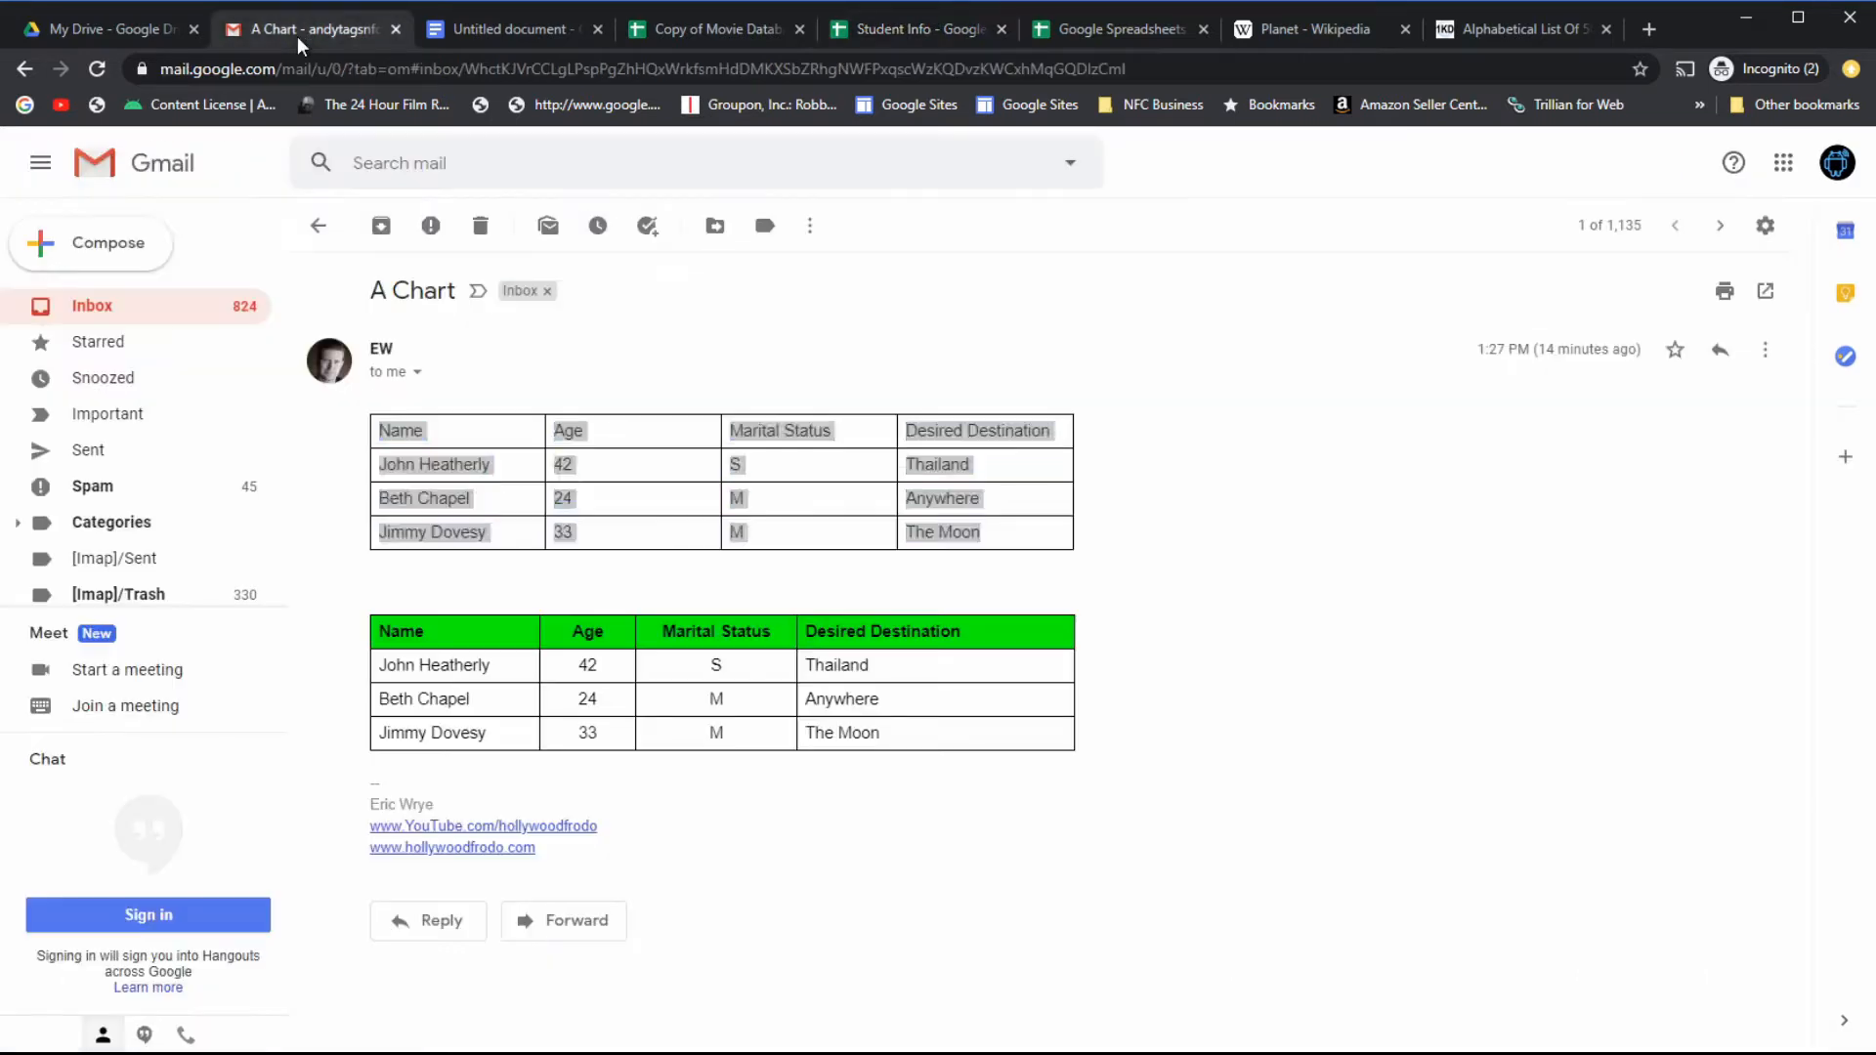
click(1081, 505)
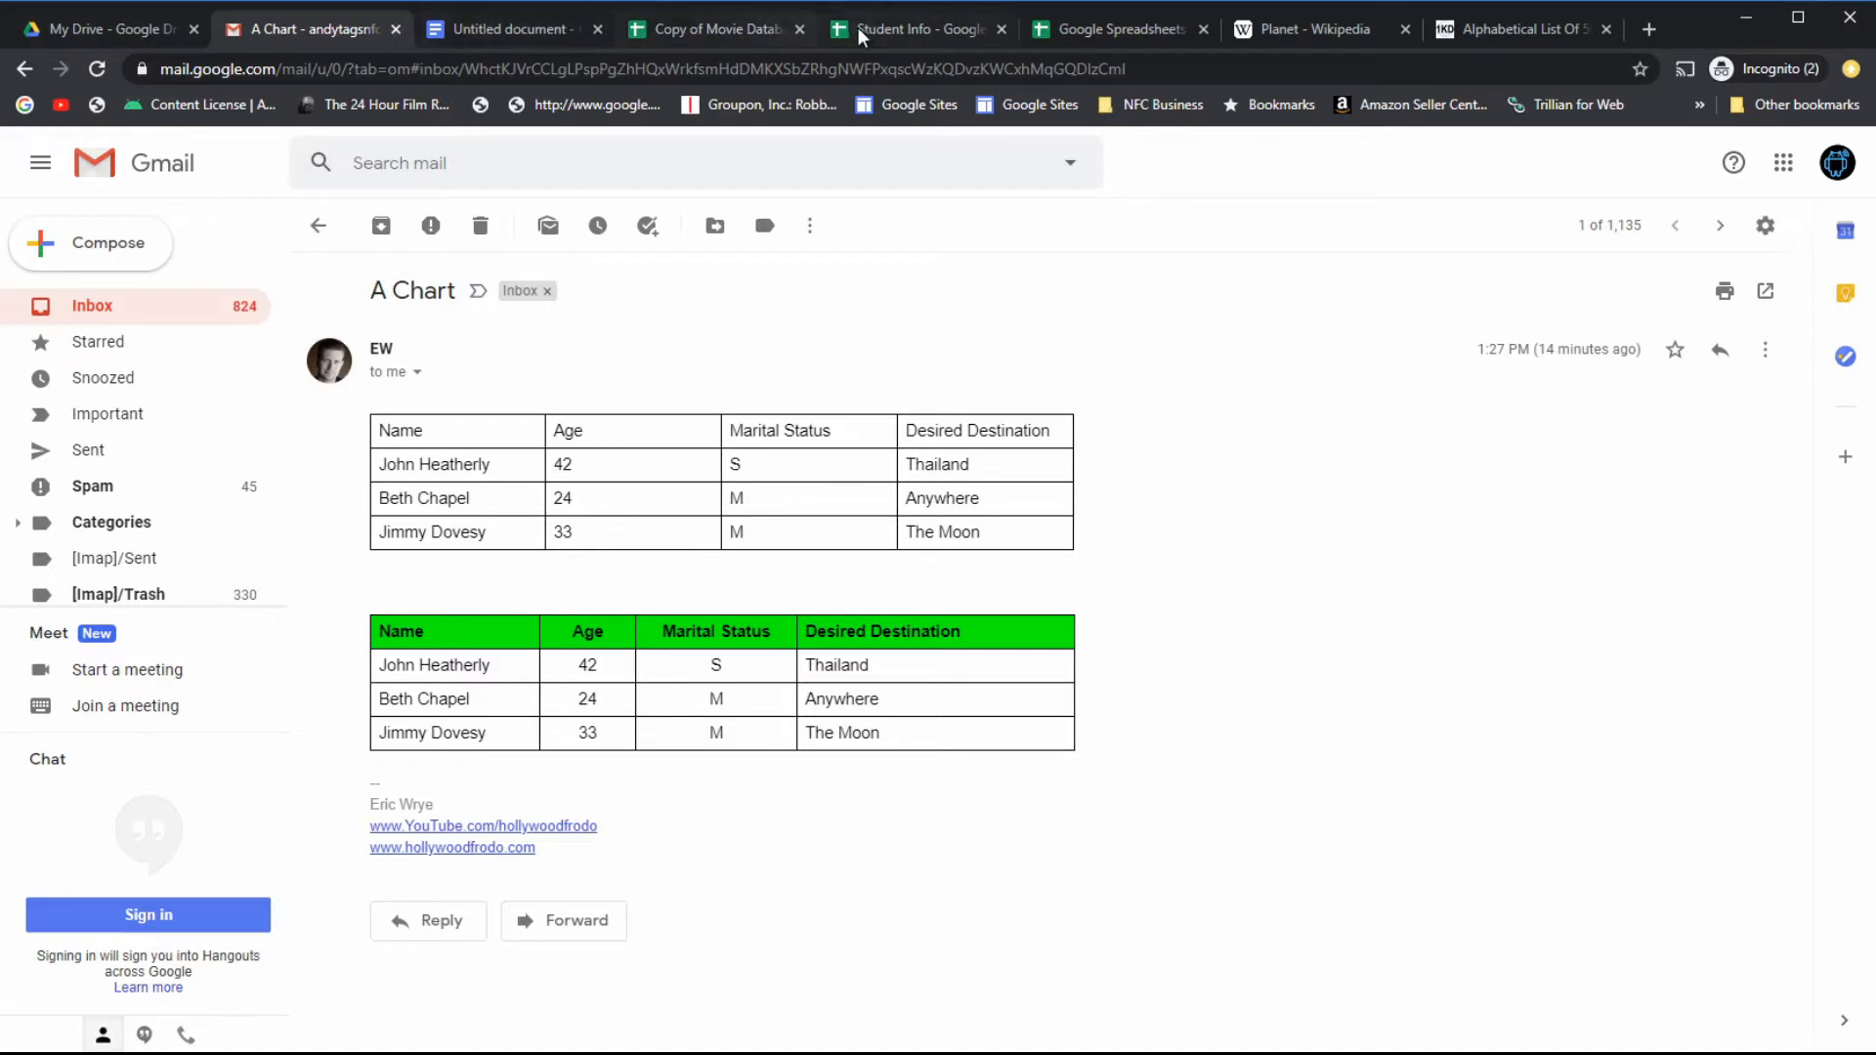
click(906, 22)
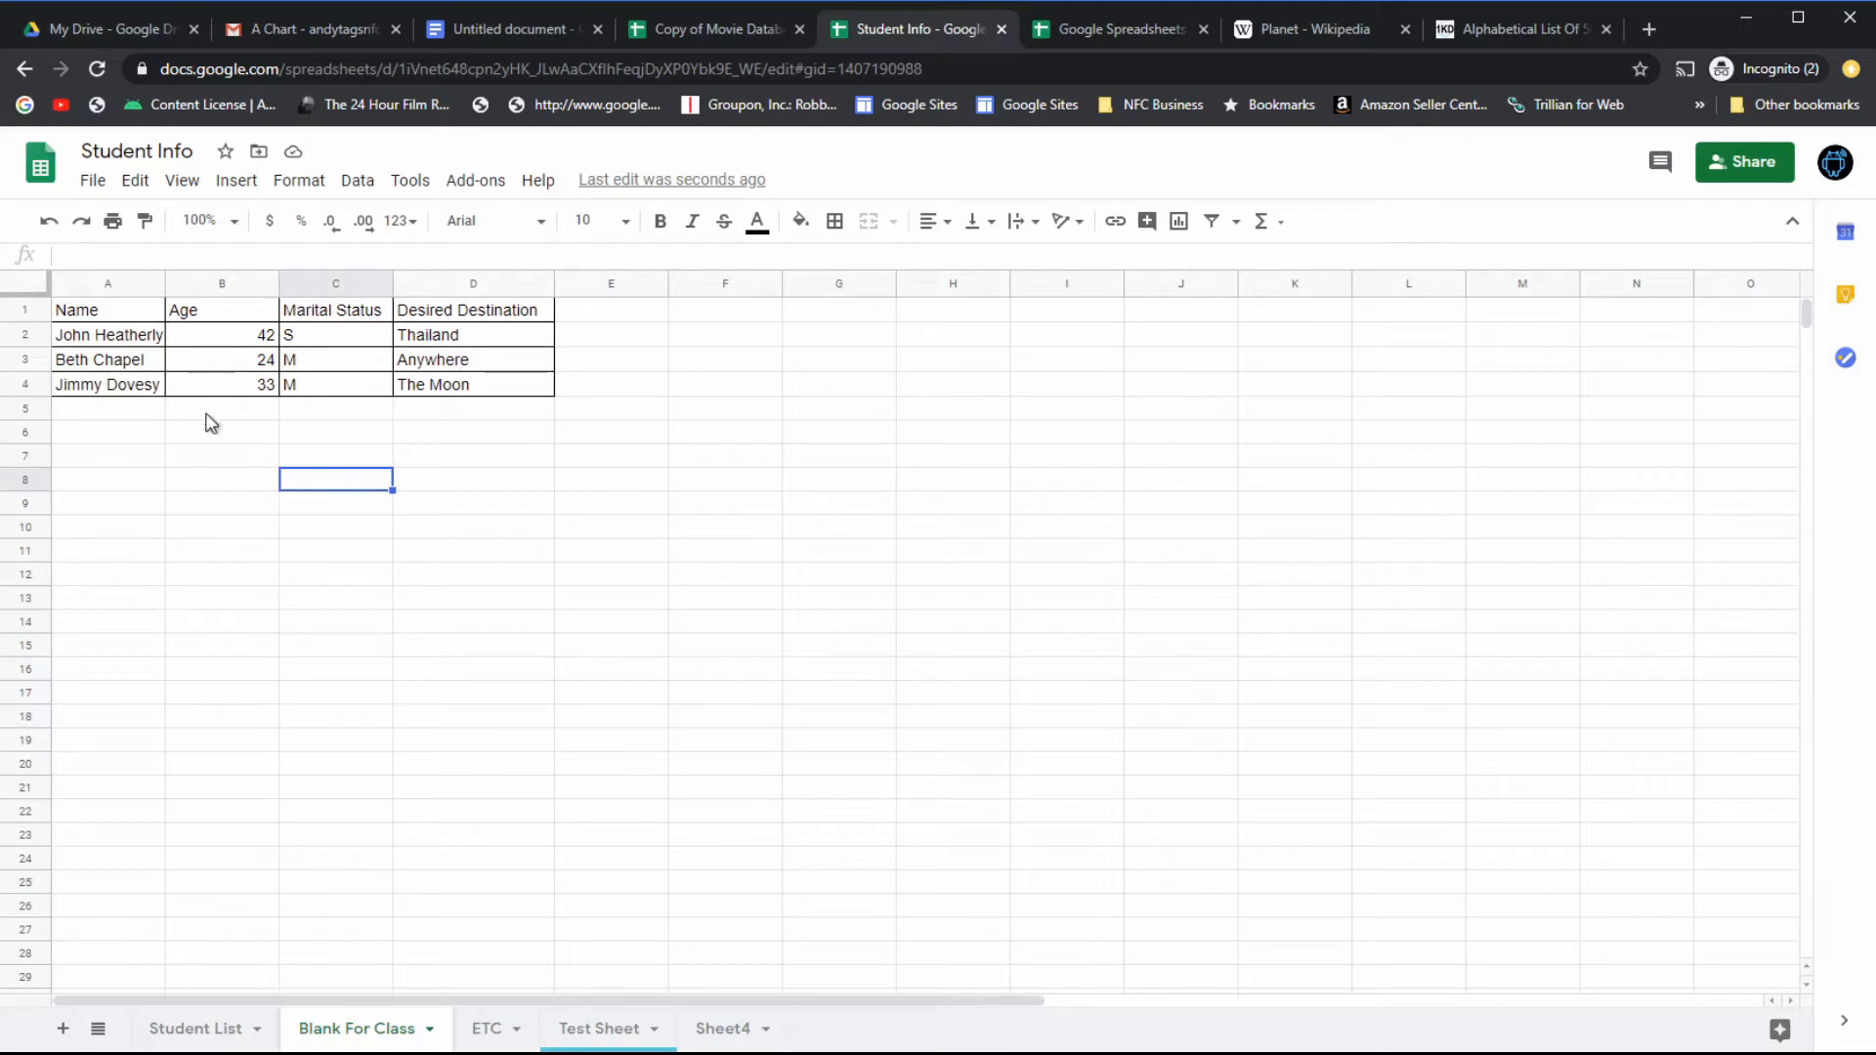
click(232, 362)
click(243, 335)
click(237, 381)
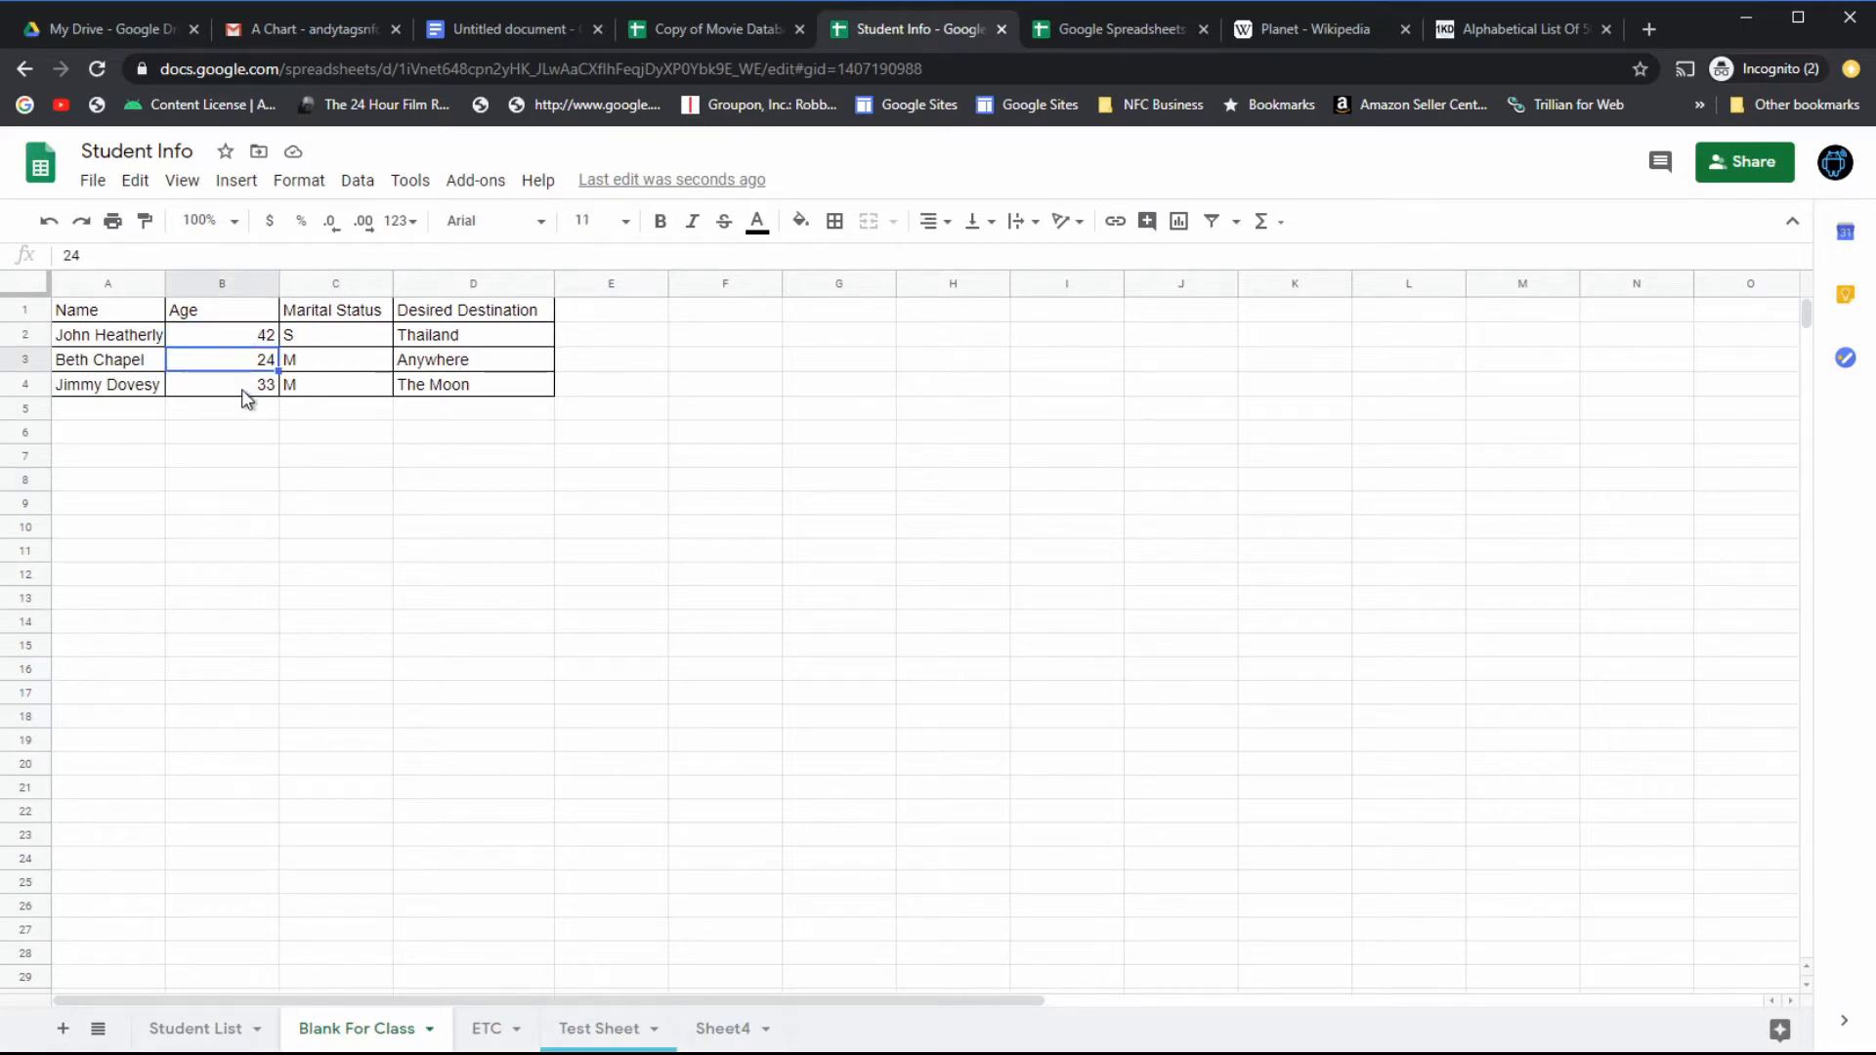
click(244, 334)
click(243, 368)
click(251, 386)
click(255, 337)
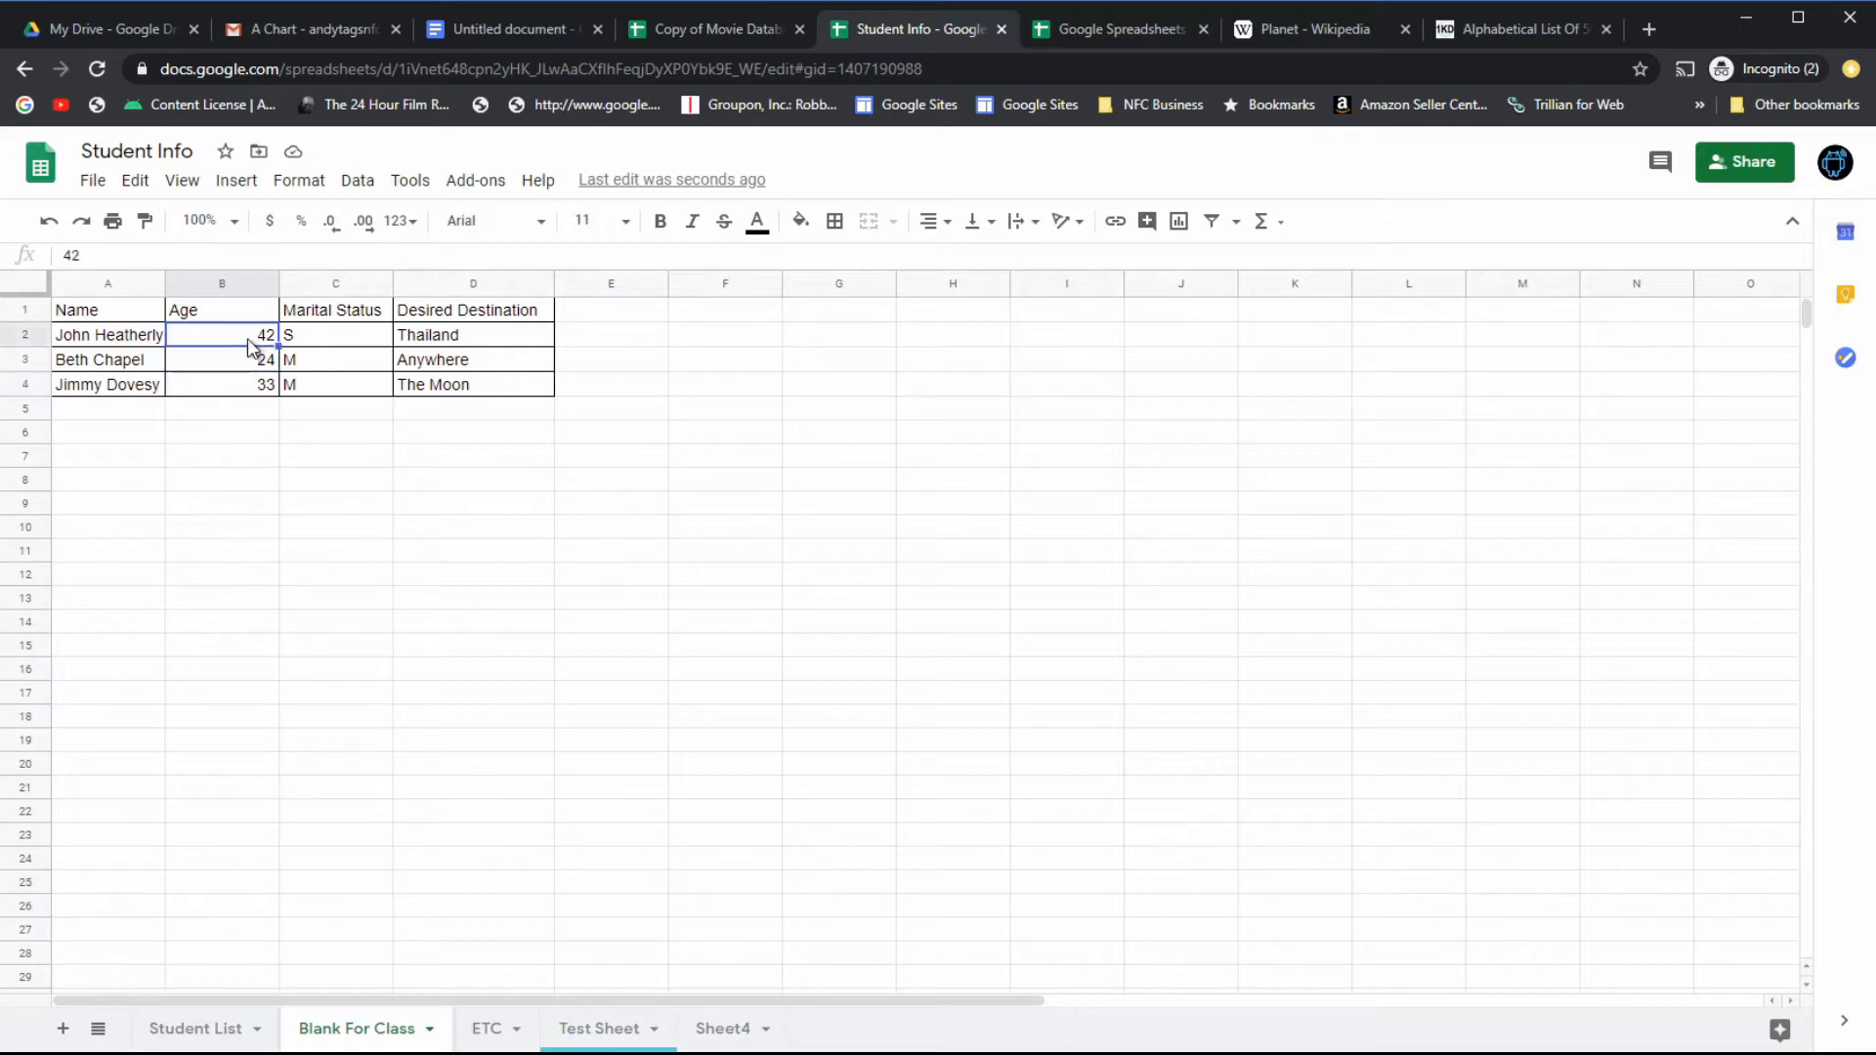
click(252, 367)
click(256, 391)
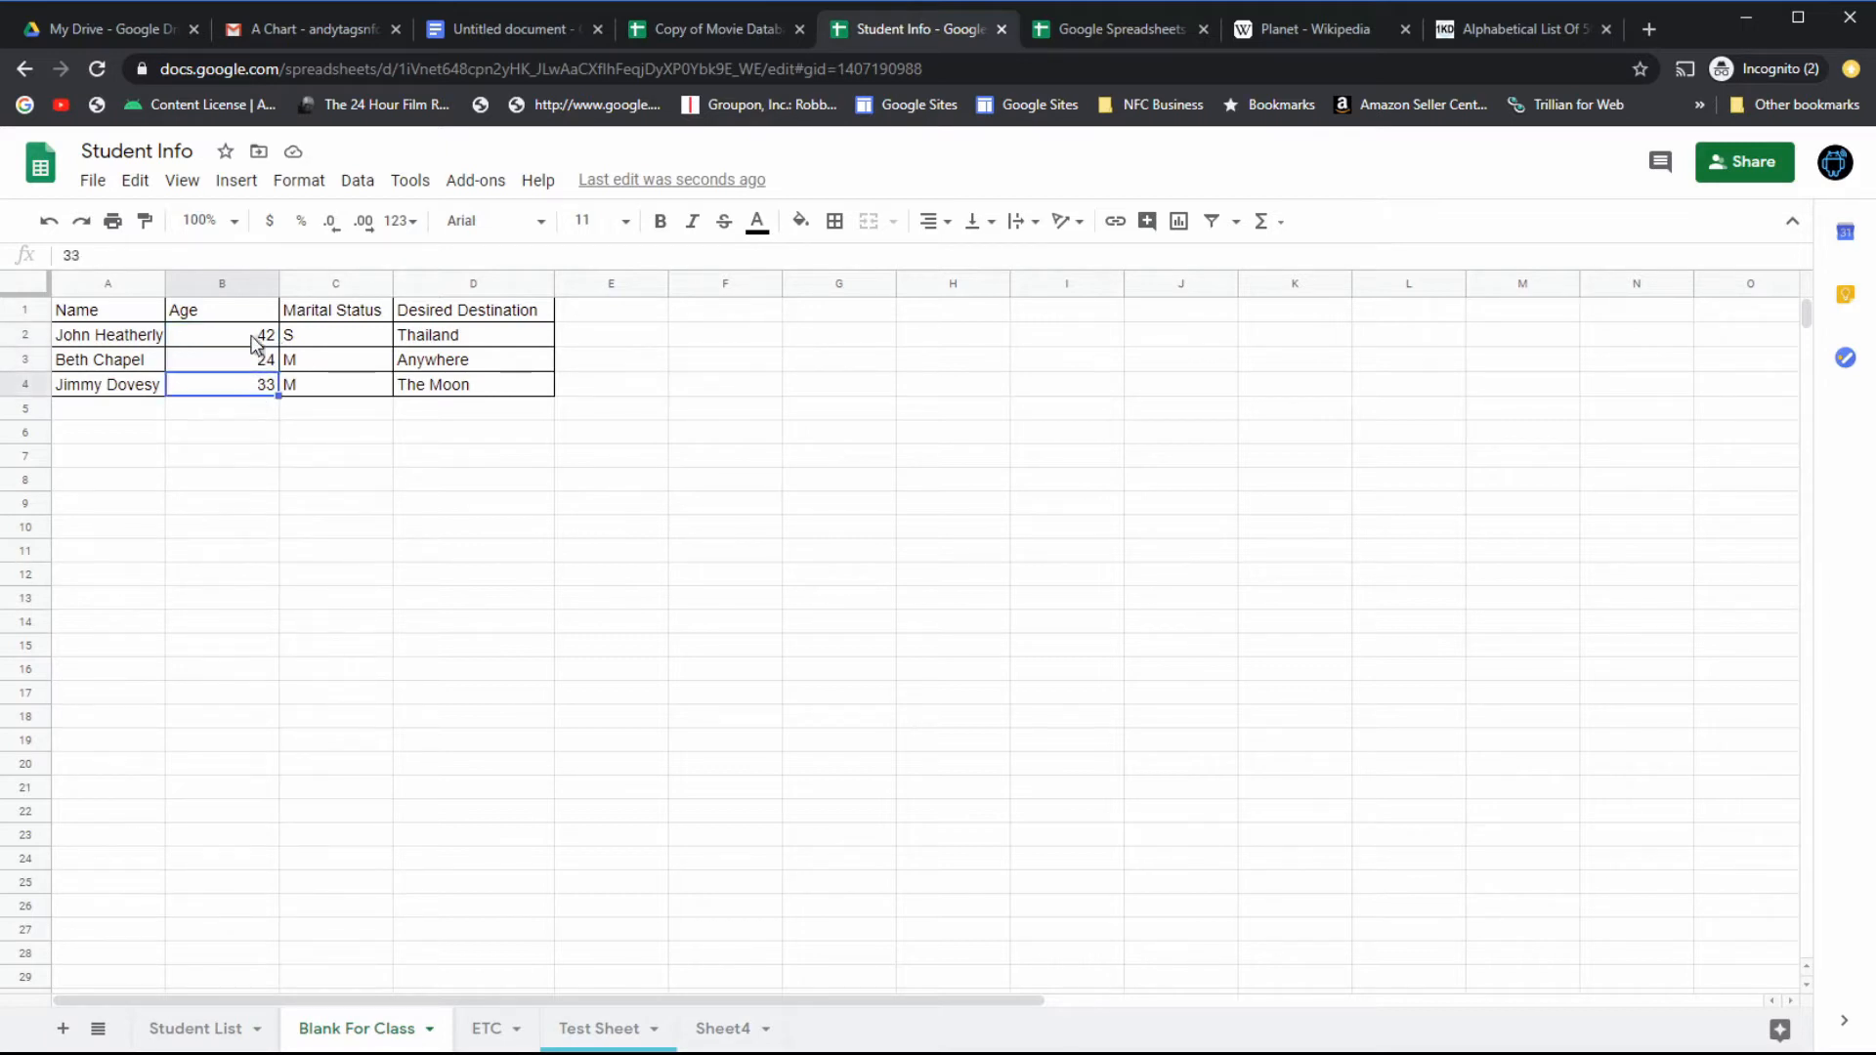
click(253, 339)
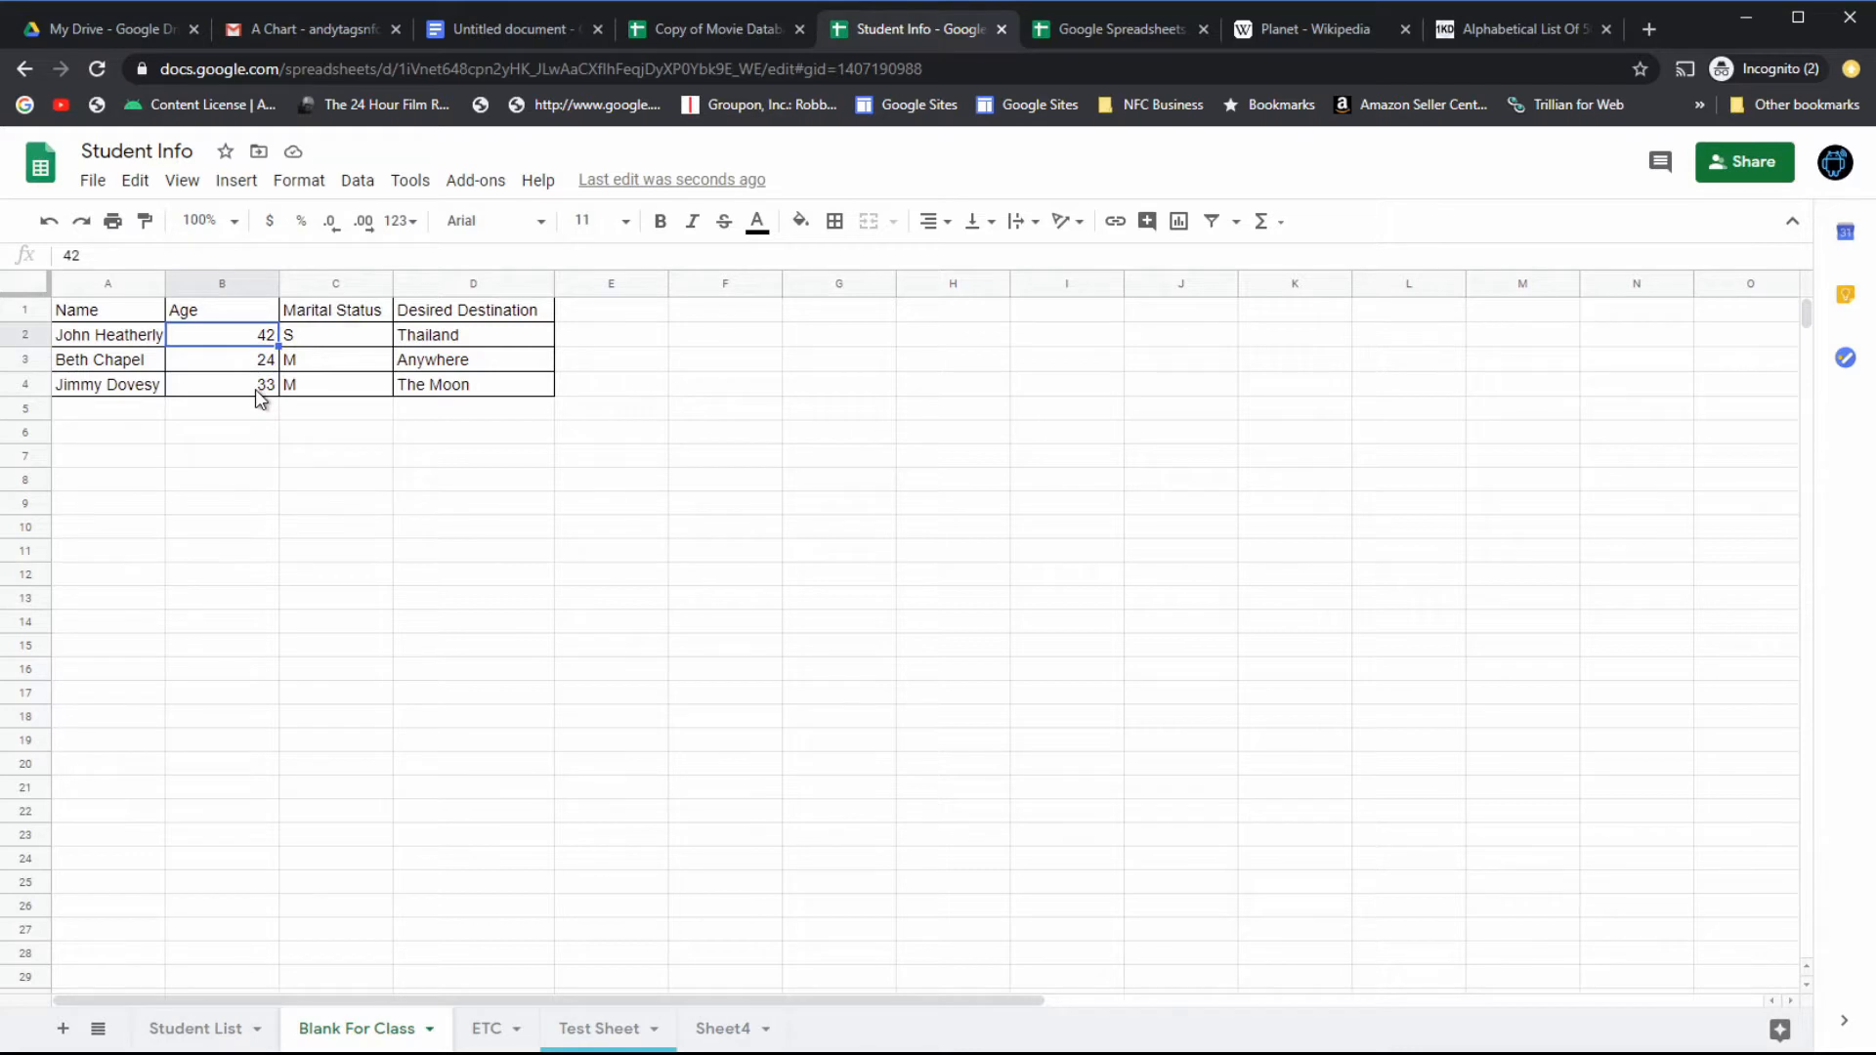
click(313, 335)
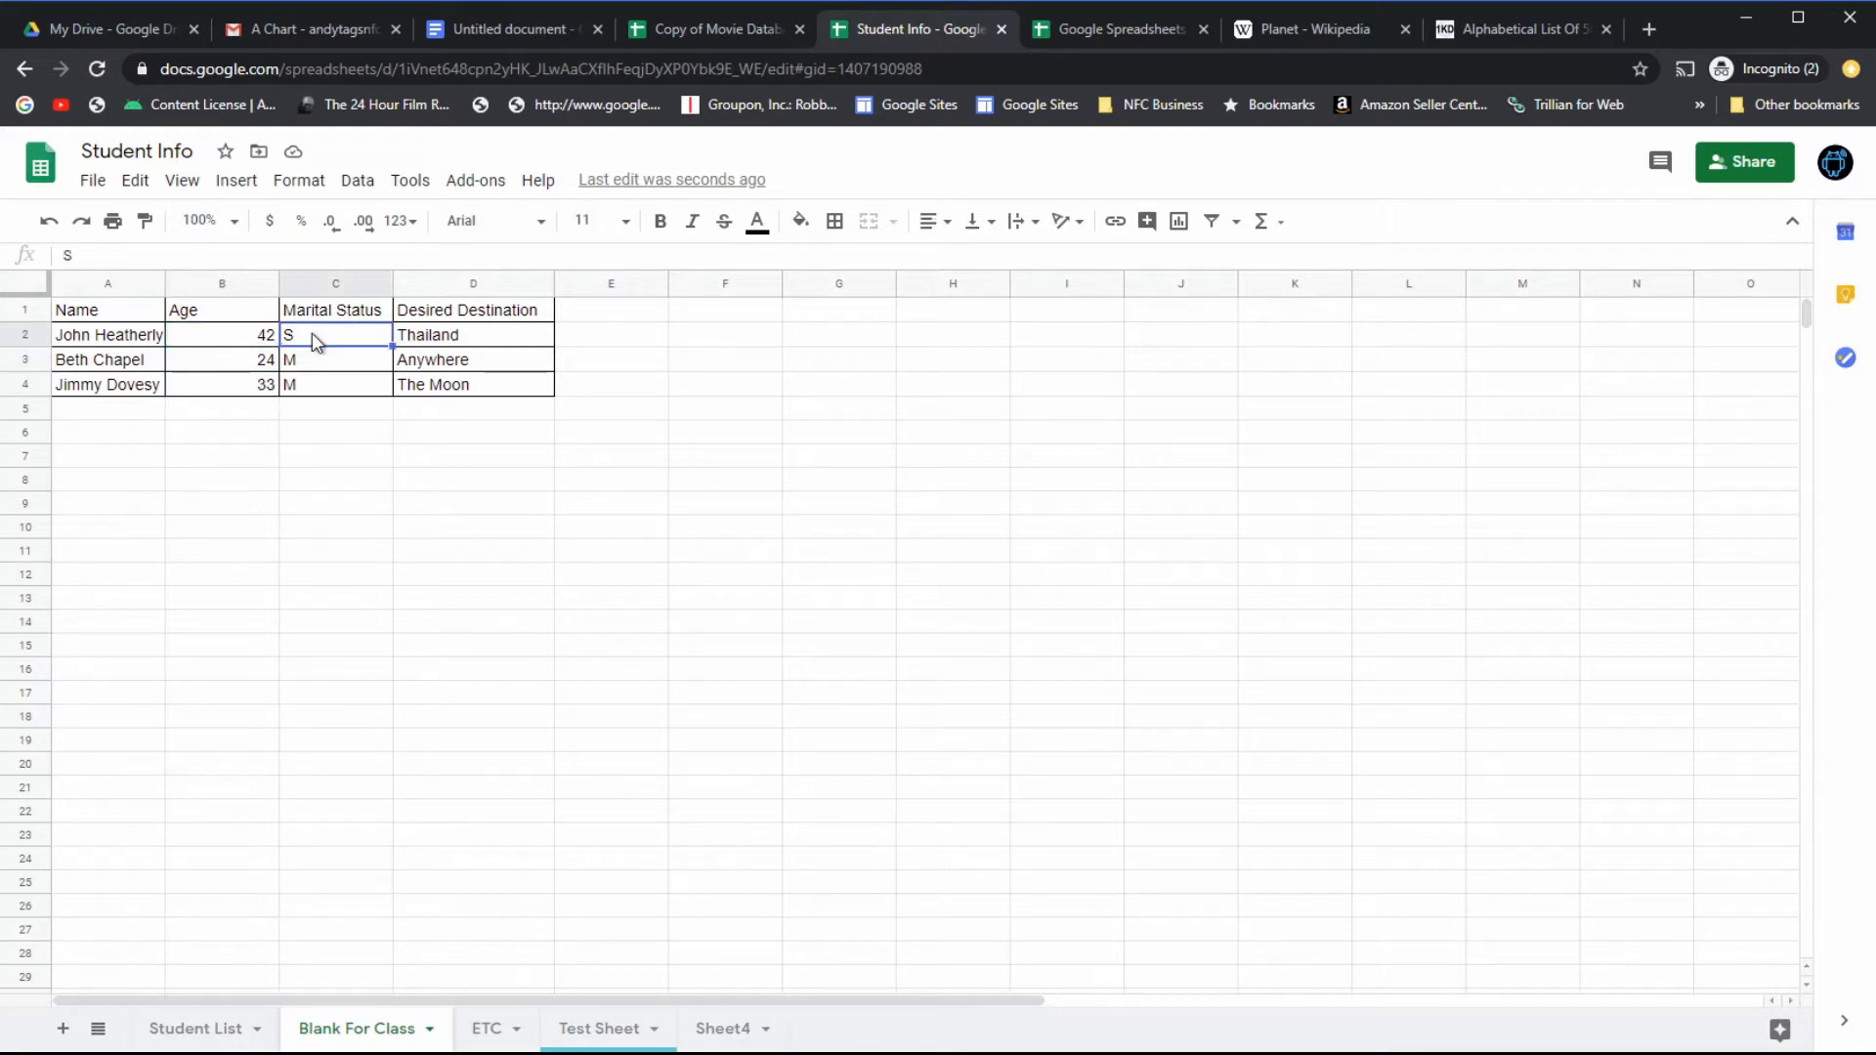
click(254, 342)
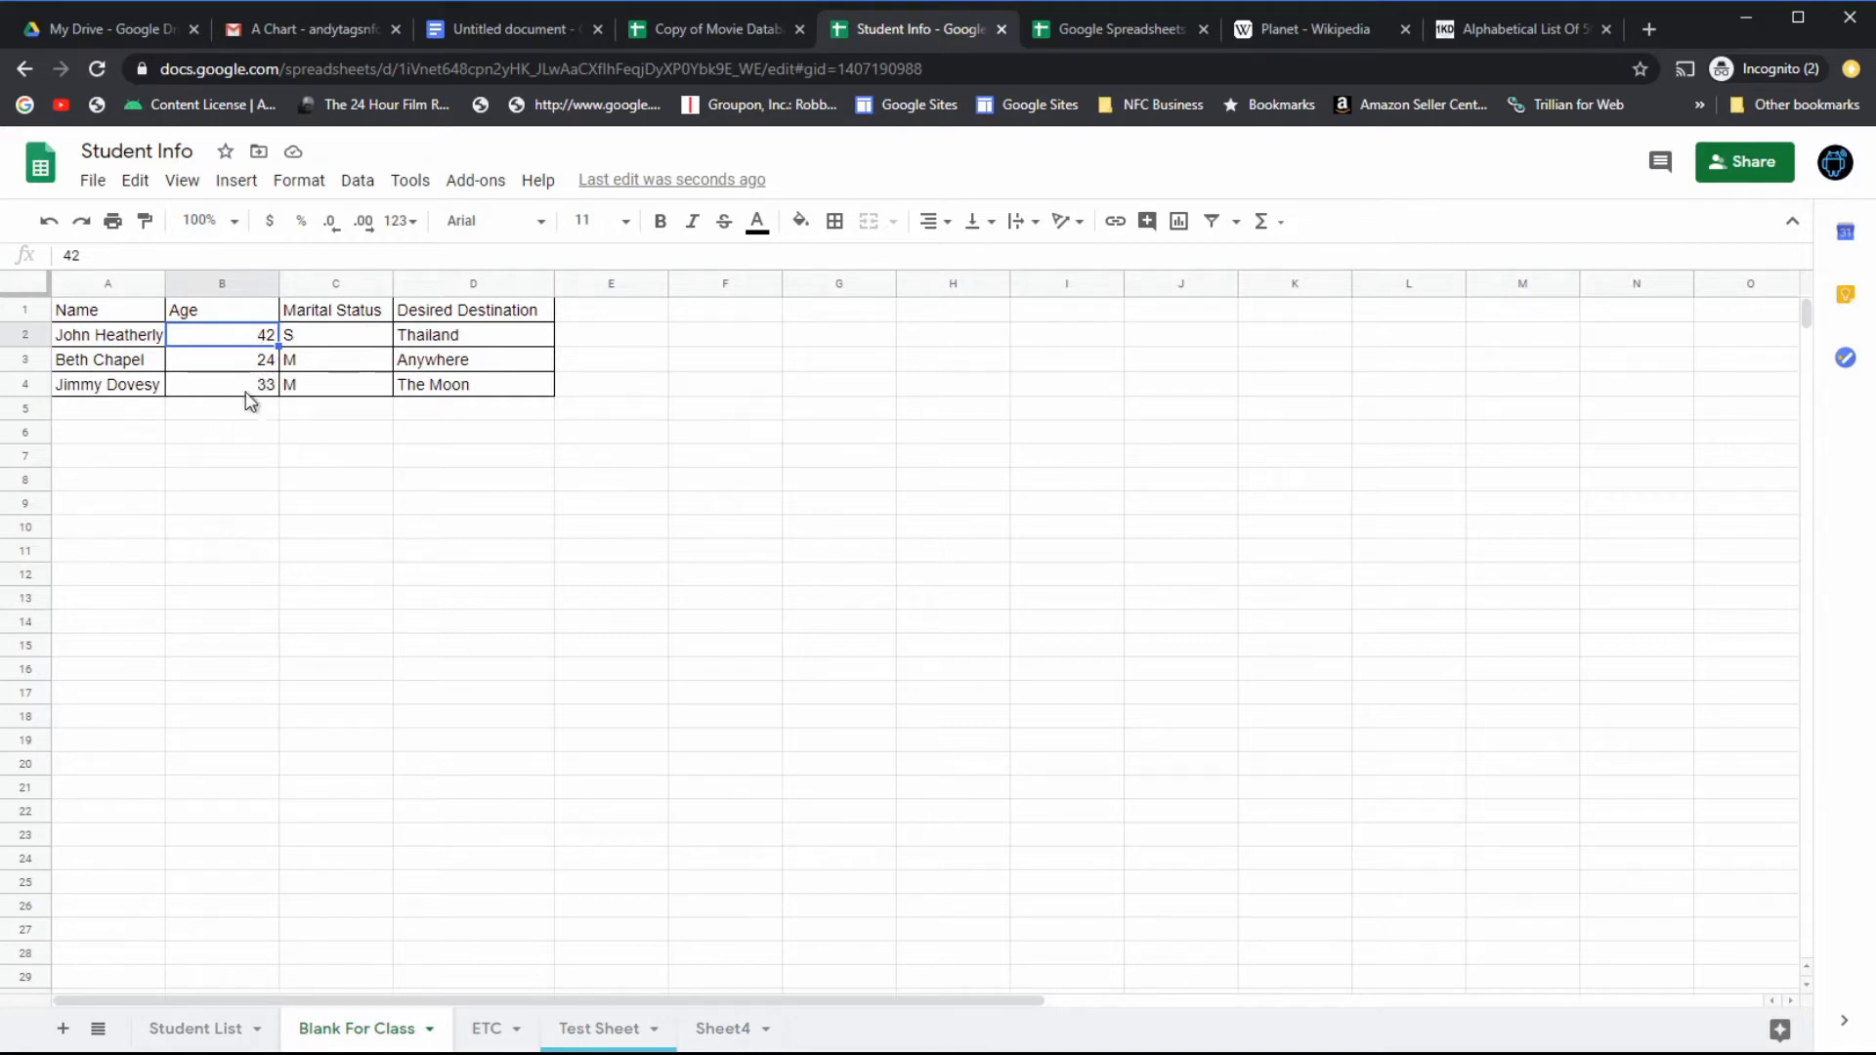
click(254, 409)
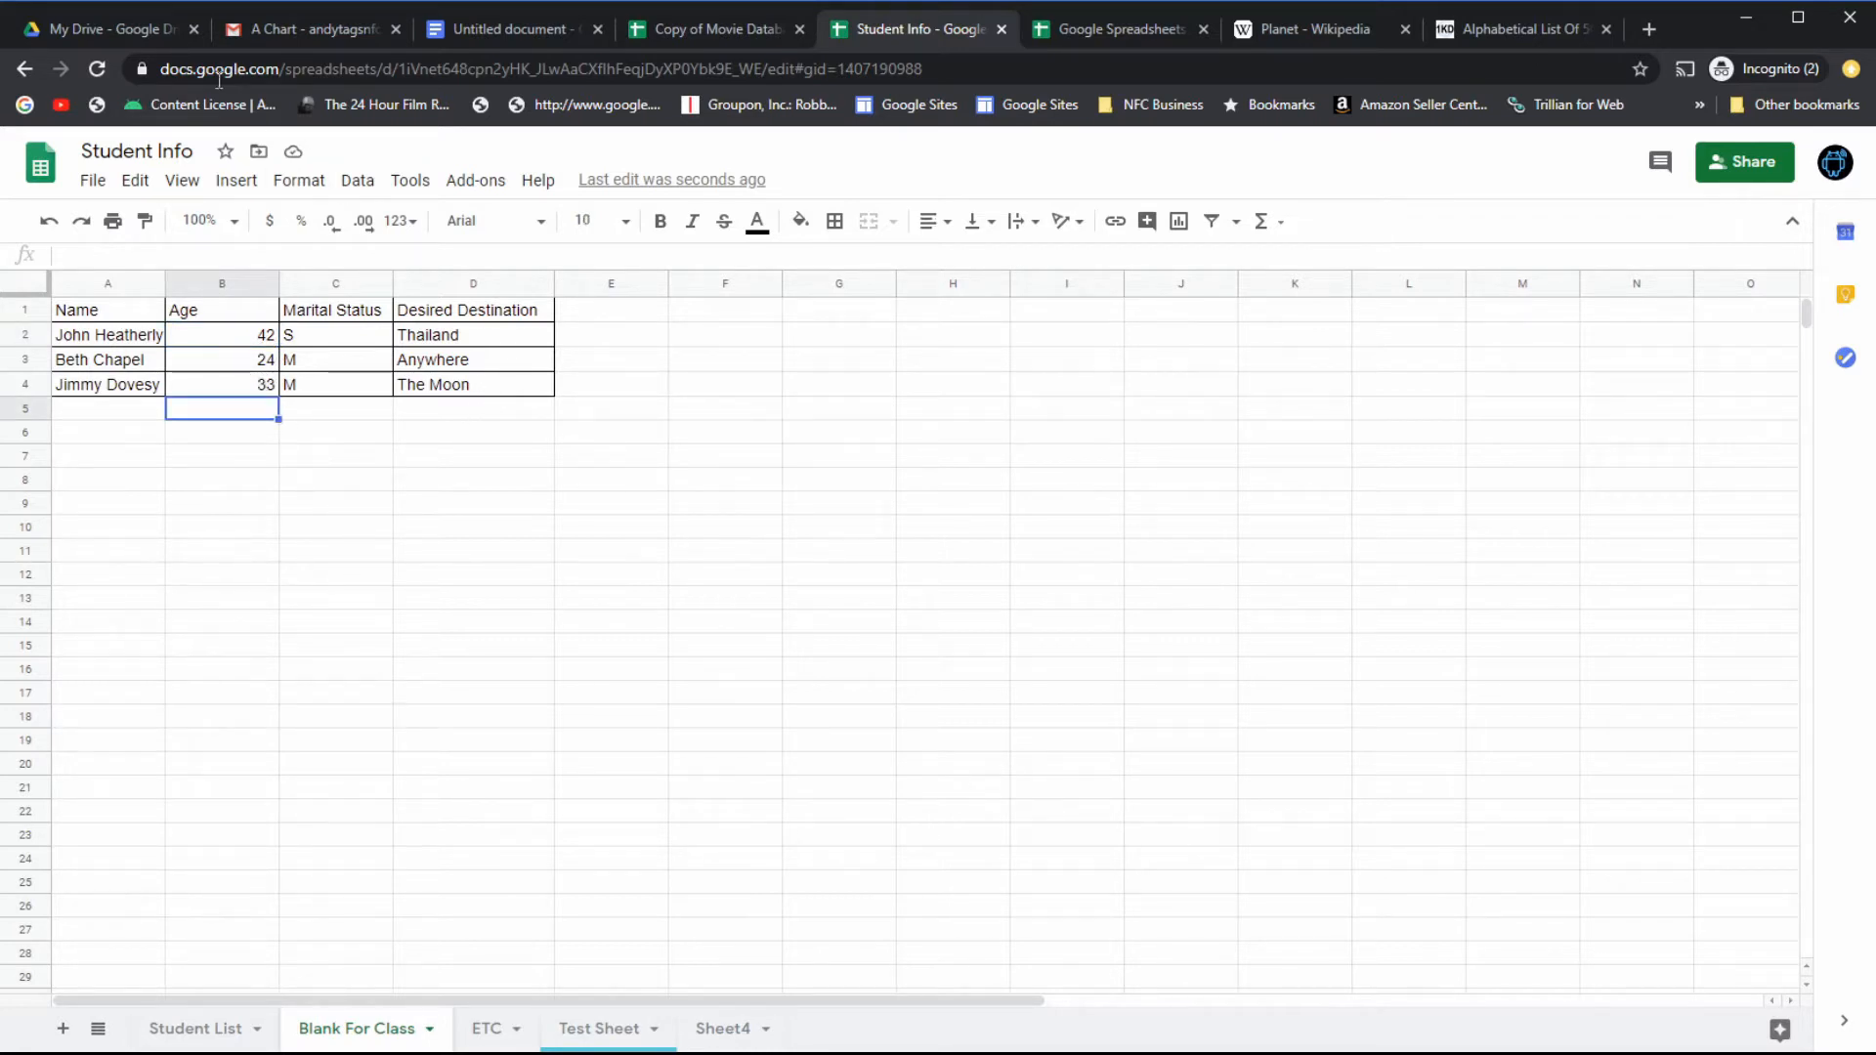
Switch to the "A Chart" email in Gmail and copy the entire lower table with the green header.
click(258, 27)
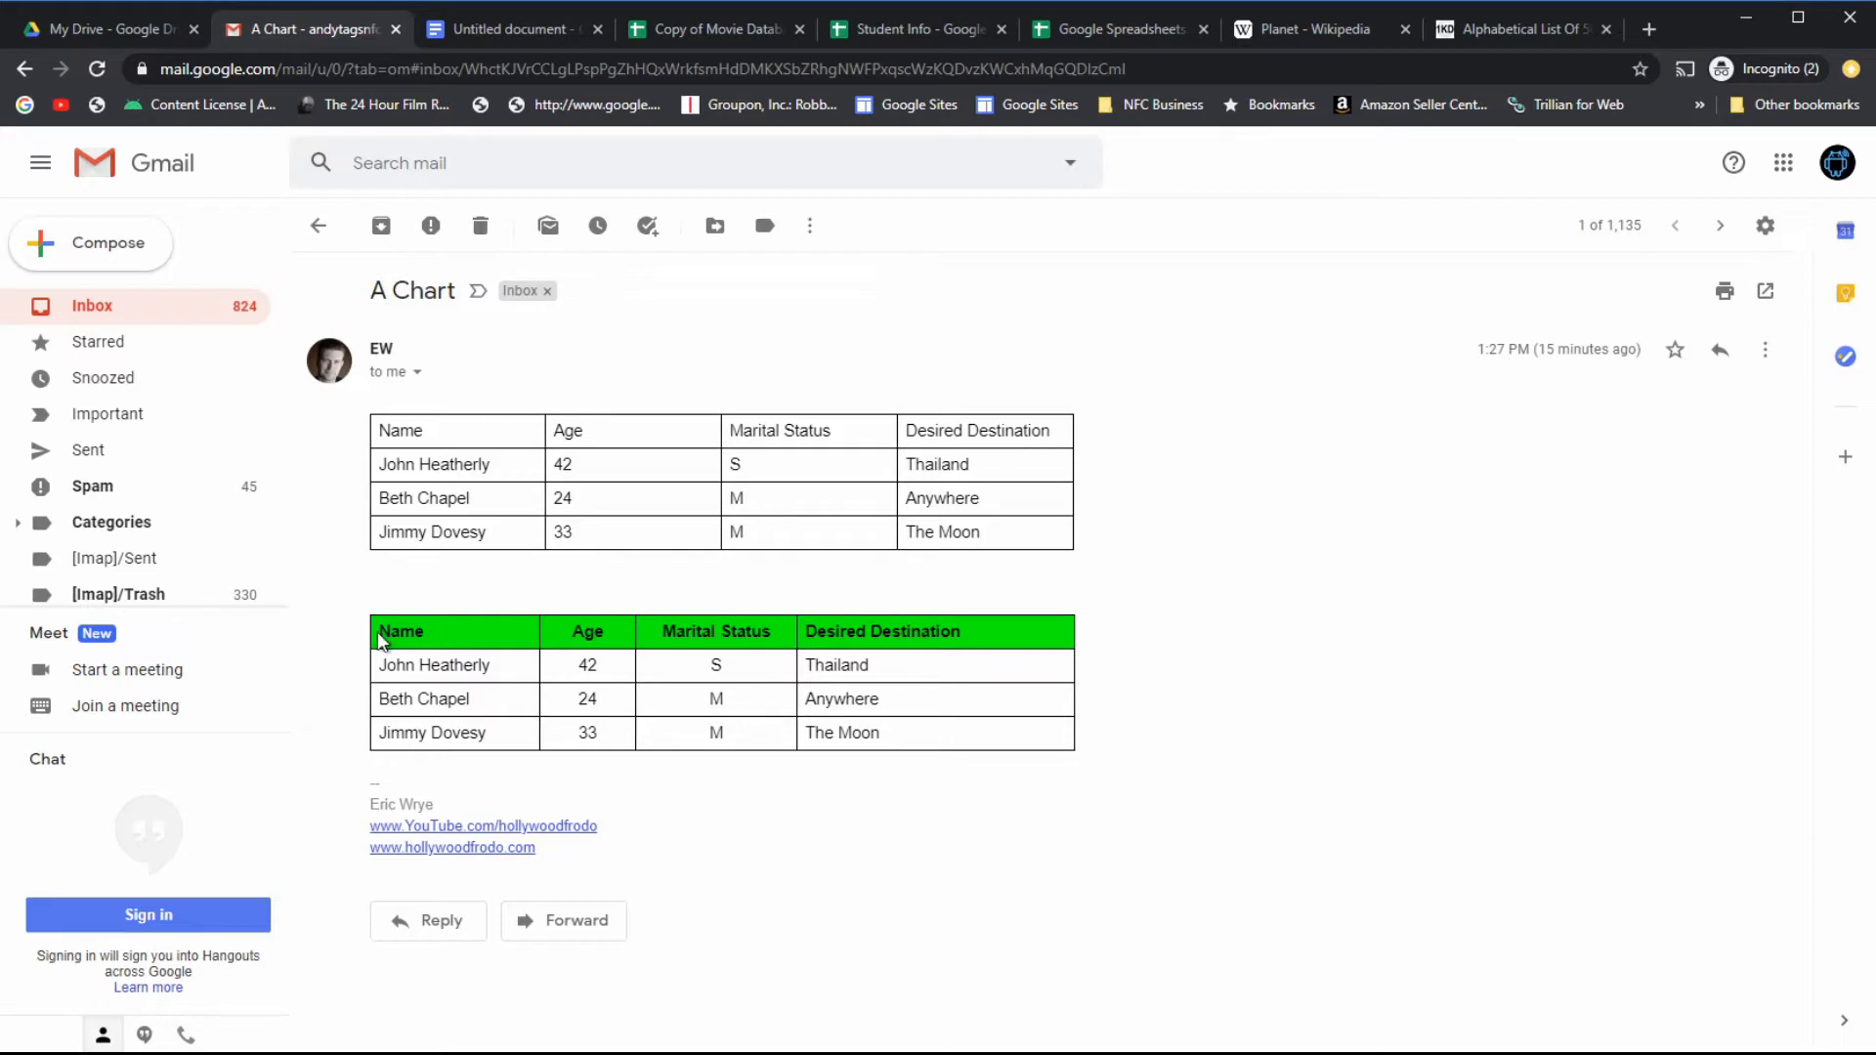
drag(380, 631, 932, 738)
key(ctrl+c)
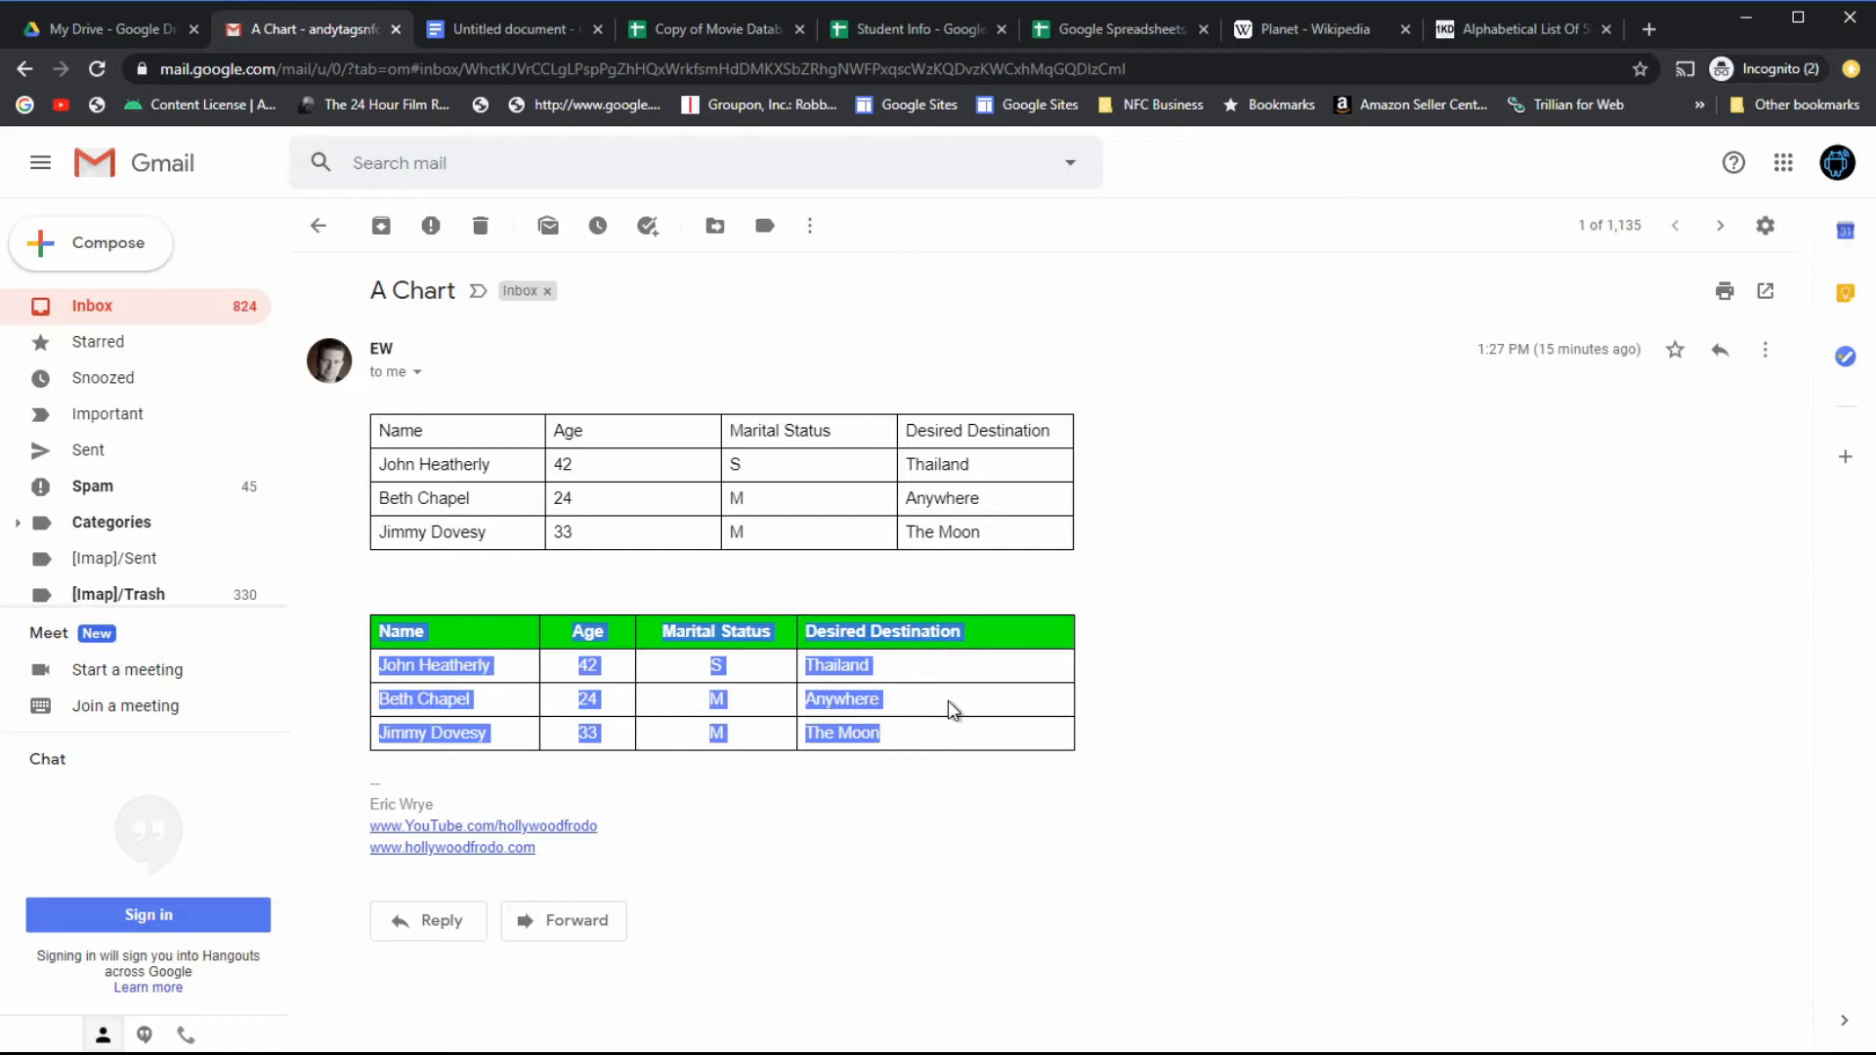
Return to the Student Info spreadsheet and paste the formatted table at cell F12 of the Blank For Class sheet.
click(892, 27)
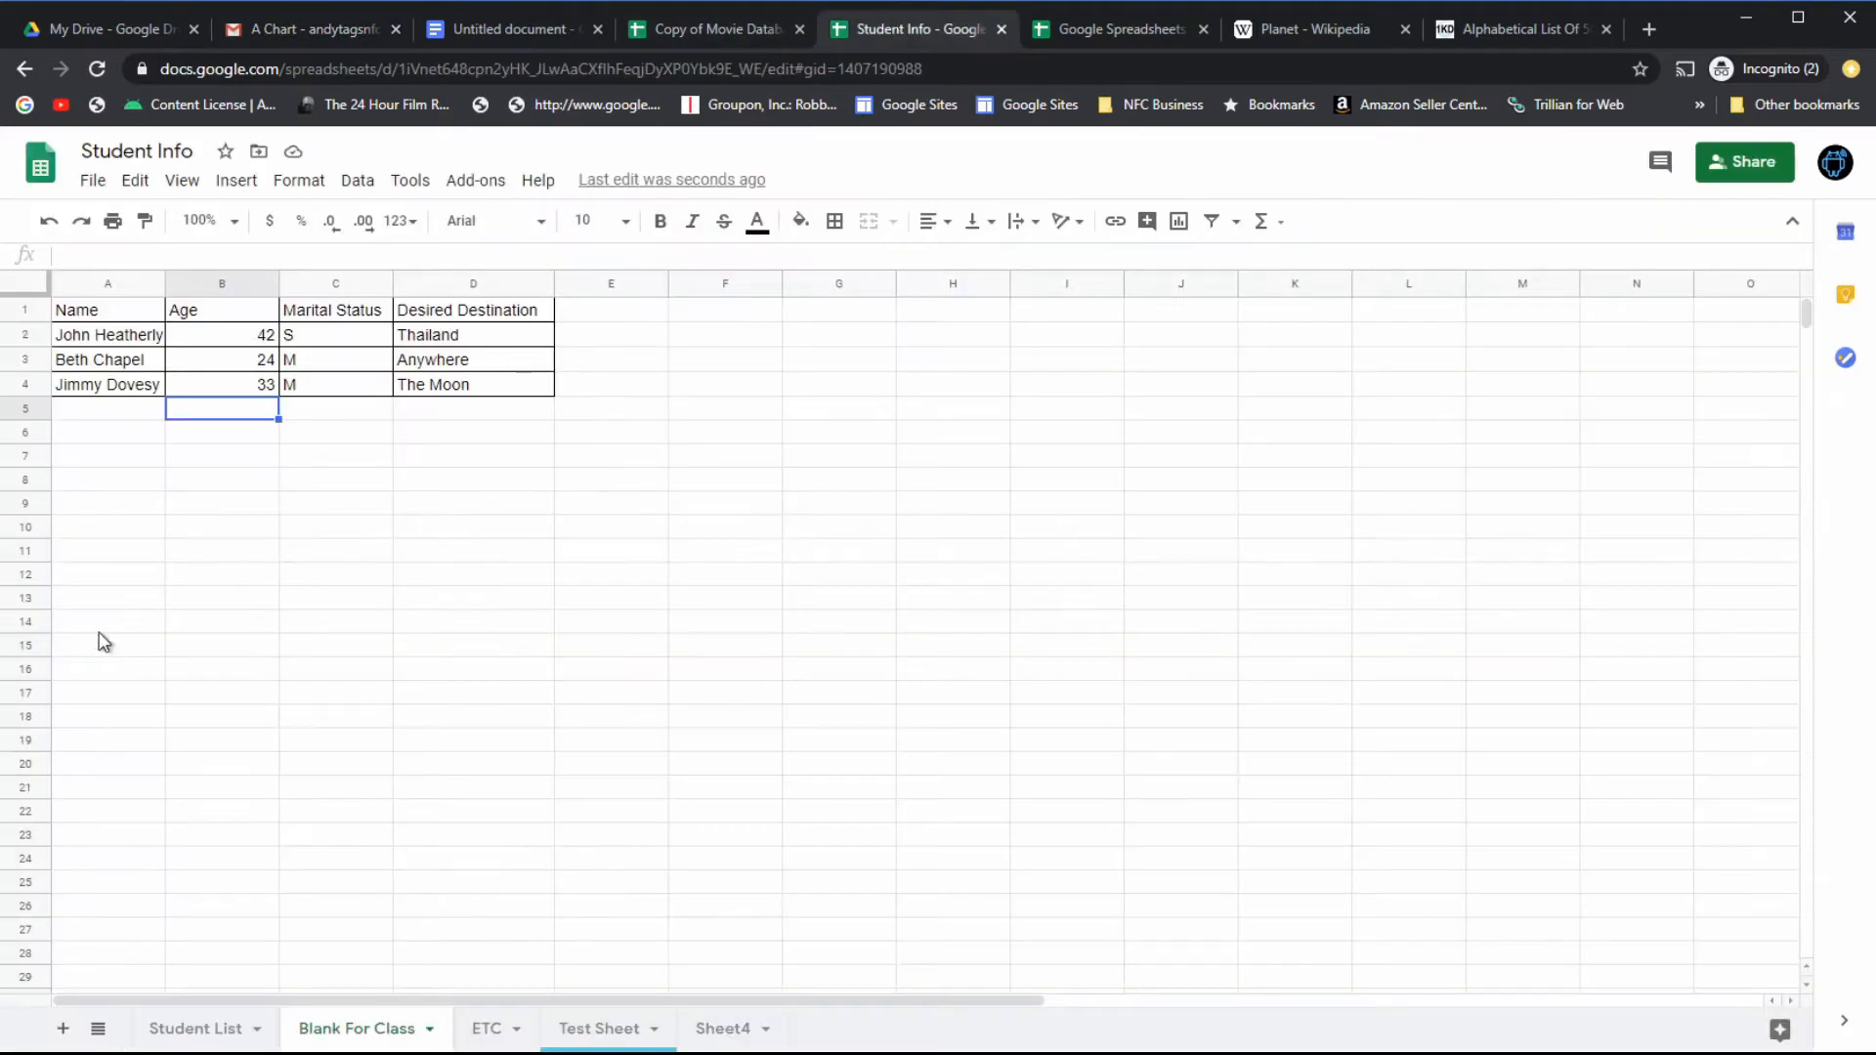
click(723, 582)
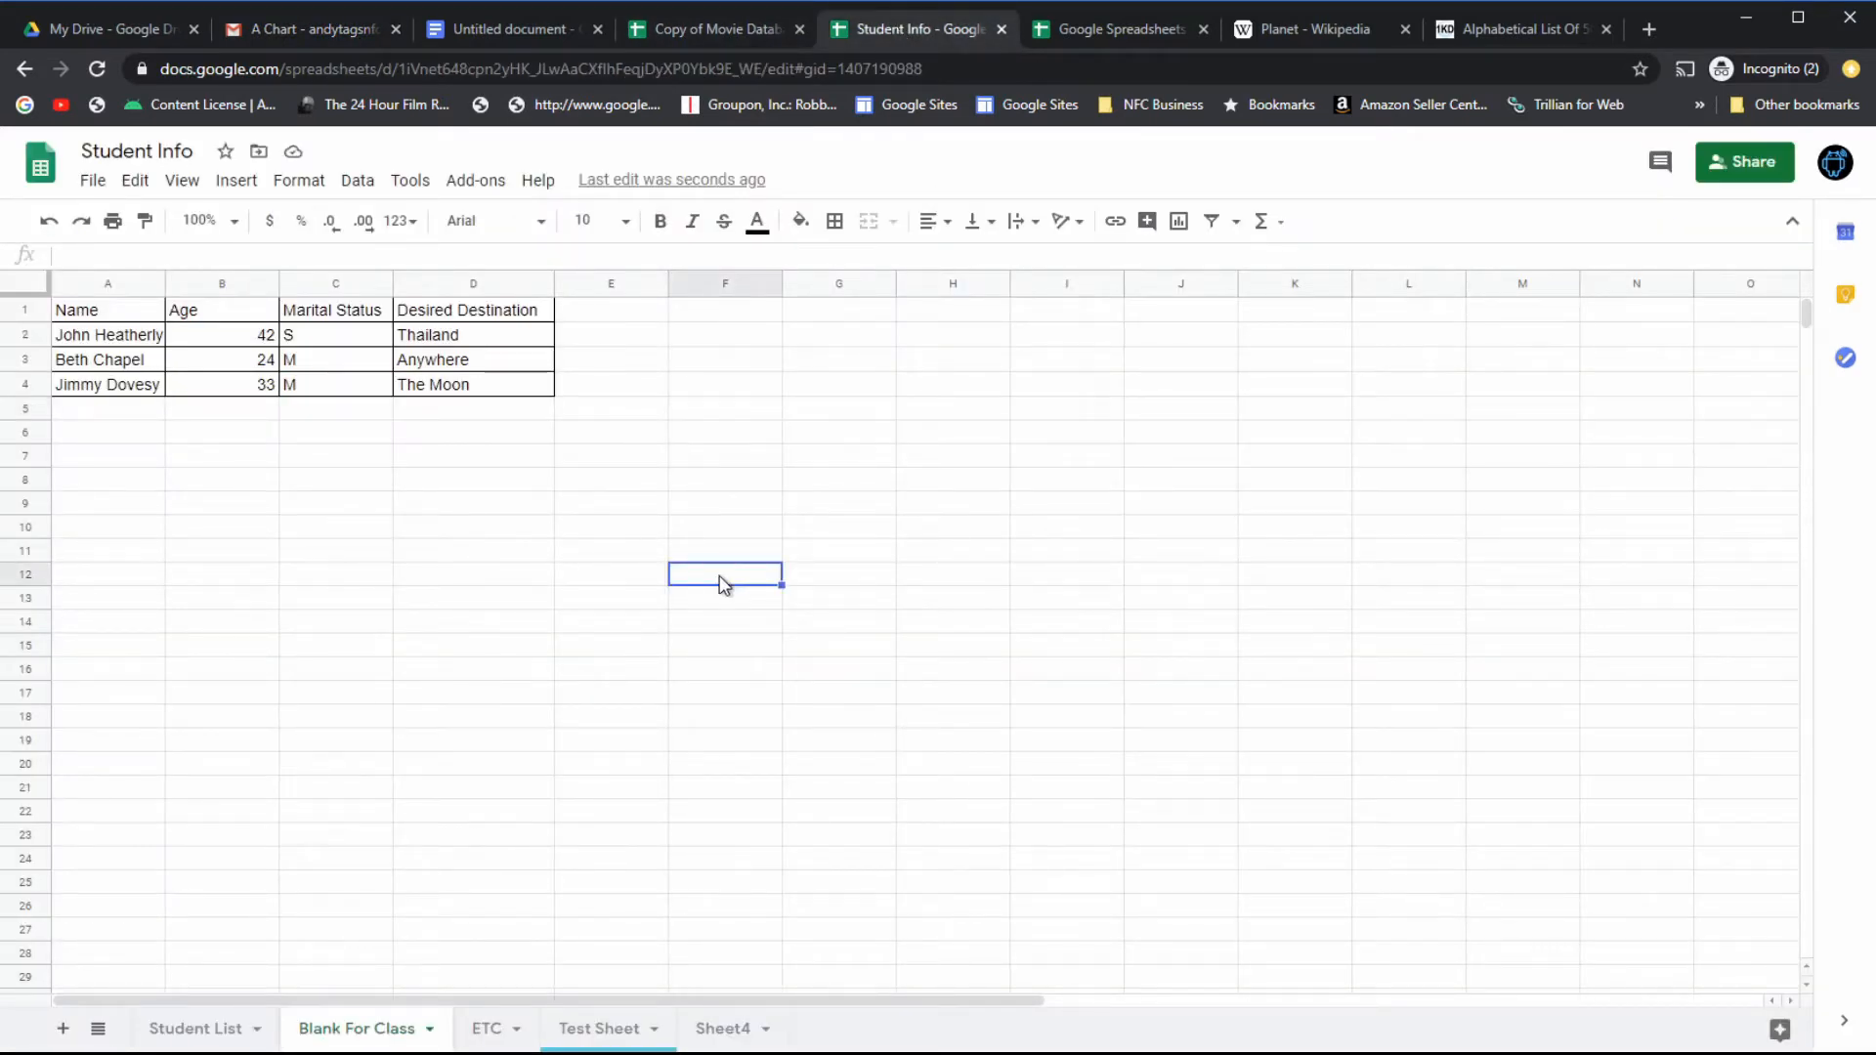
key(ctrl+v)
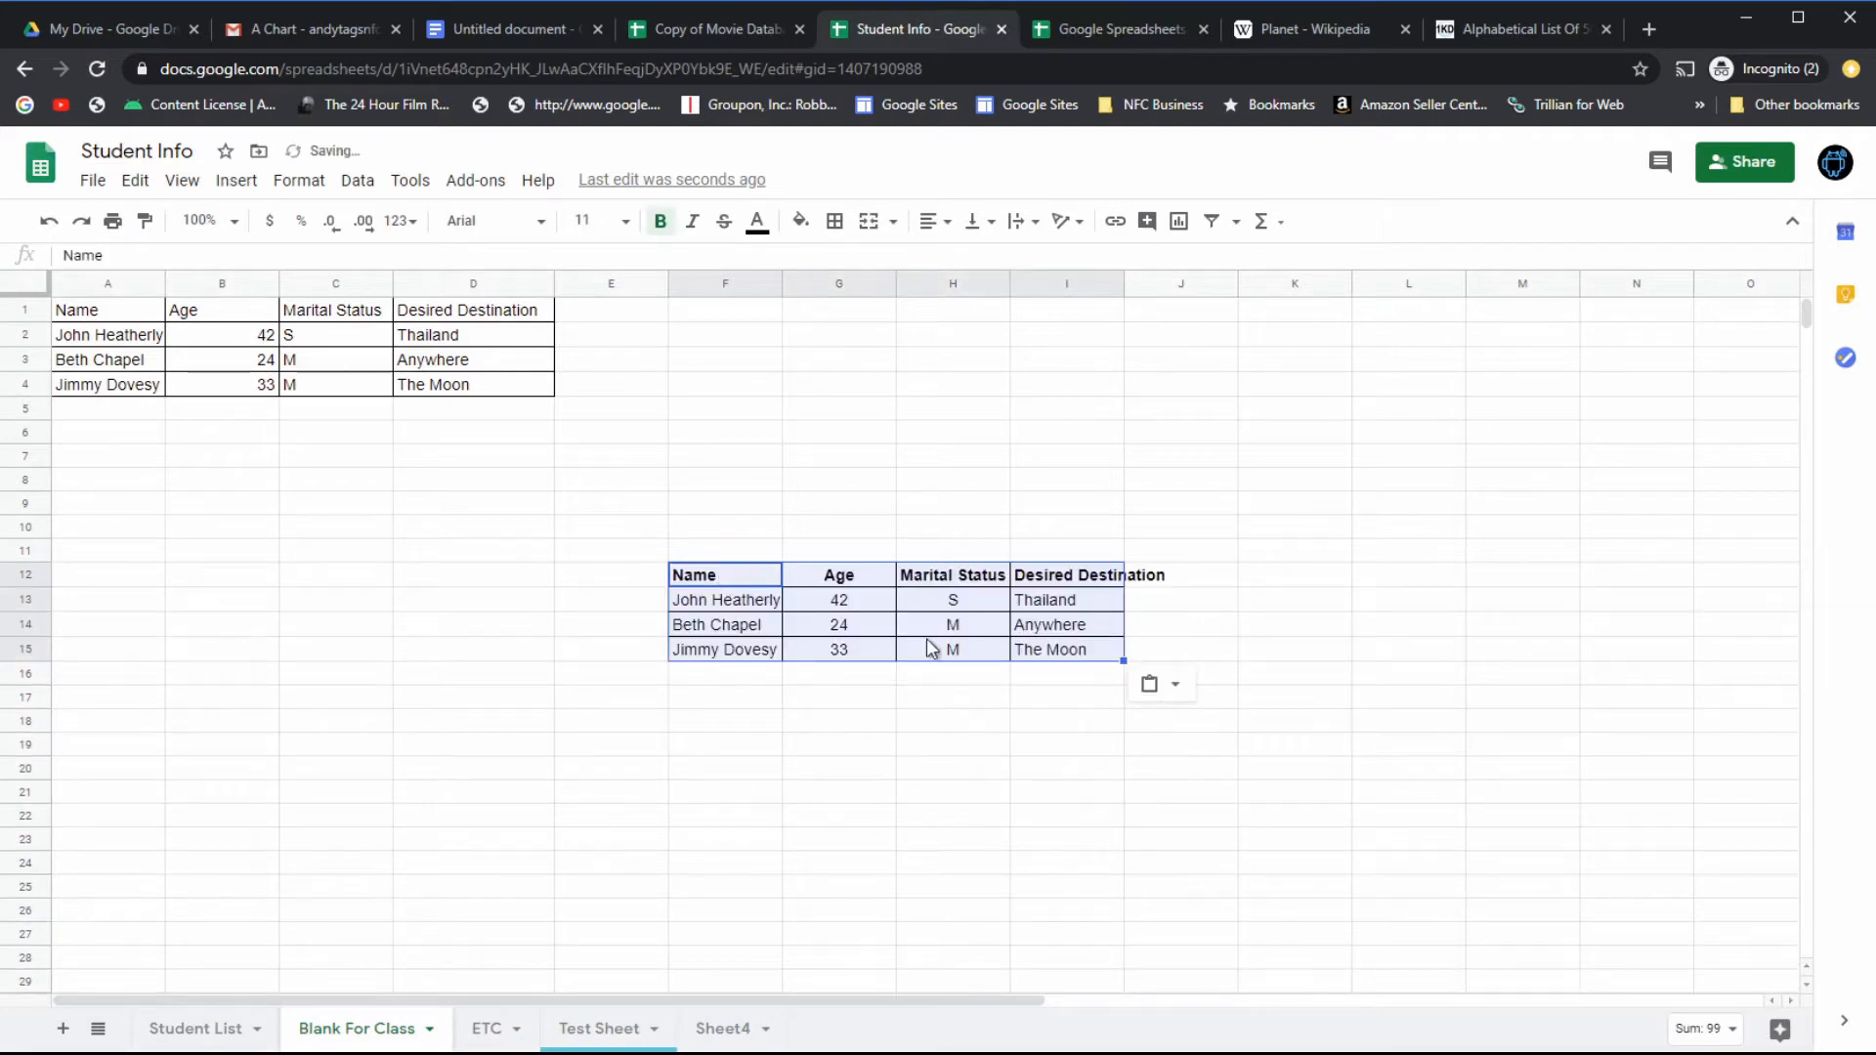
Widen column I so the "Desired Destination" heading of the second pasted table fits inside its cell.
click(932, 700)
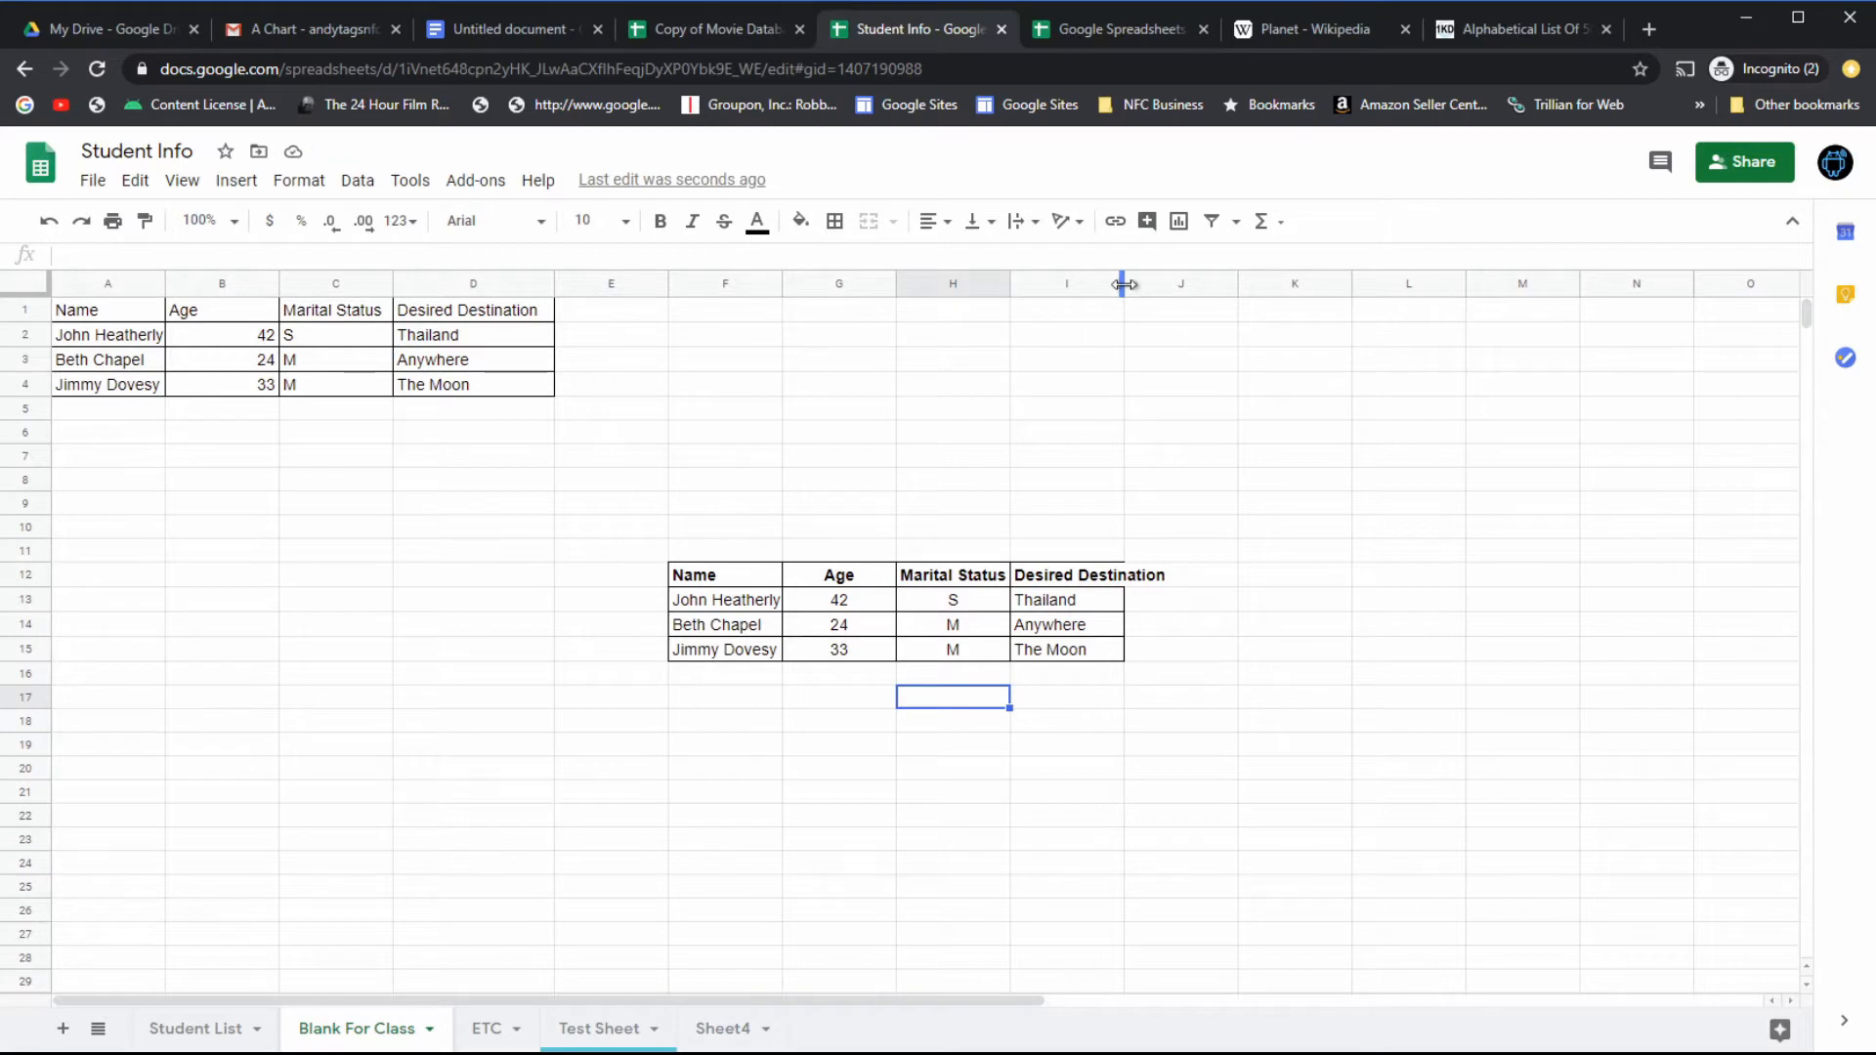
drag(1123, 284, 1173, 285)
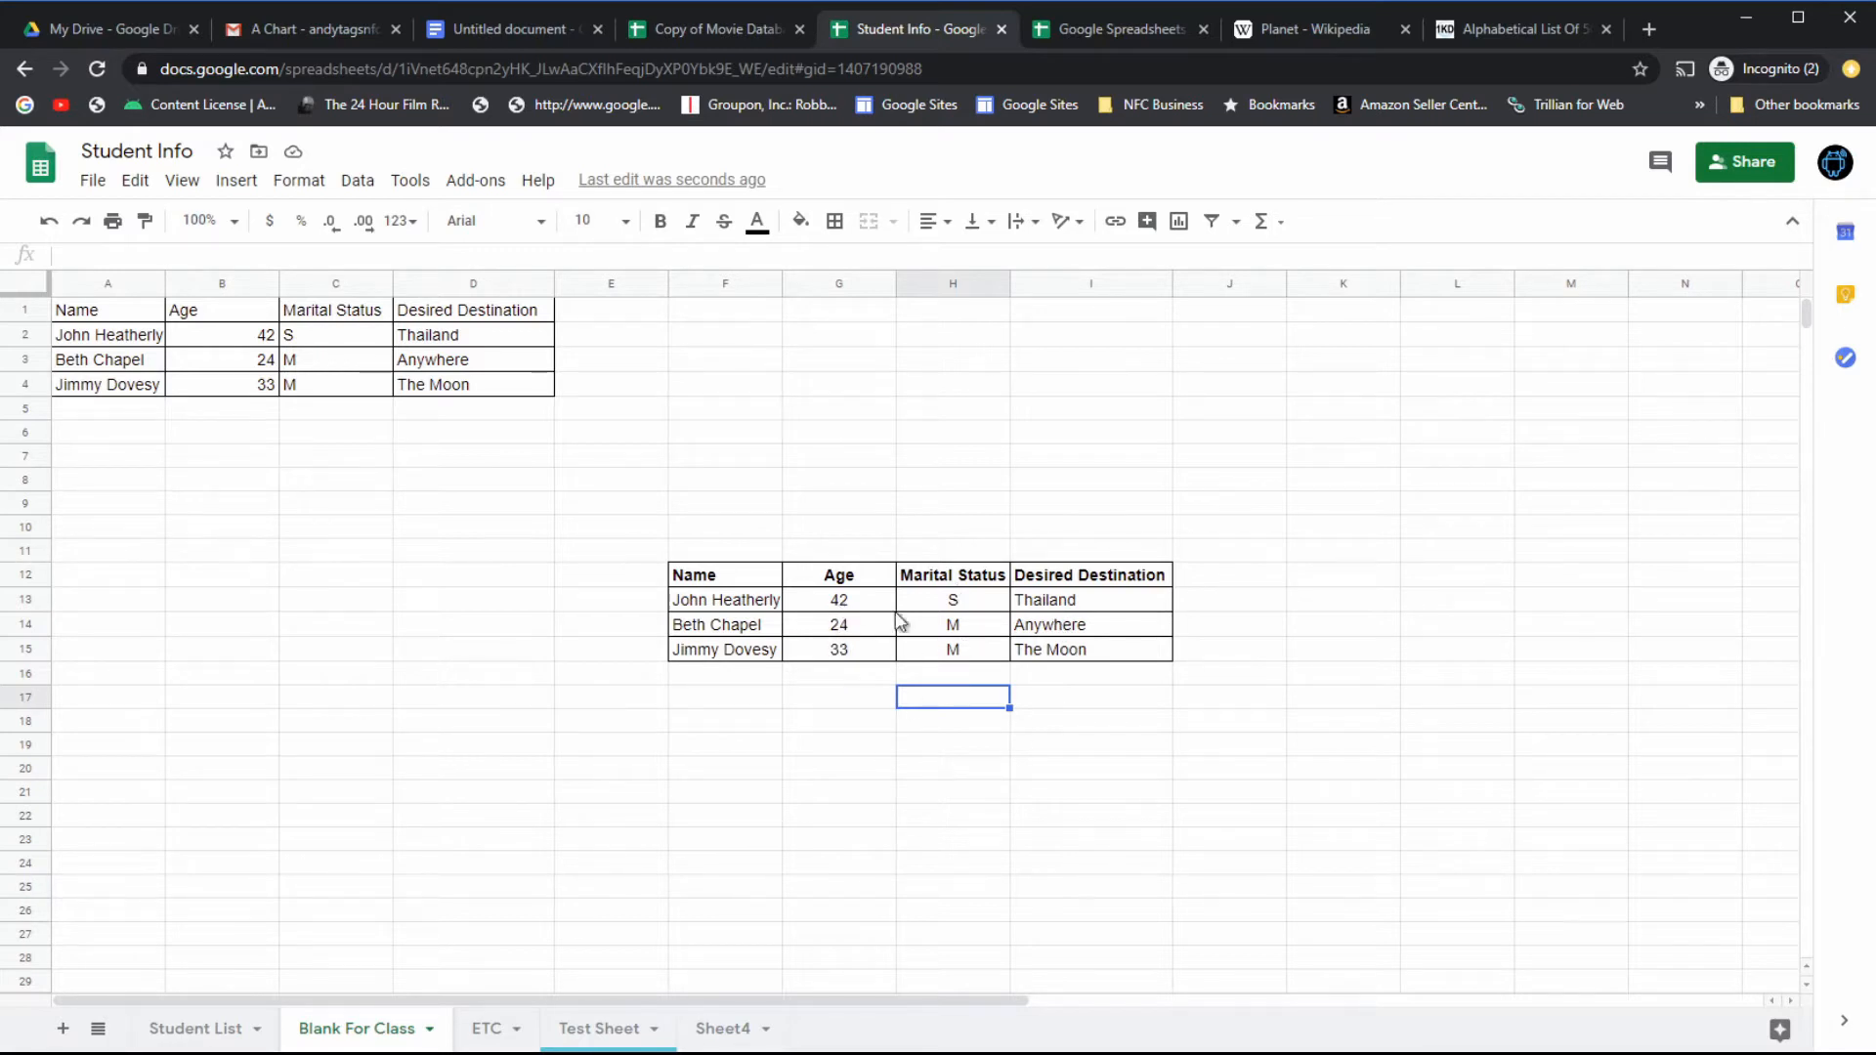
click(859, 680)
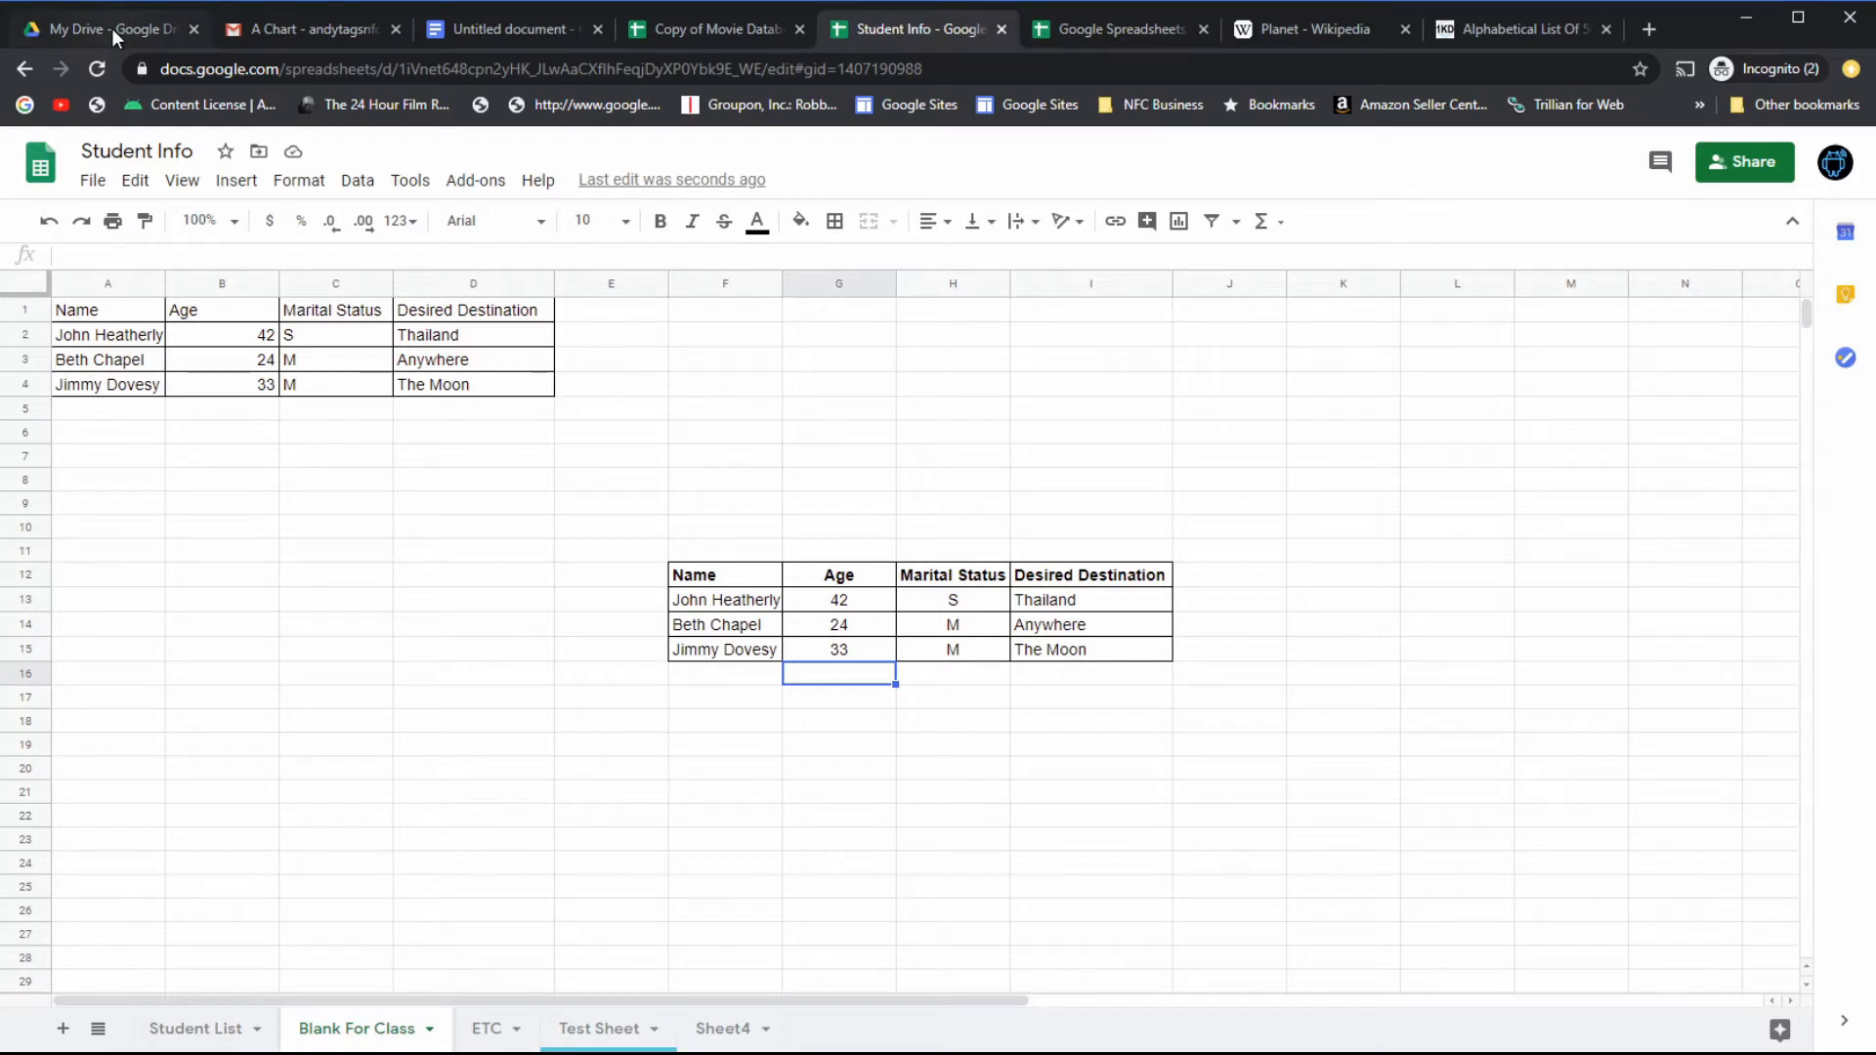
Compare the green-header table in the "A Chart" email with its pasted copy in the Student Info spreadsheet.
click(260, 37)
click(734, 633)
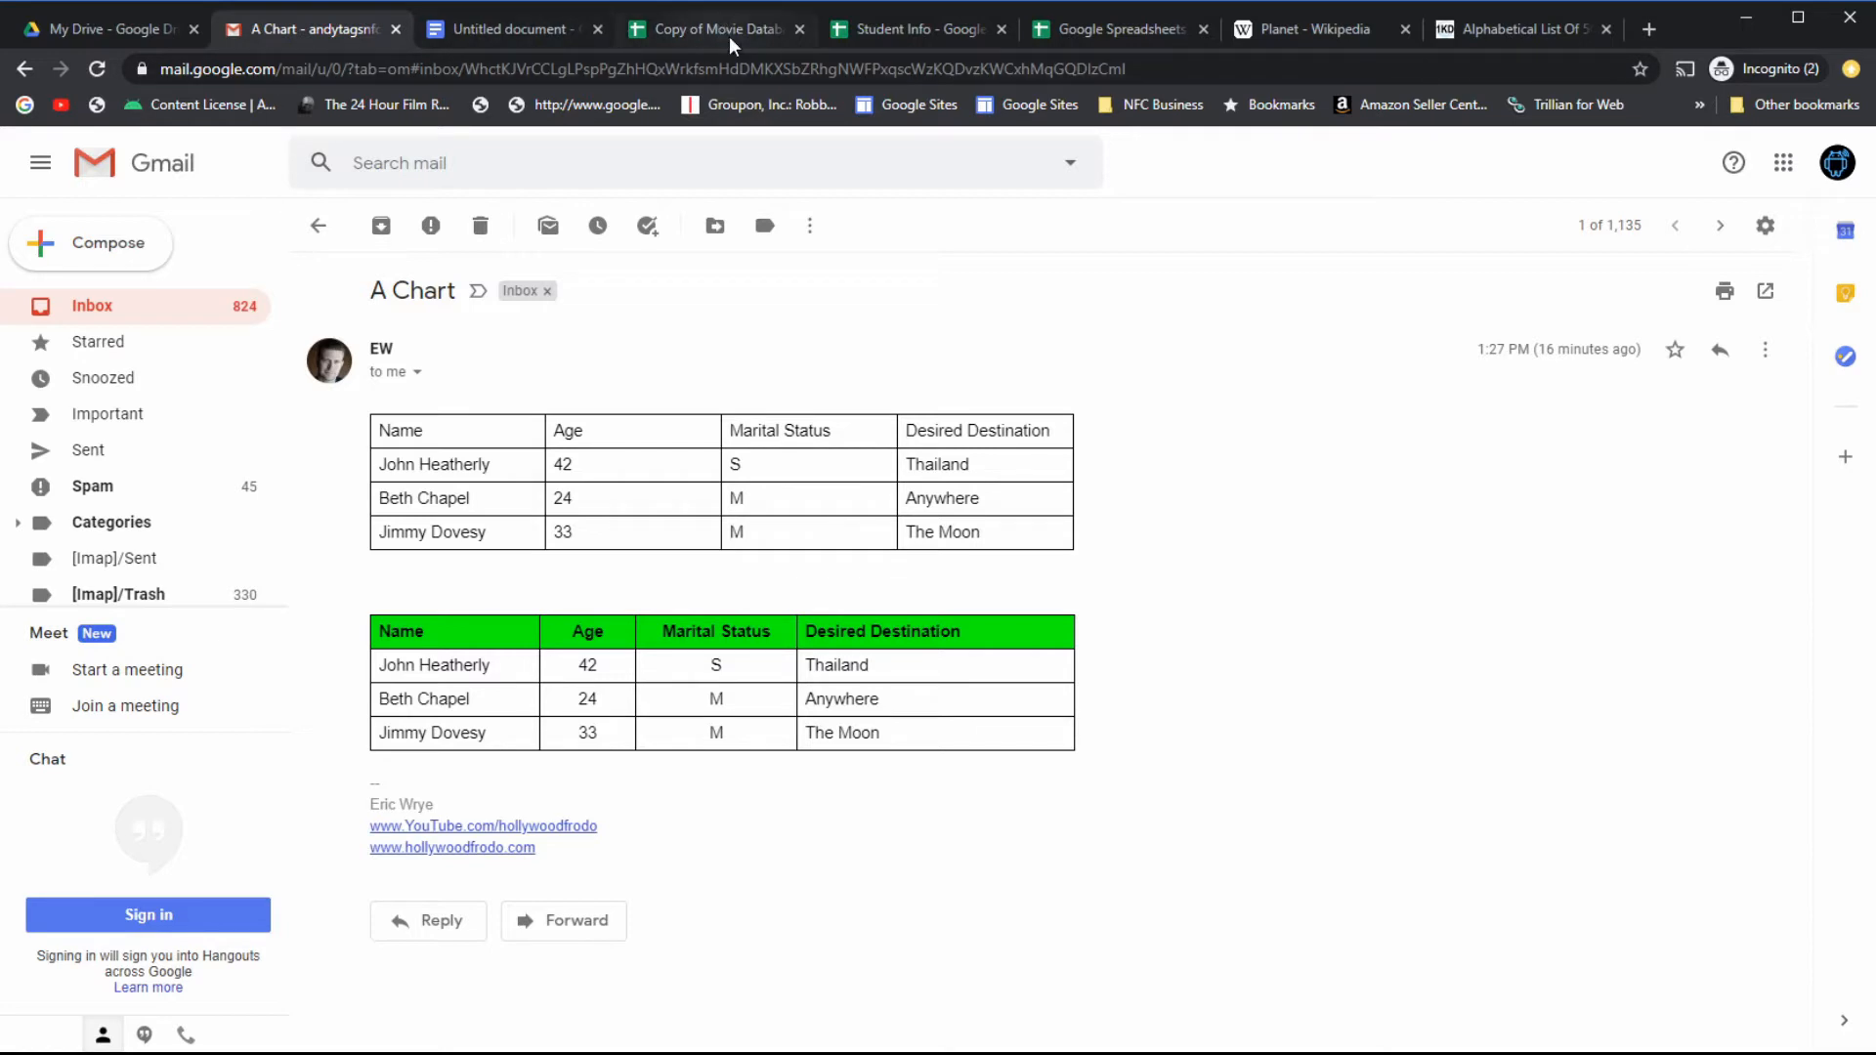
click(918, 30)
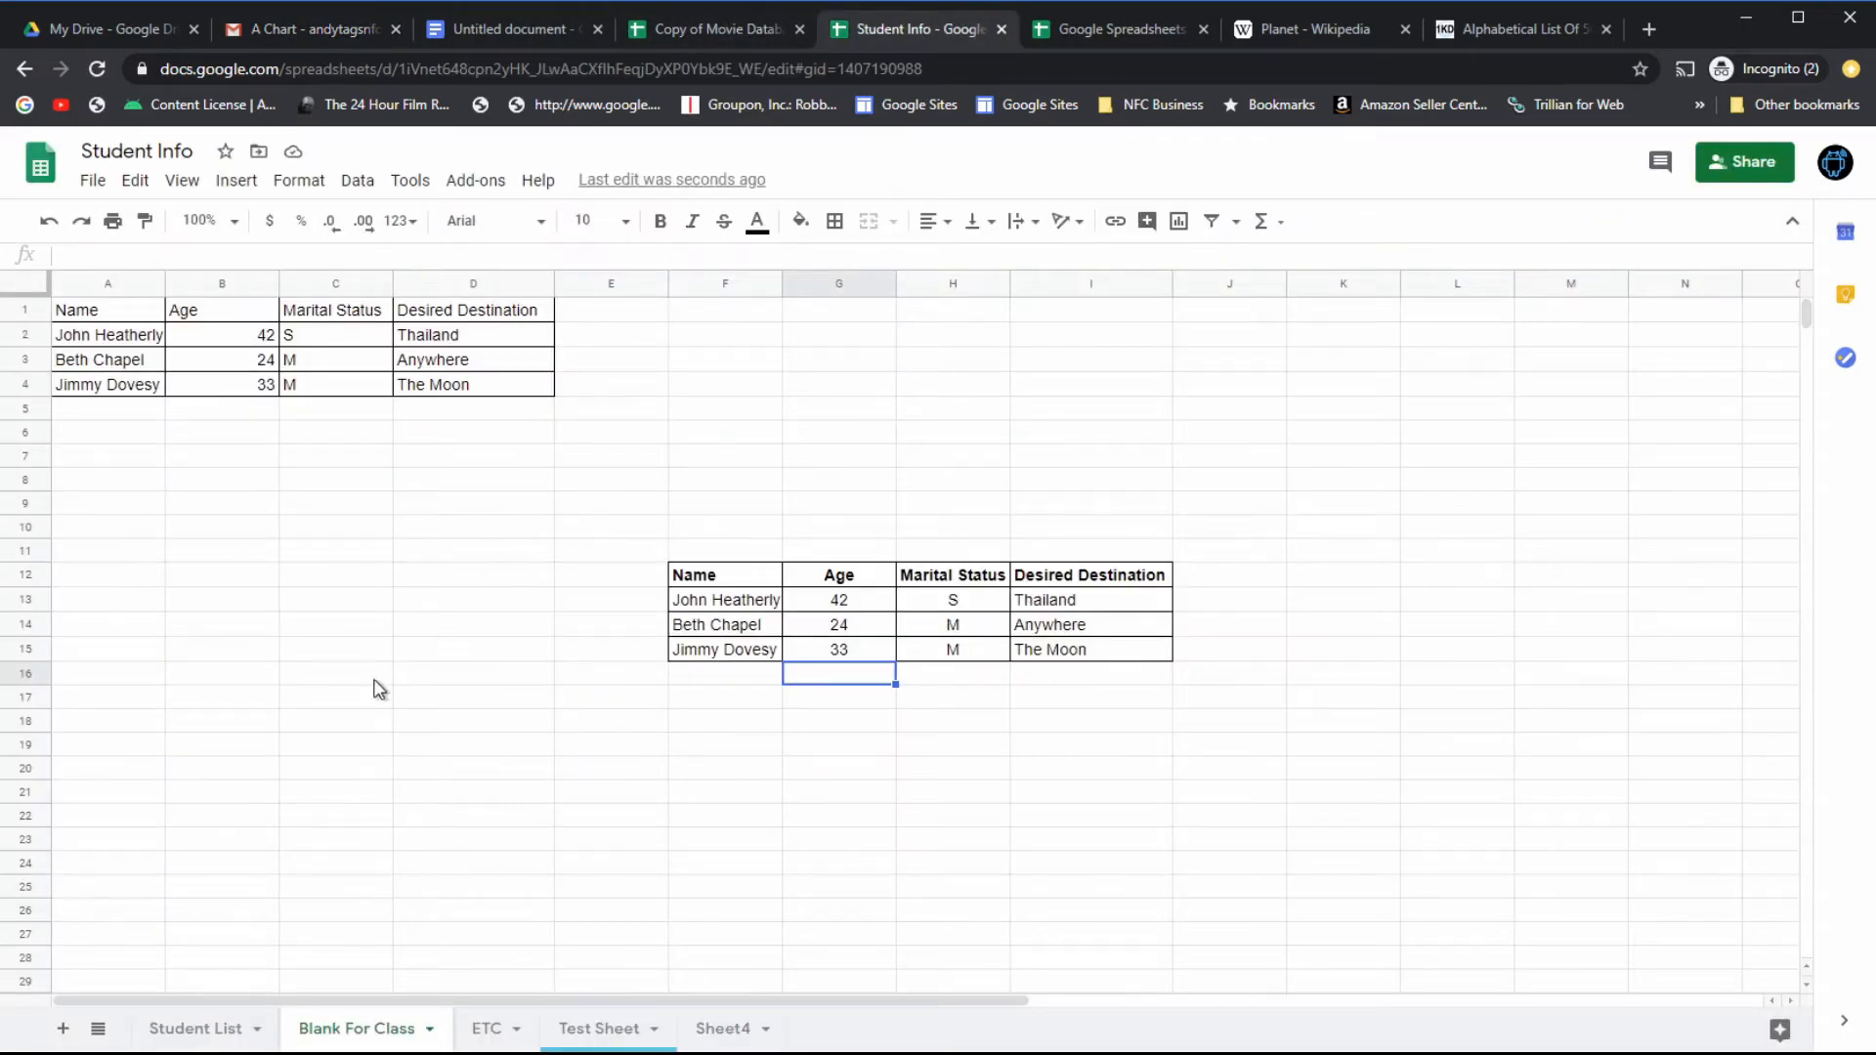
click(741, 701)
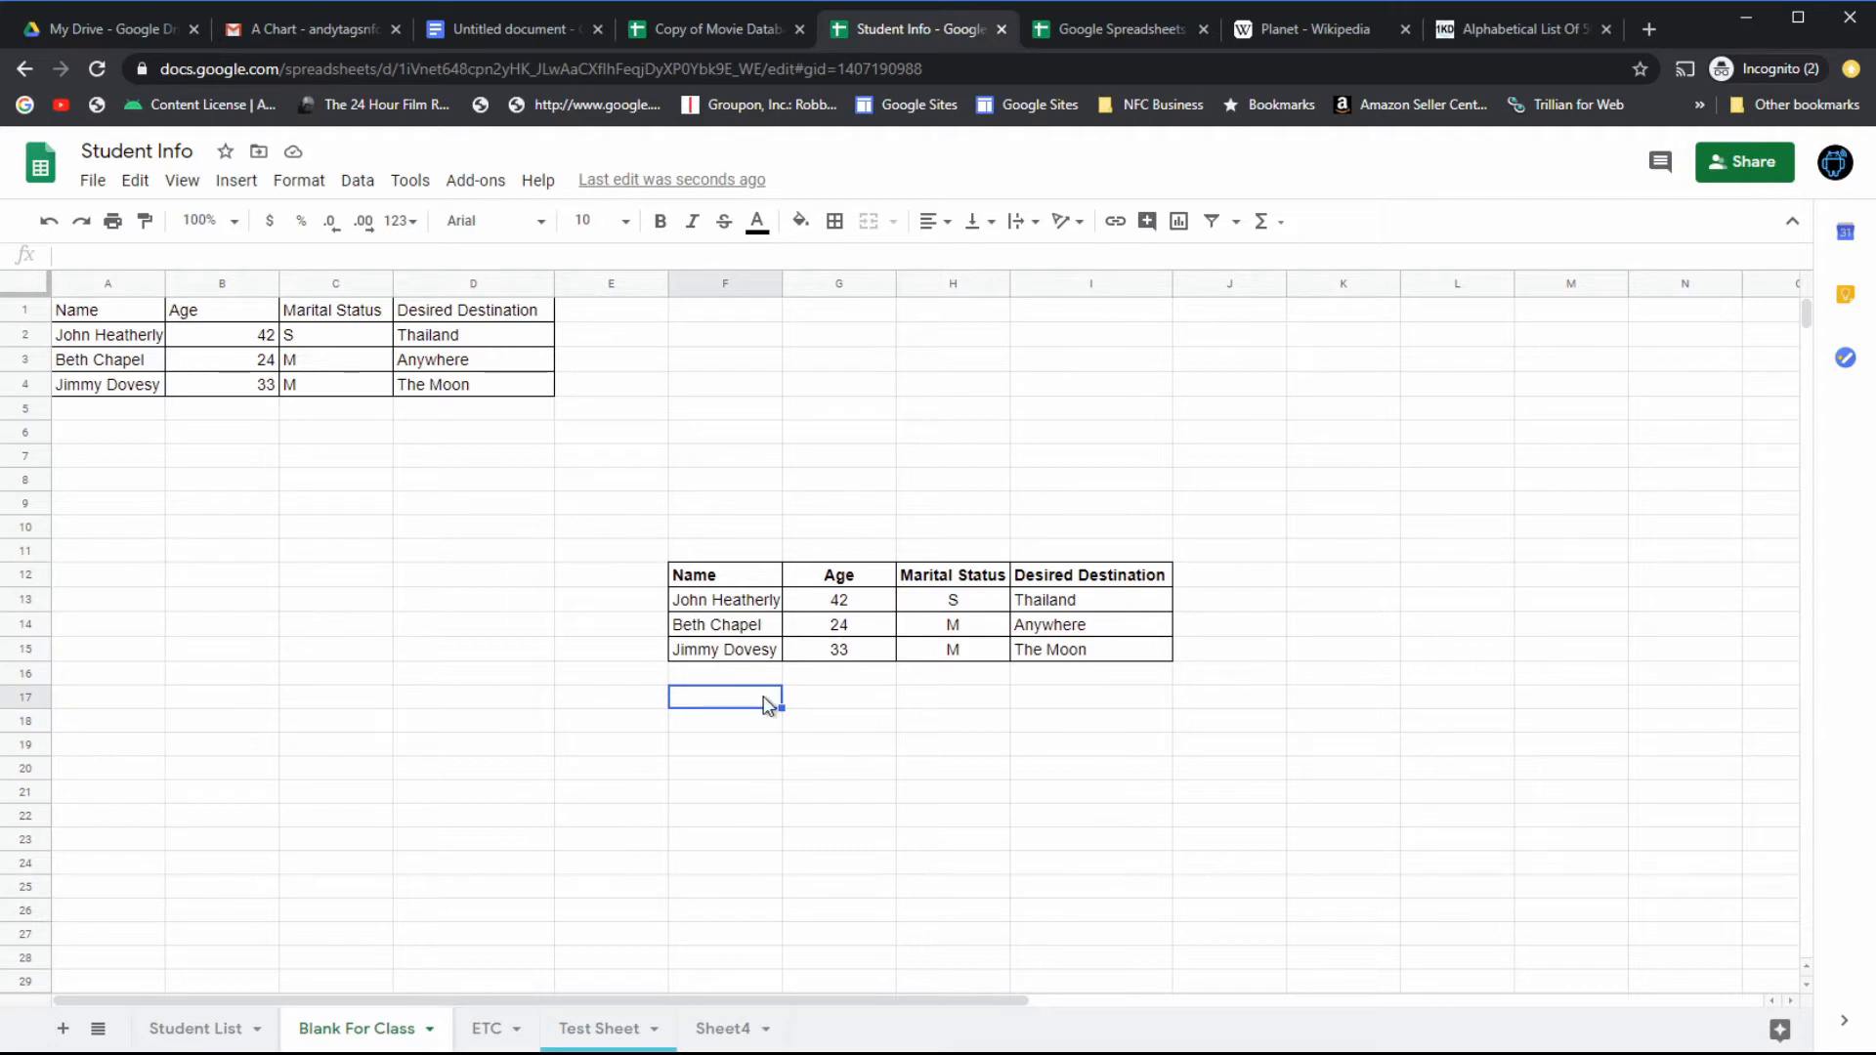
click(291, 24)
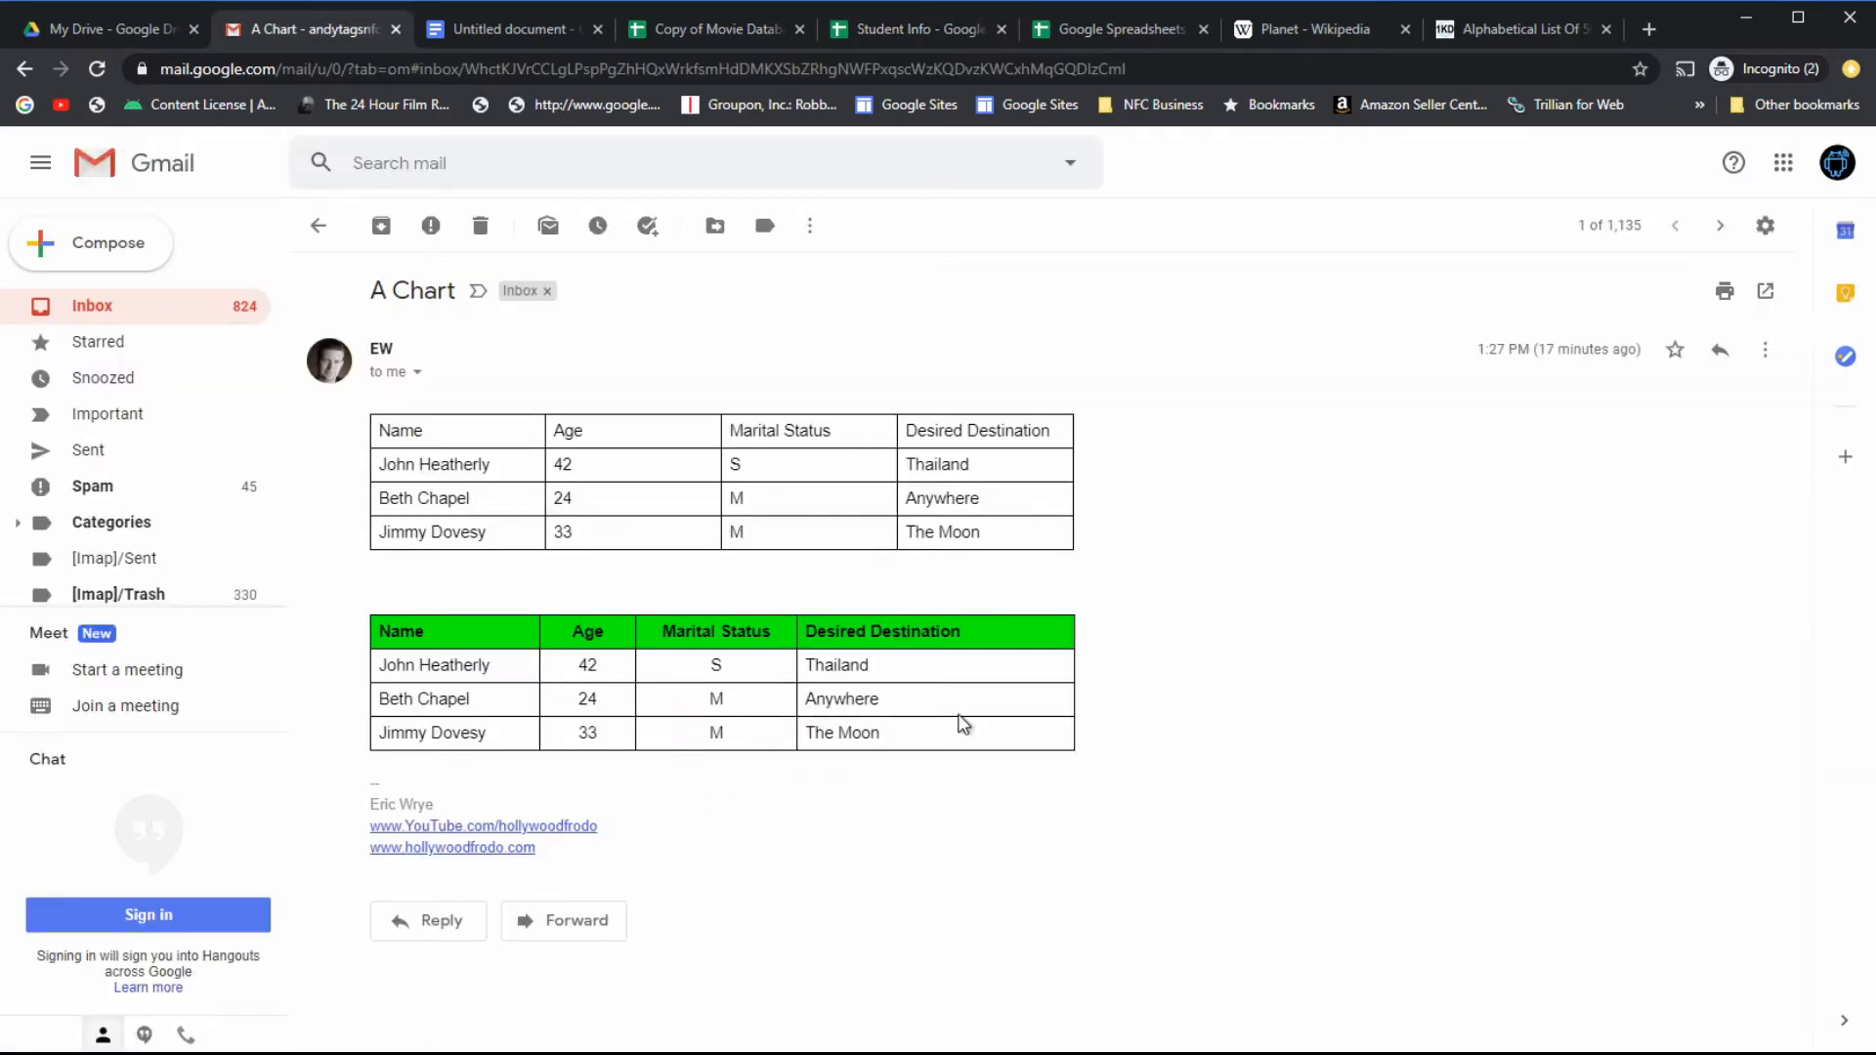
Switch to the Untitled document in Google Docs and copy the entire table with the green header.
click(502, 31)
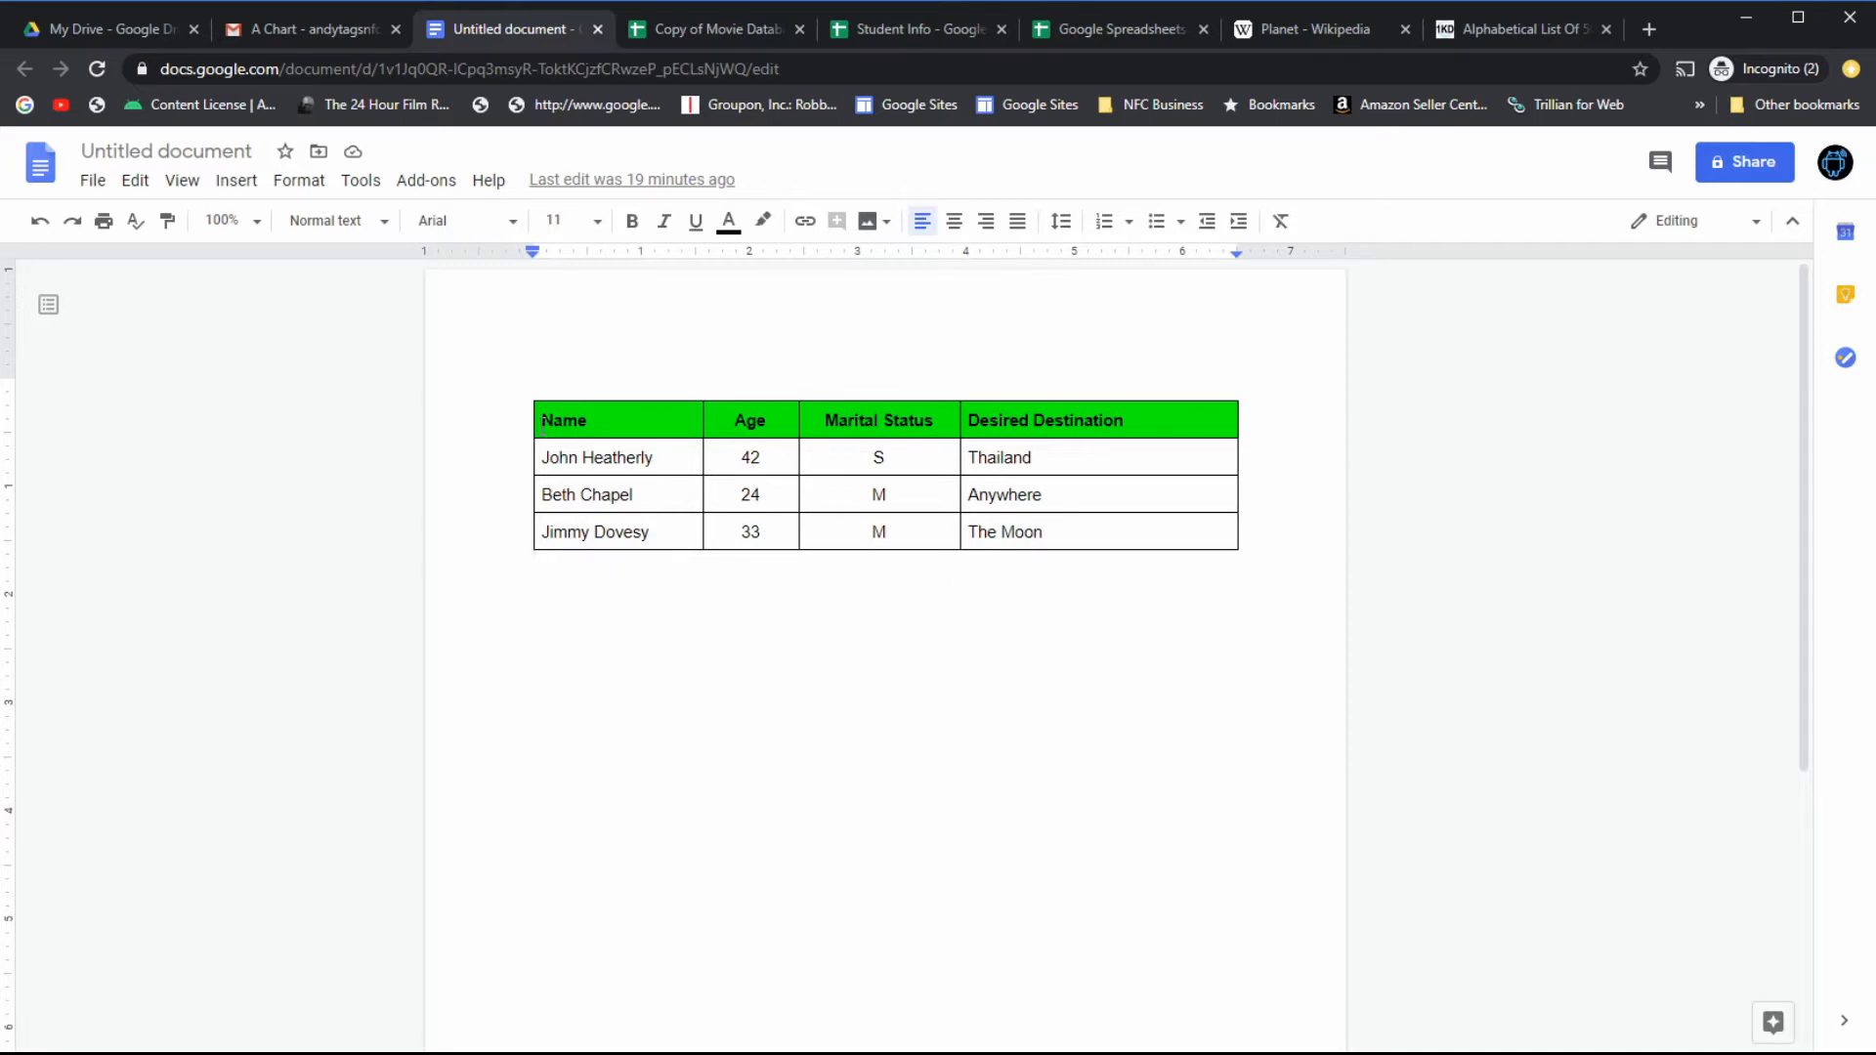
drag(544, 423, 1082, 520)
key(ctrl+c)
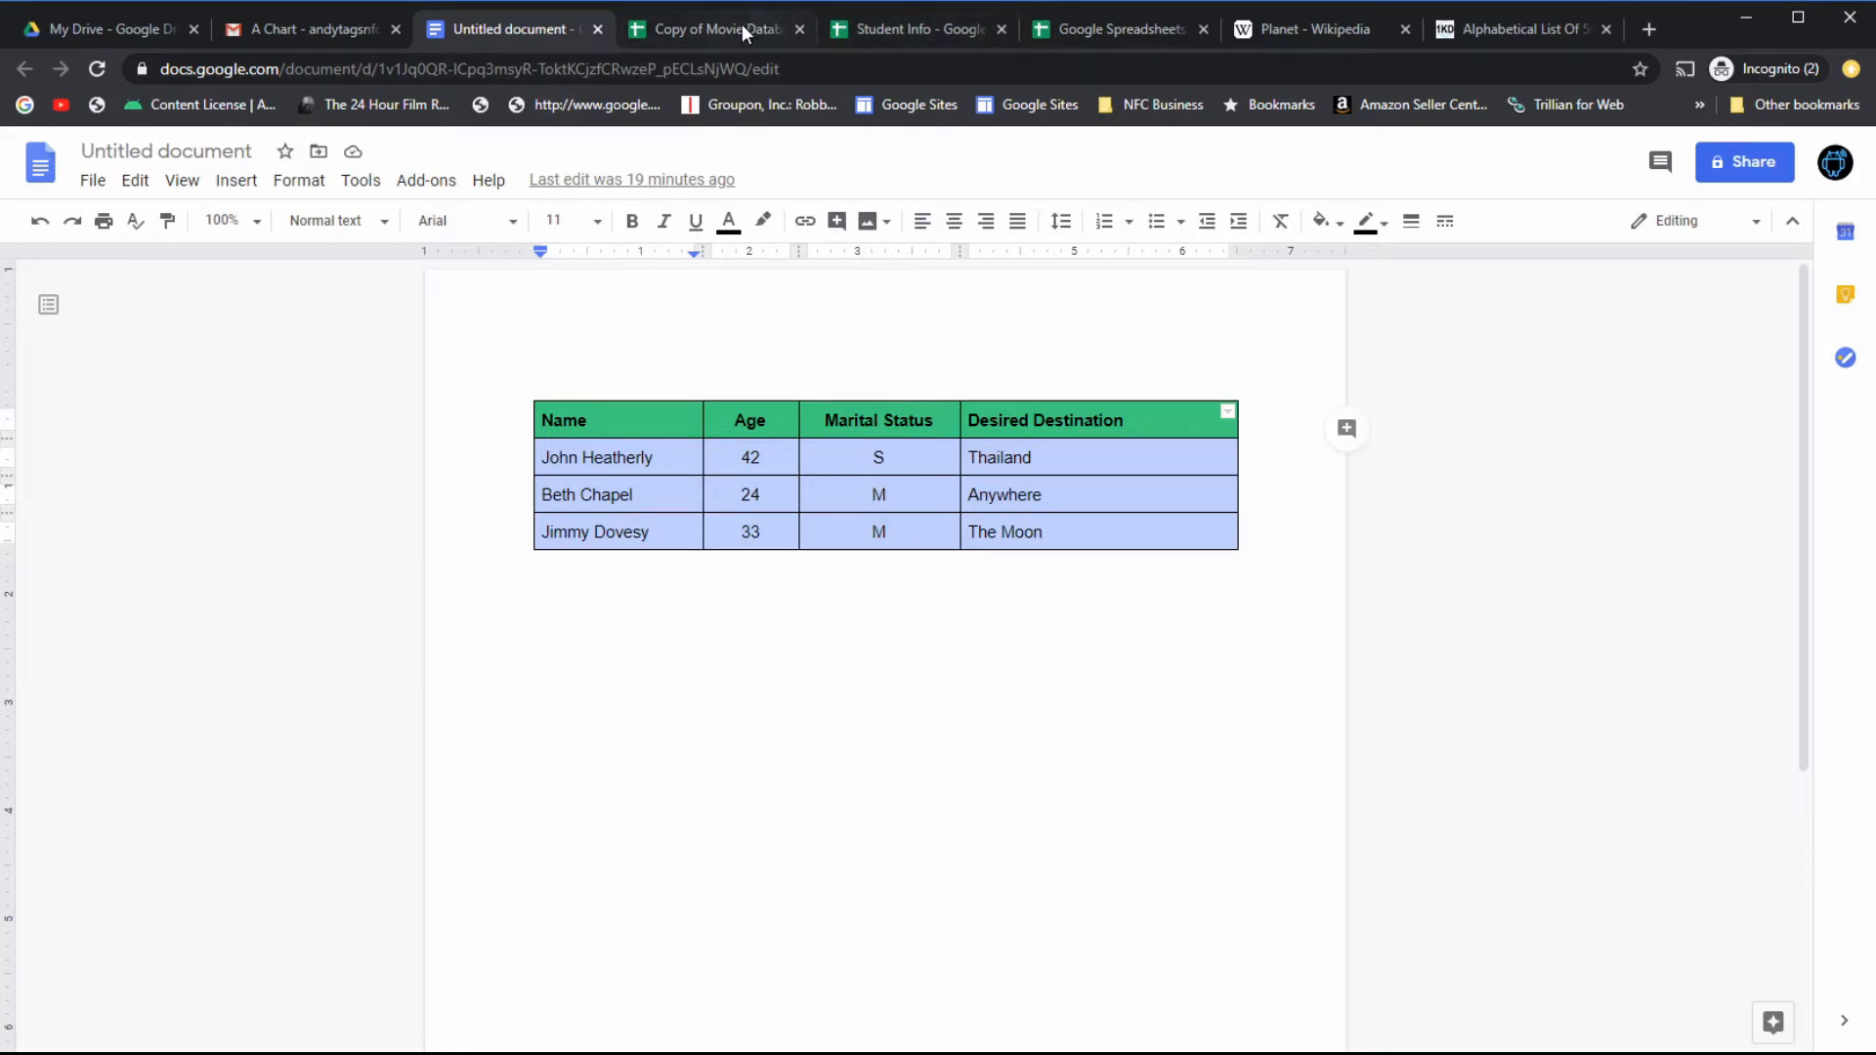
Return to the Student Info spreadsheet and add a new blank sheet.
click(923, 23)
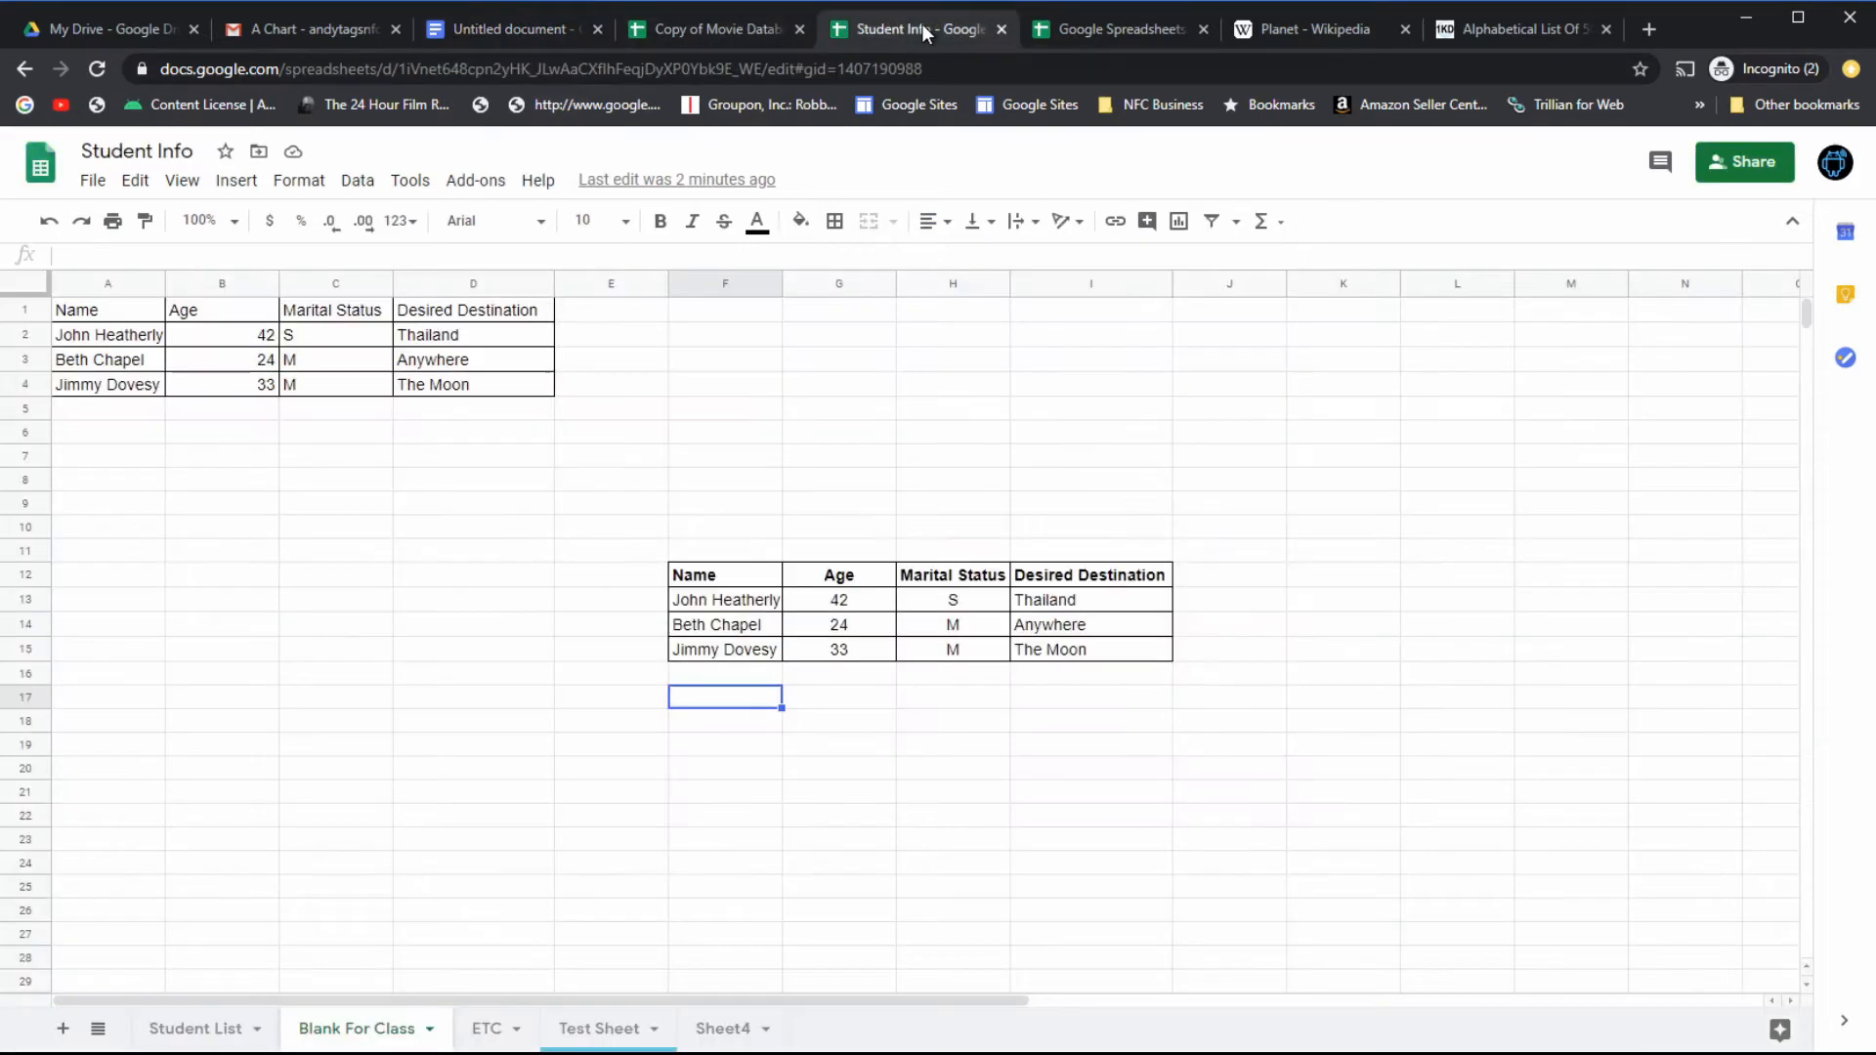
click(62, 1028)
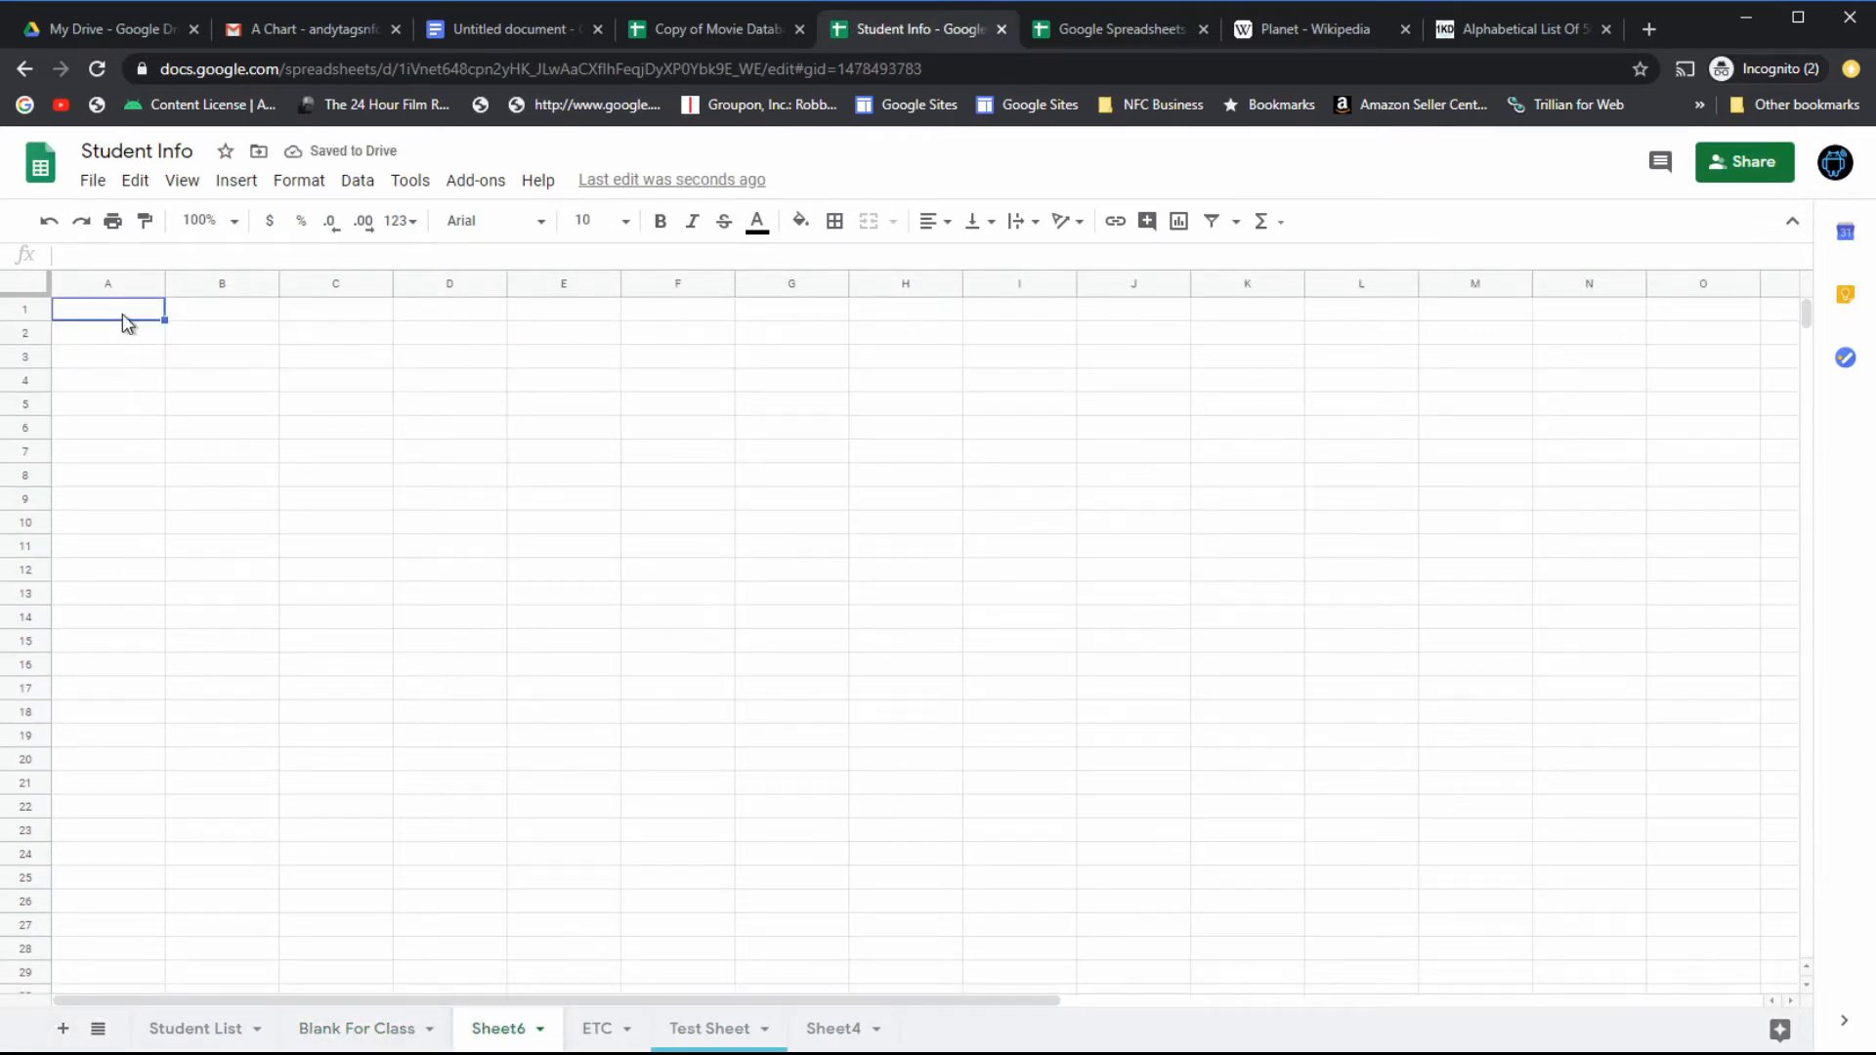
Paste the copied document table at cell A1 of the new sheet and delete the empty row above its header.
key(ctrl+v)
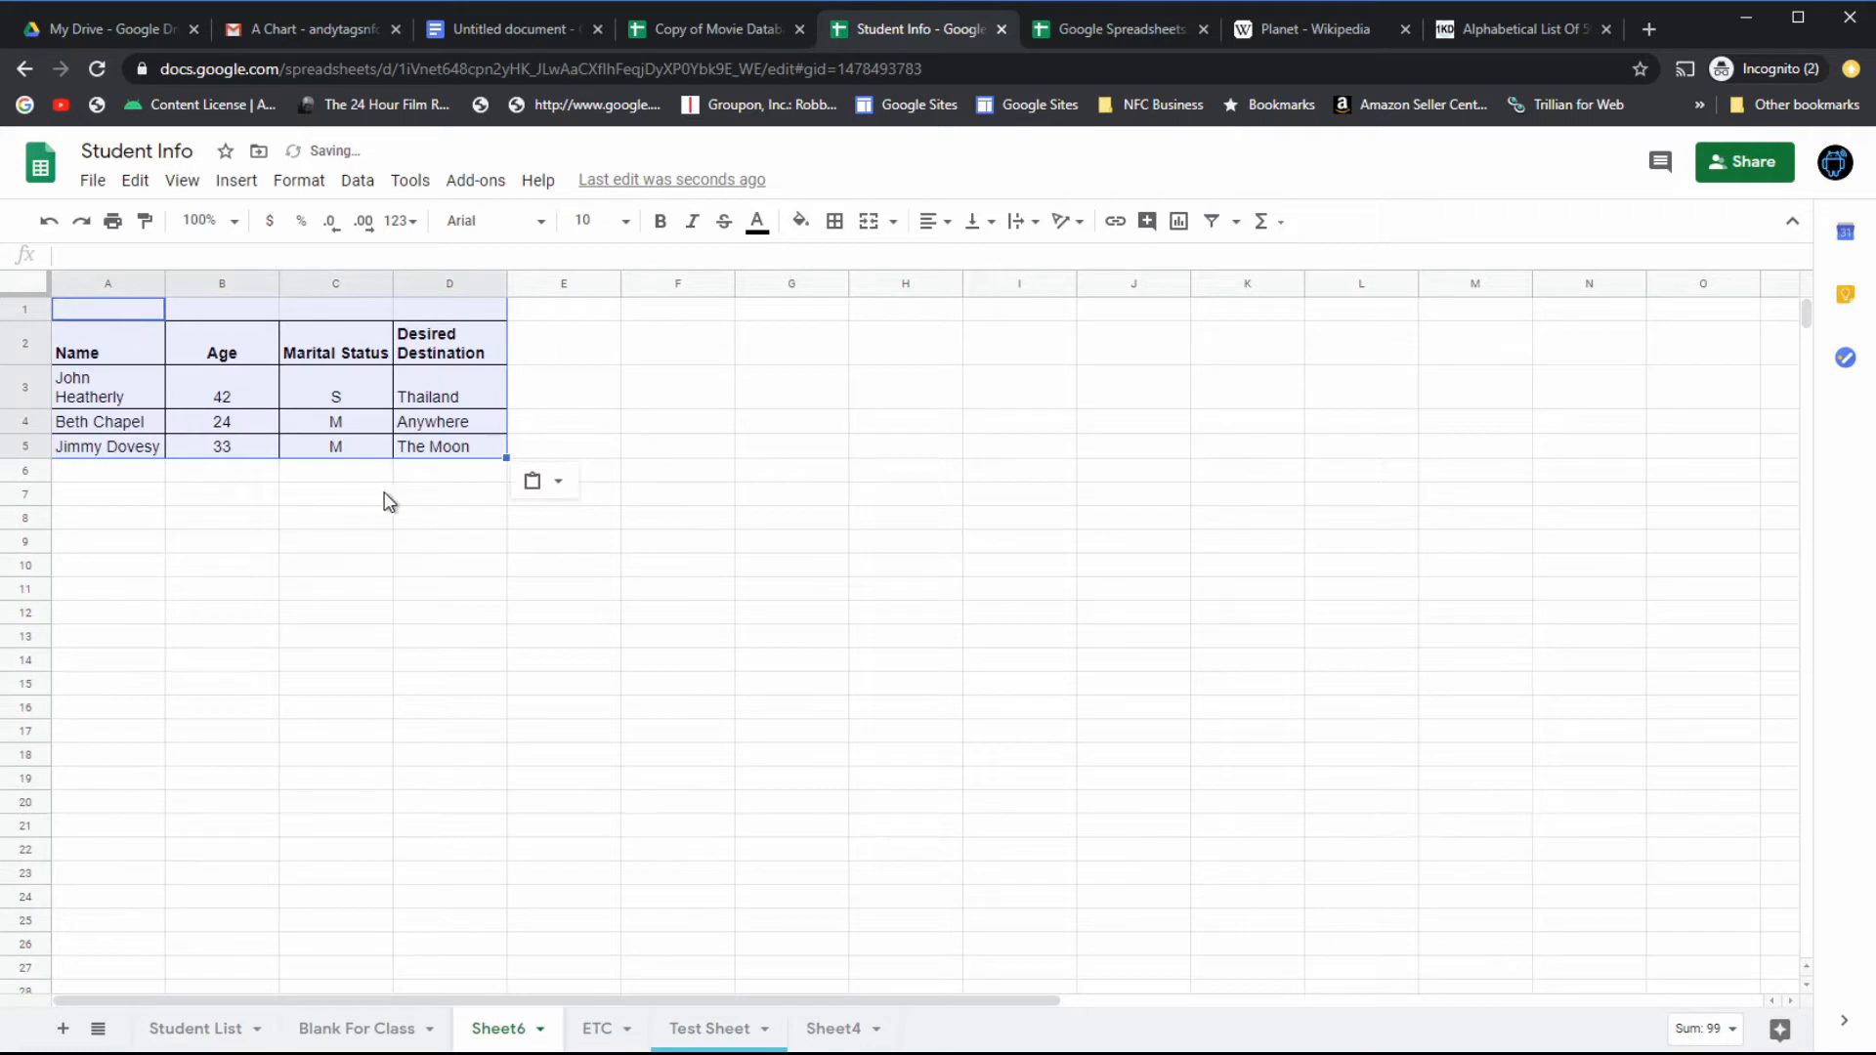
click(417, 476)
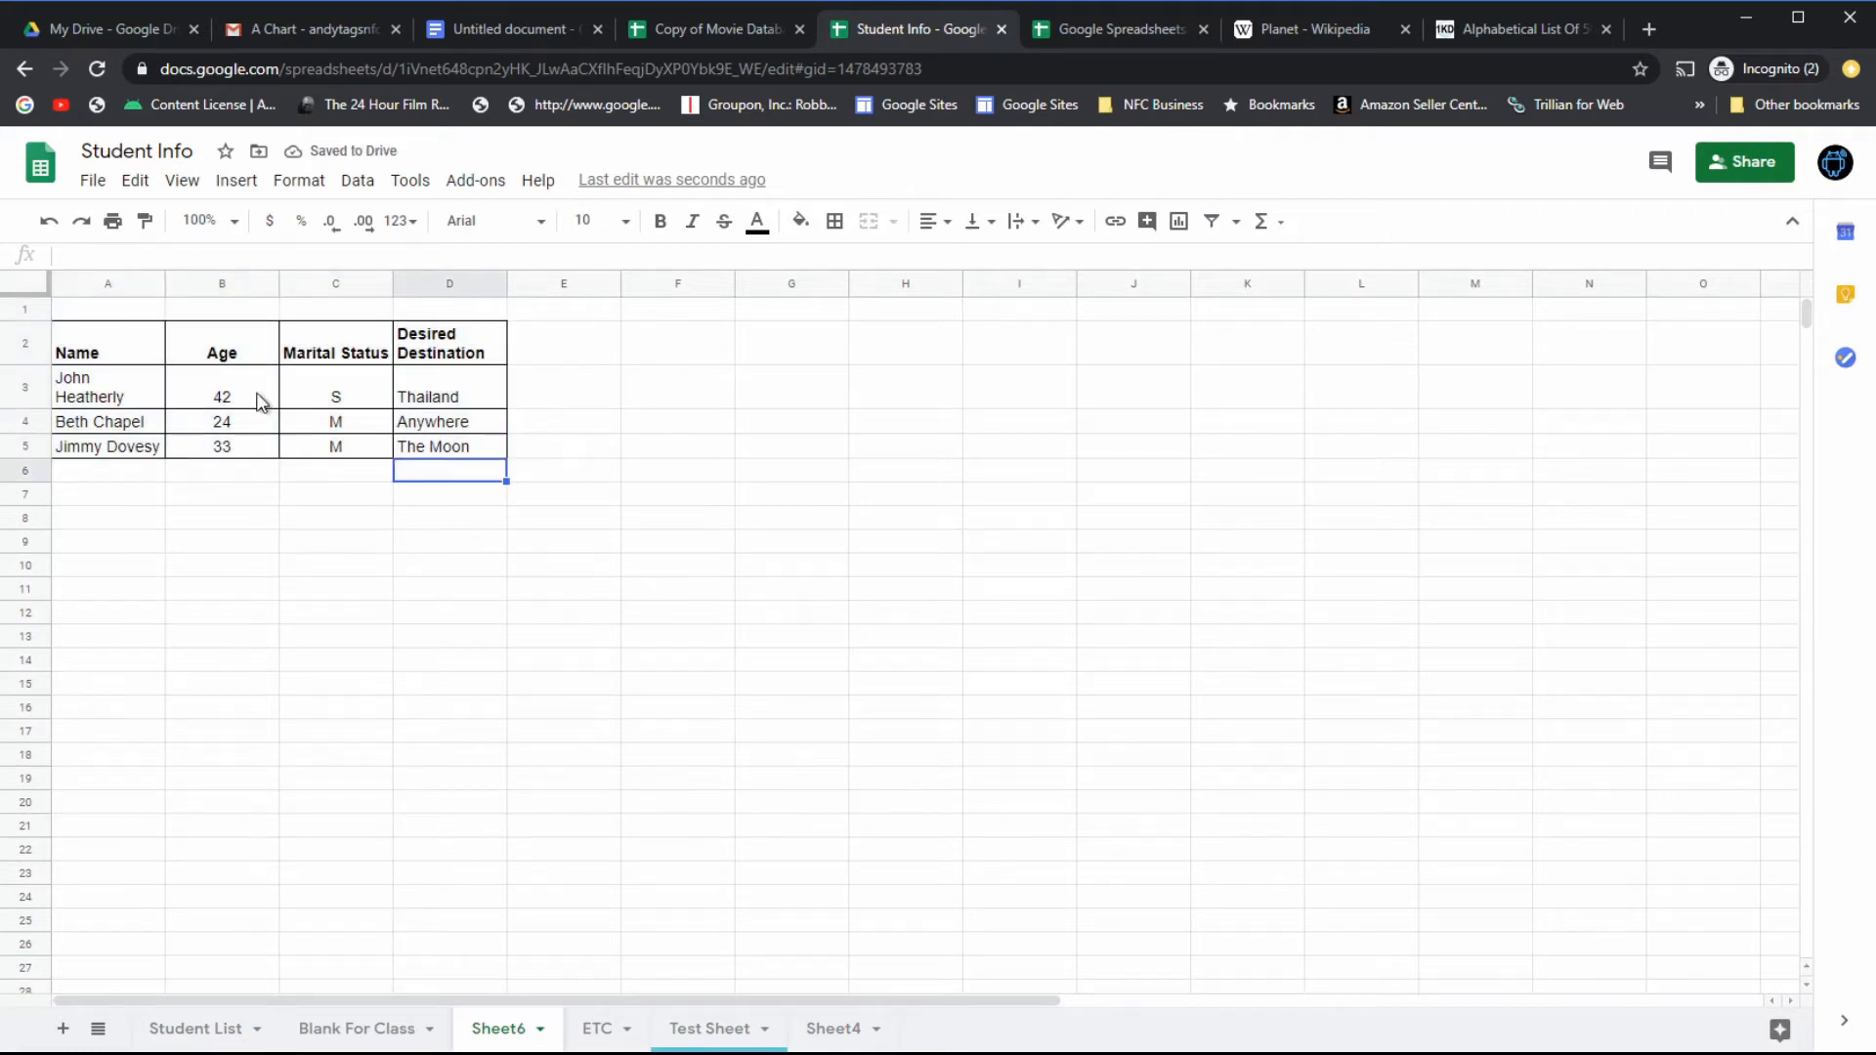
click(98, 313)
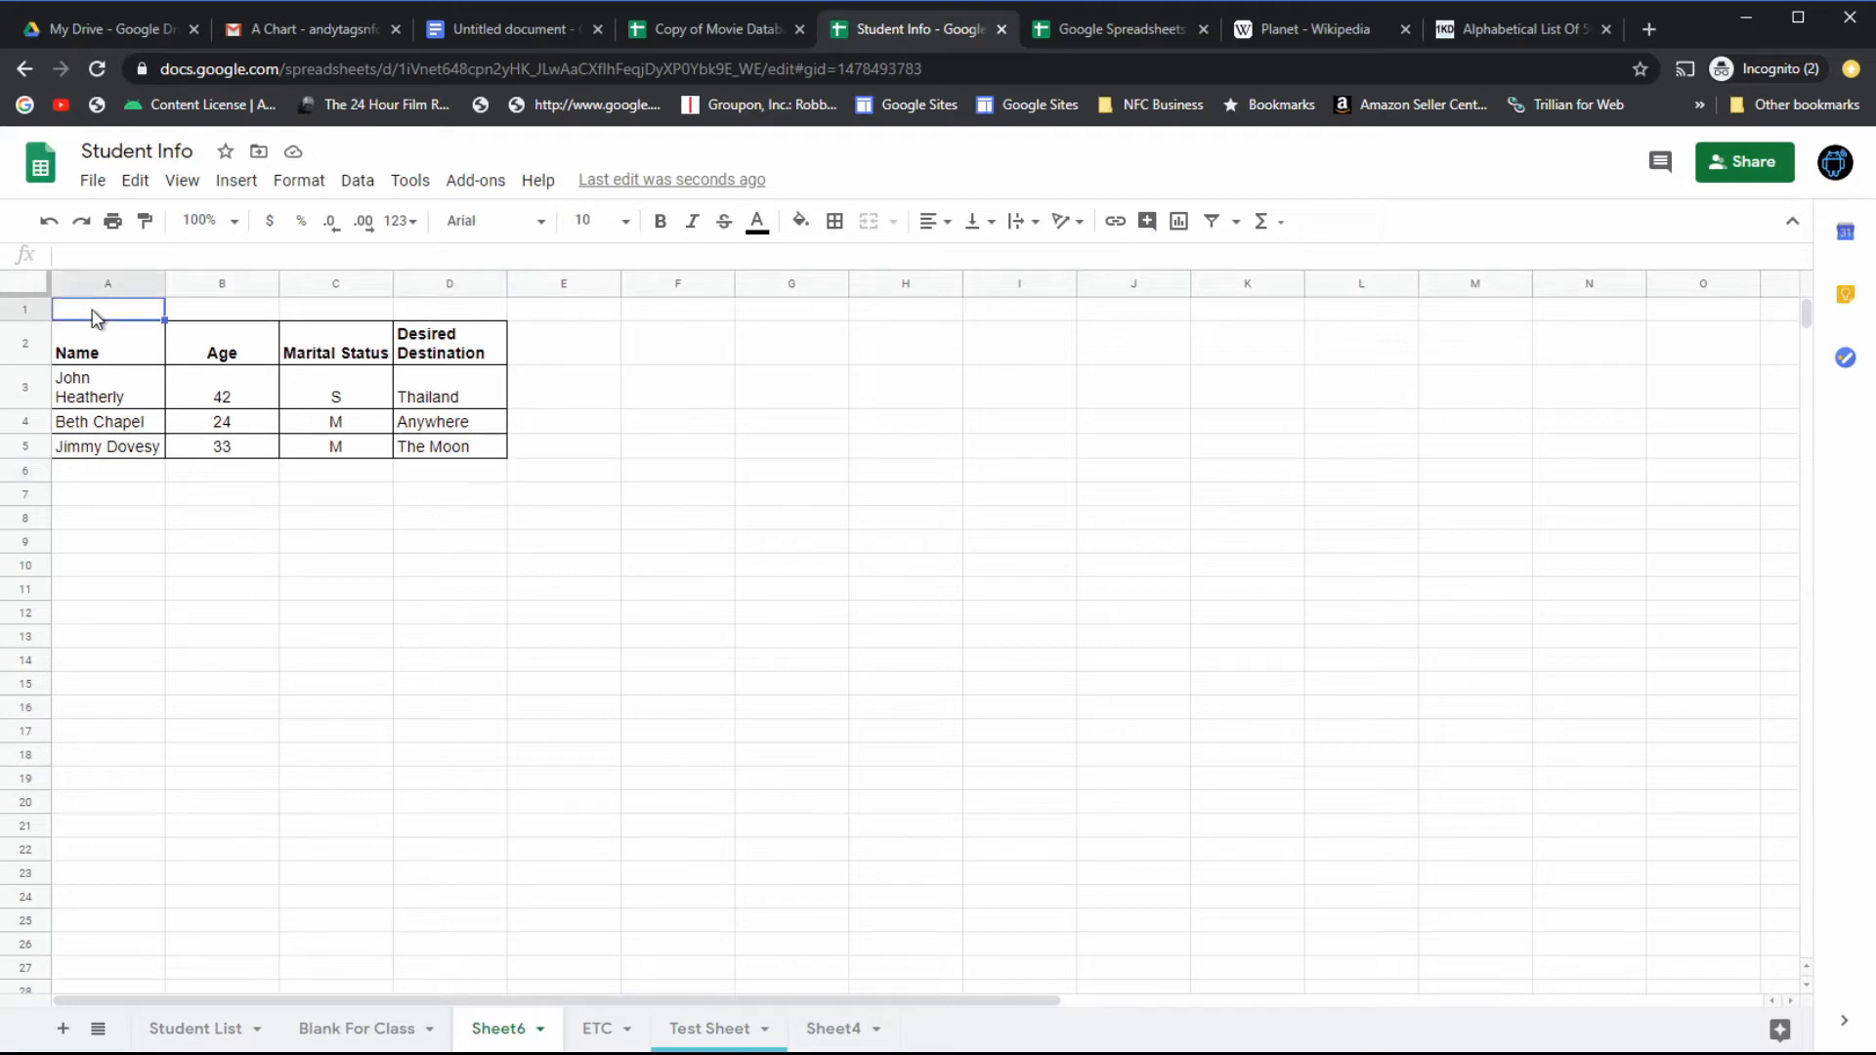
click(33, 313)
right_click(33, 309)
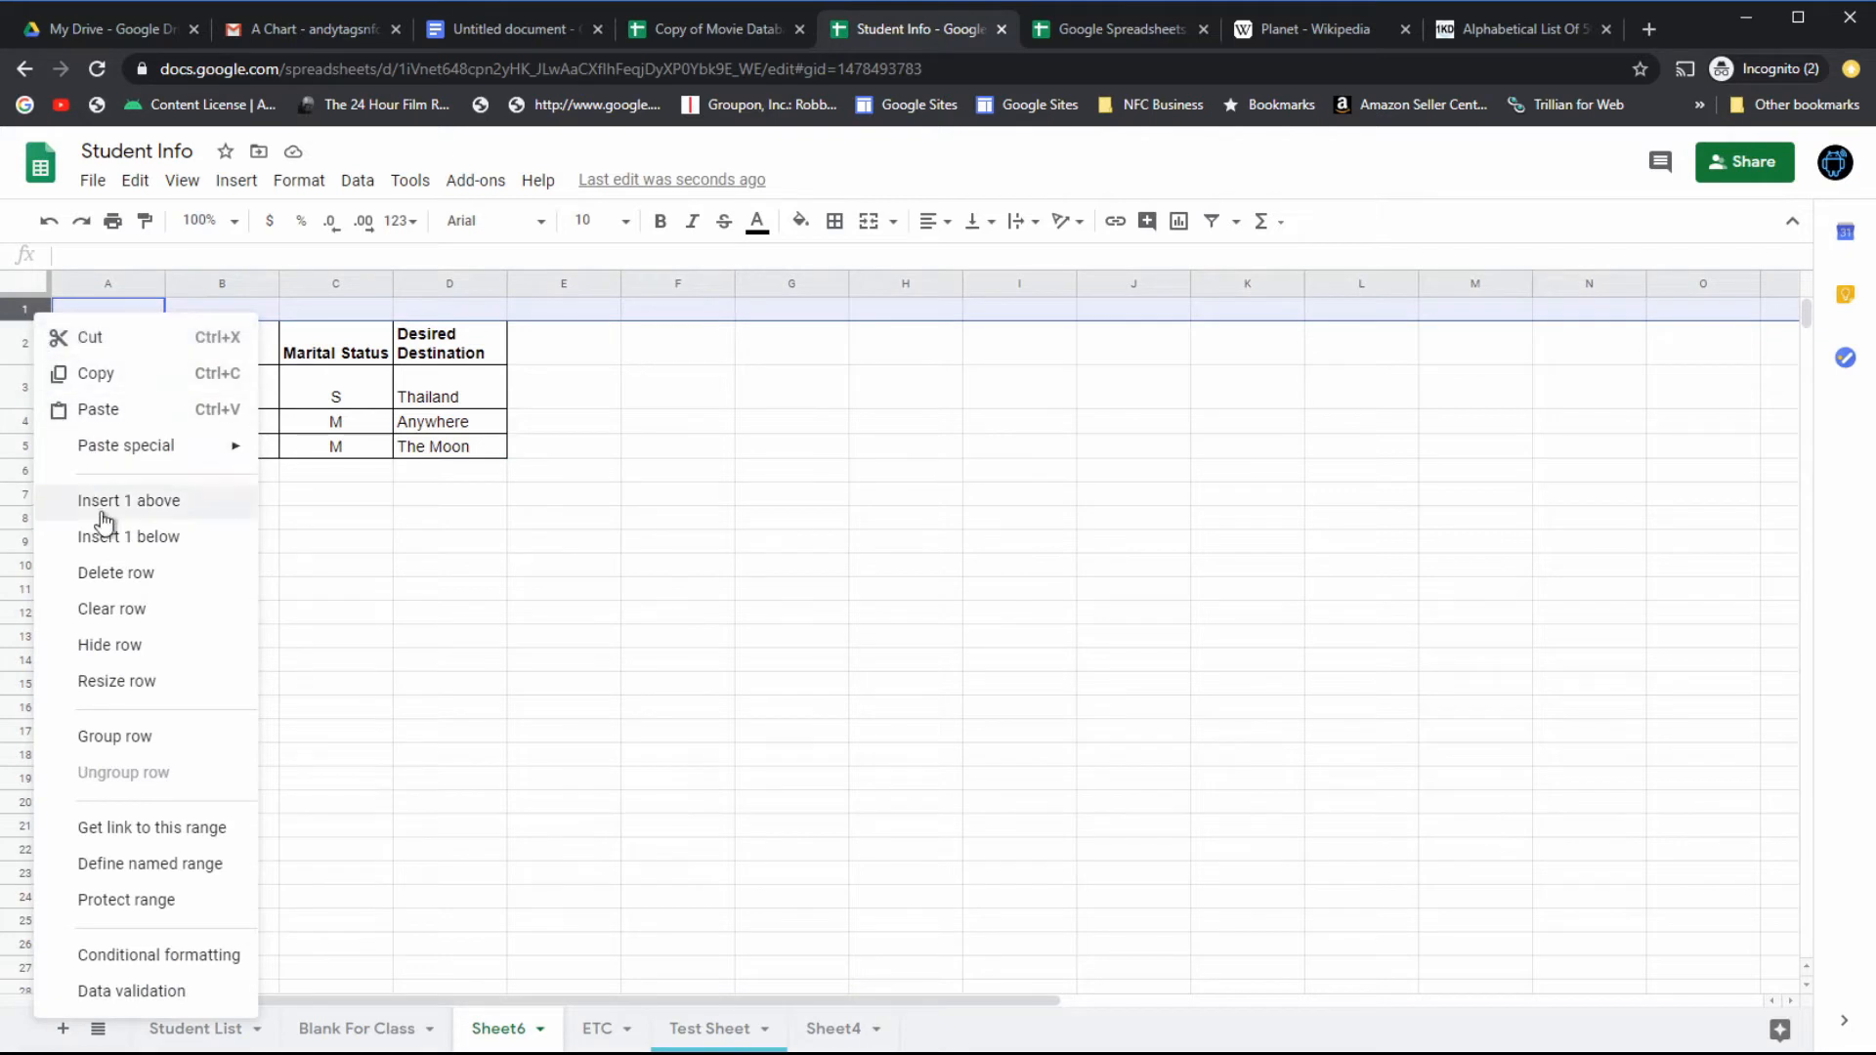
click(123, 575)
click(494, 486)
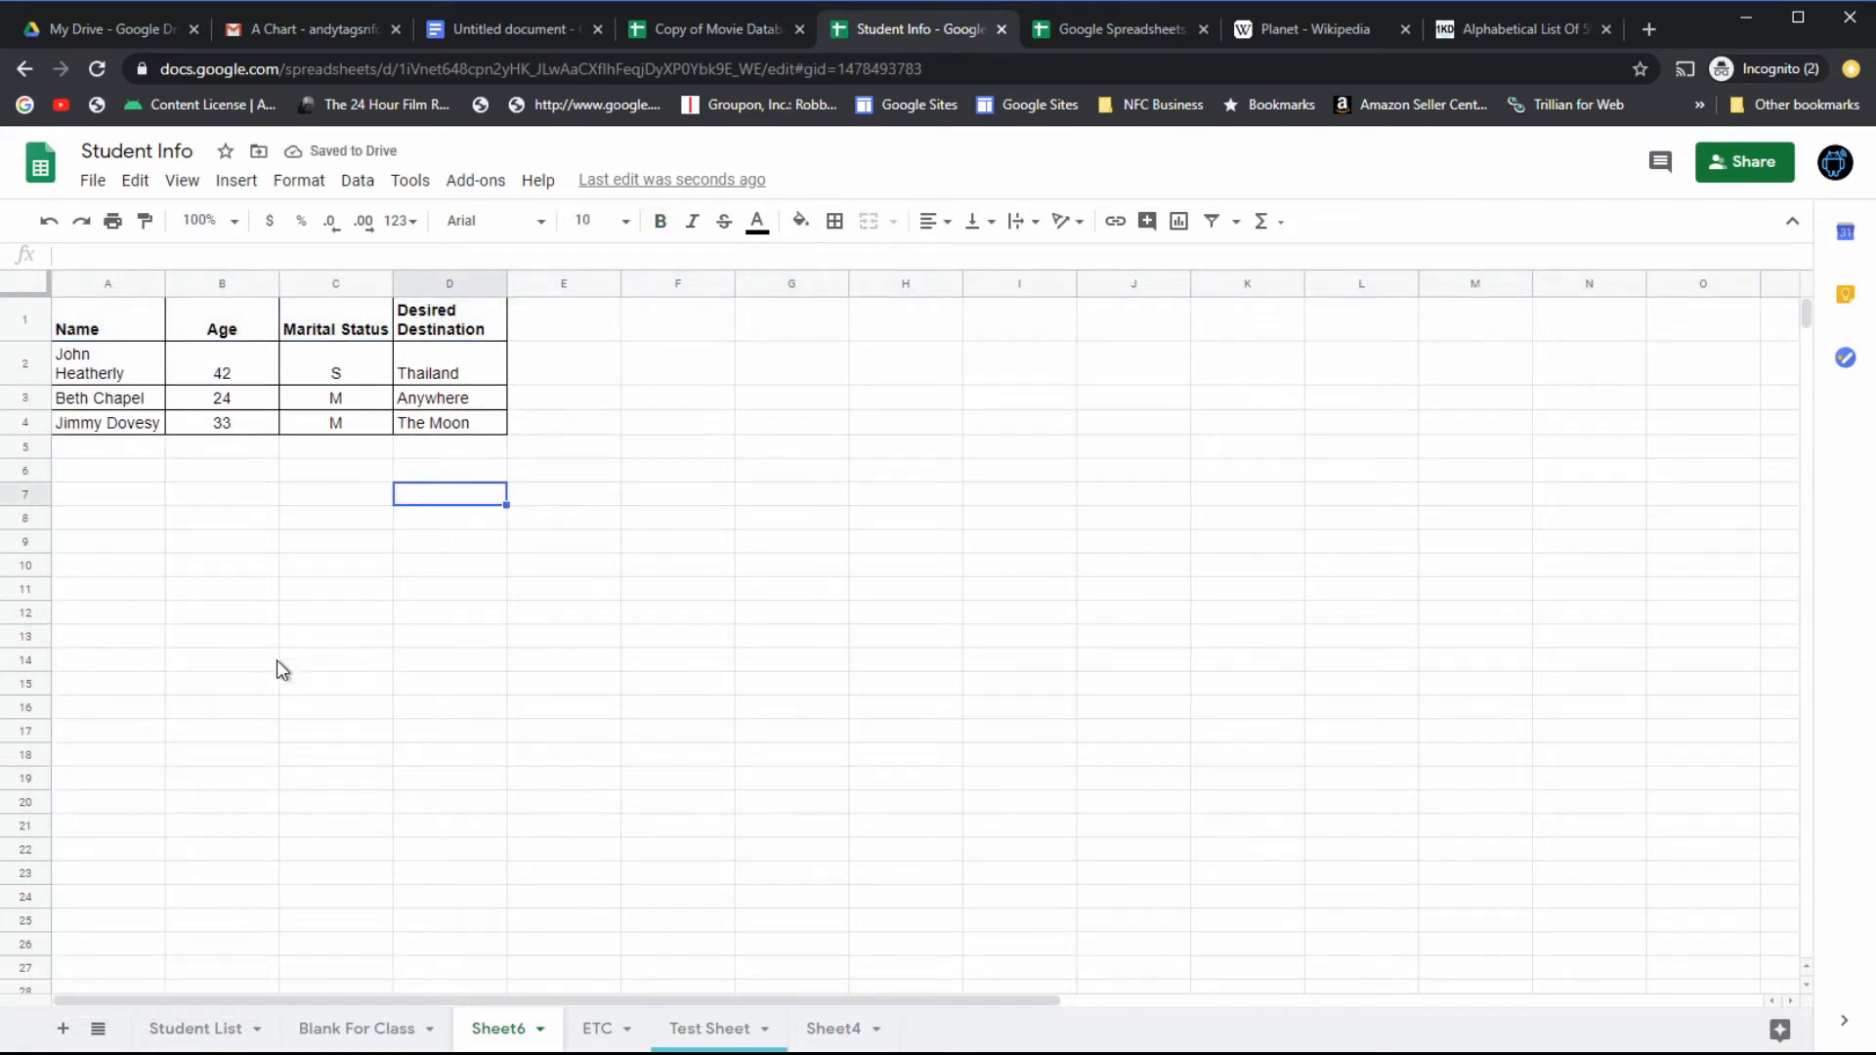
Create a filter on the pasted table and exclude the value S from the Marital Status column.
click(130, 325)
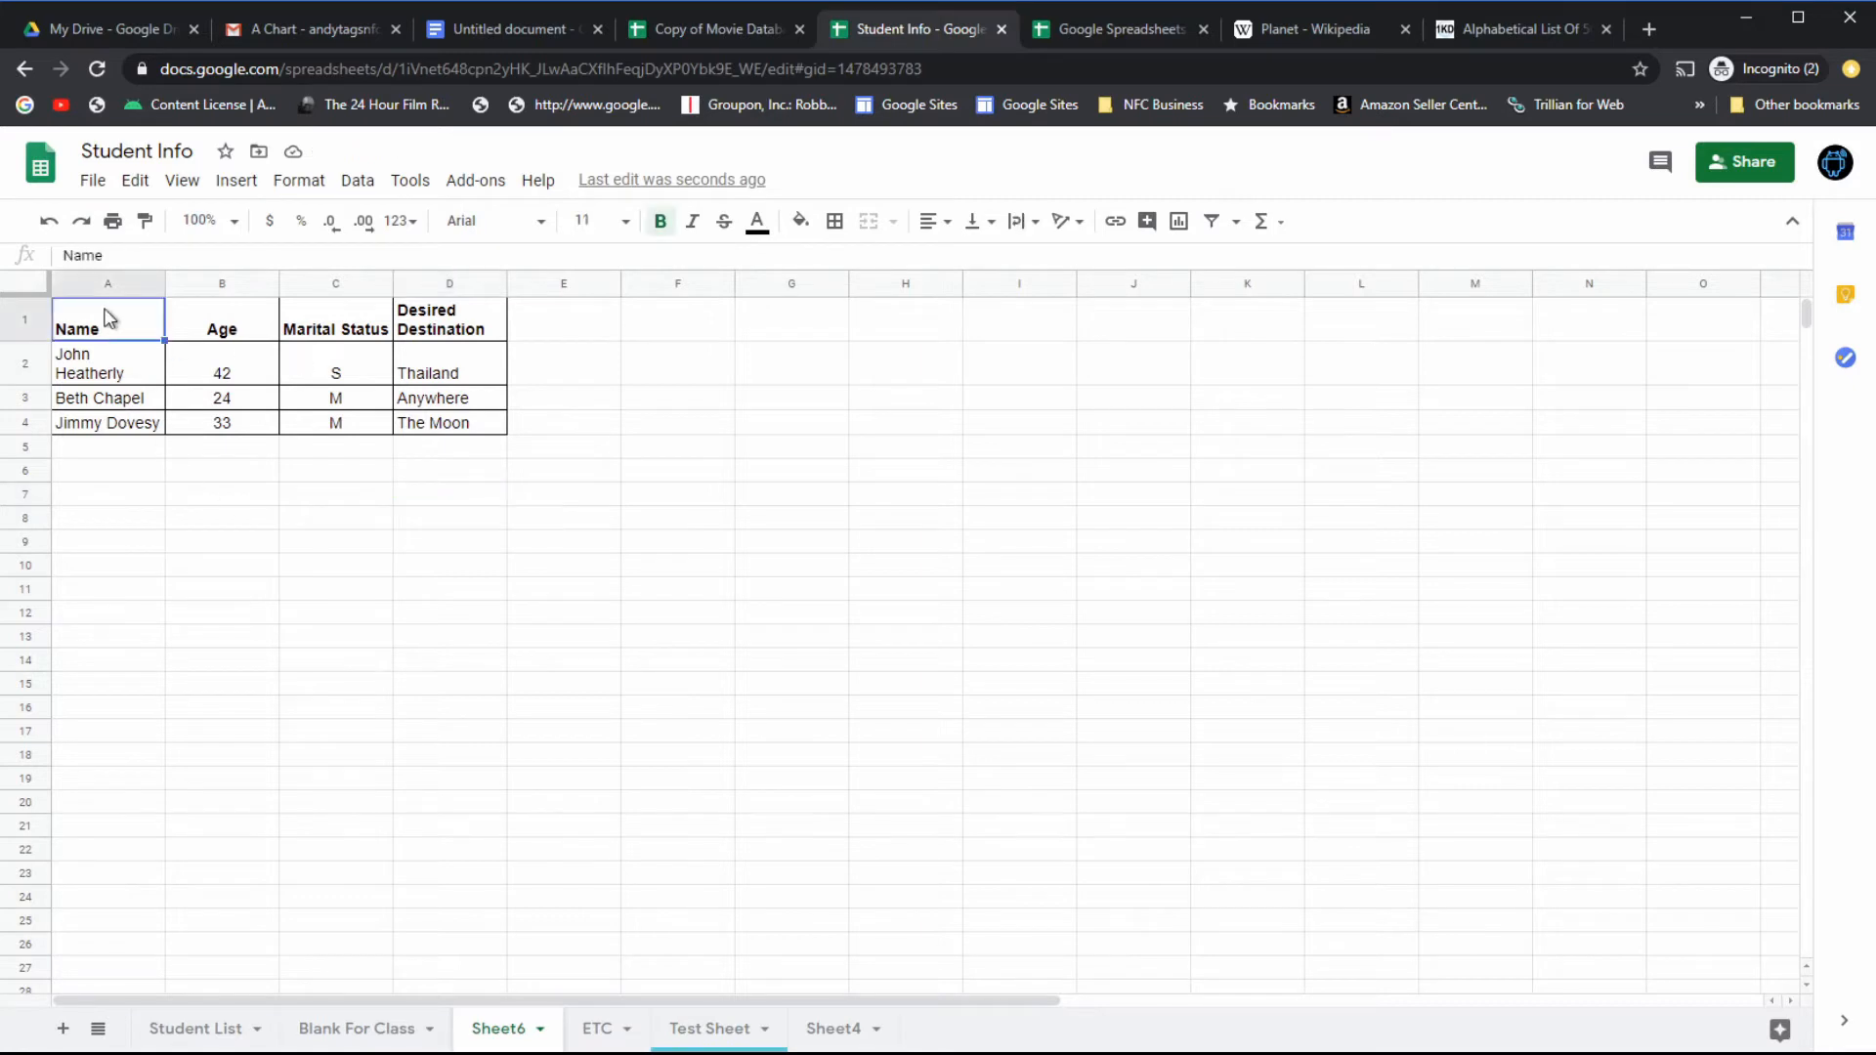
click(1211, 223)
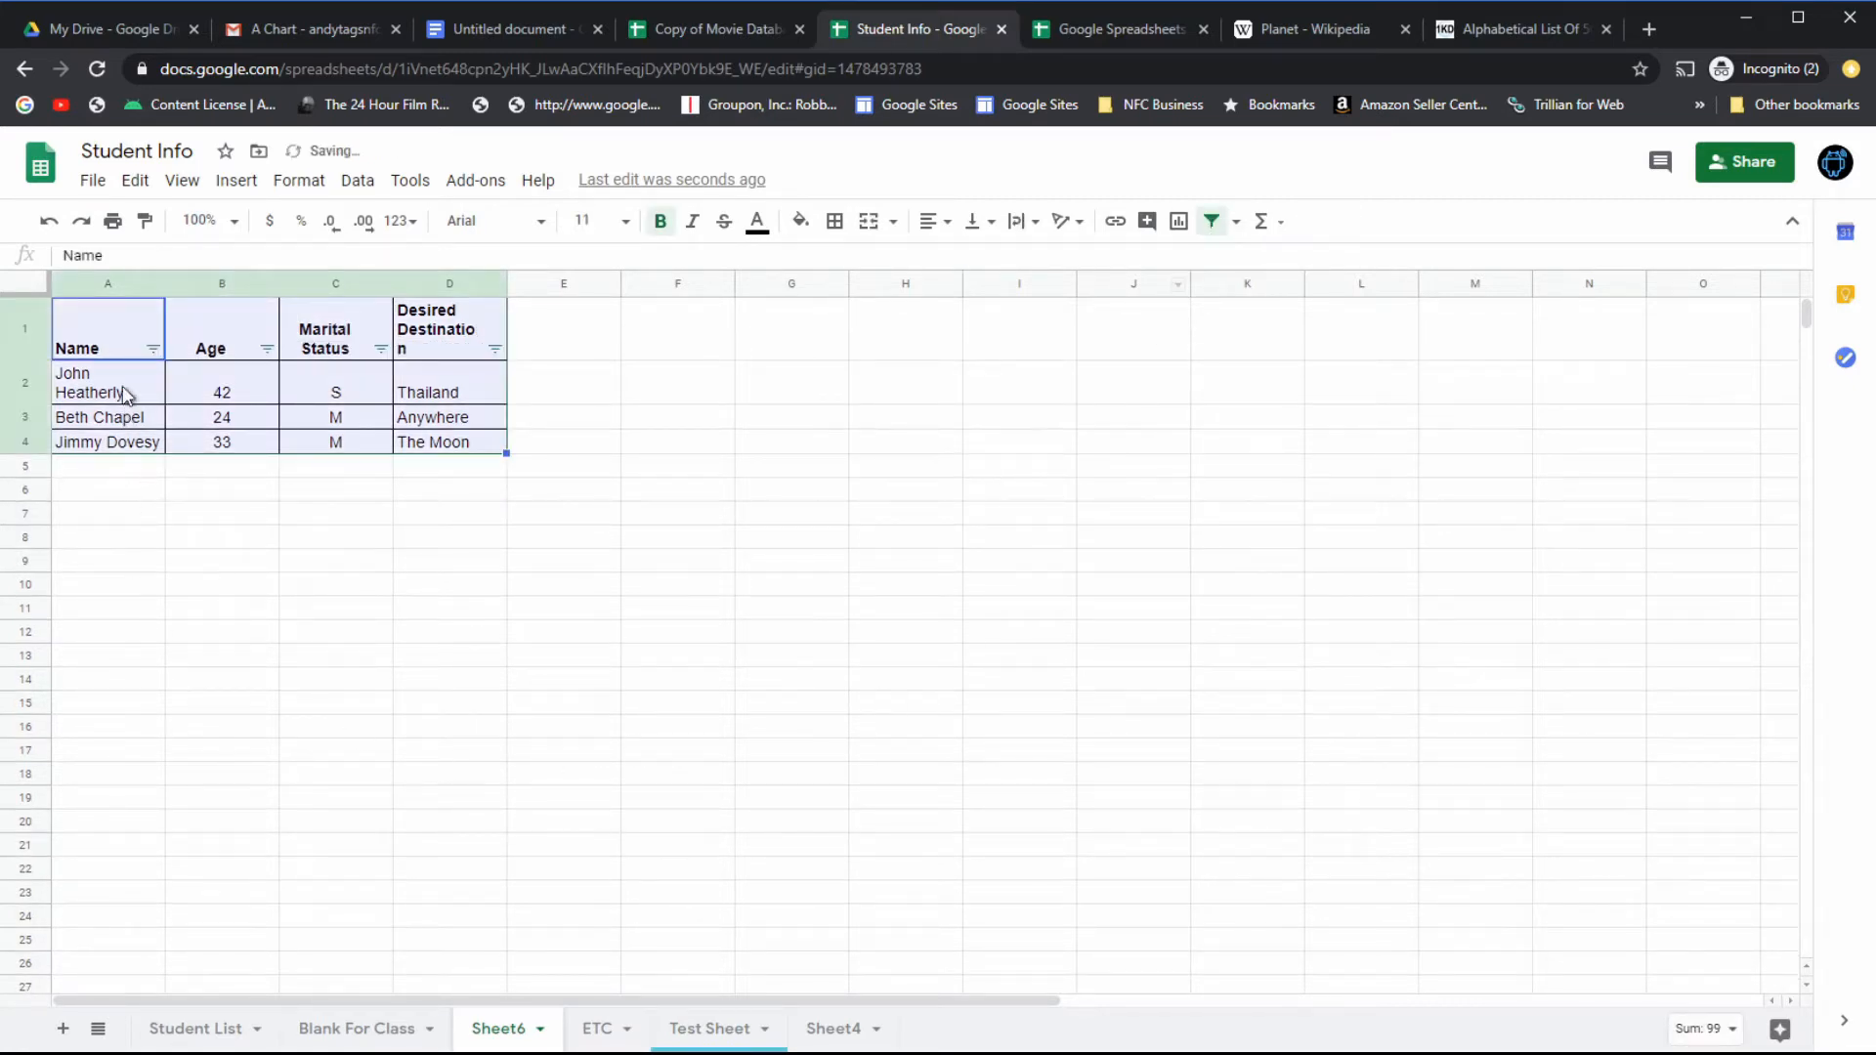
click(380, 349)
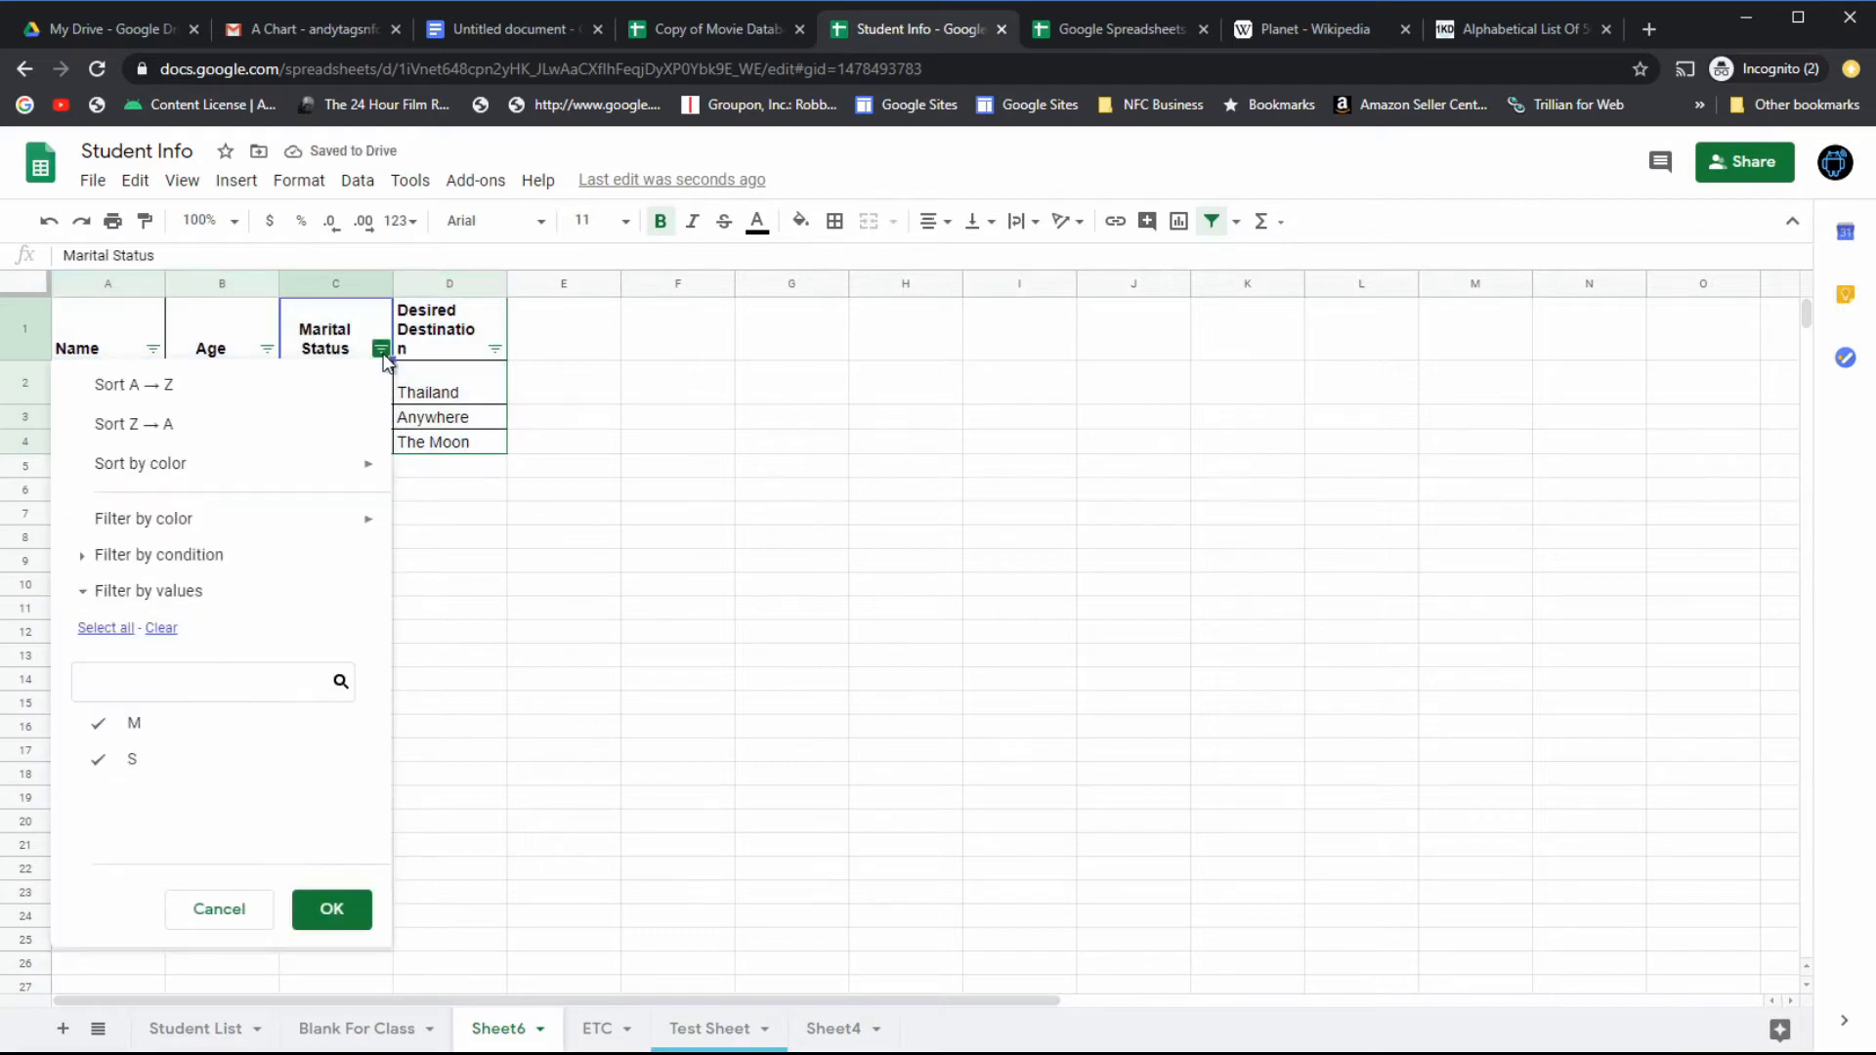
click(103, 764)
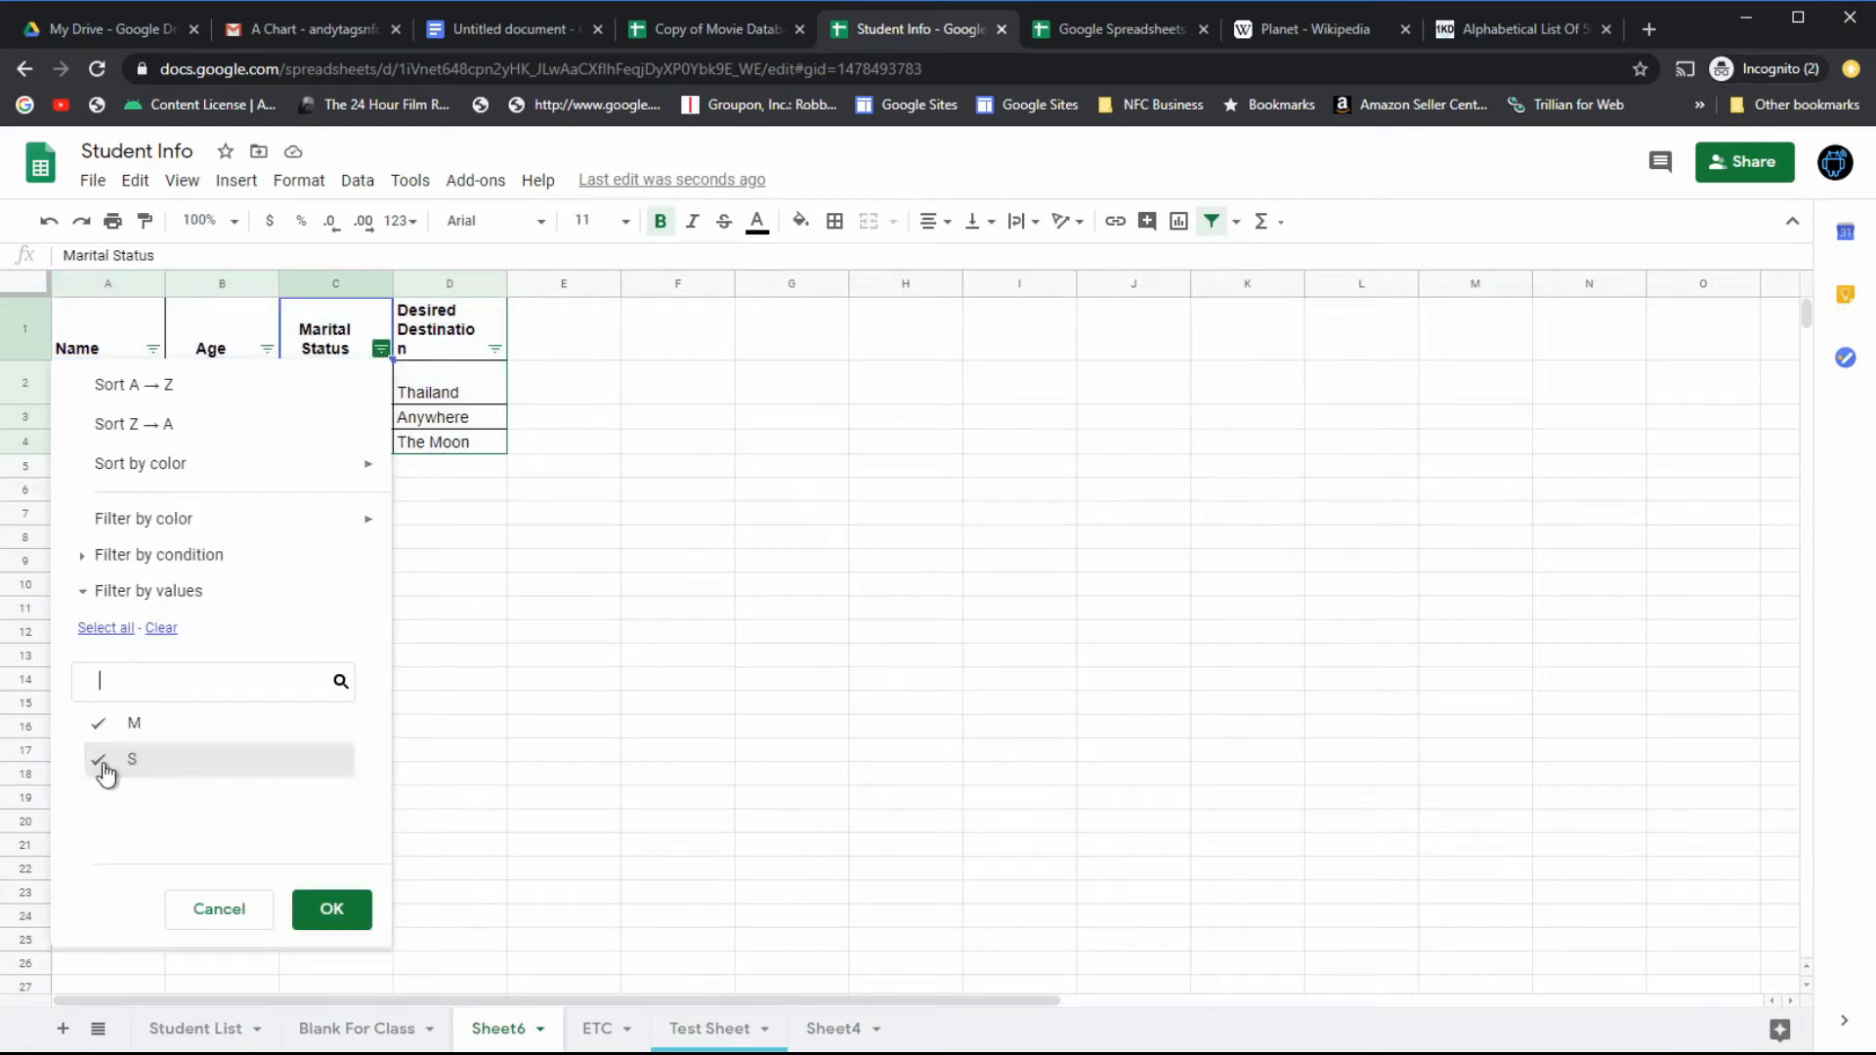
click(331, 910)
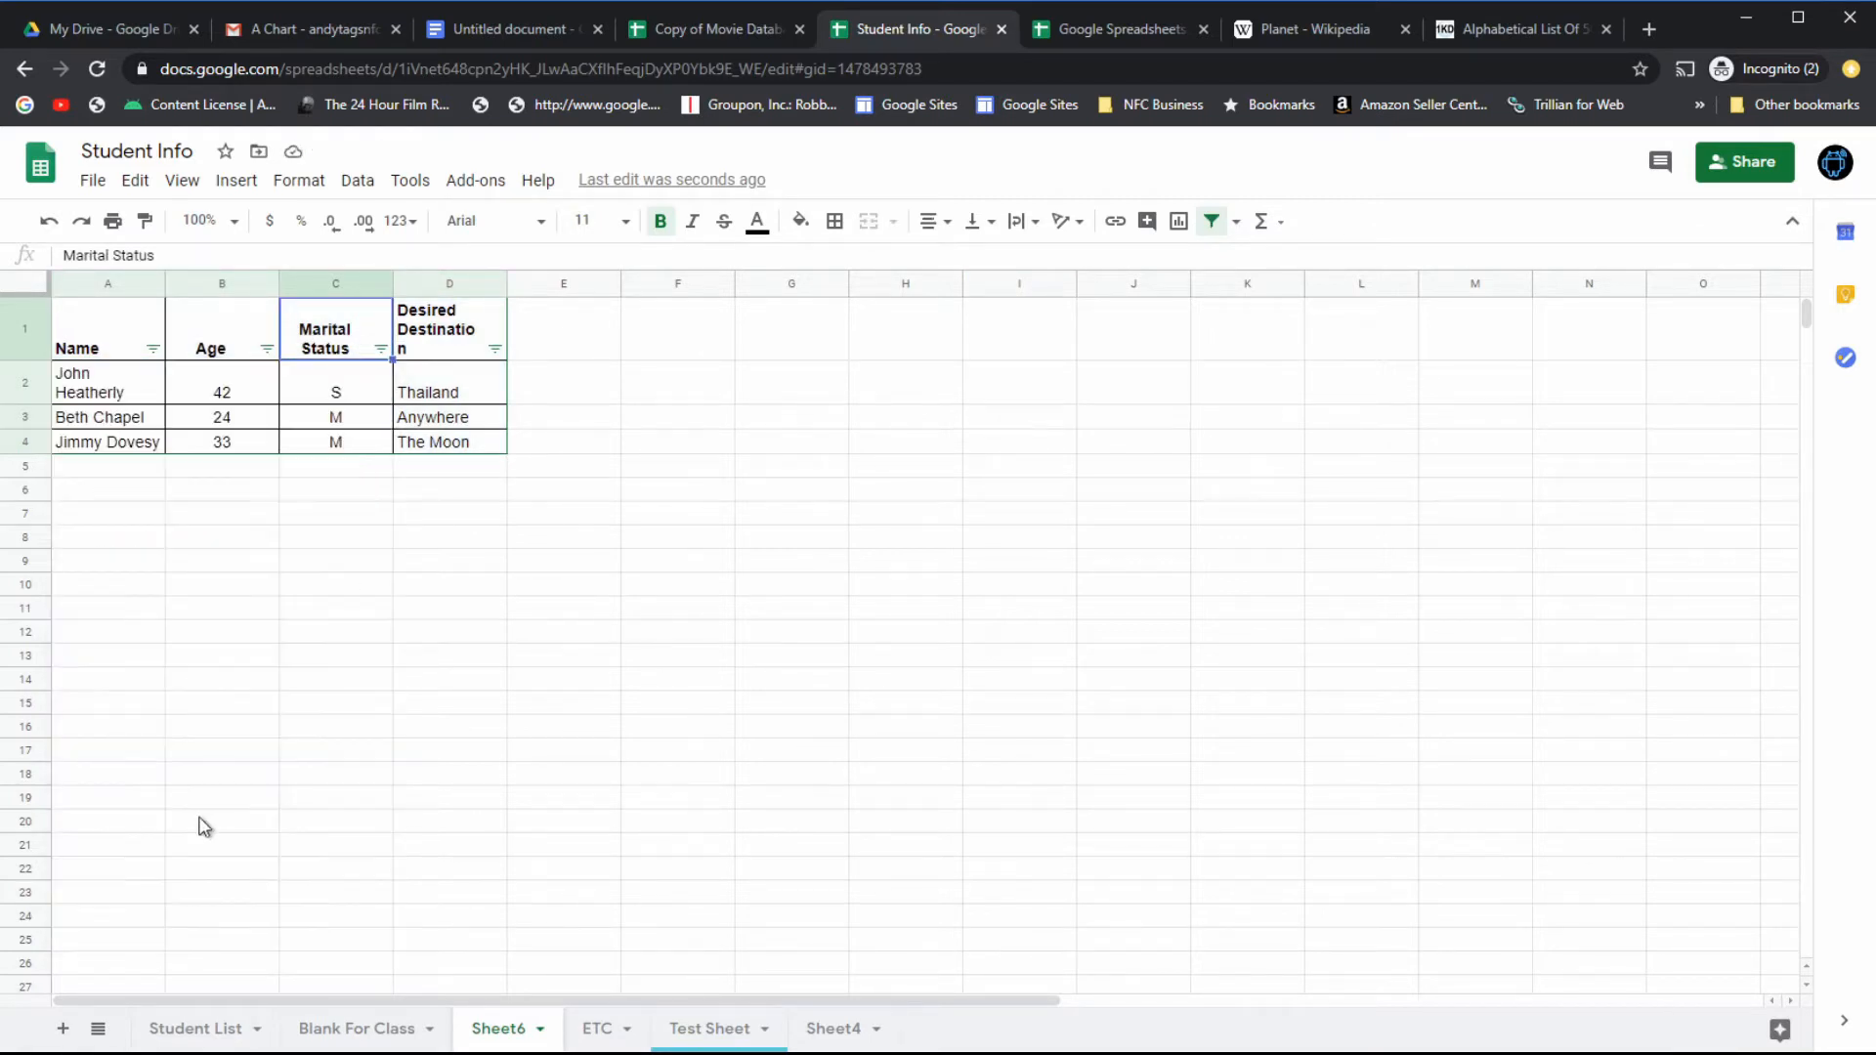
click(381, 349)
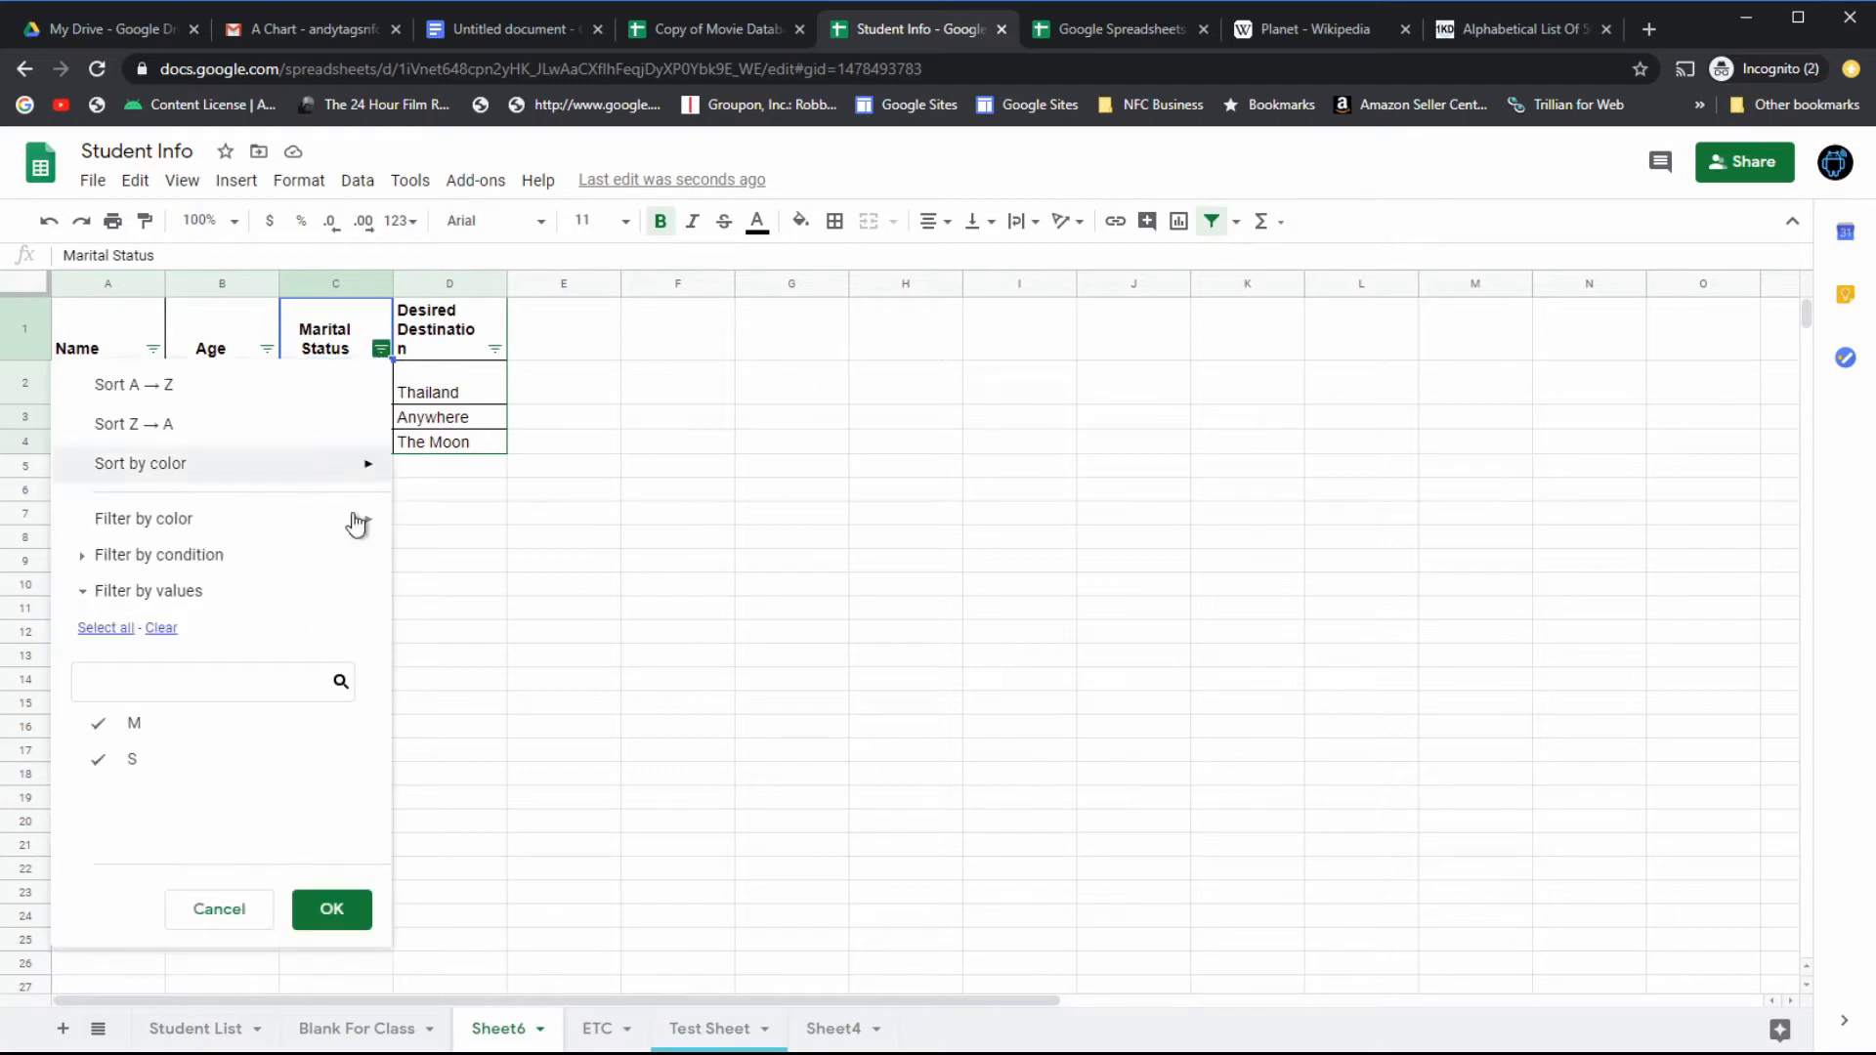
click(99, 772)
click(332, 910)
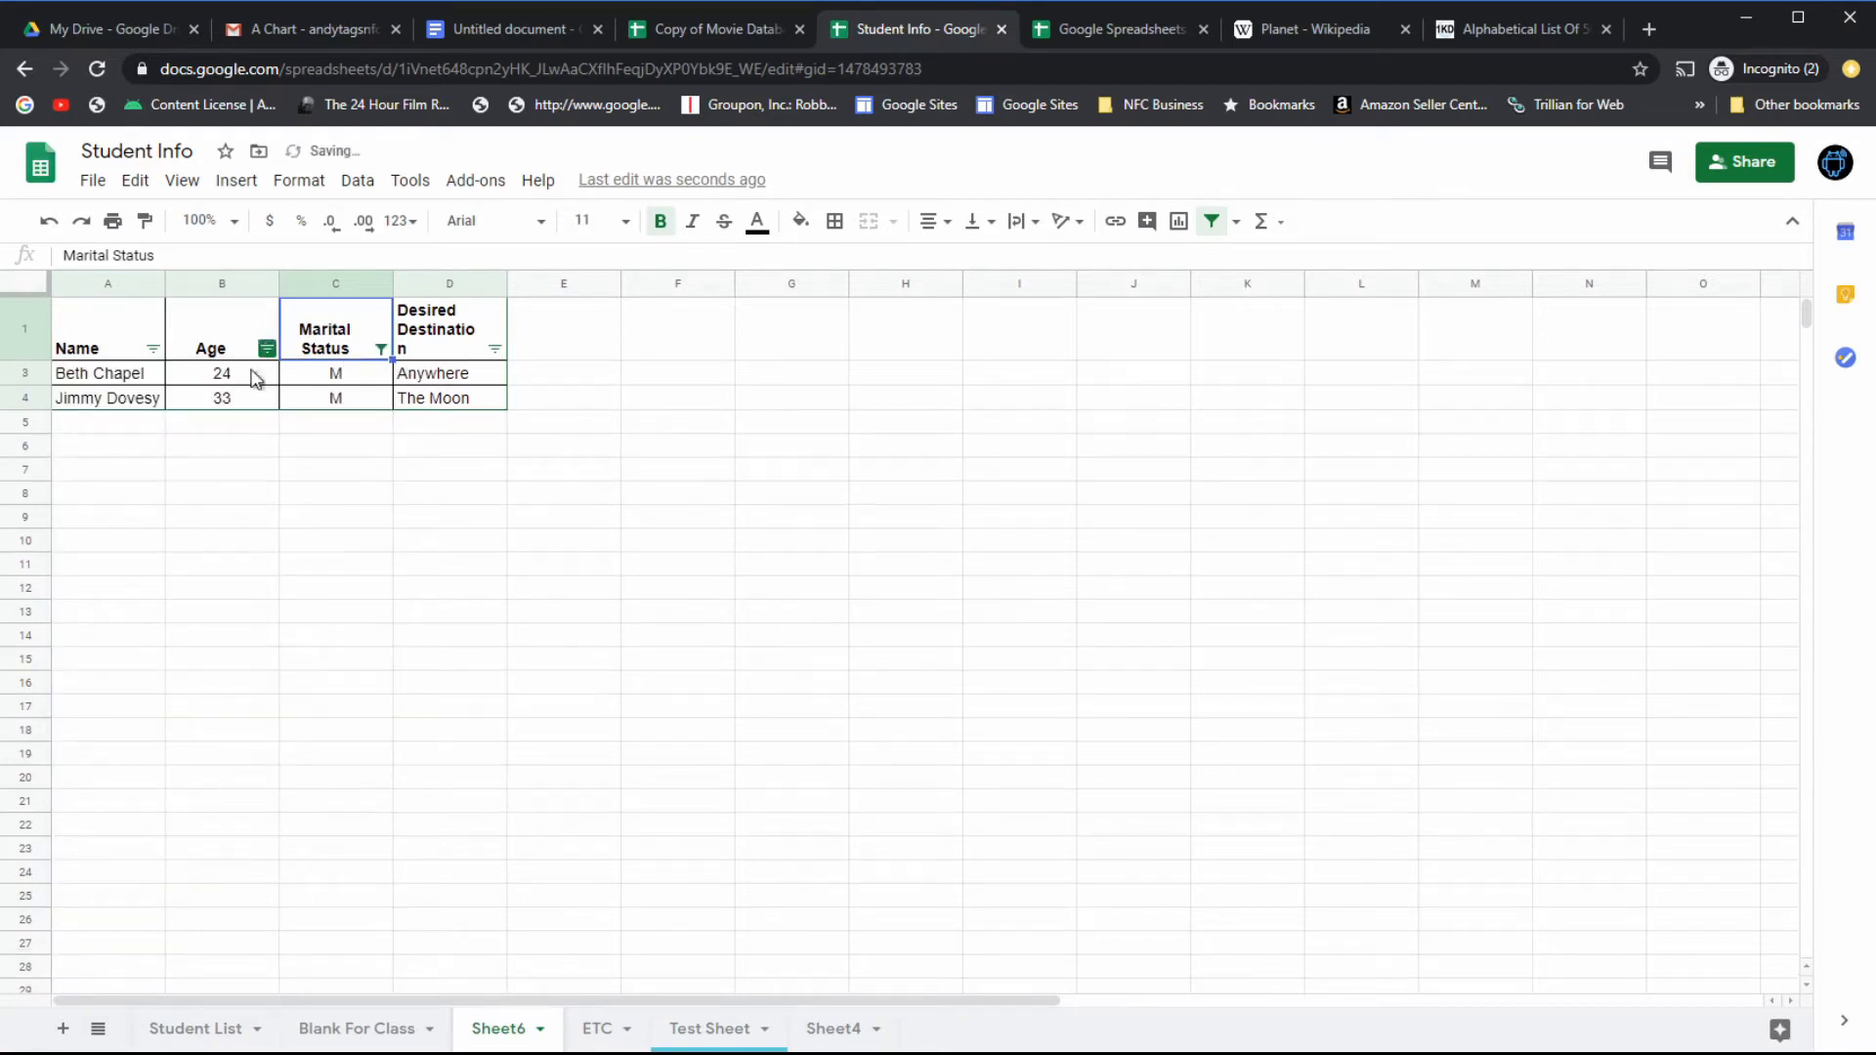
Include the value S again in the Marital Status filter.
click(380, 350)
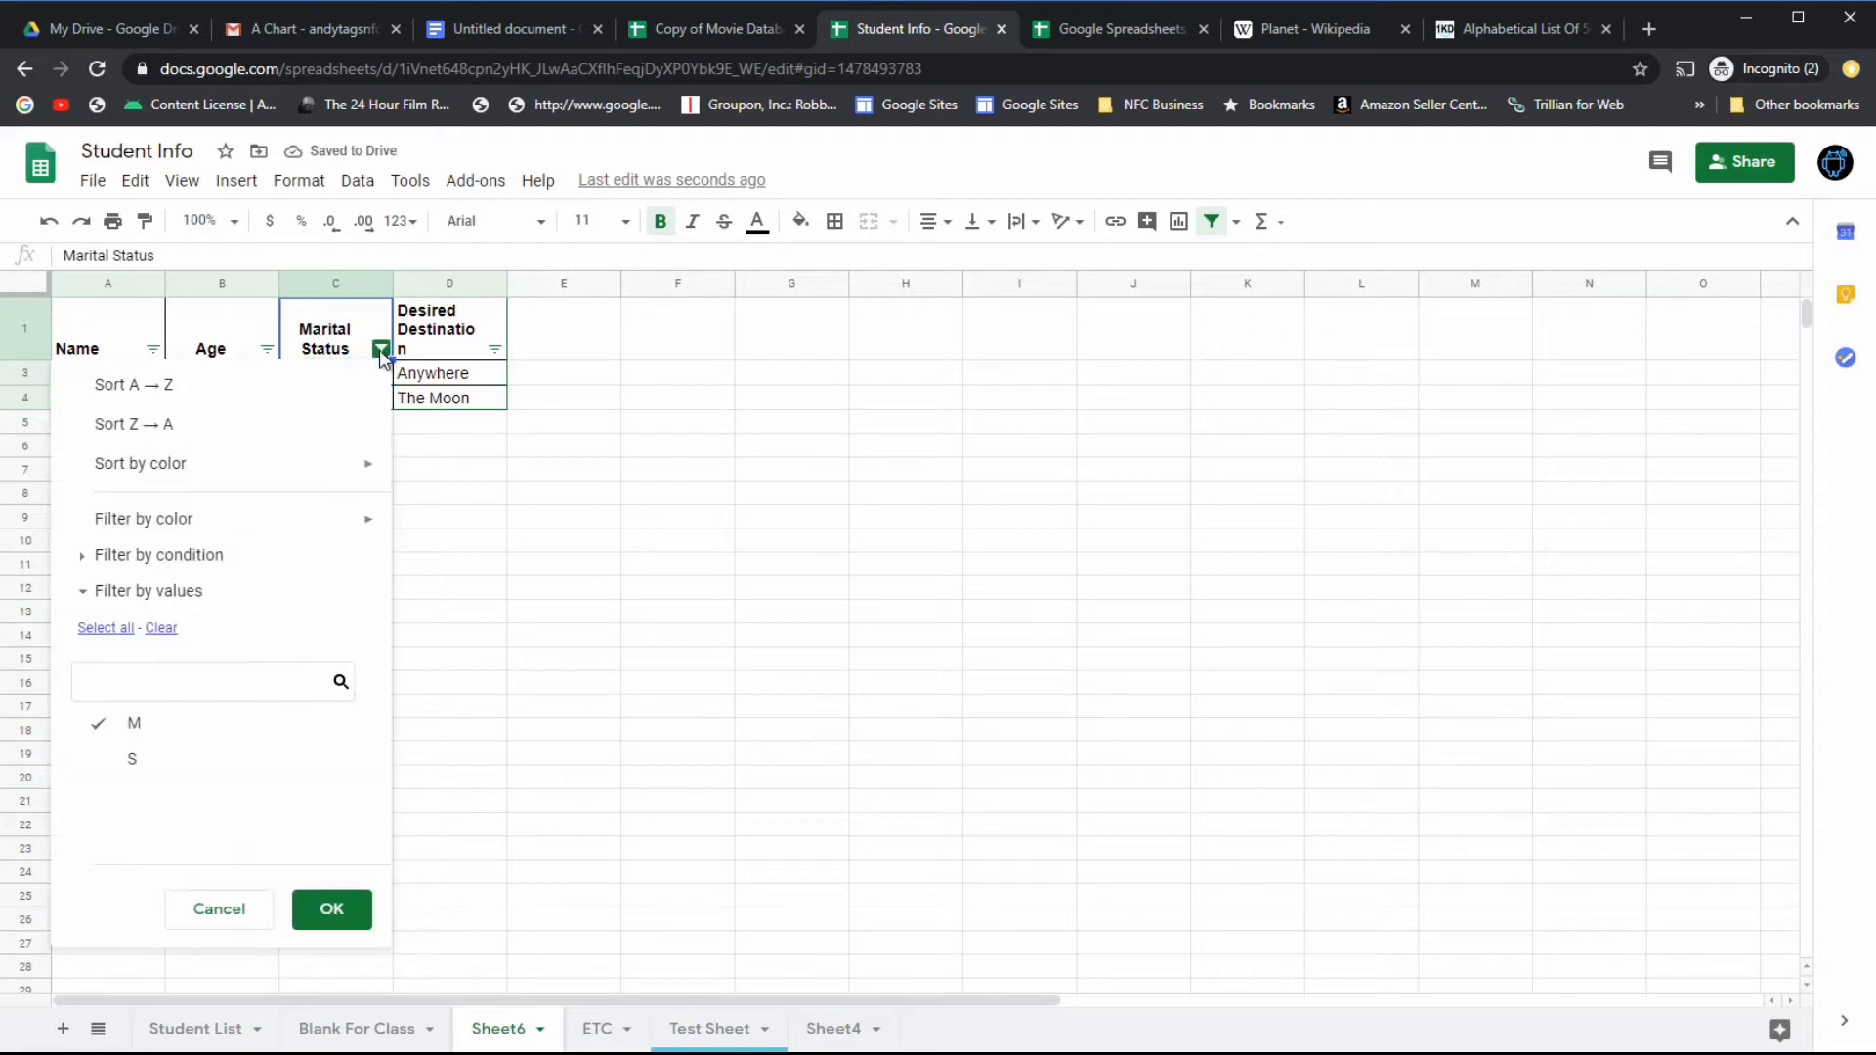
click(124, 767)
click(328, 910)
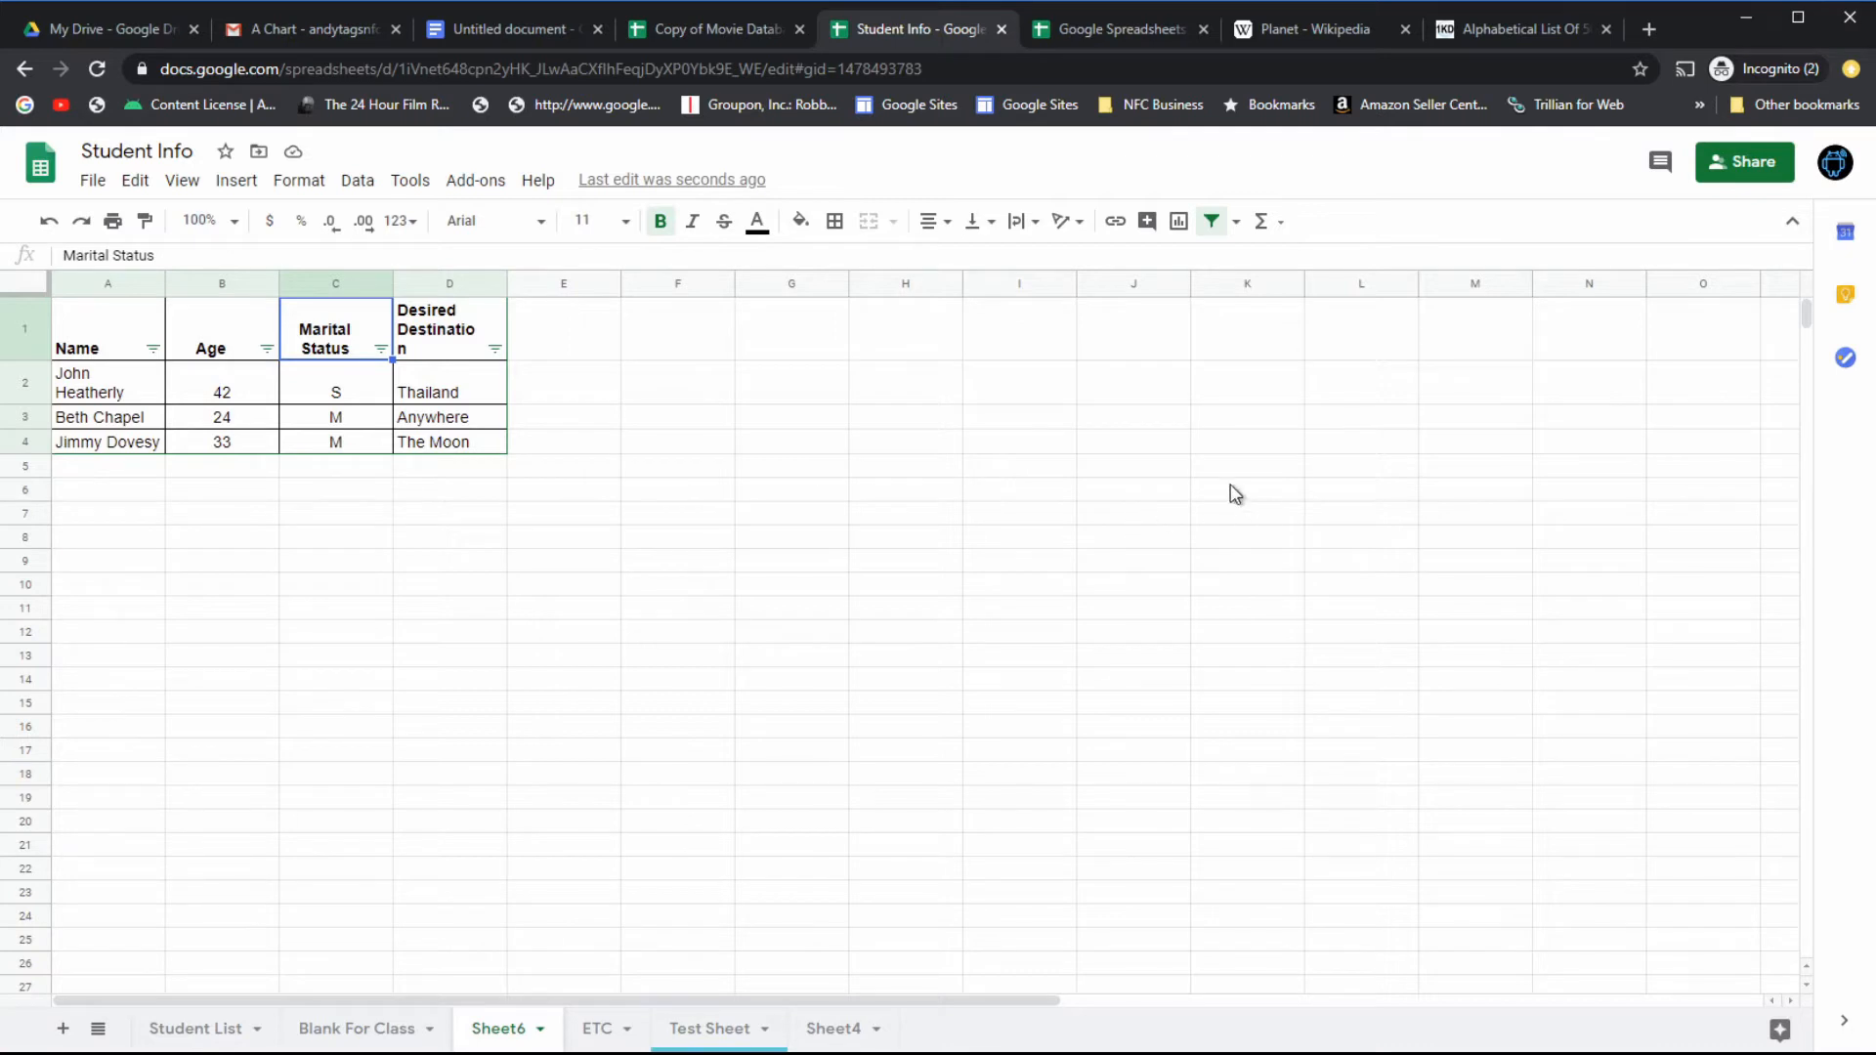
Undo the filter changes, the row deletion and the table paste to return the new sheet to blank.
click(49, 223)
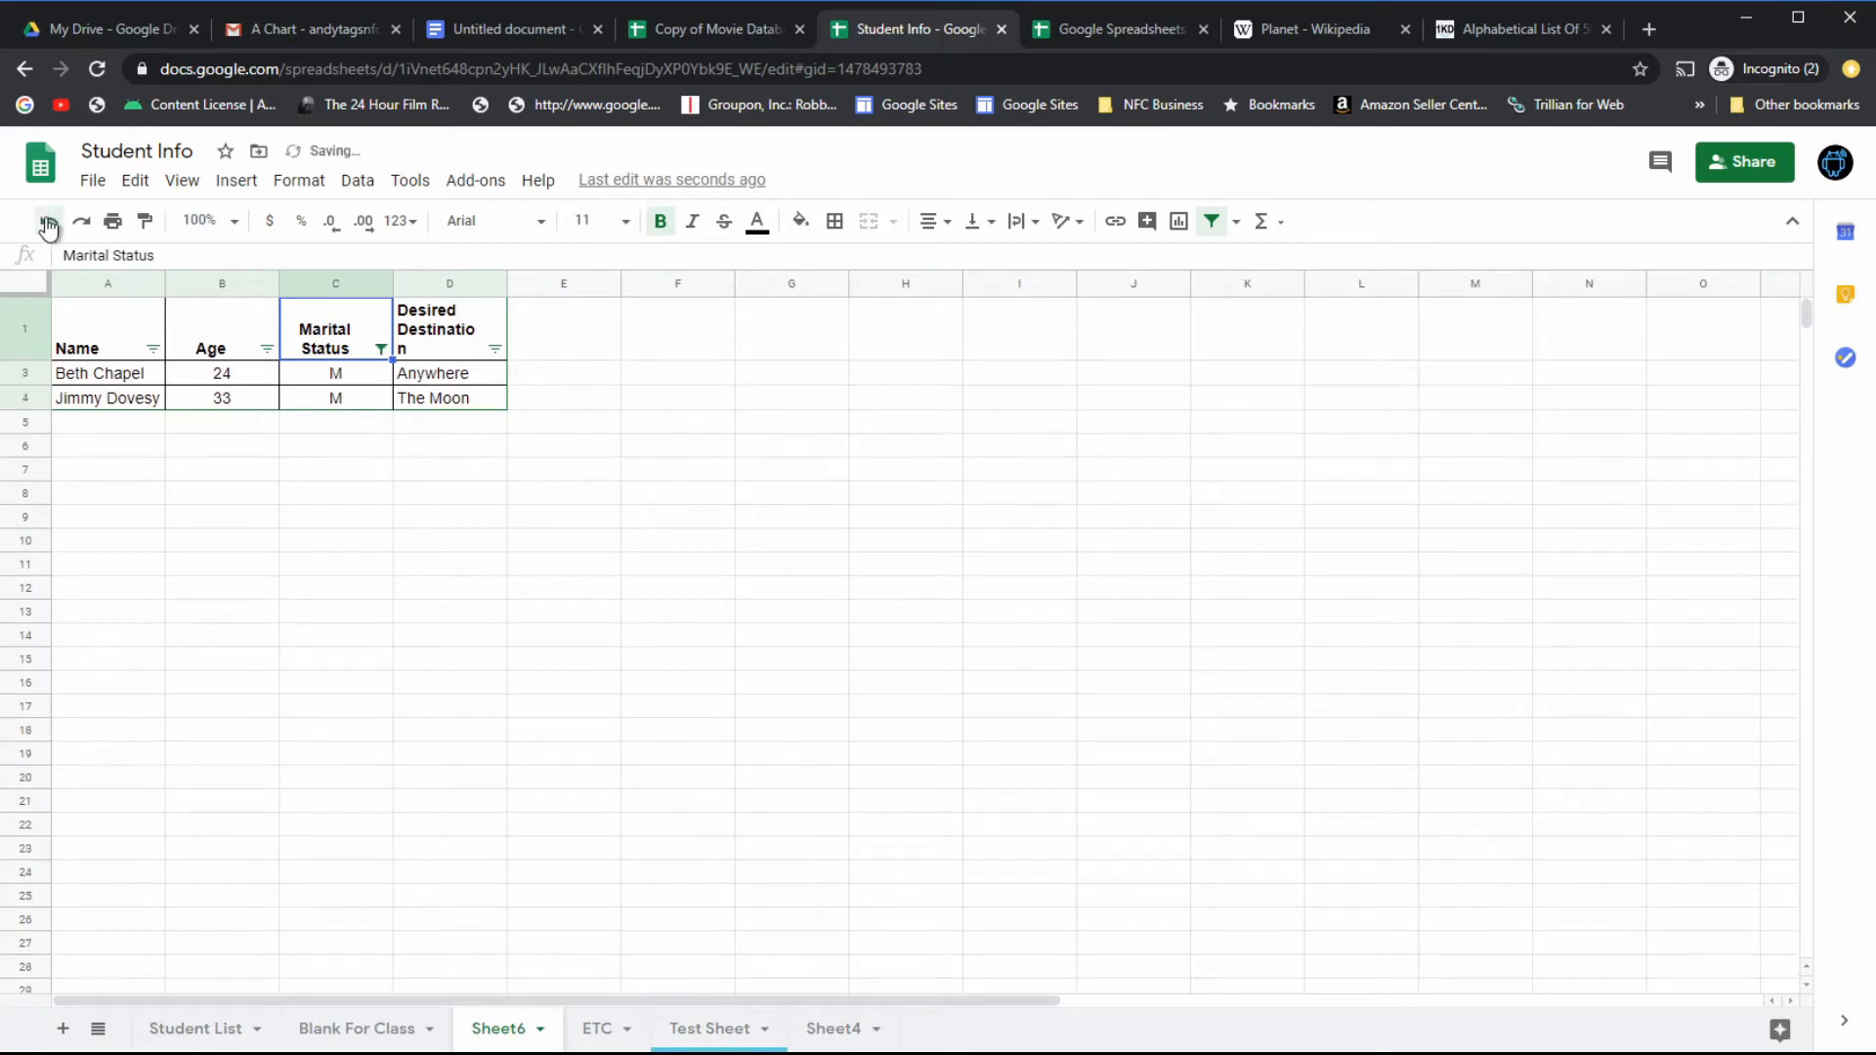
click(49, 223)
click(49, 223)
click(49, 223)
click(48, 223)
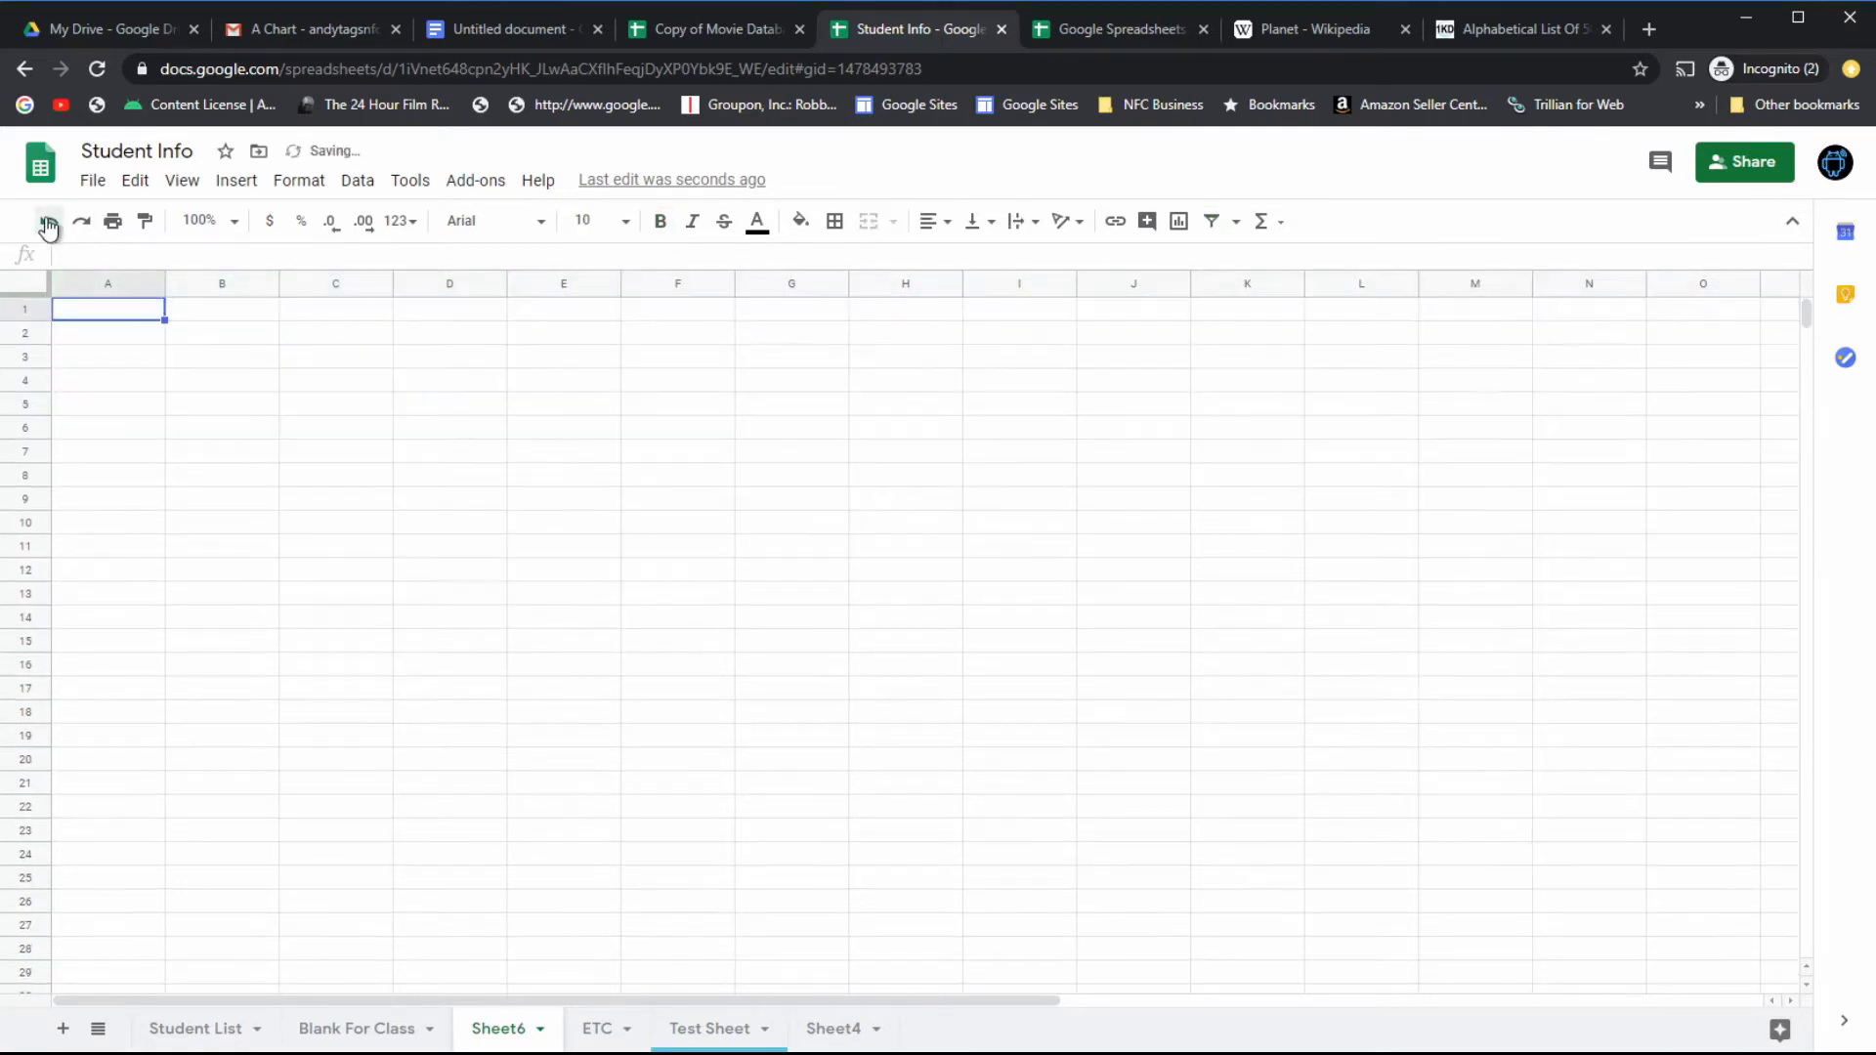
click(155, 342)
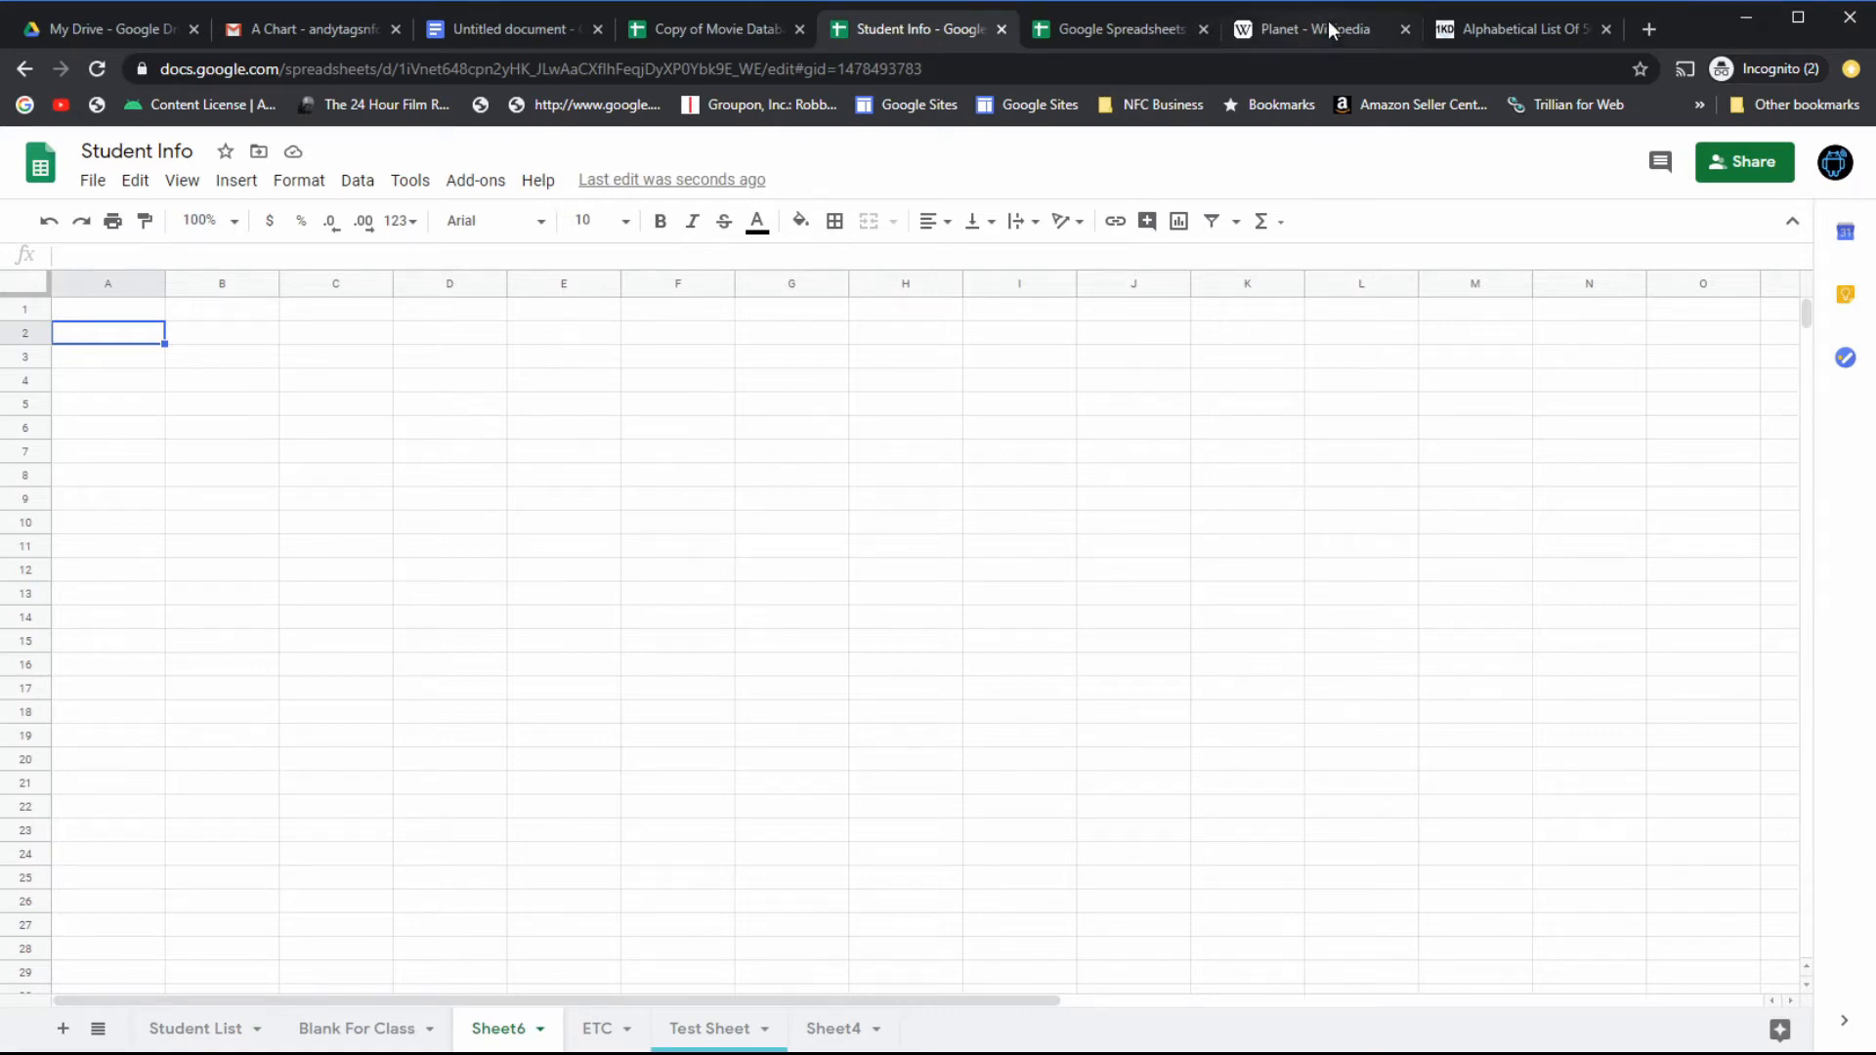
Switch to the alphabetical list of states web page and copy the first column of states, Alabama through Illinois.
click(1468, 24)
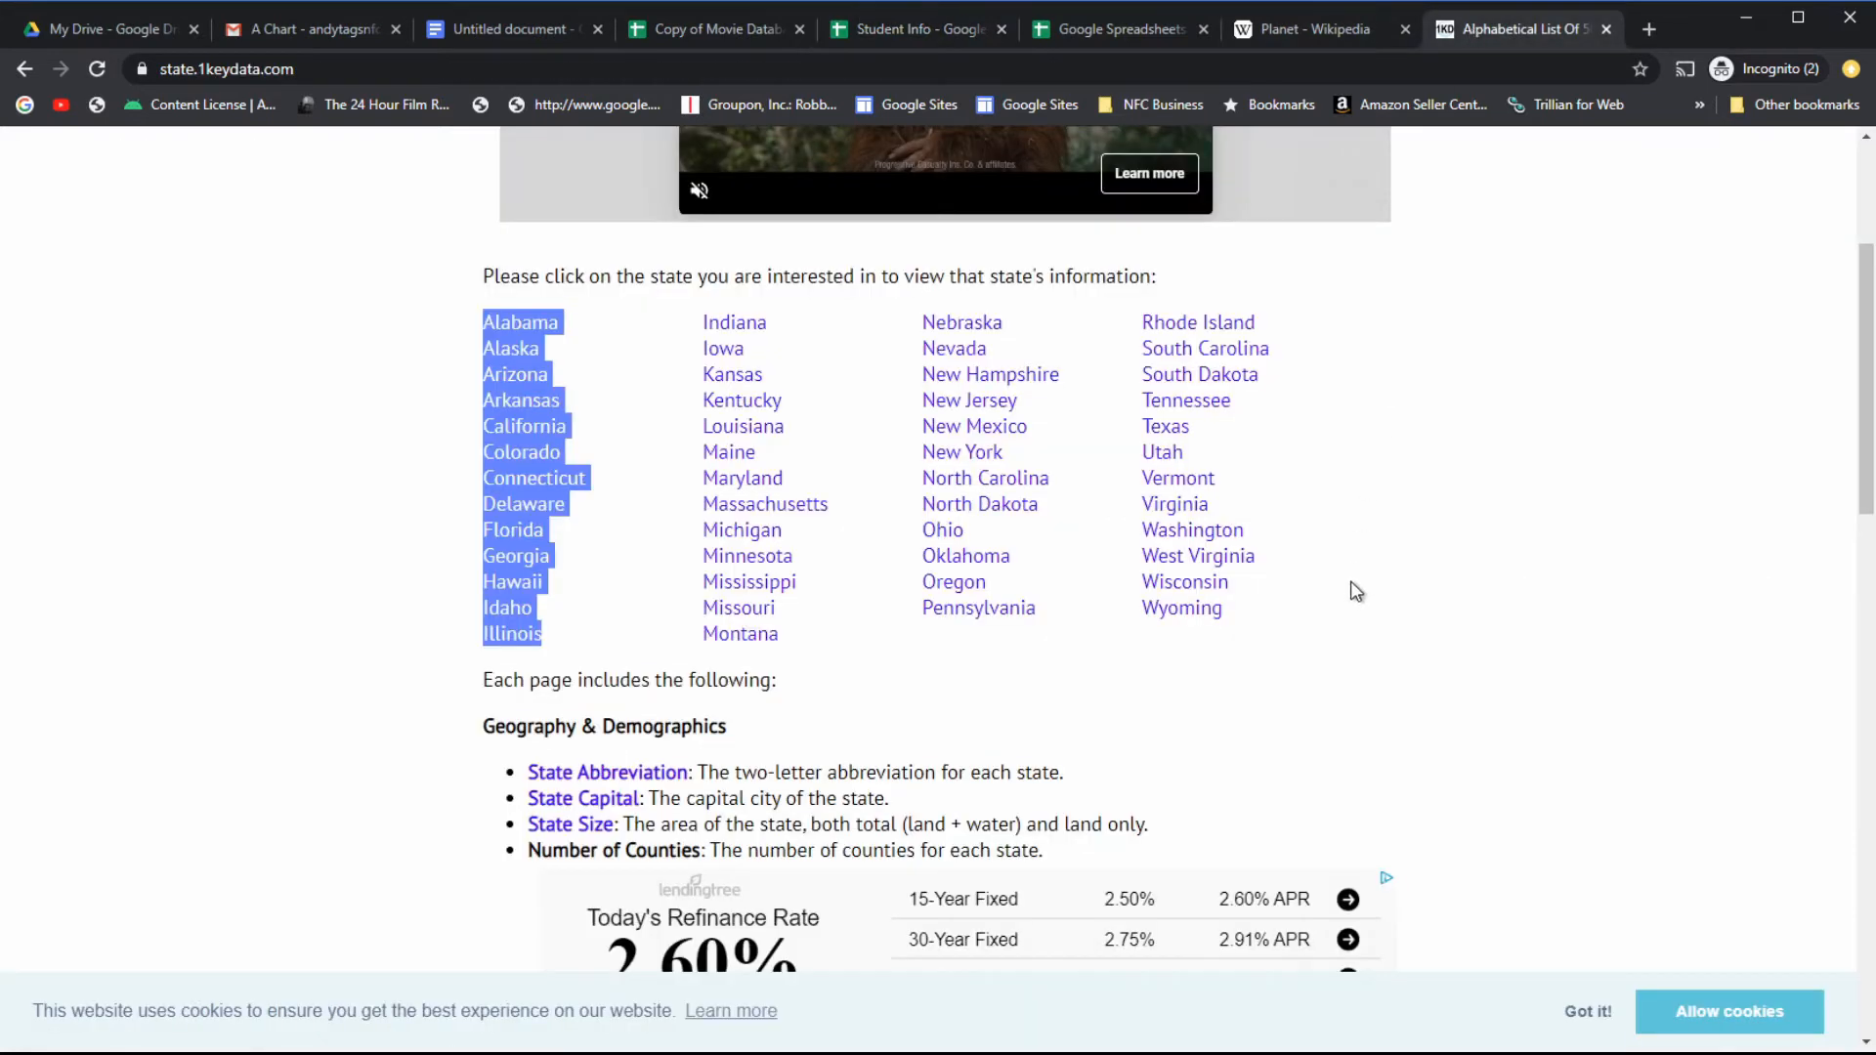
click(421, 650)
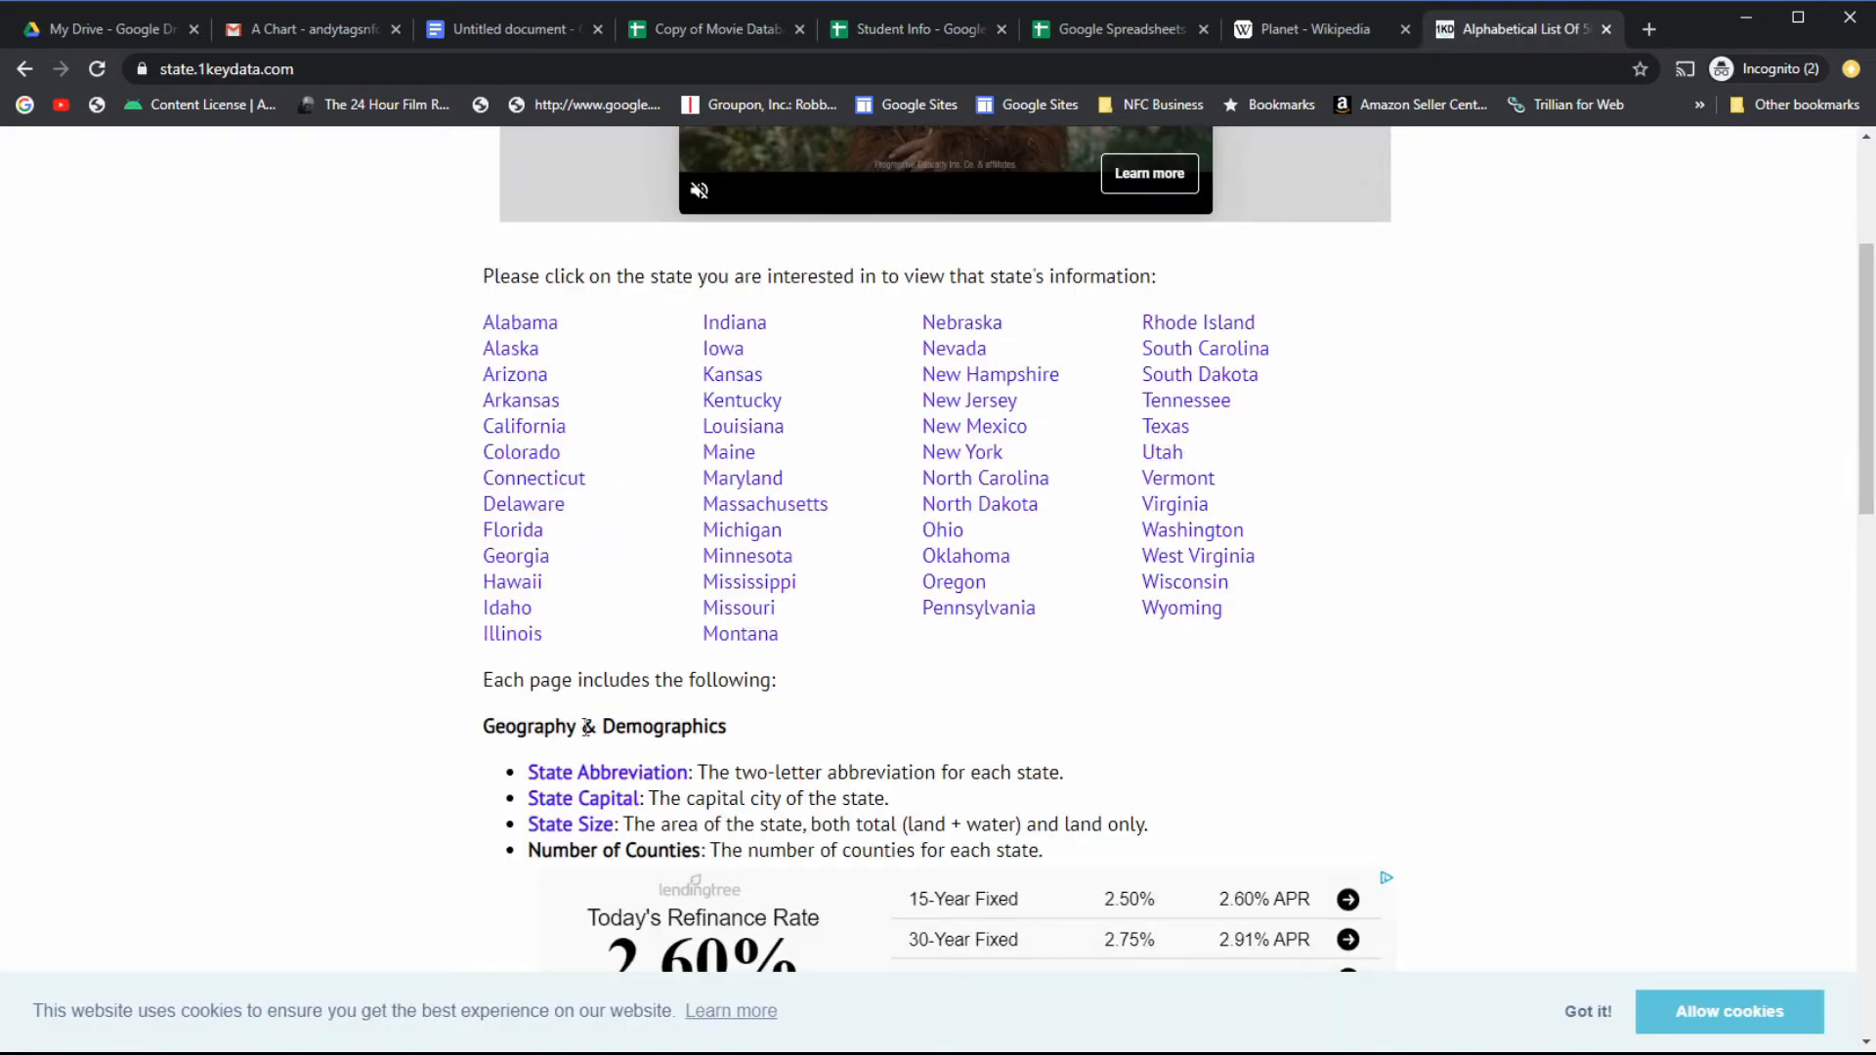
drag(546, 642, 488, 325)
key(ctrl+c)
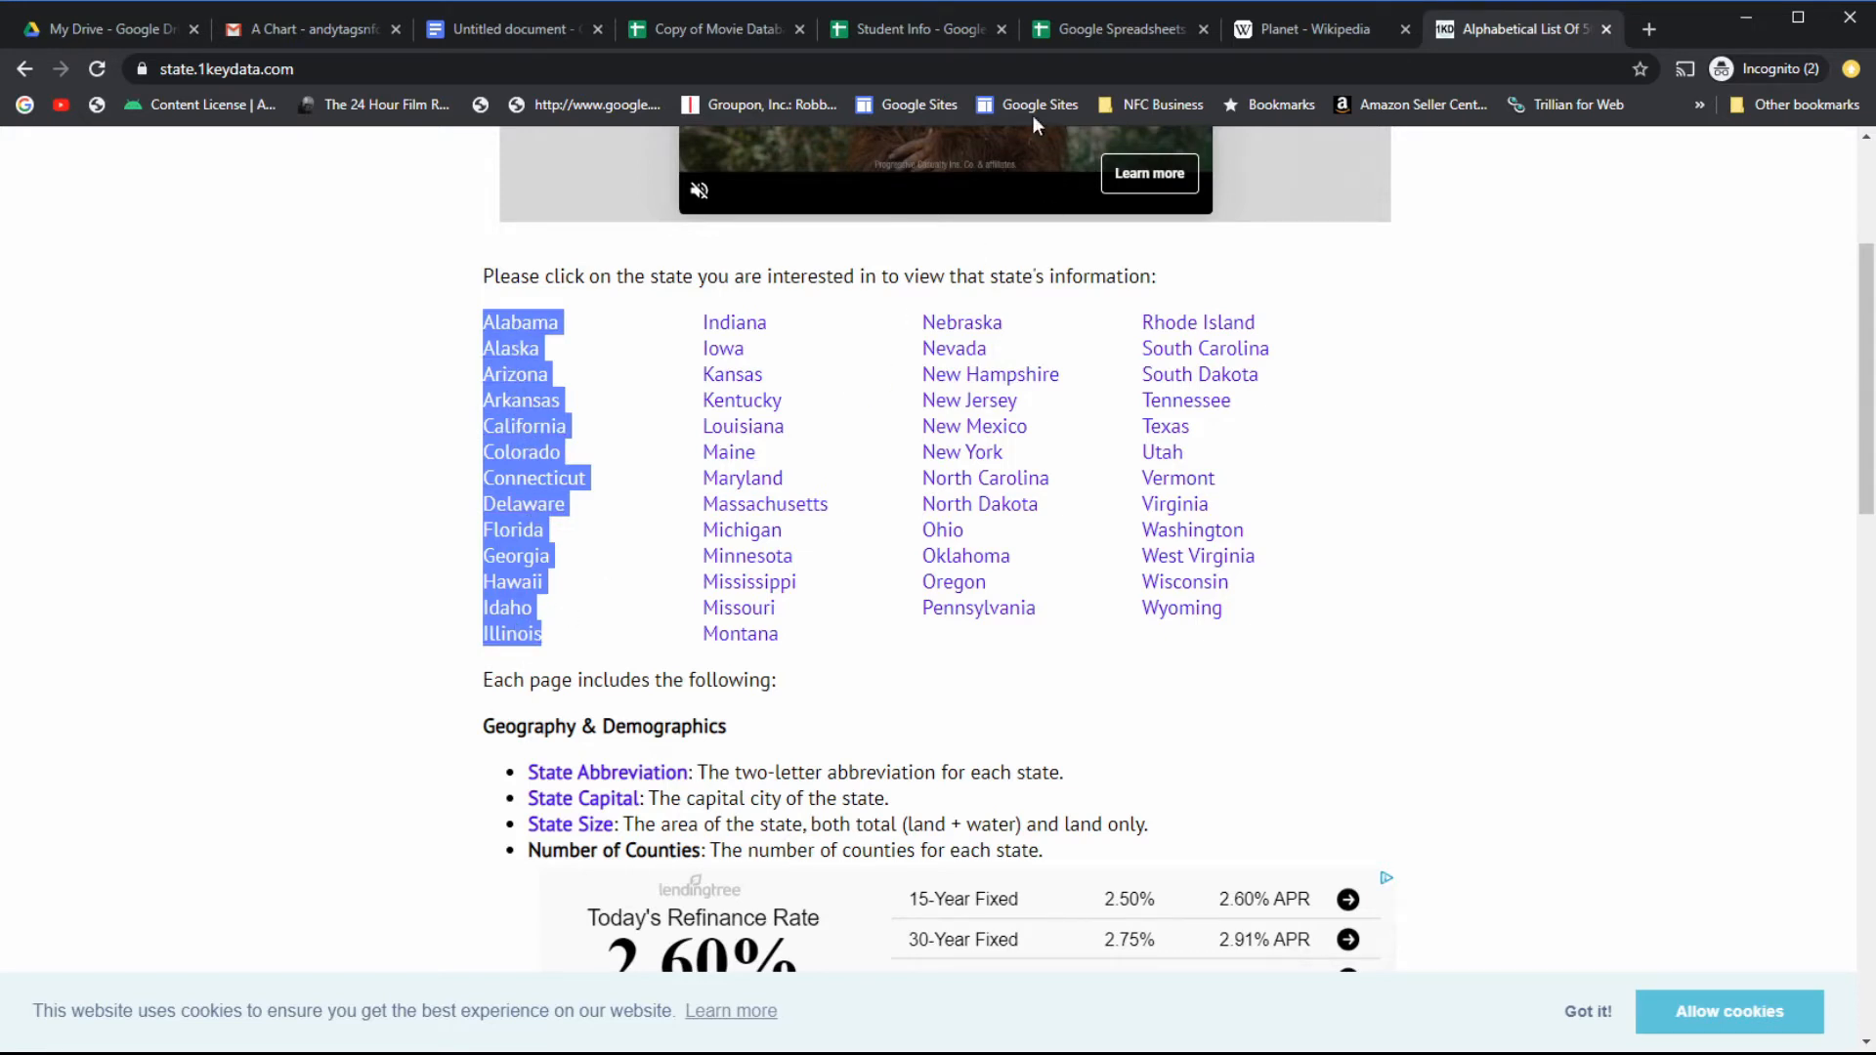
Return to the Student Info spreadsheet and paste the copied states at cell A1 of the blank Sheet6.
click(919, 31)
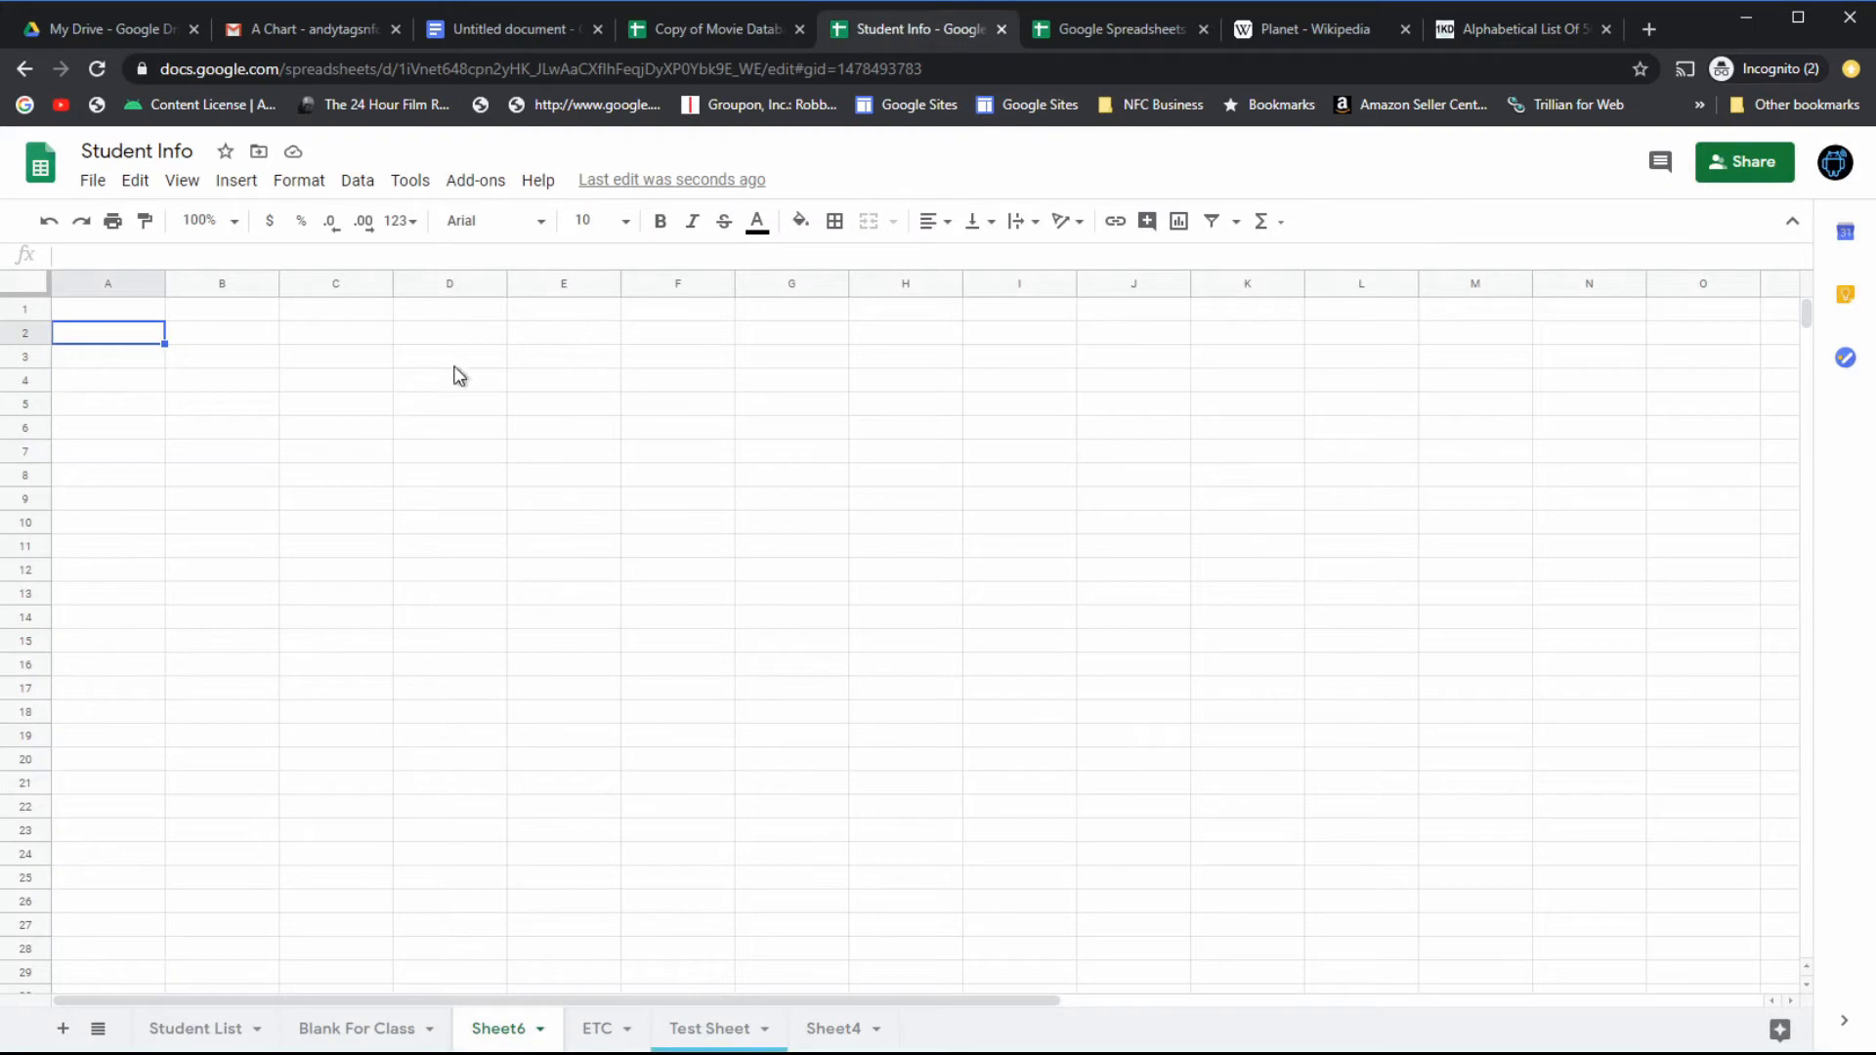
click(133, 313)
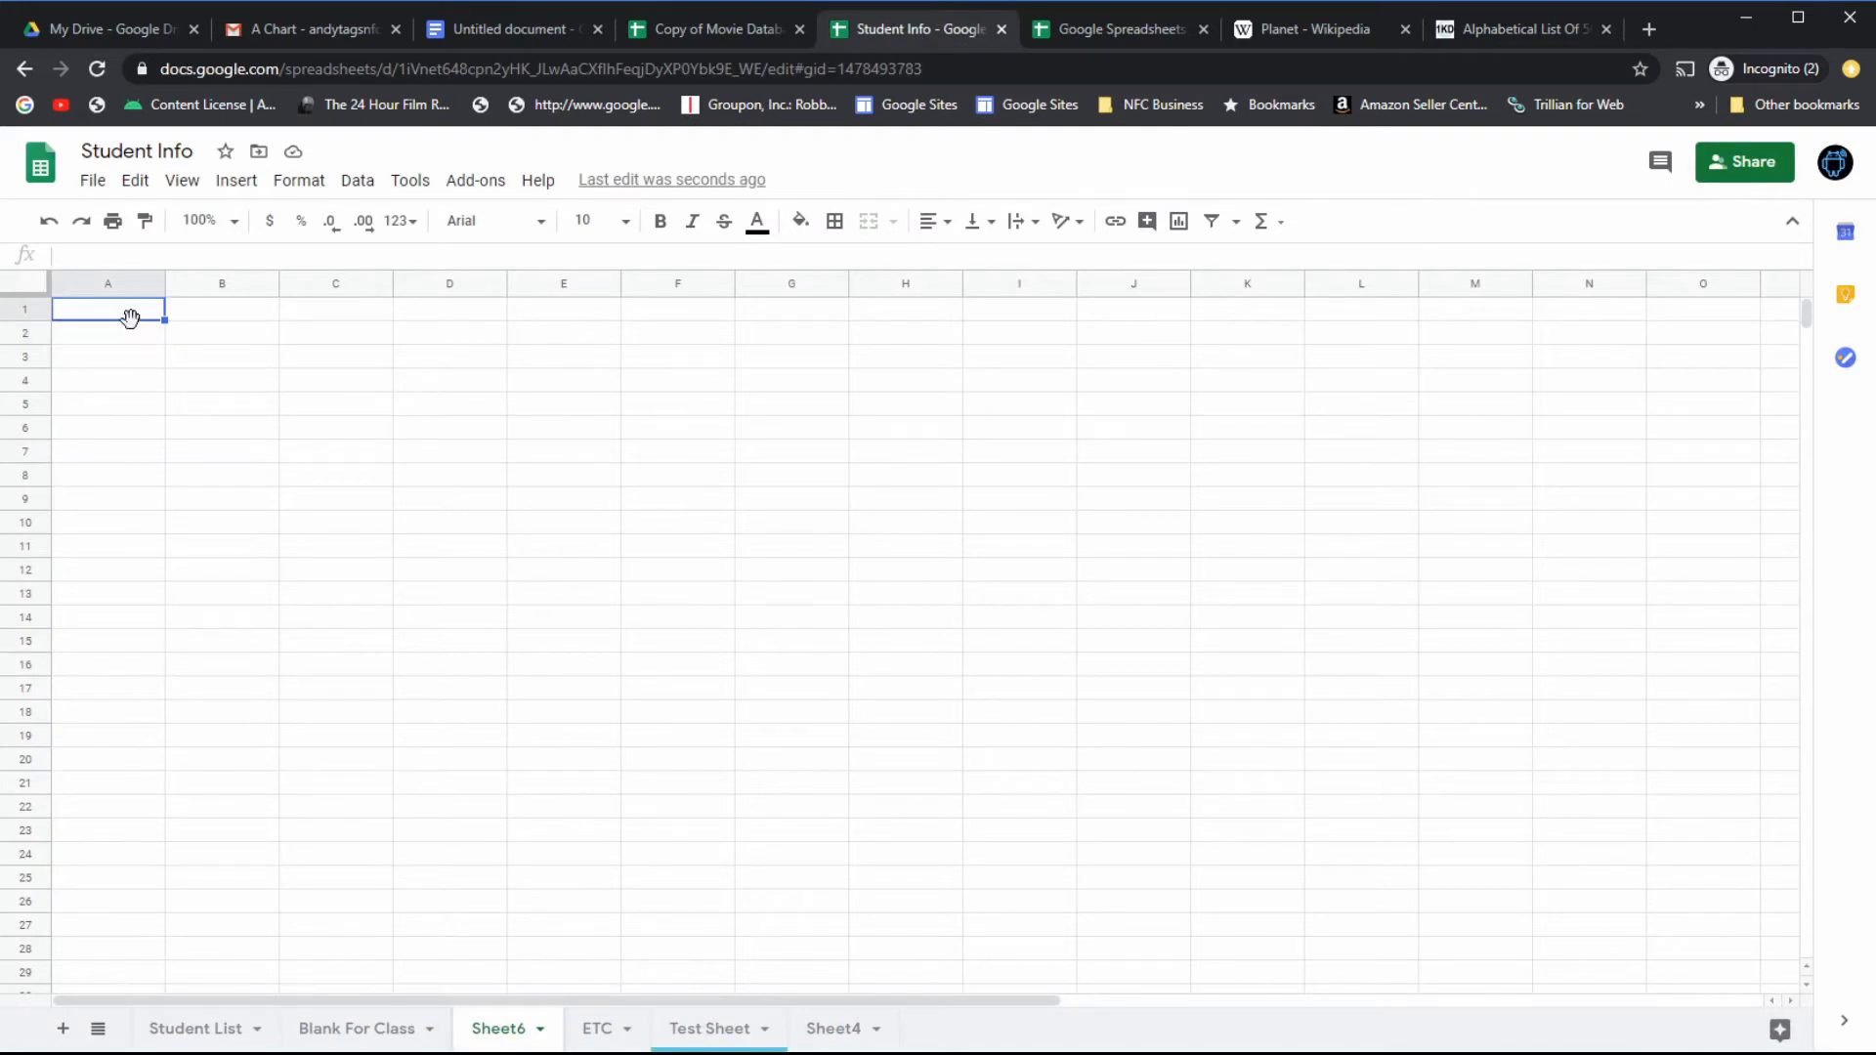
key(ctrl+v)
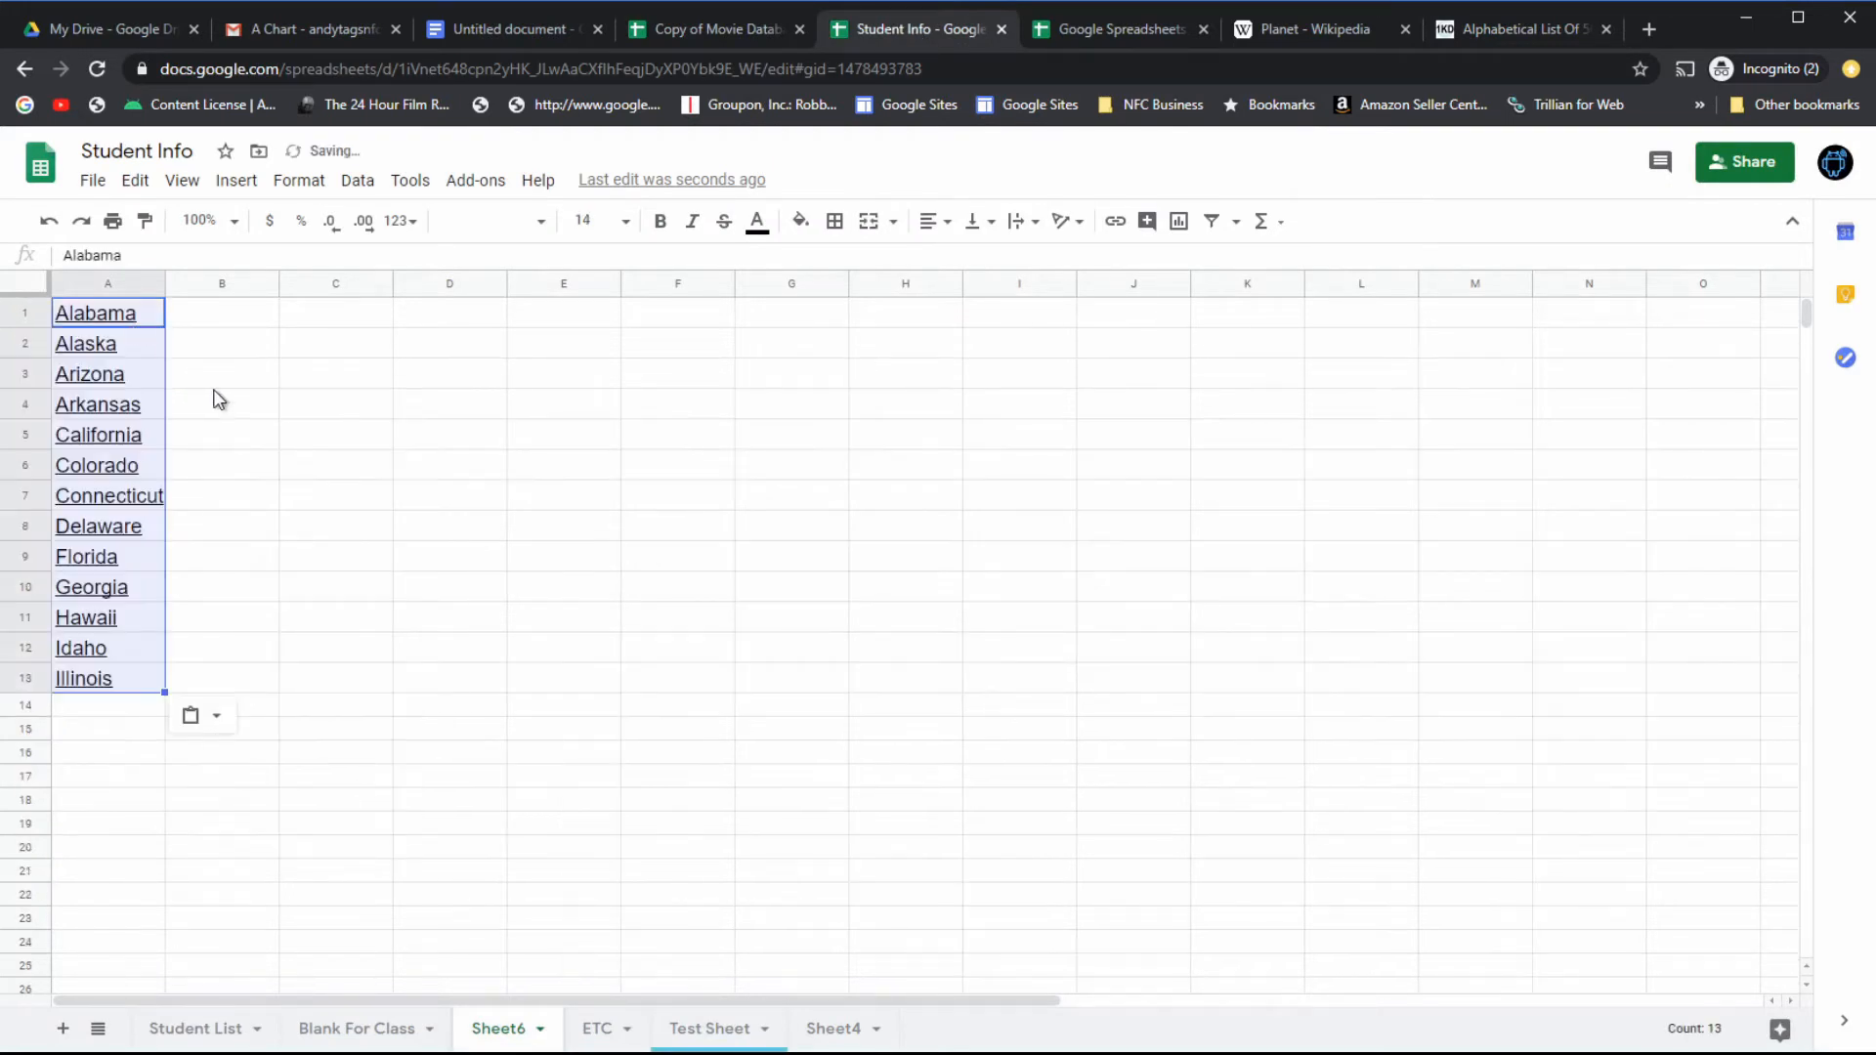
click(275, 386)
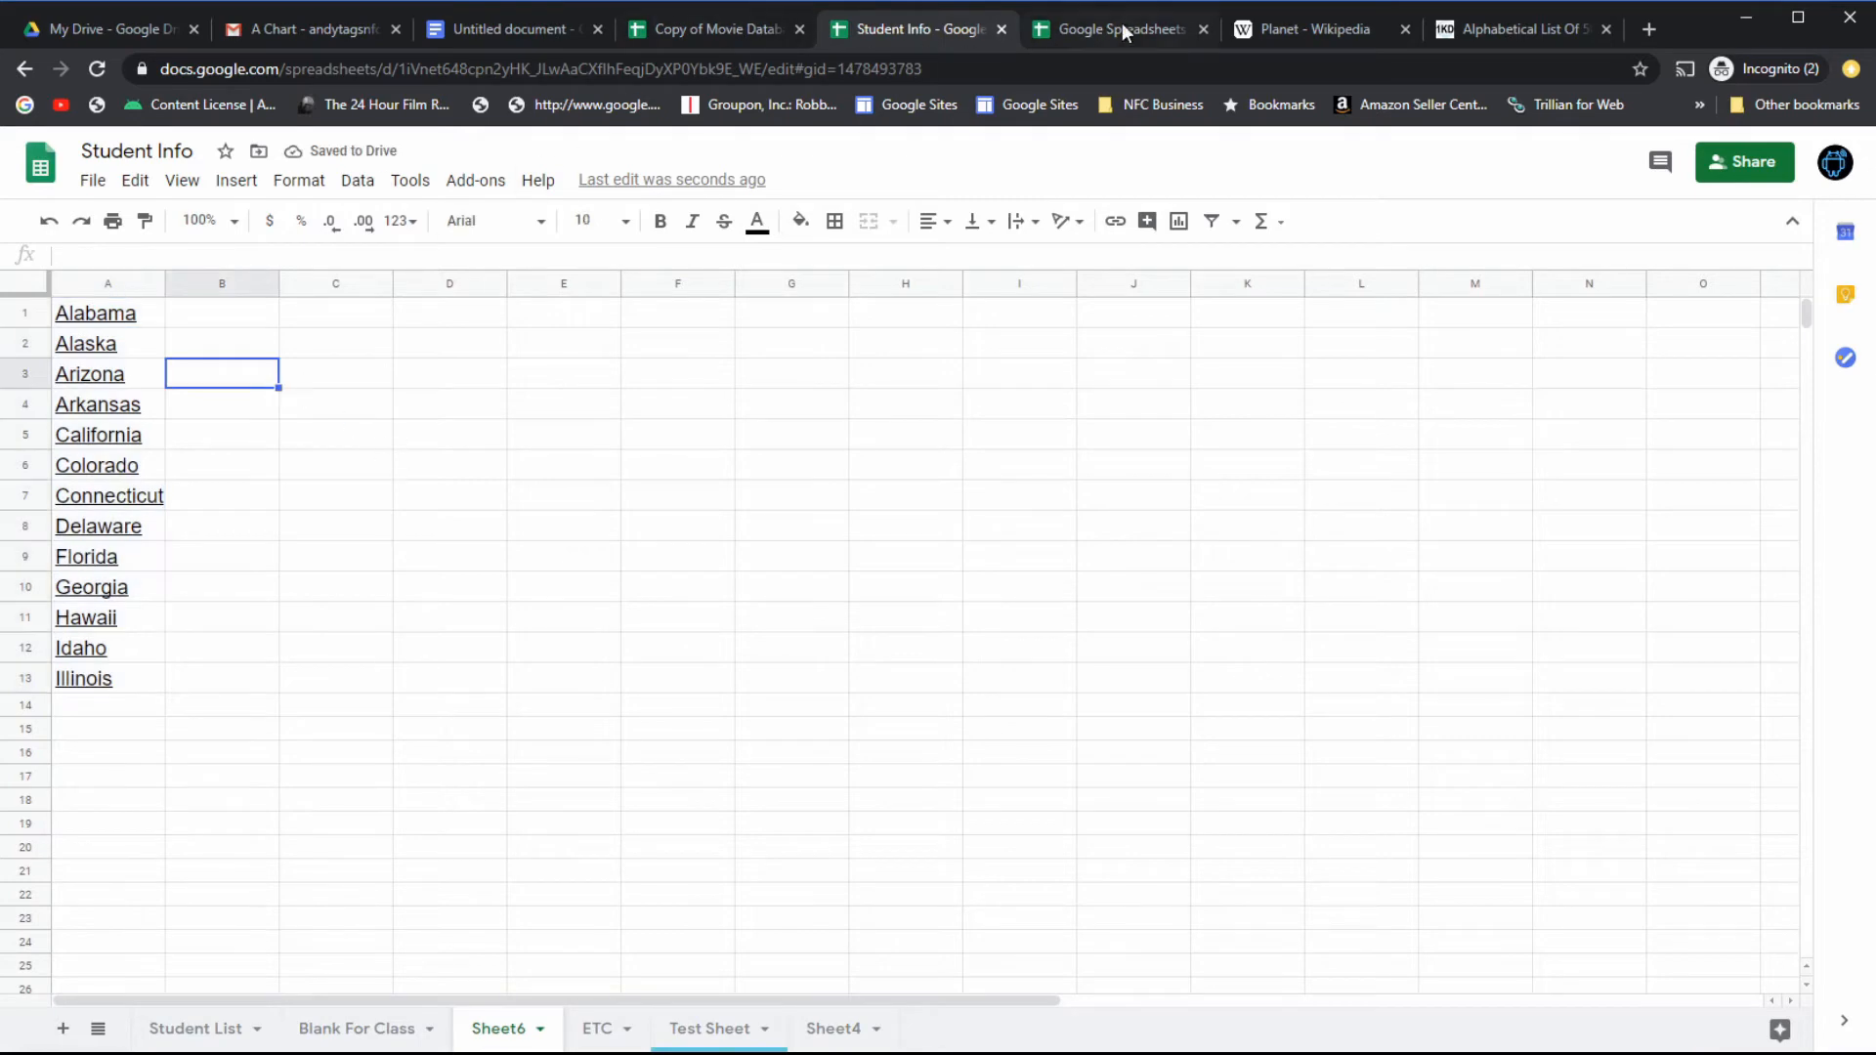
Switch to the alphabetical list of states web page and copy the second column of states, Indiana through Montana.
click(1276, 29)
click(1485, 21)
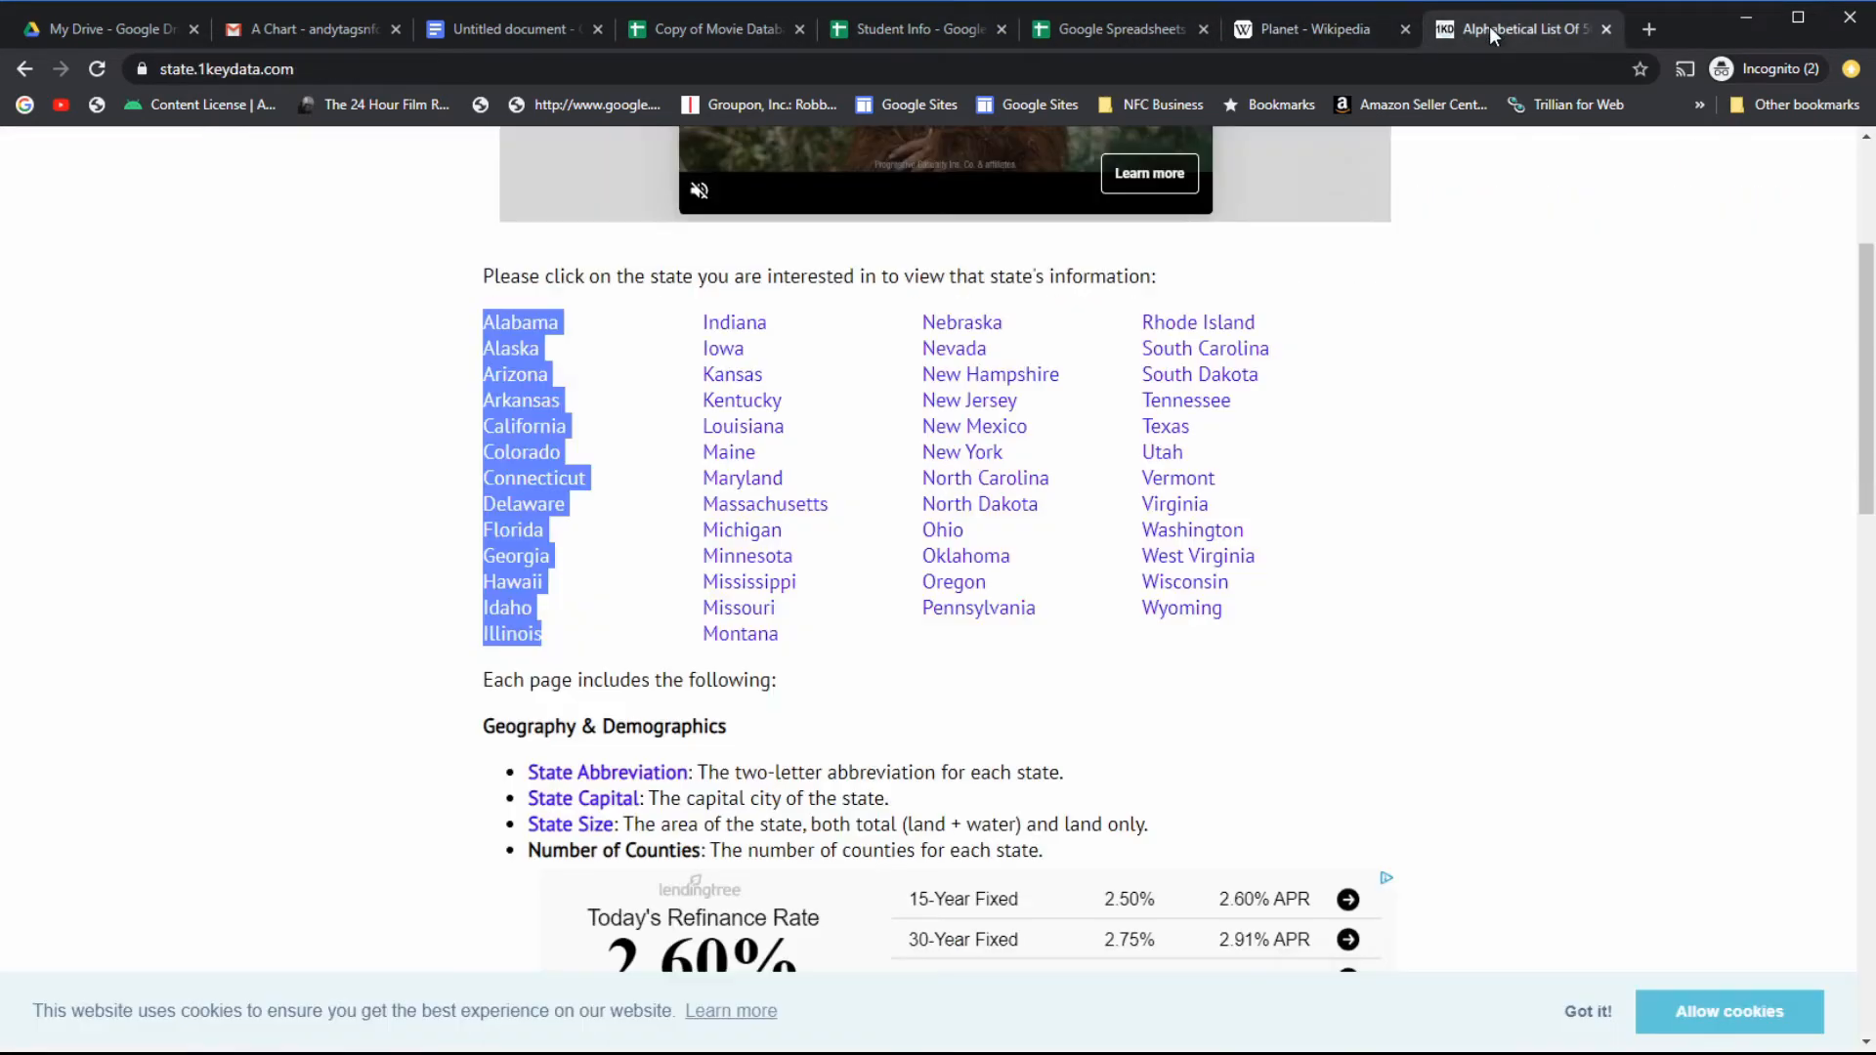
drag(782, 638, 699, 325)
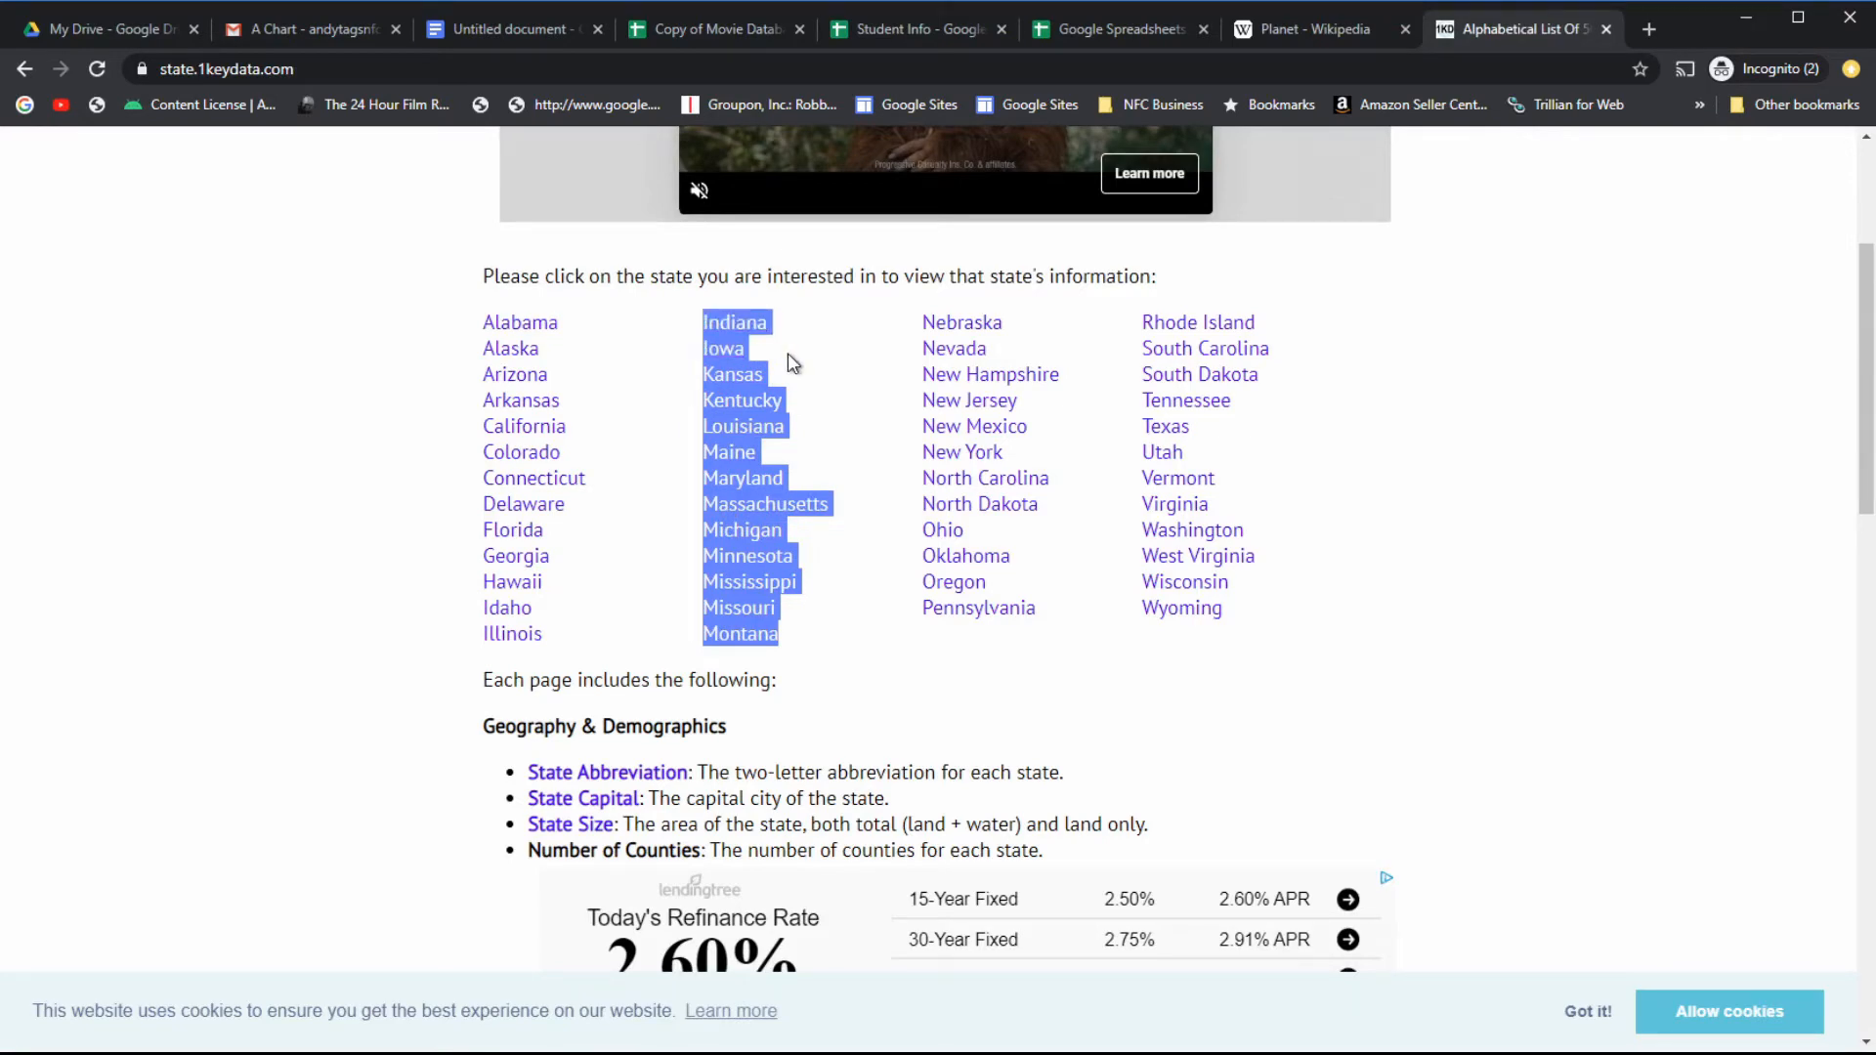
Return to the Student Info spreadsheet and paste the copied states below Illinois, at cell A14 of Sheet6.
click(906, 27)
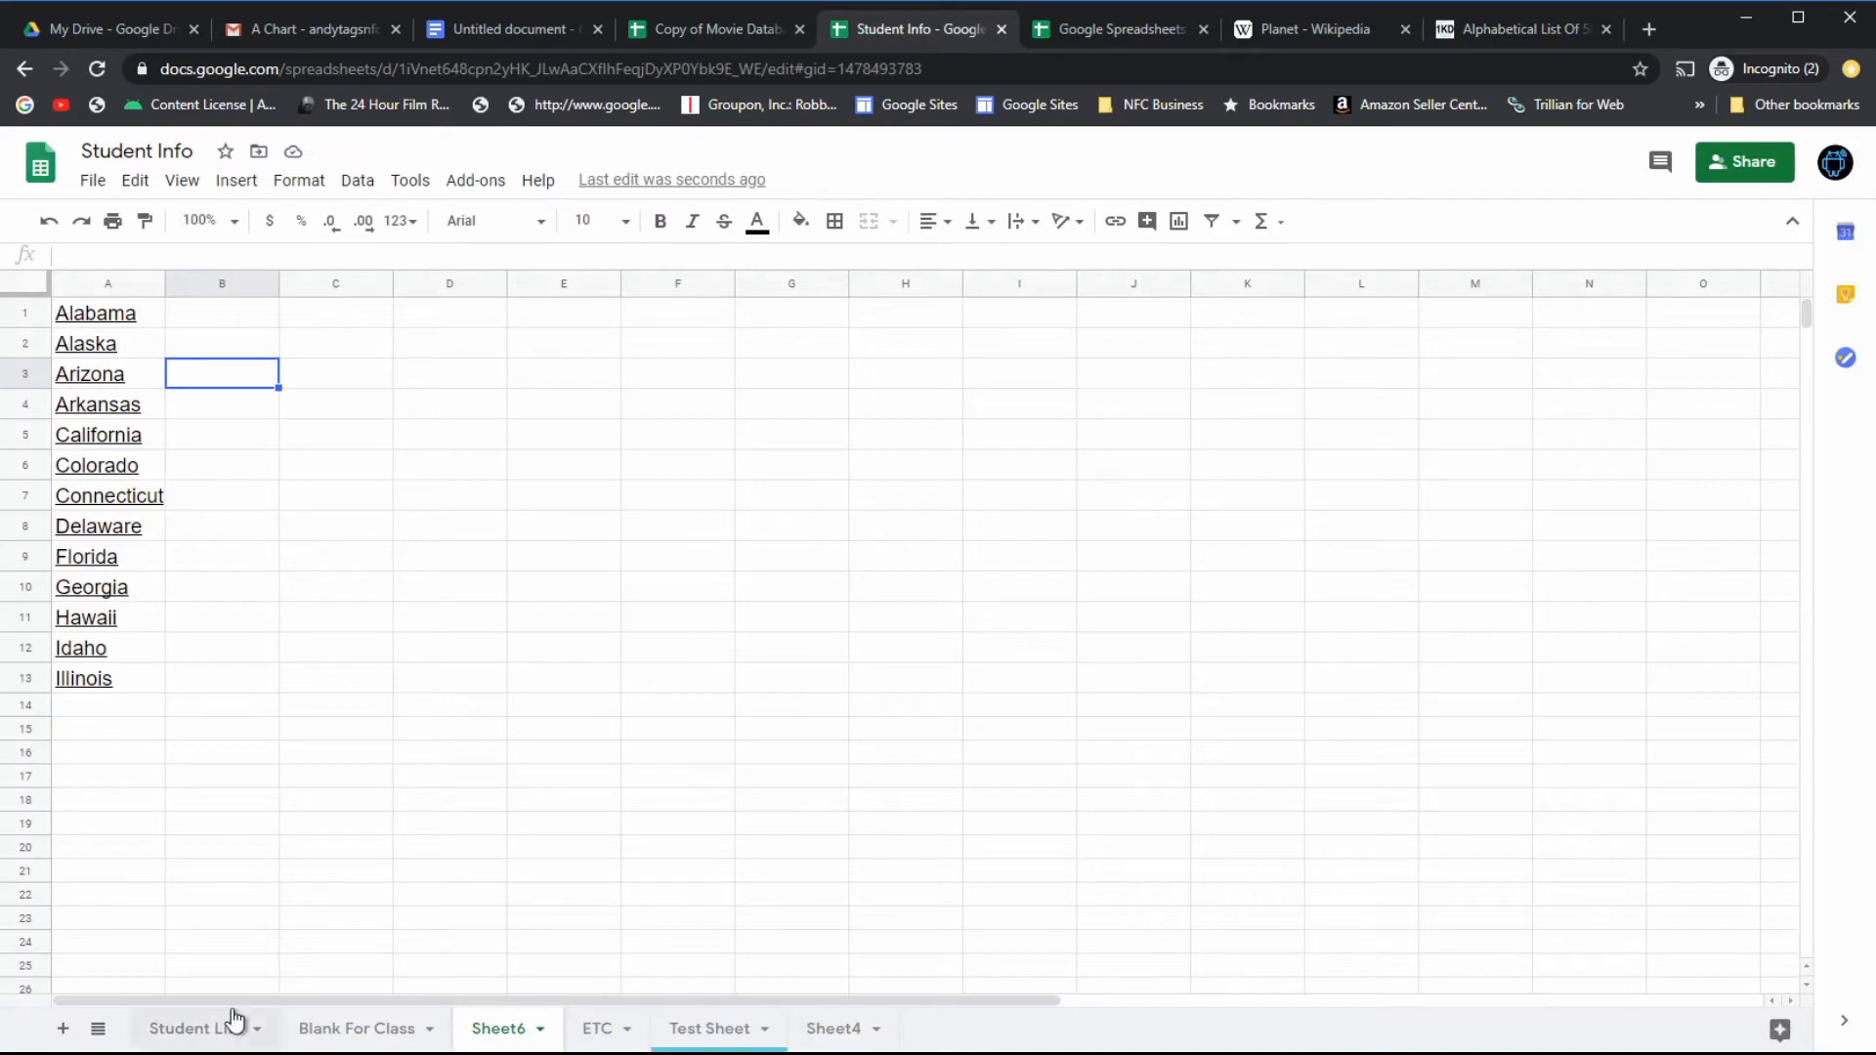
click(99, 712)
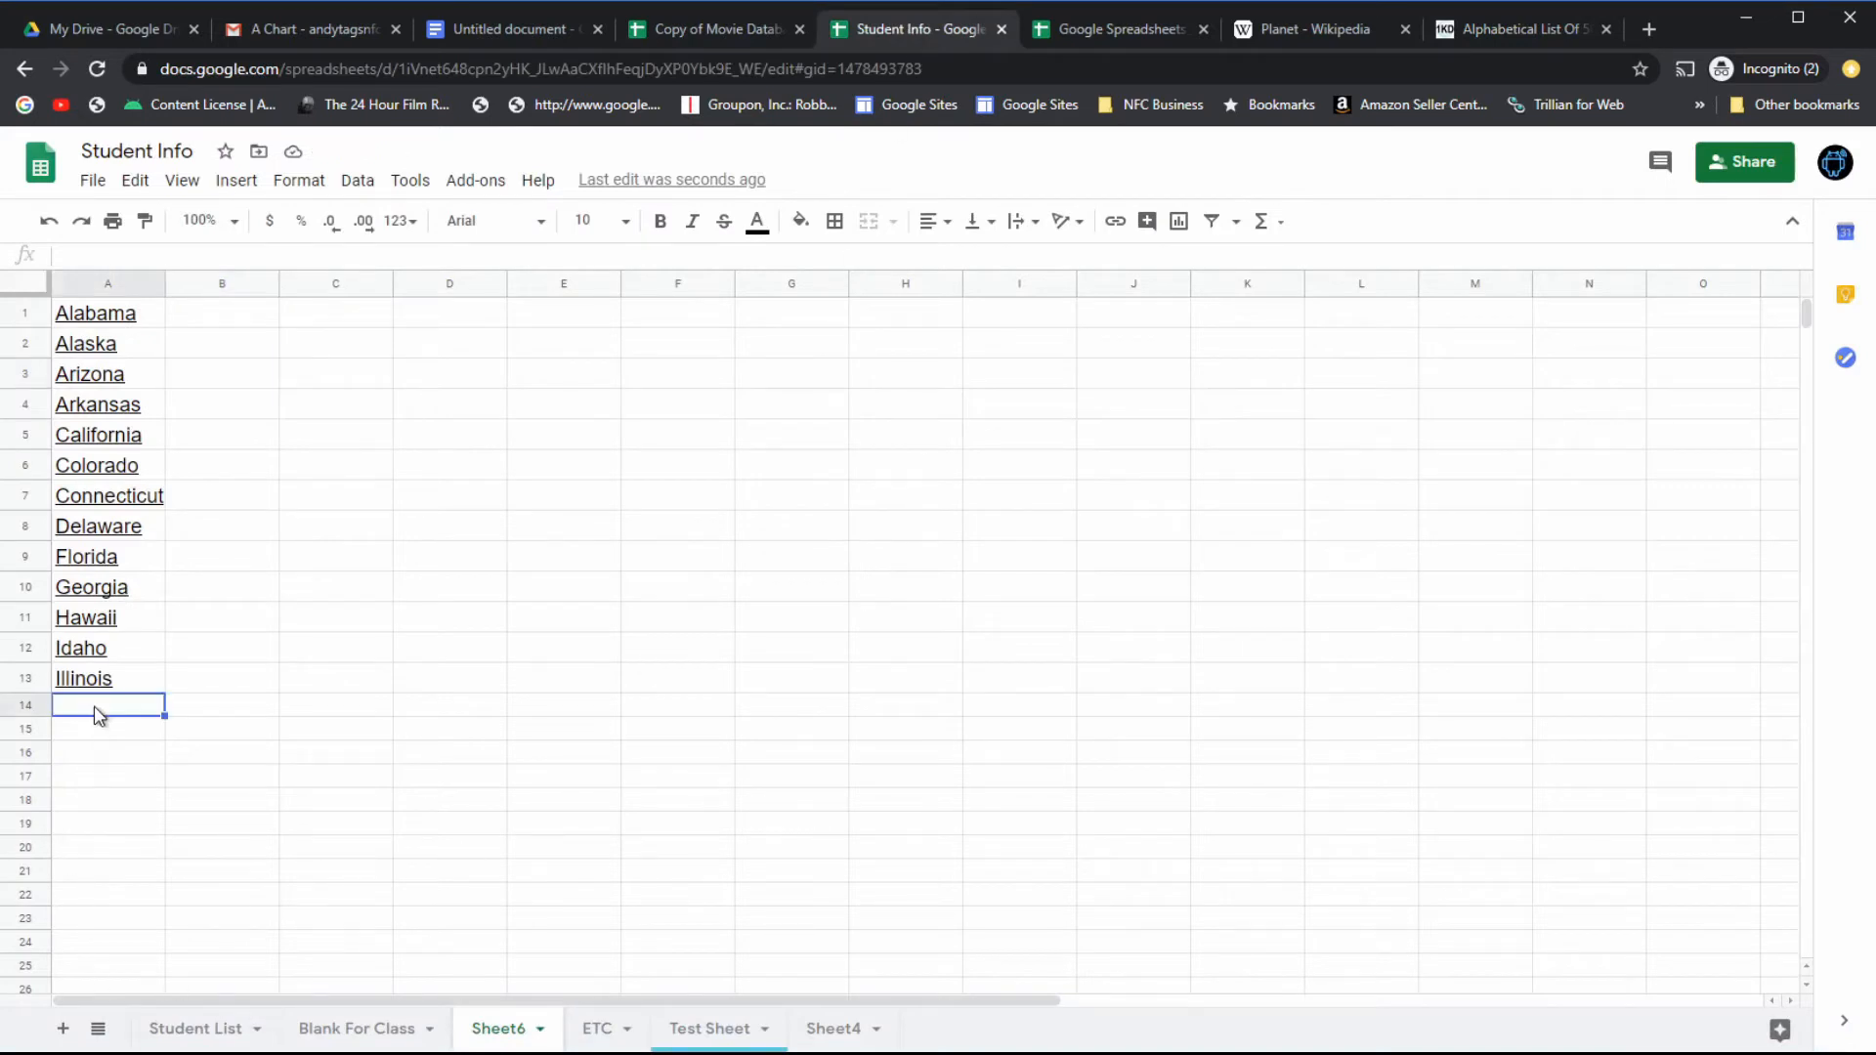
key(ctrl+v)
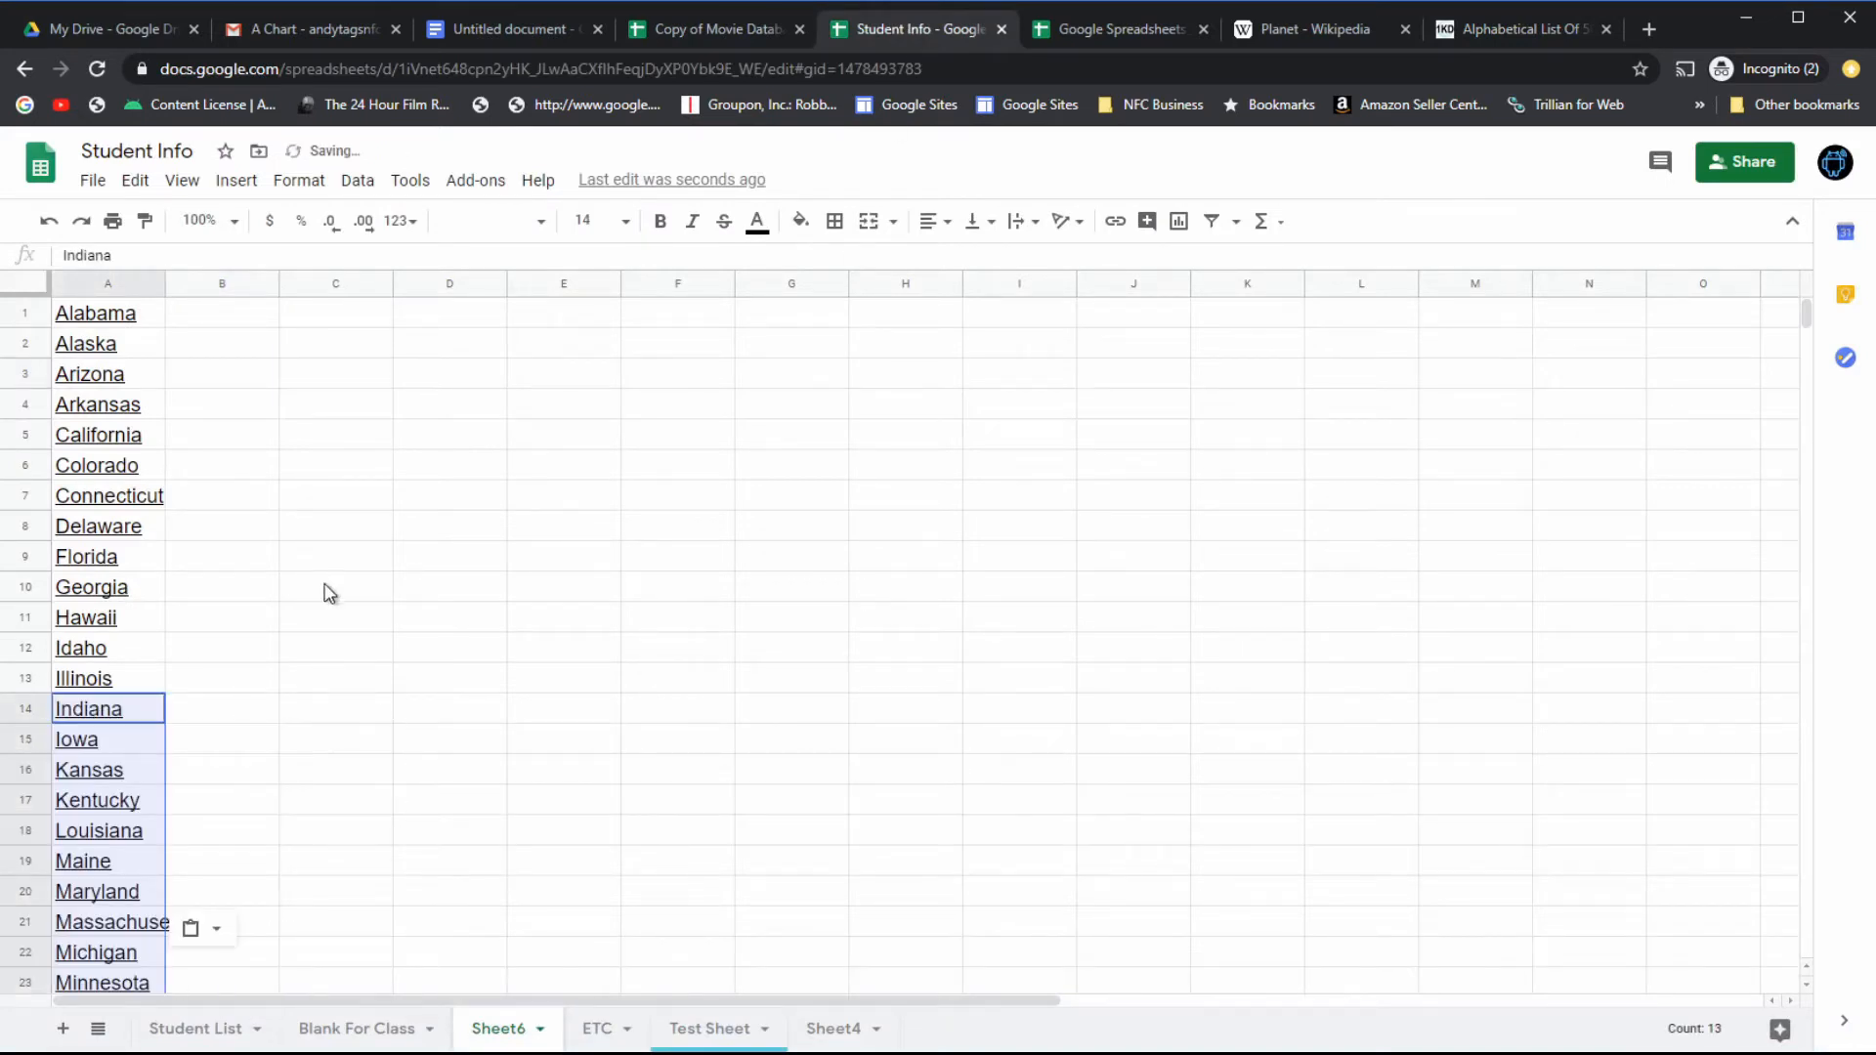
click(336, 526)
Preview the web link attached to Alabama in cell A1 and look at the source states page.
mouse_move(96, 322)
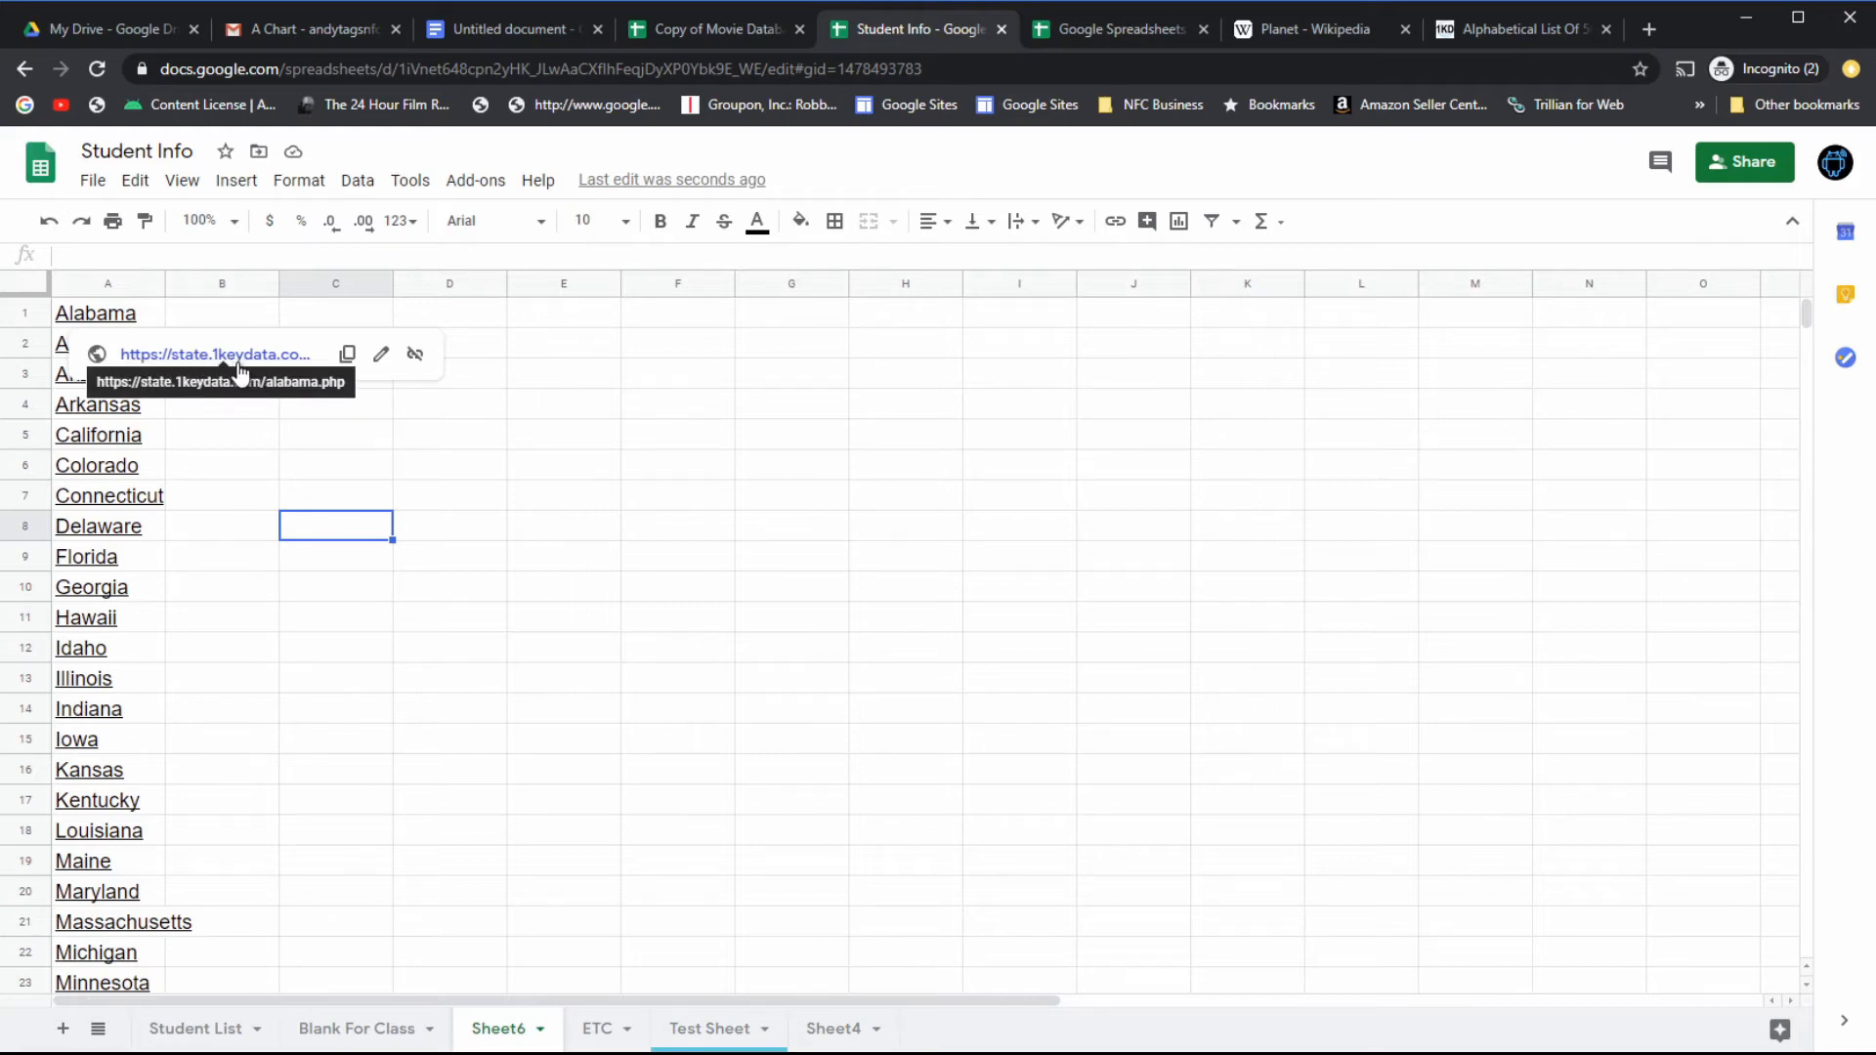
click(1513, 29)
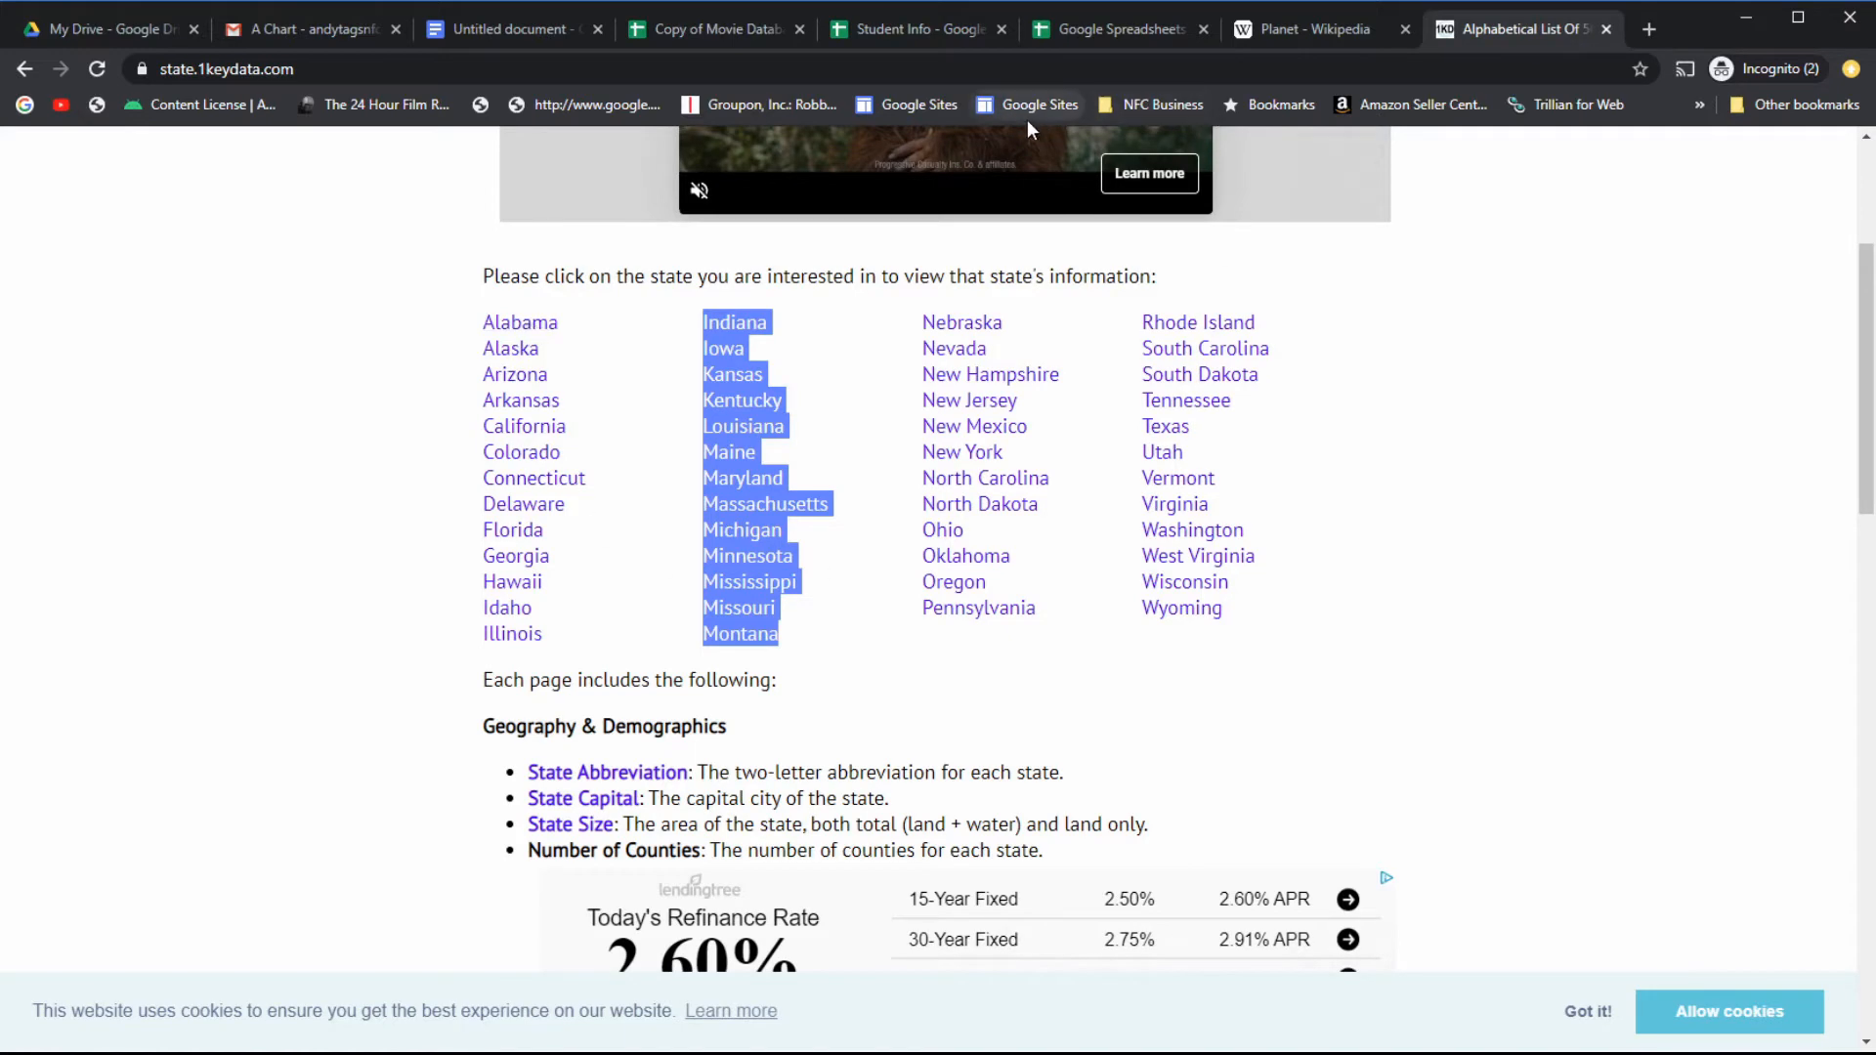
click(1122, 31)
click(958, 27)
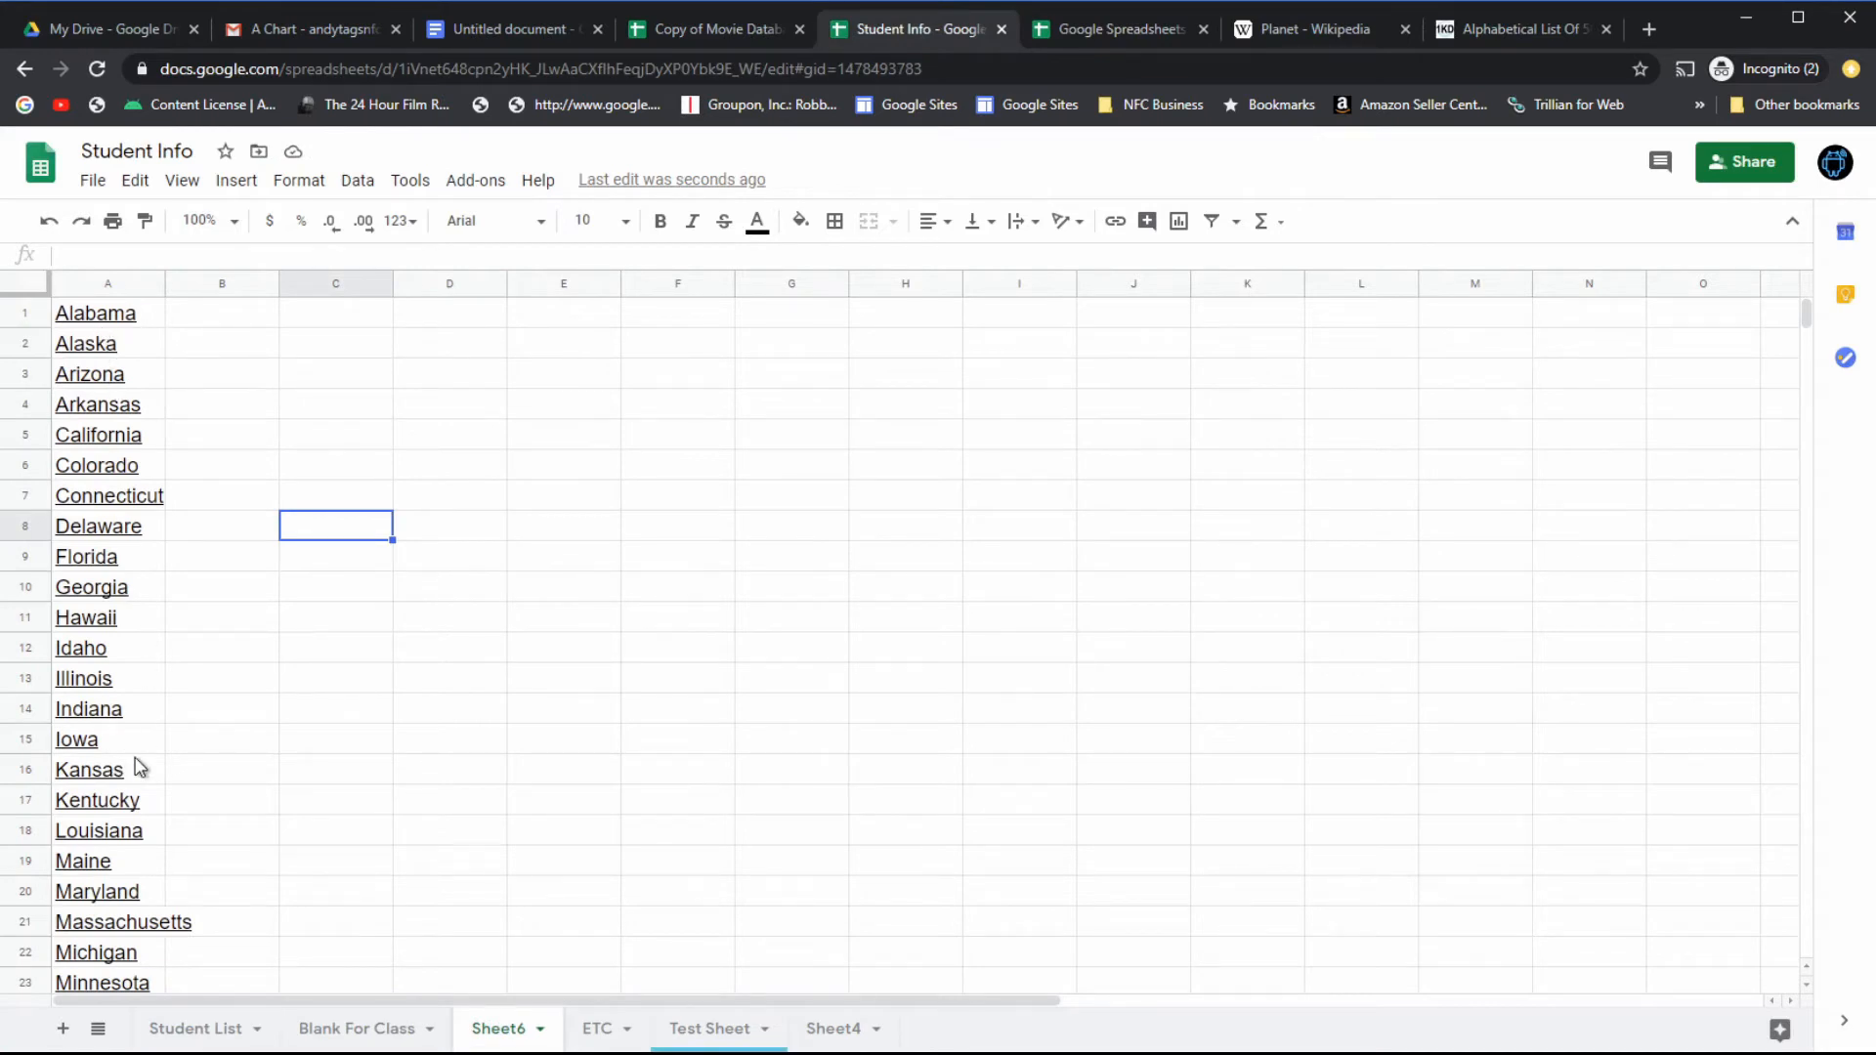
Remove the hyperlink from Alabama in cell A1 and check the cell.
mouse_move(117, 320)
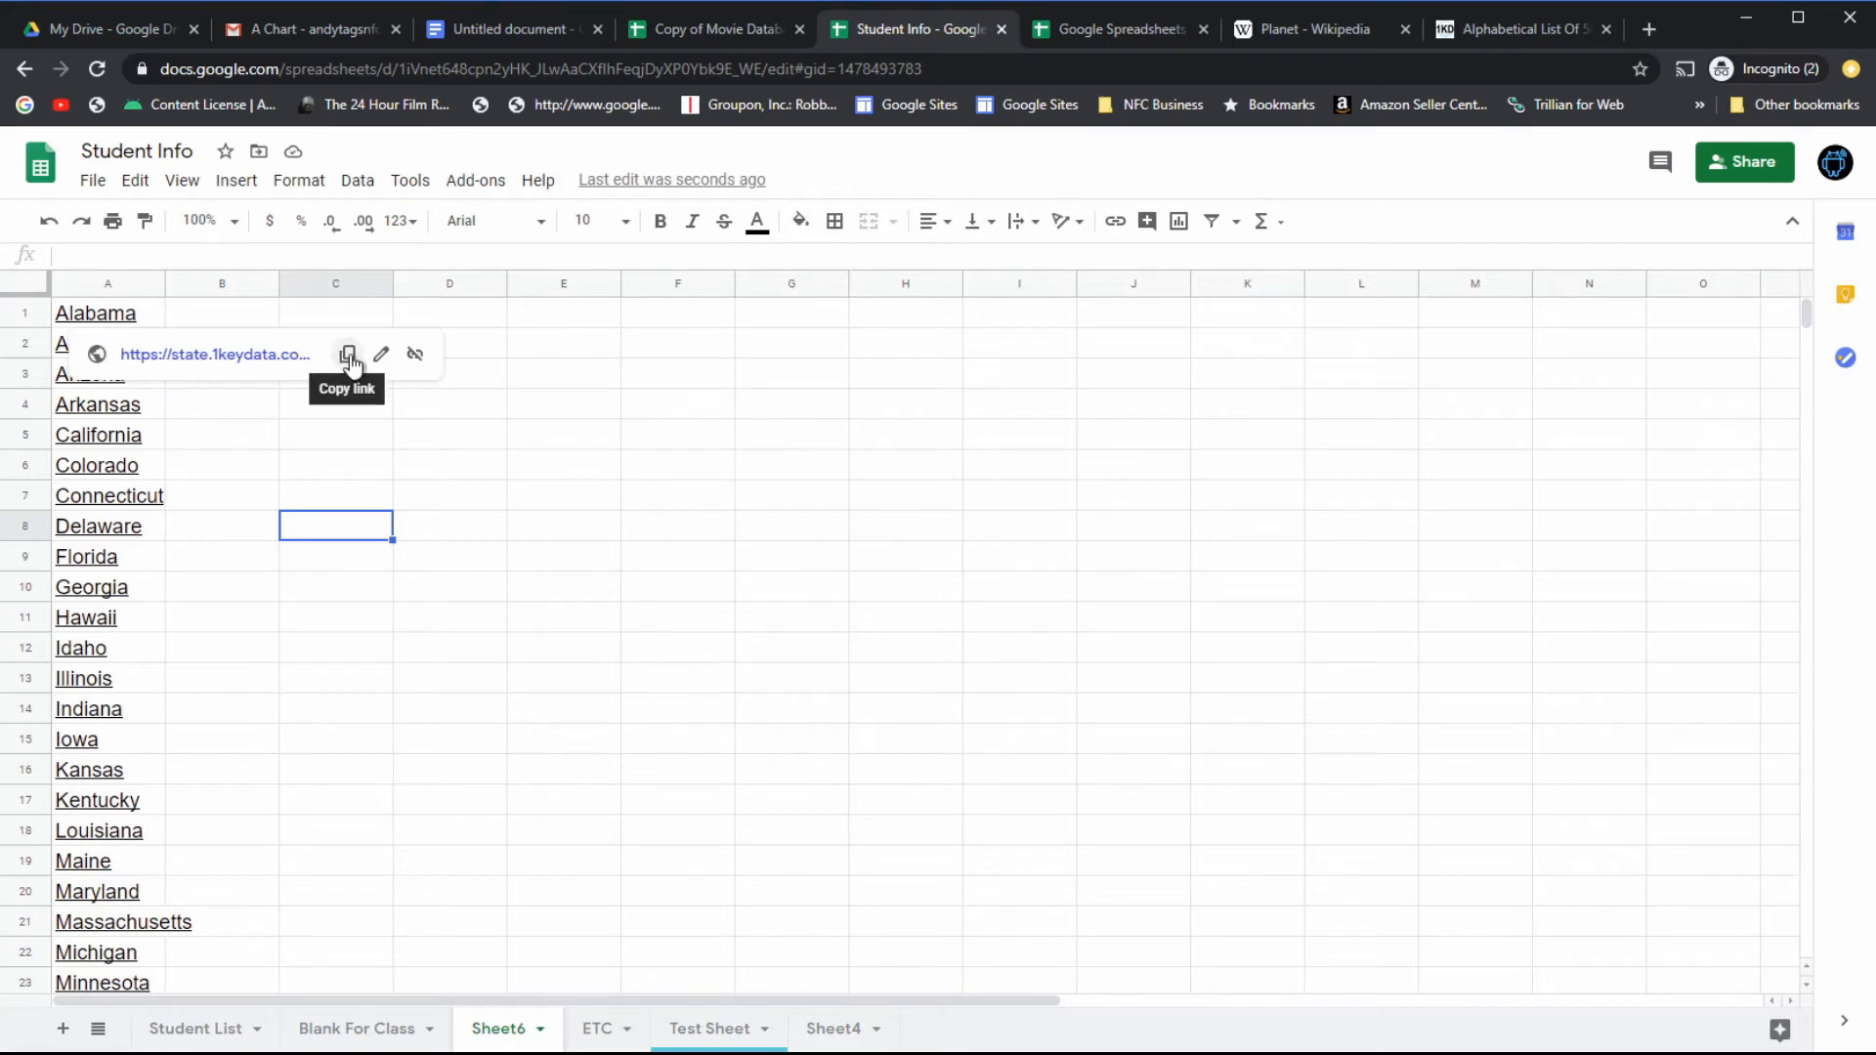
click(415, 357)
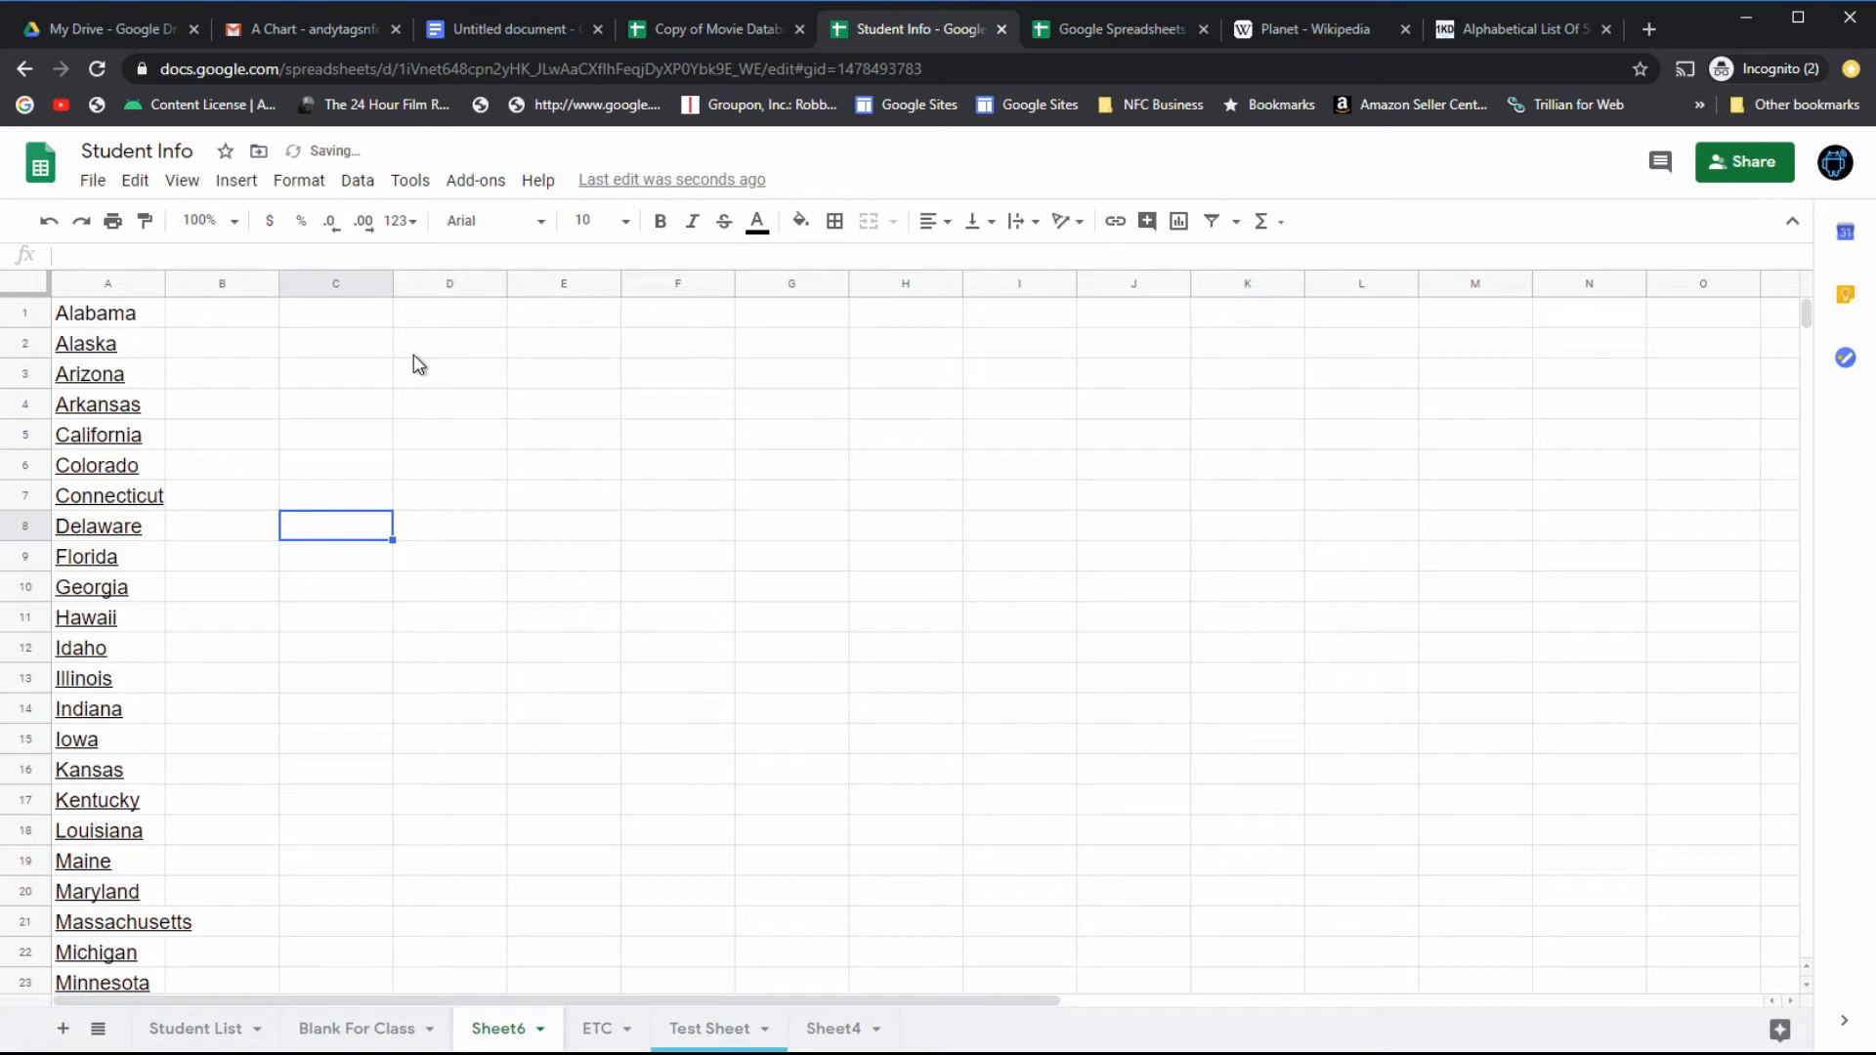
click(115, 315)
click(175, 323)
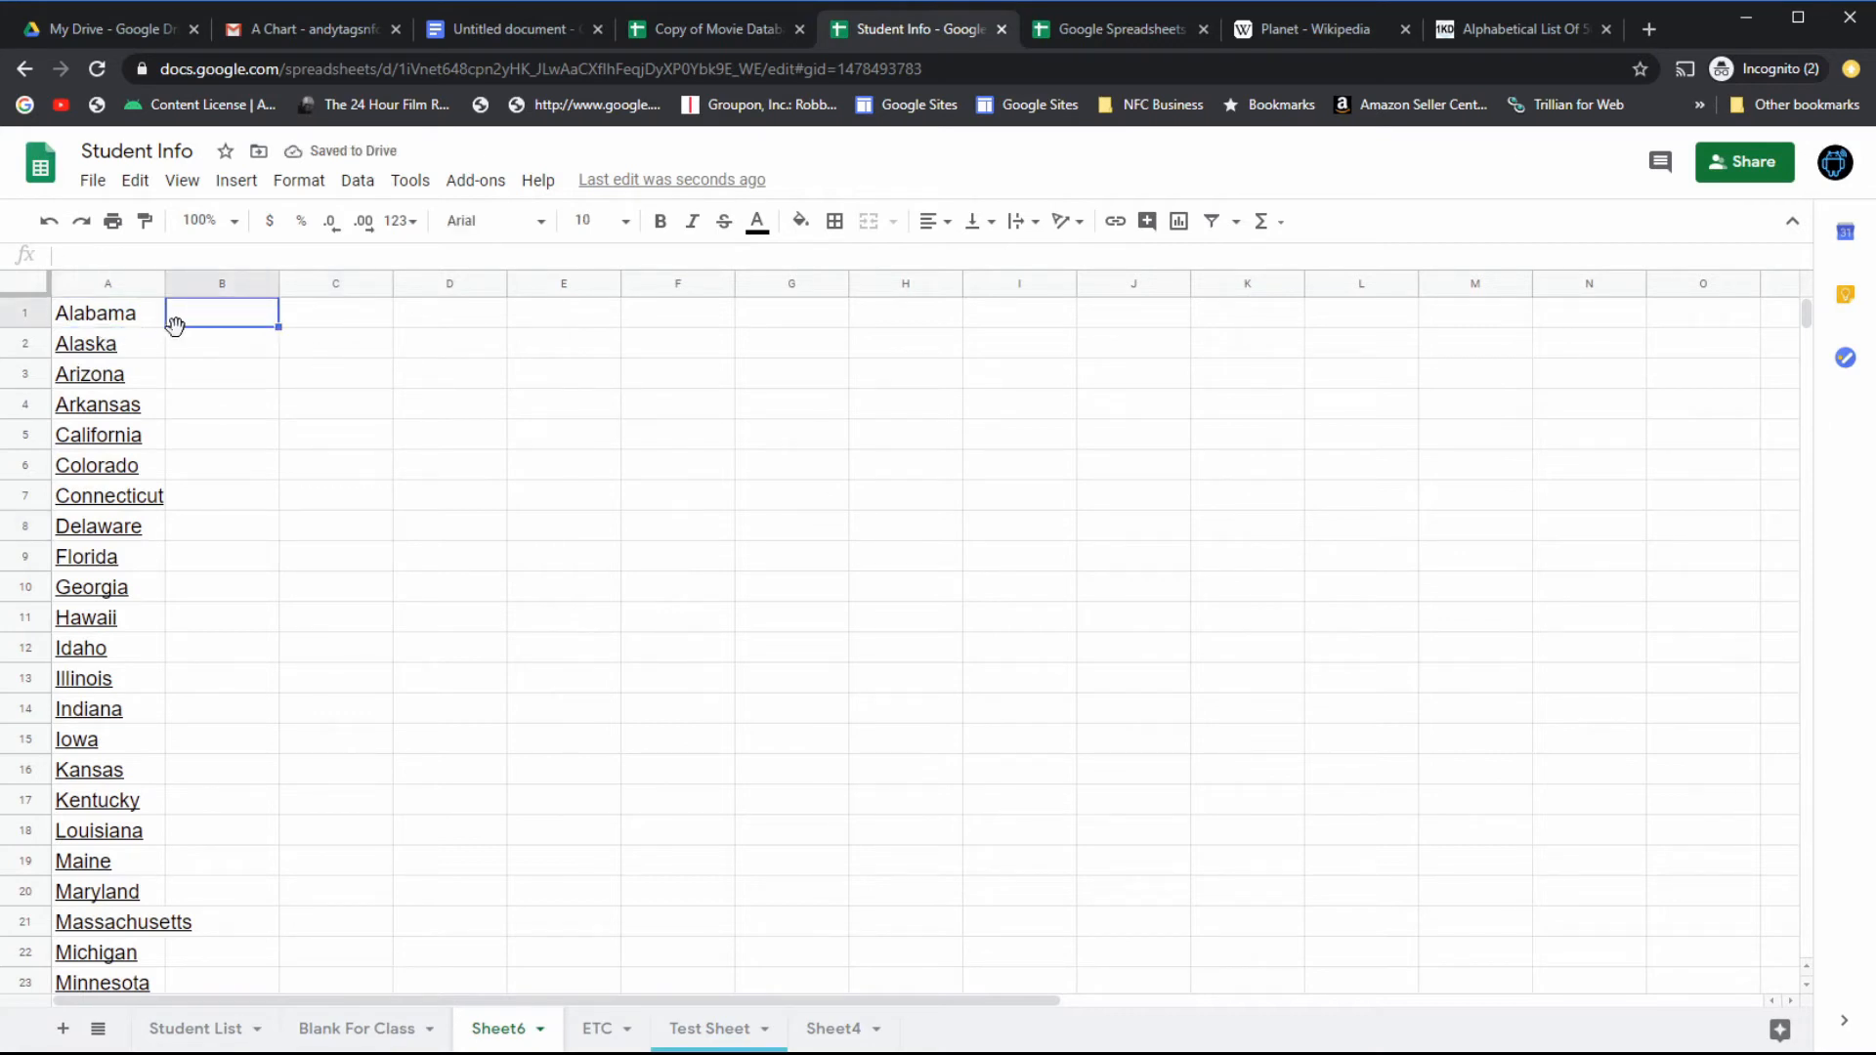
click(108, 328)
click(200, 319)
Undo the link removal and both pastes of states to return Sheet6 to blank.
click(48, 226)
click(47, 226)
click(48, 226)
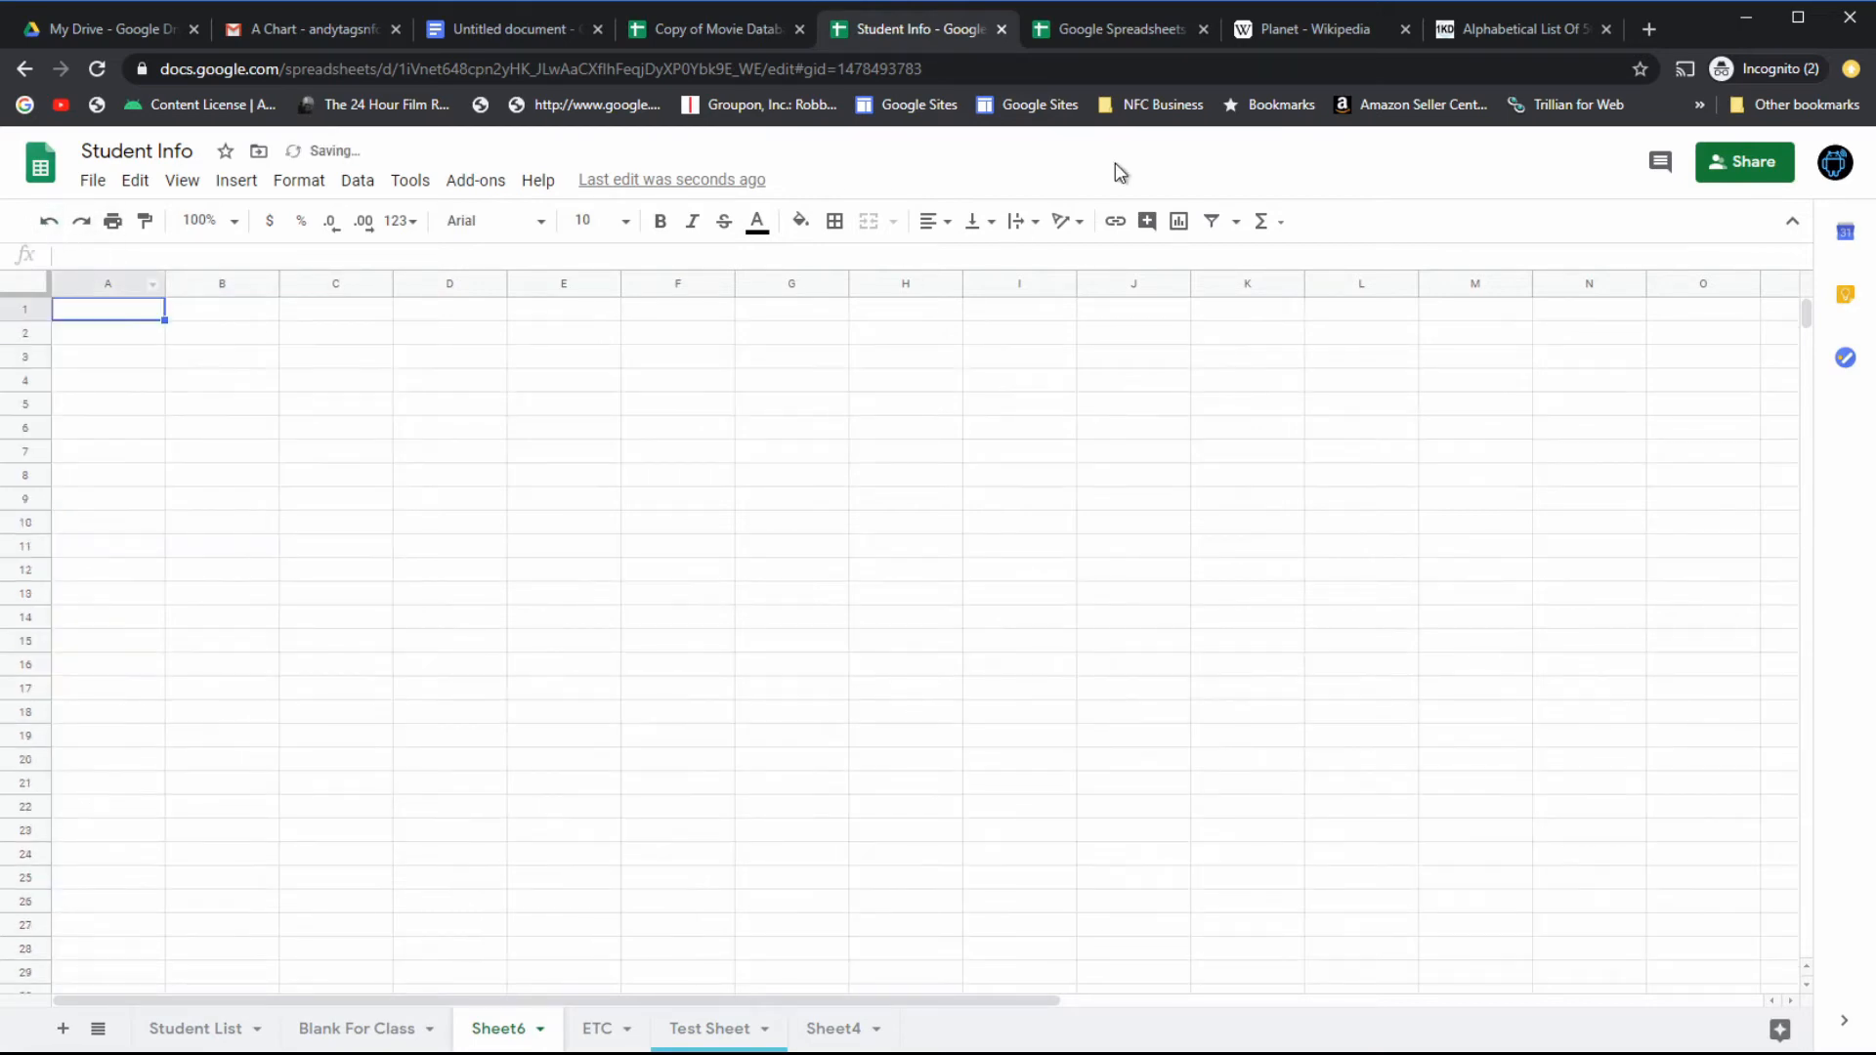
Switch to the alphabetical list of states web page and copy the third column of states, Nebraska through Pennsylvania.
click(1333, 33)
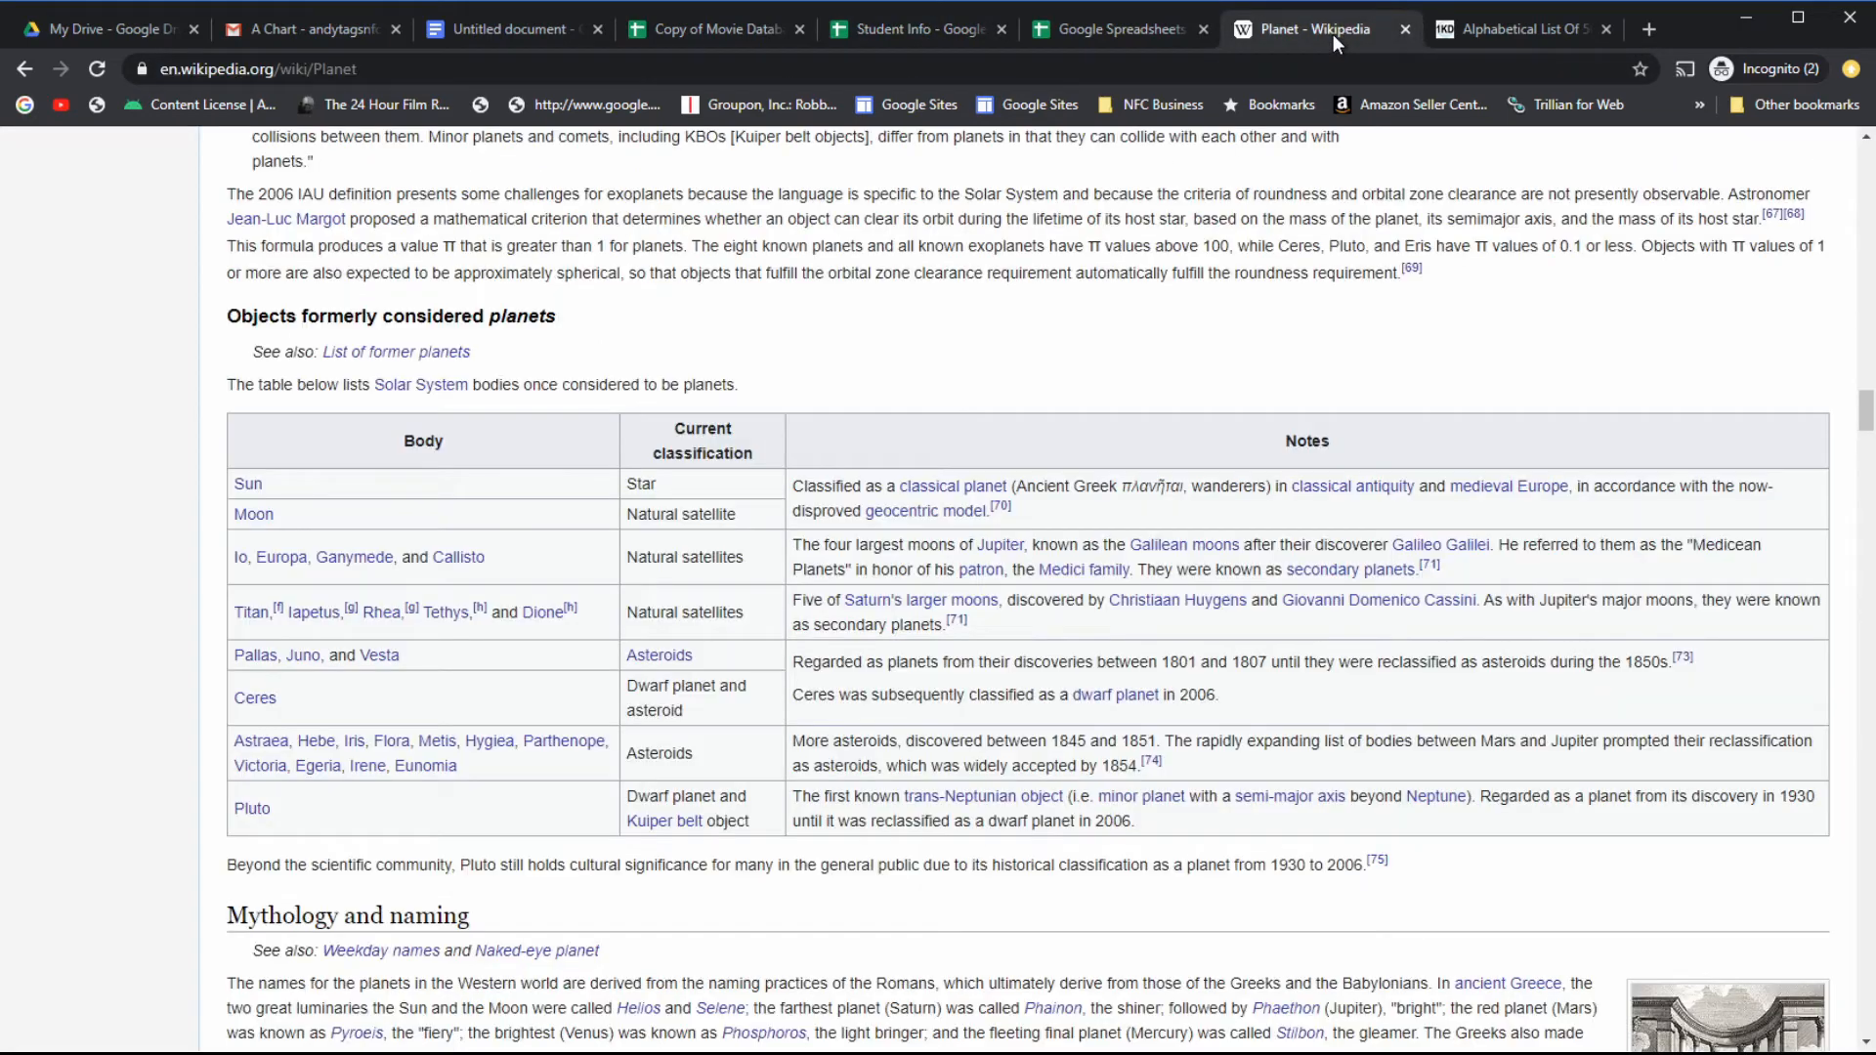
click(1466, 36)
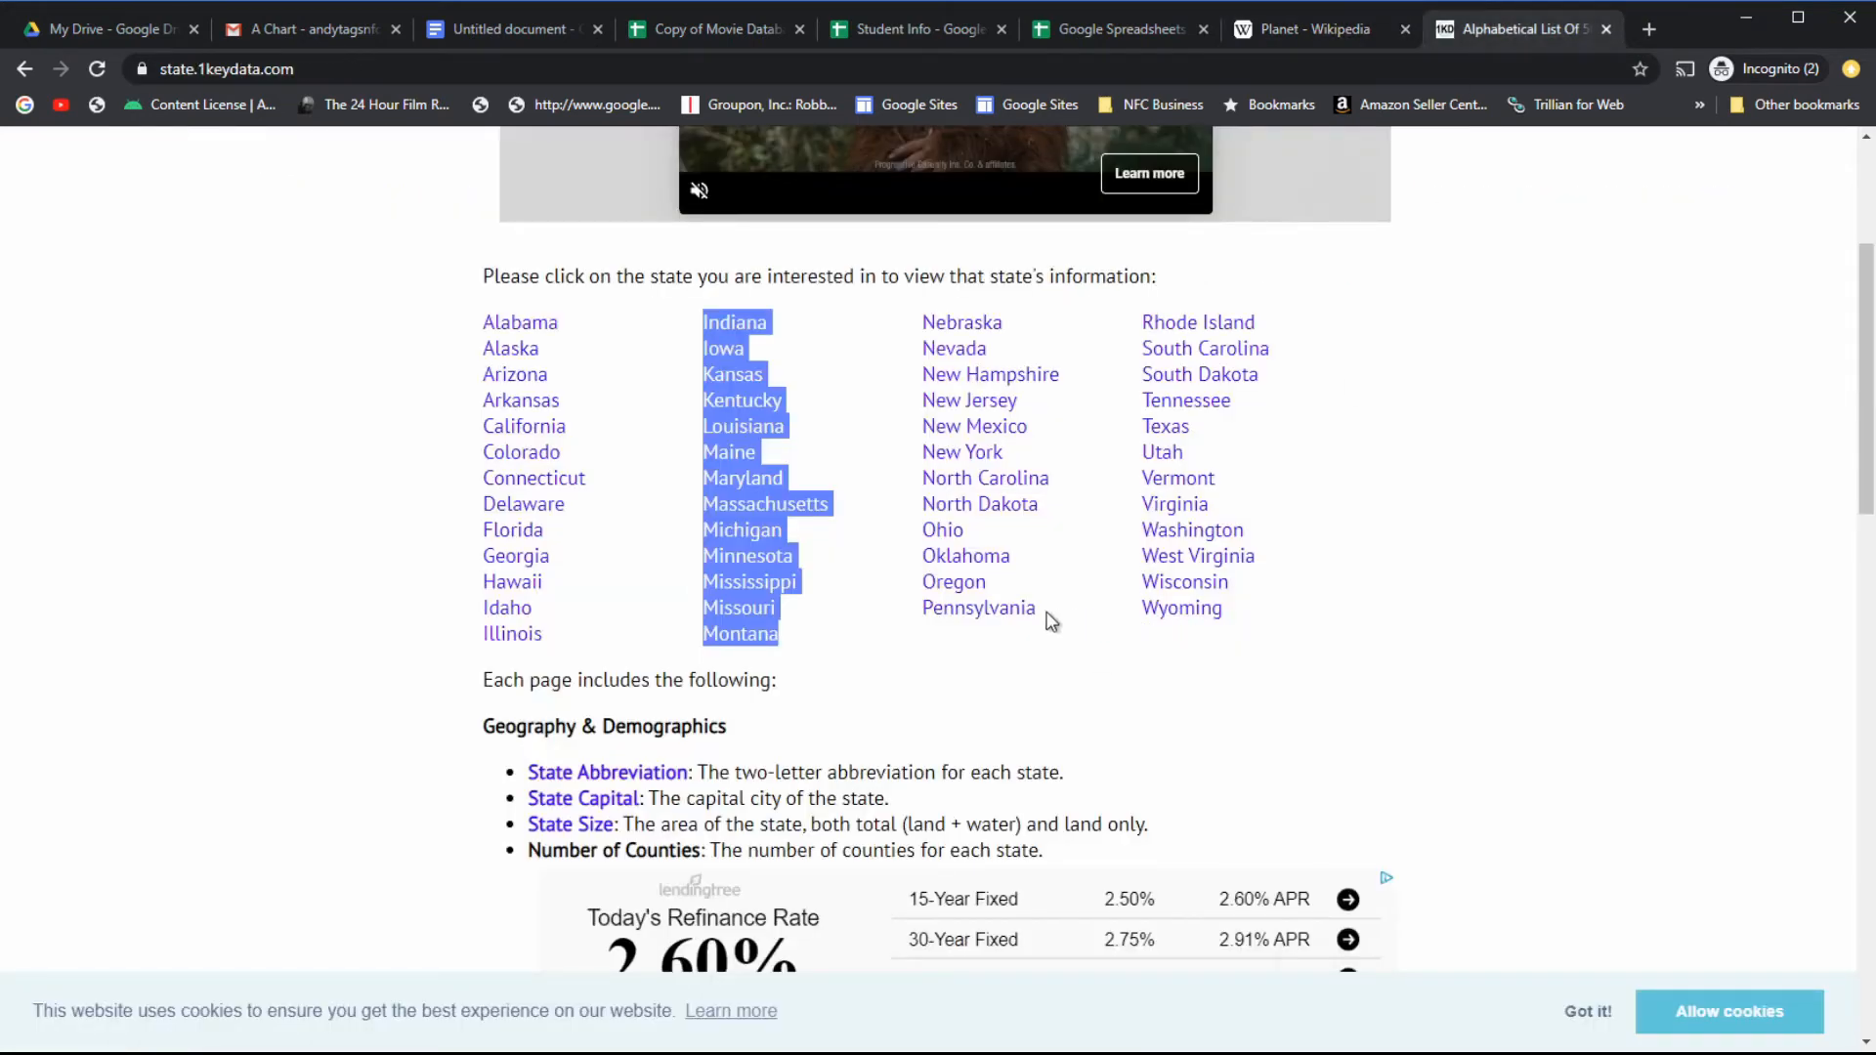
drag(1051, 620, 931, 326)
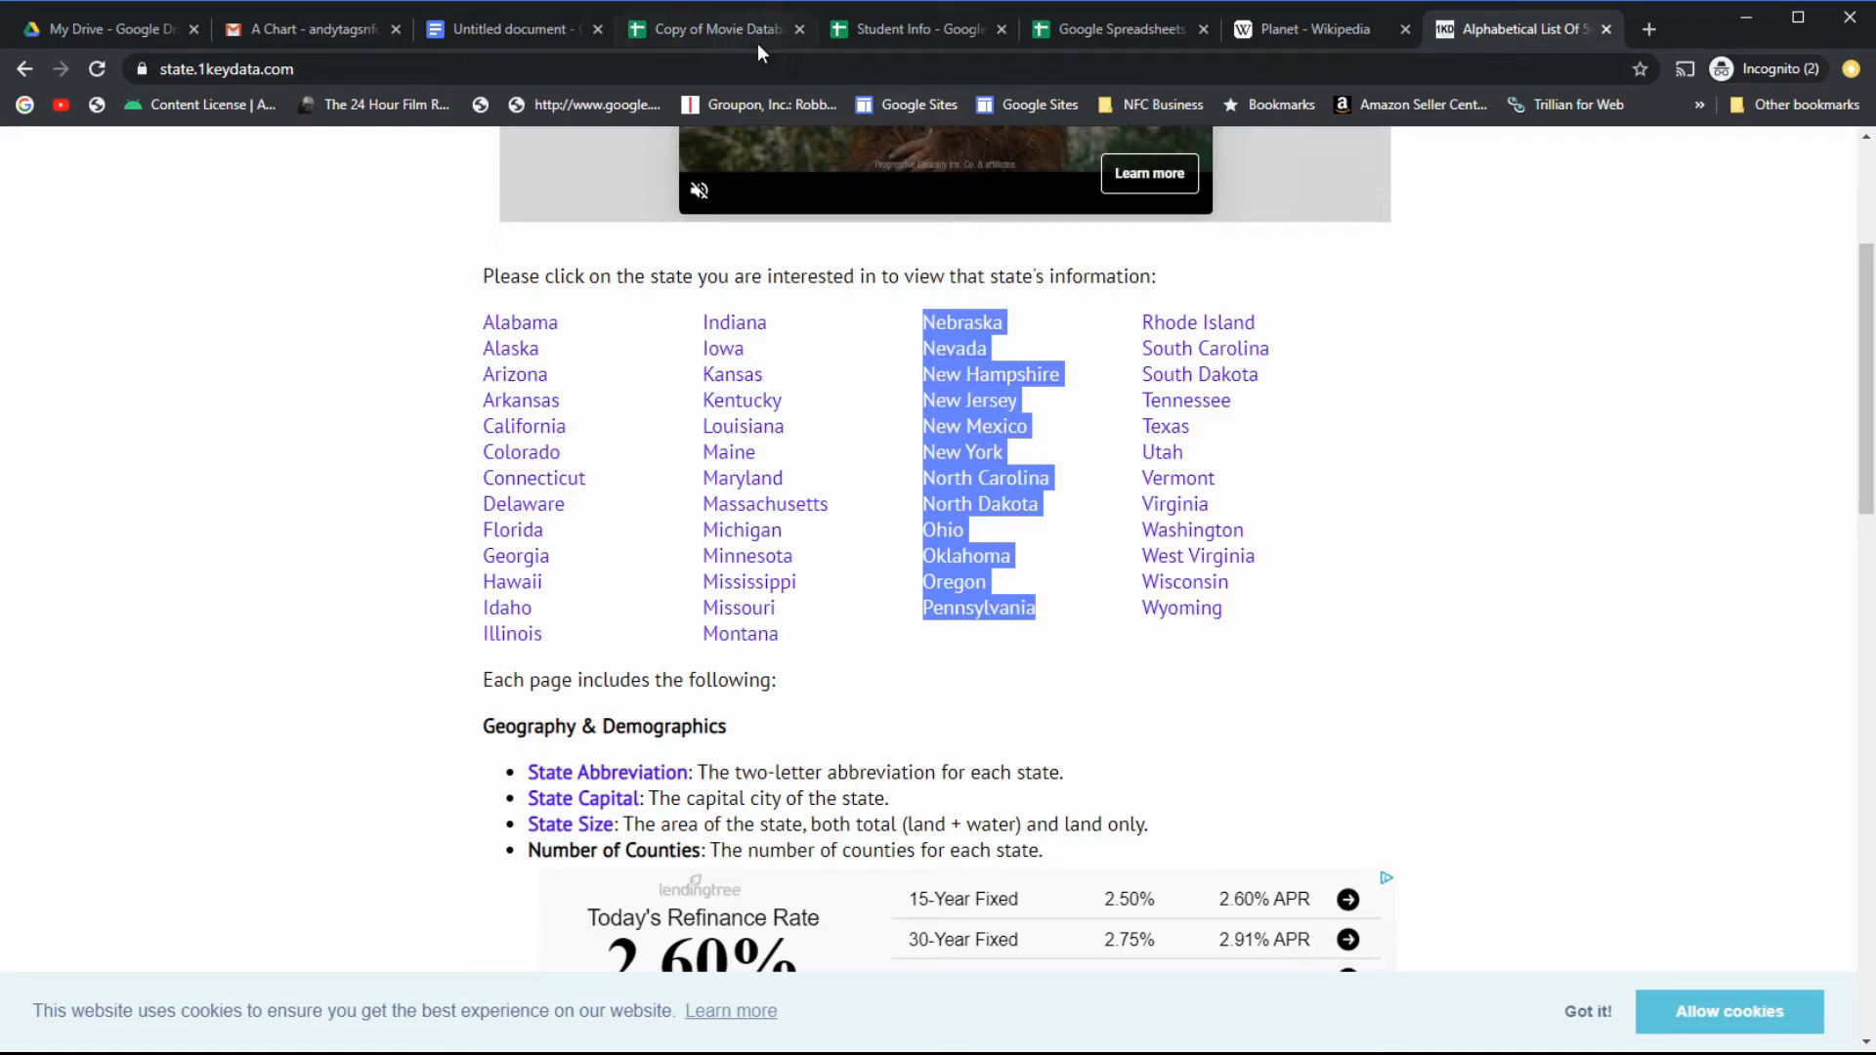
Return to the Student Info spreadsheet and paste the copied states at cell A1 of Sheet6 as values only.
click(1092, 31)
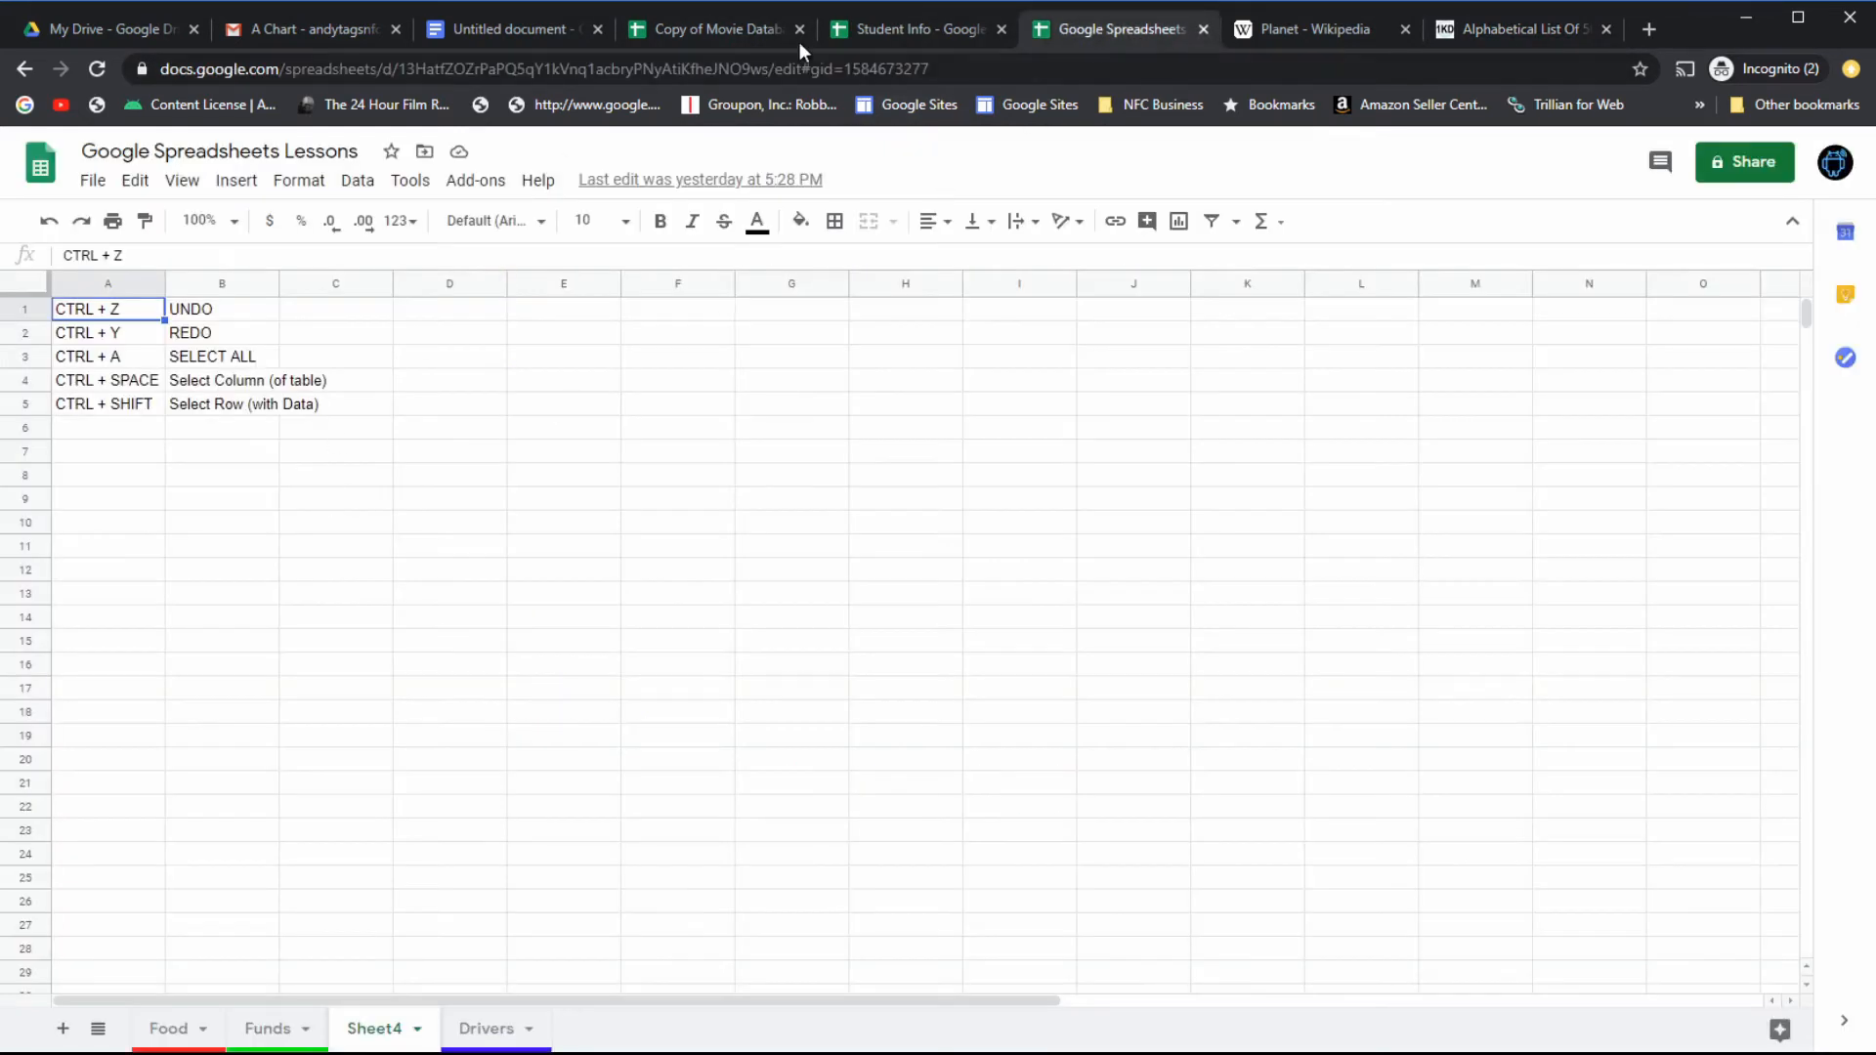
click(882, 30)
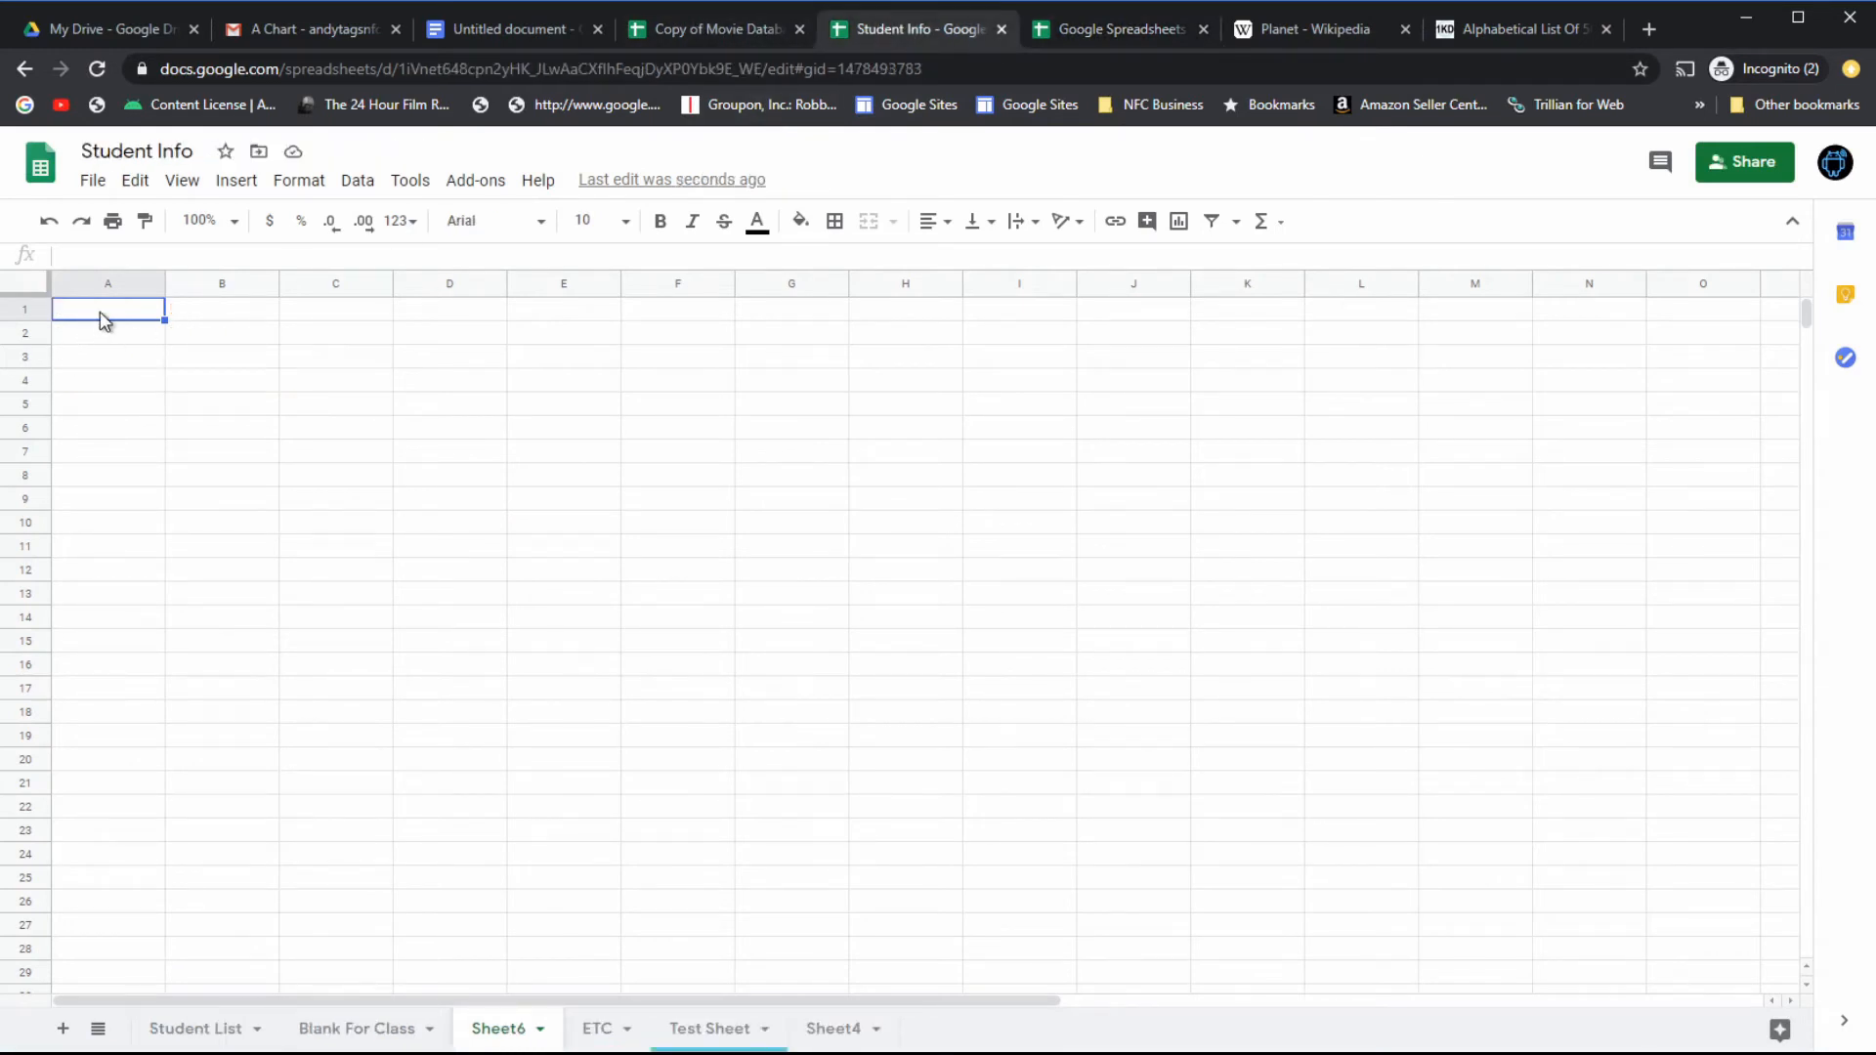
text(Nebraska Nevada New Hampshire New Jersey New Mexico New York North Carolina North Dakota Ohio Oklahoma Oregon Pennsylvania)
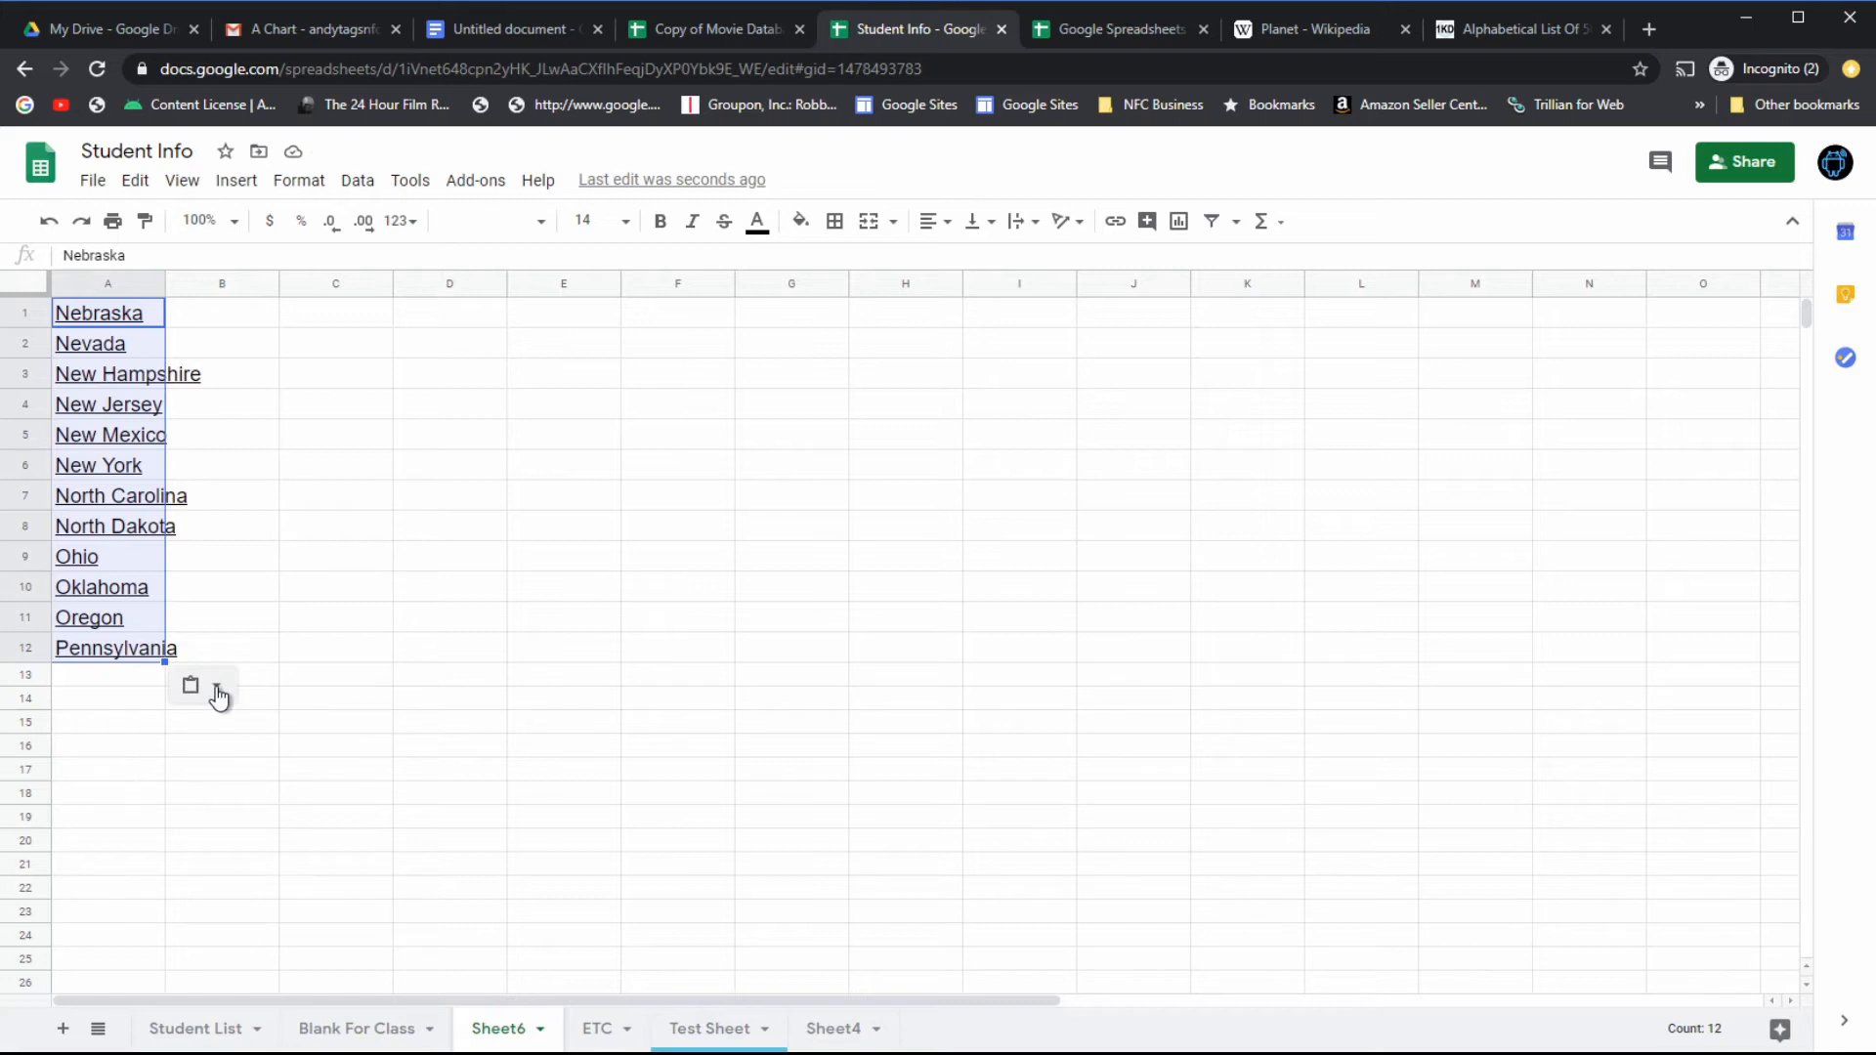
click(217, 692)
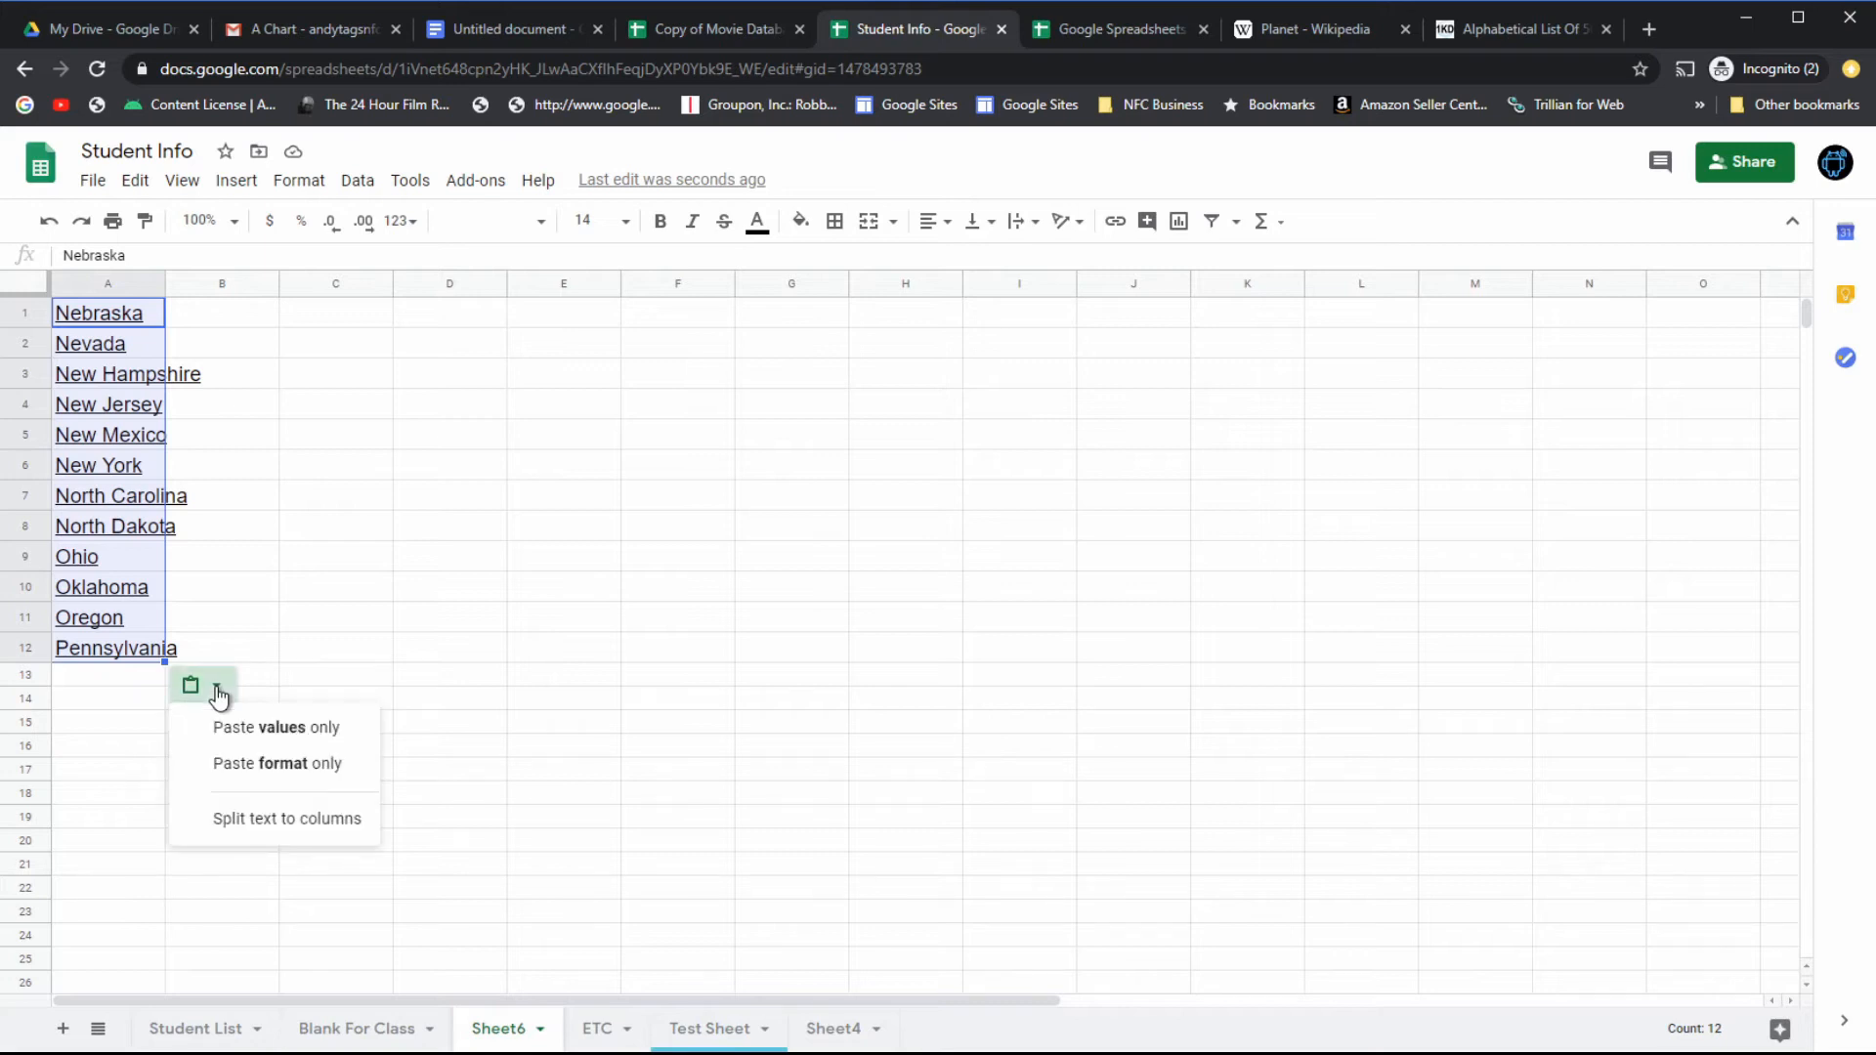
click(323, 735)
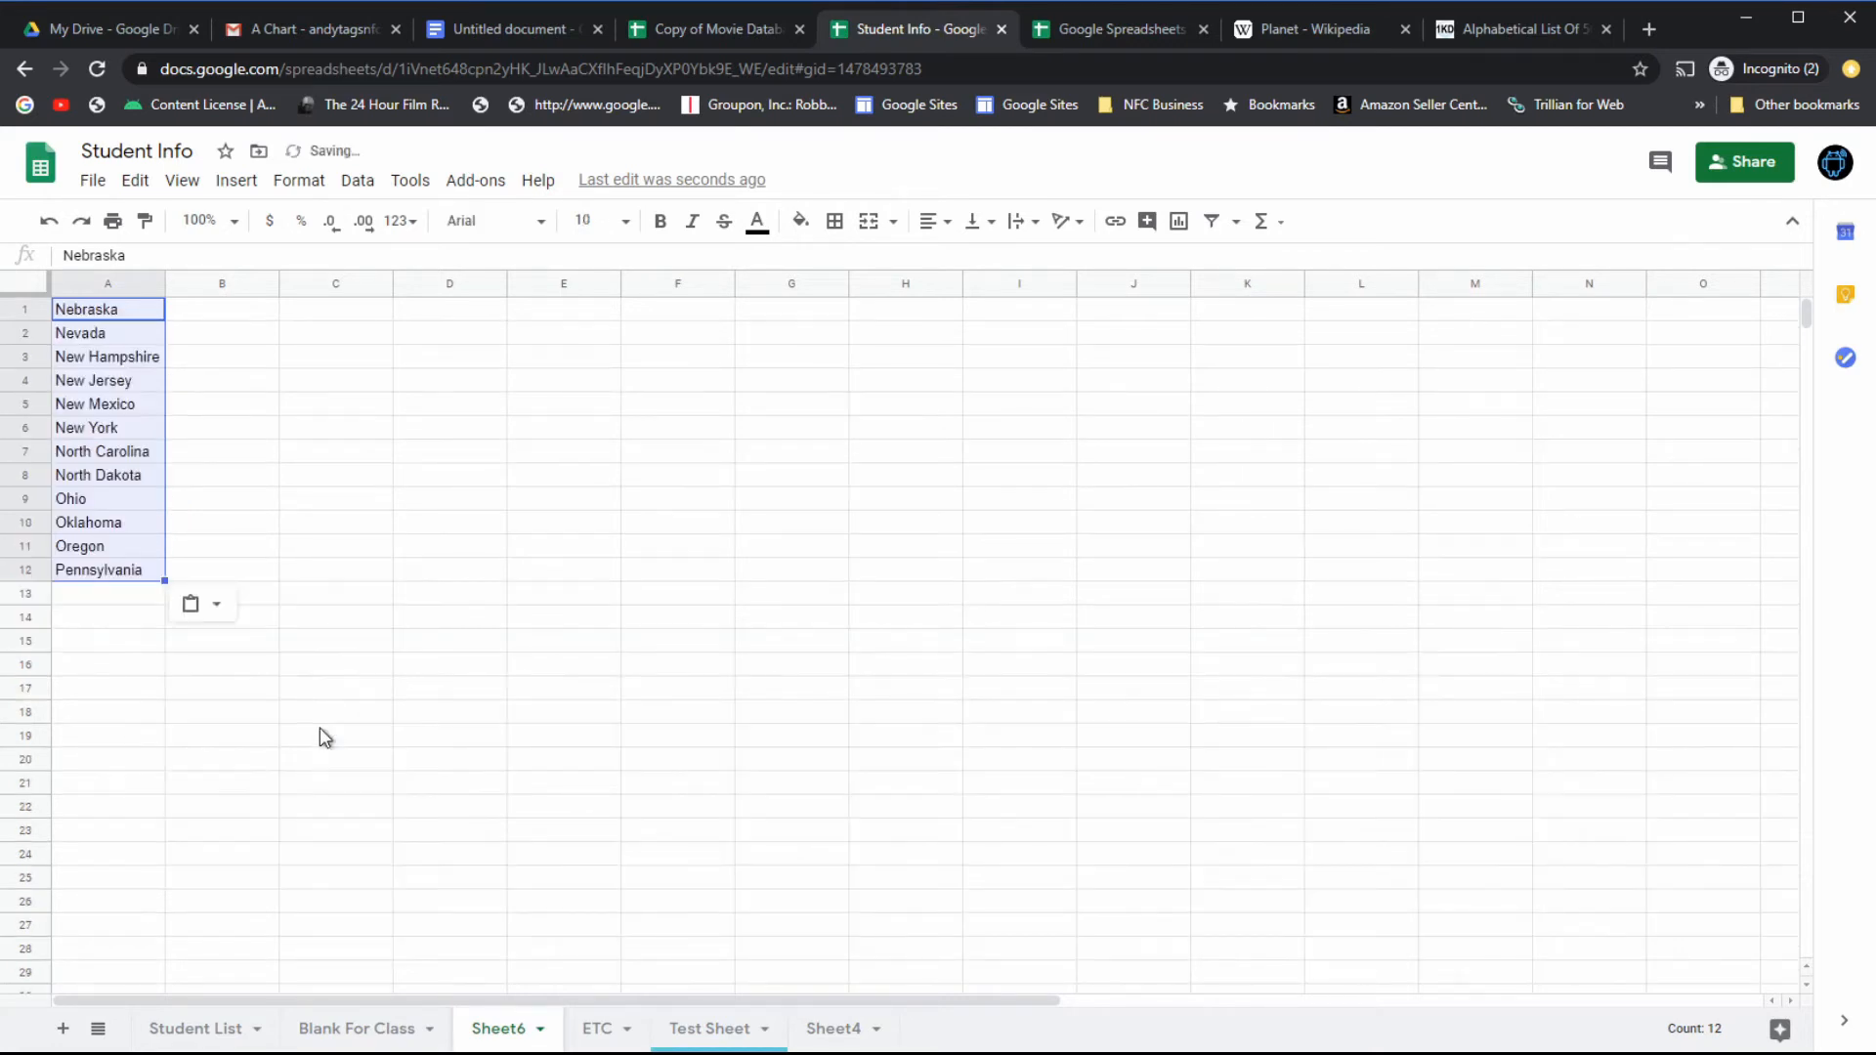
Examine the pasted state names in column A for remaining links and source formatting.
click(131, 332)
click(133, 311)
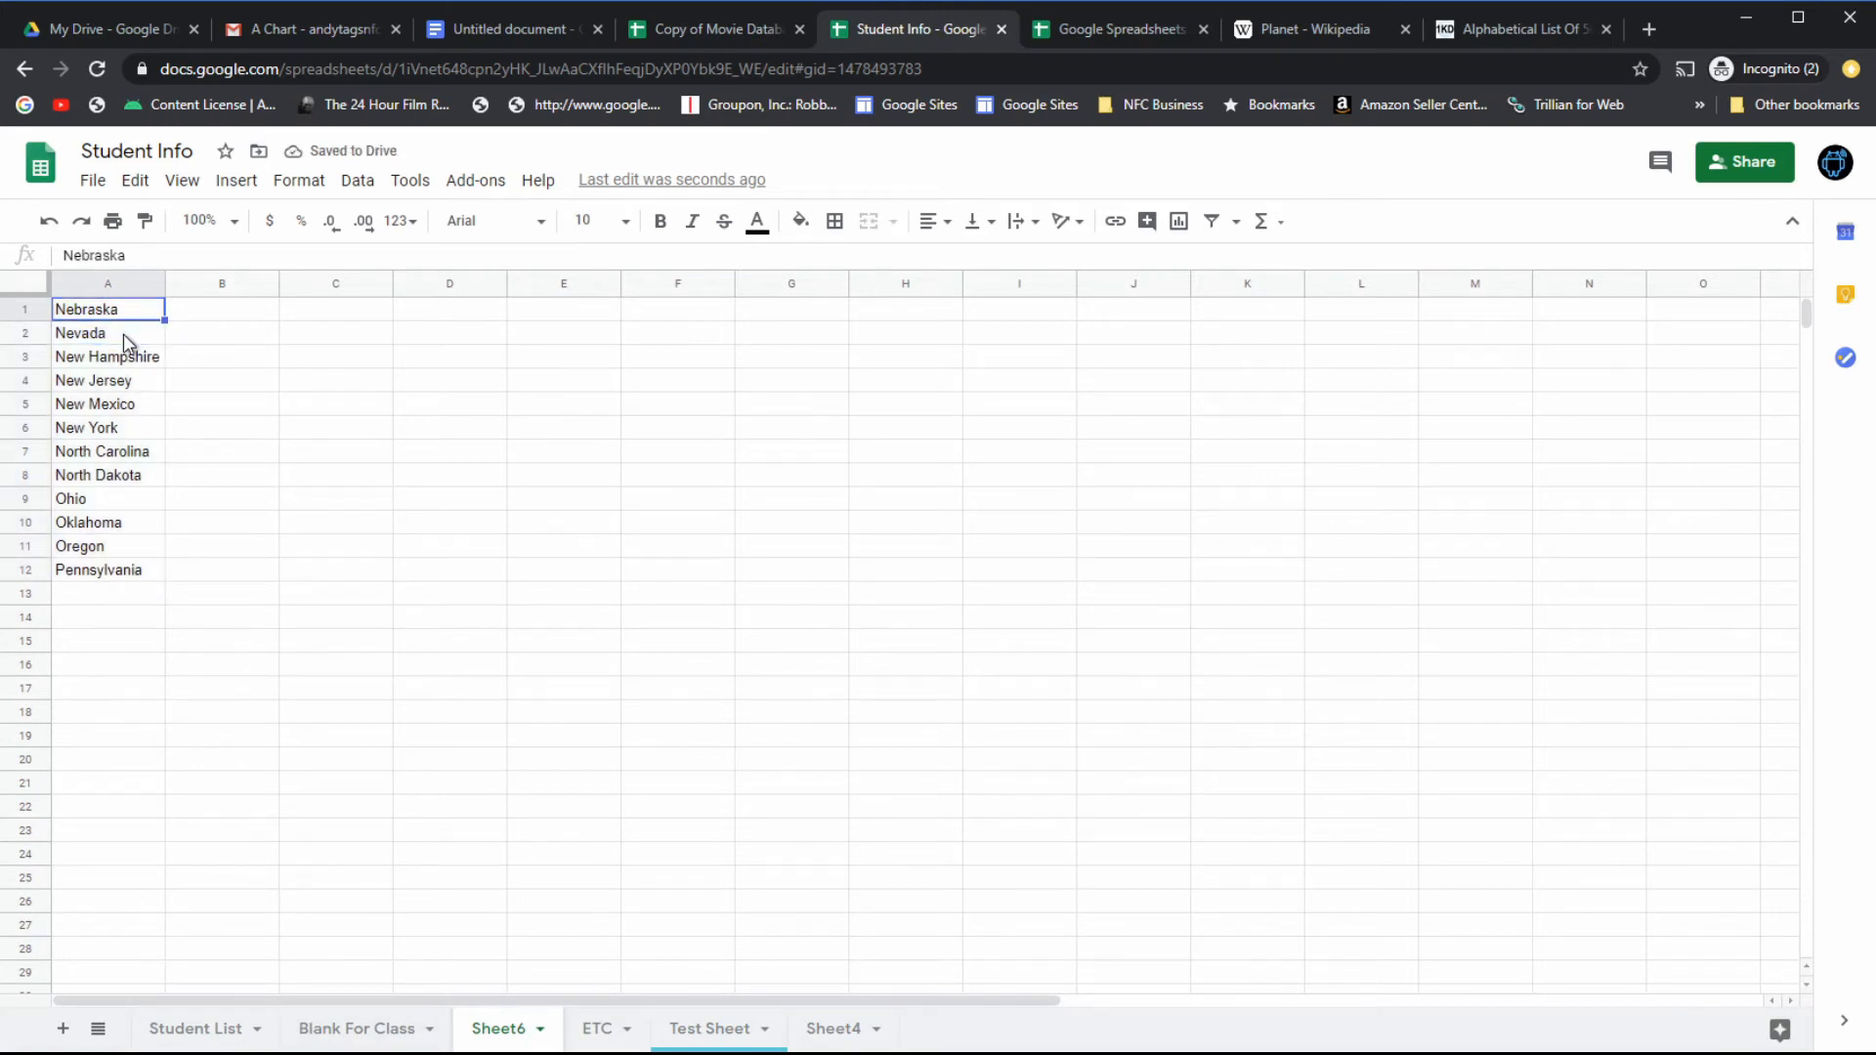
click(123, 332)
click(123, 357)
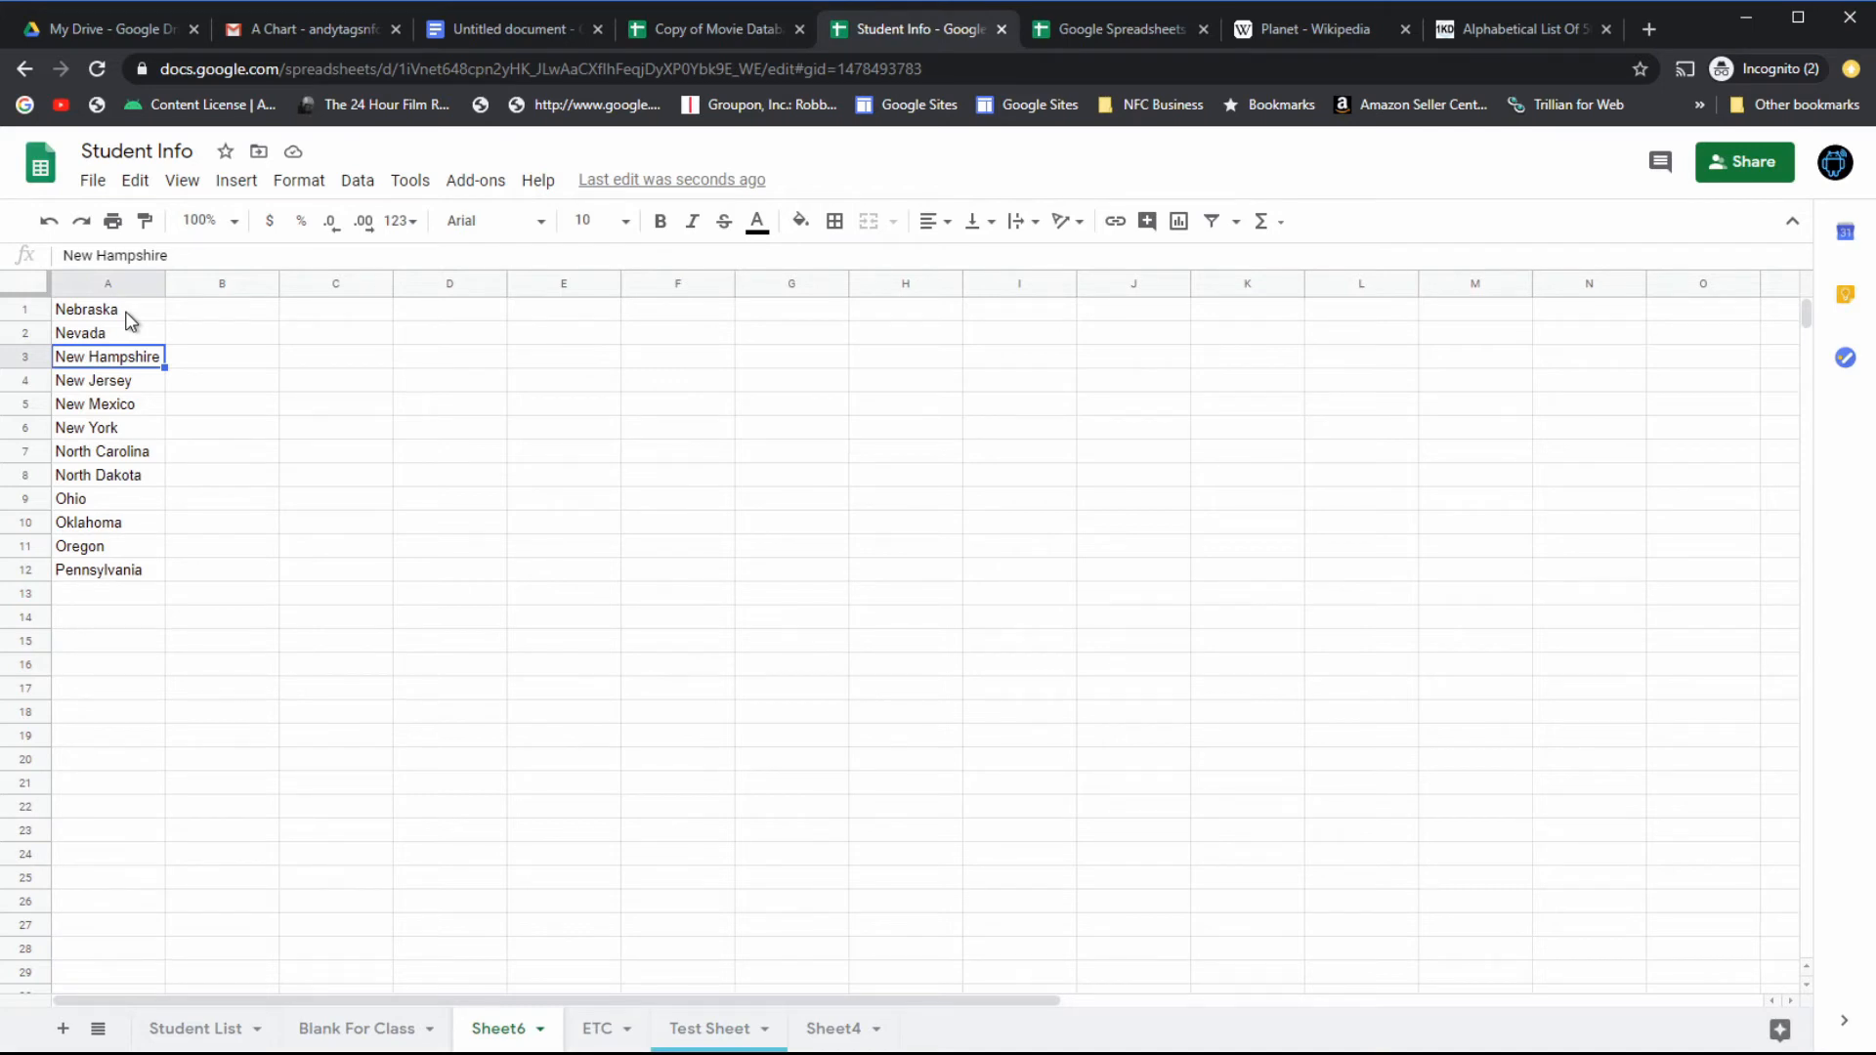
click(127, 315)
click(123, 384)
click(125, 431)
click(125, 474)
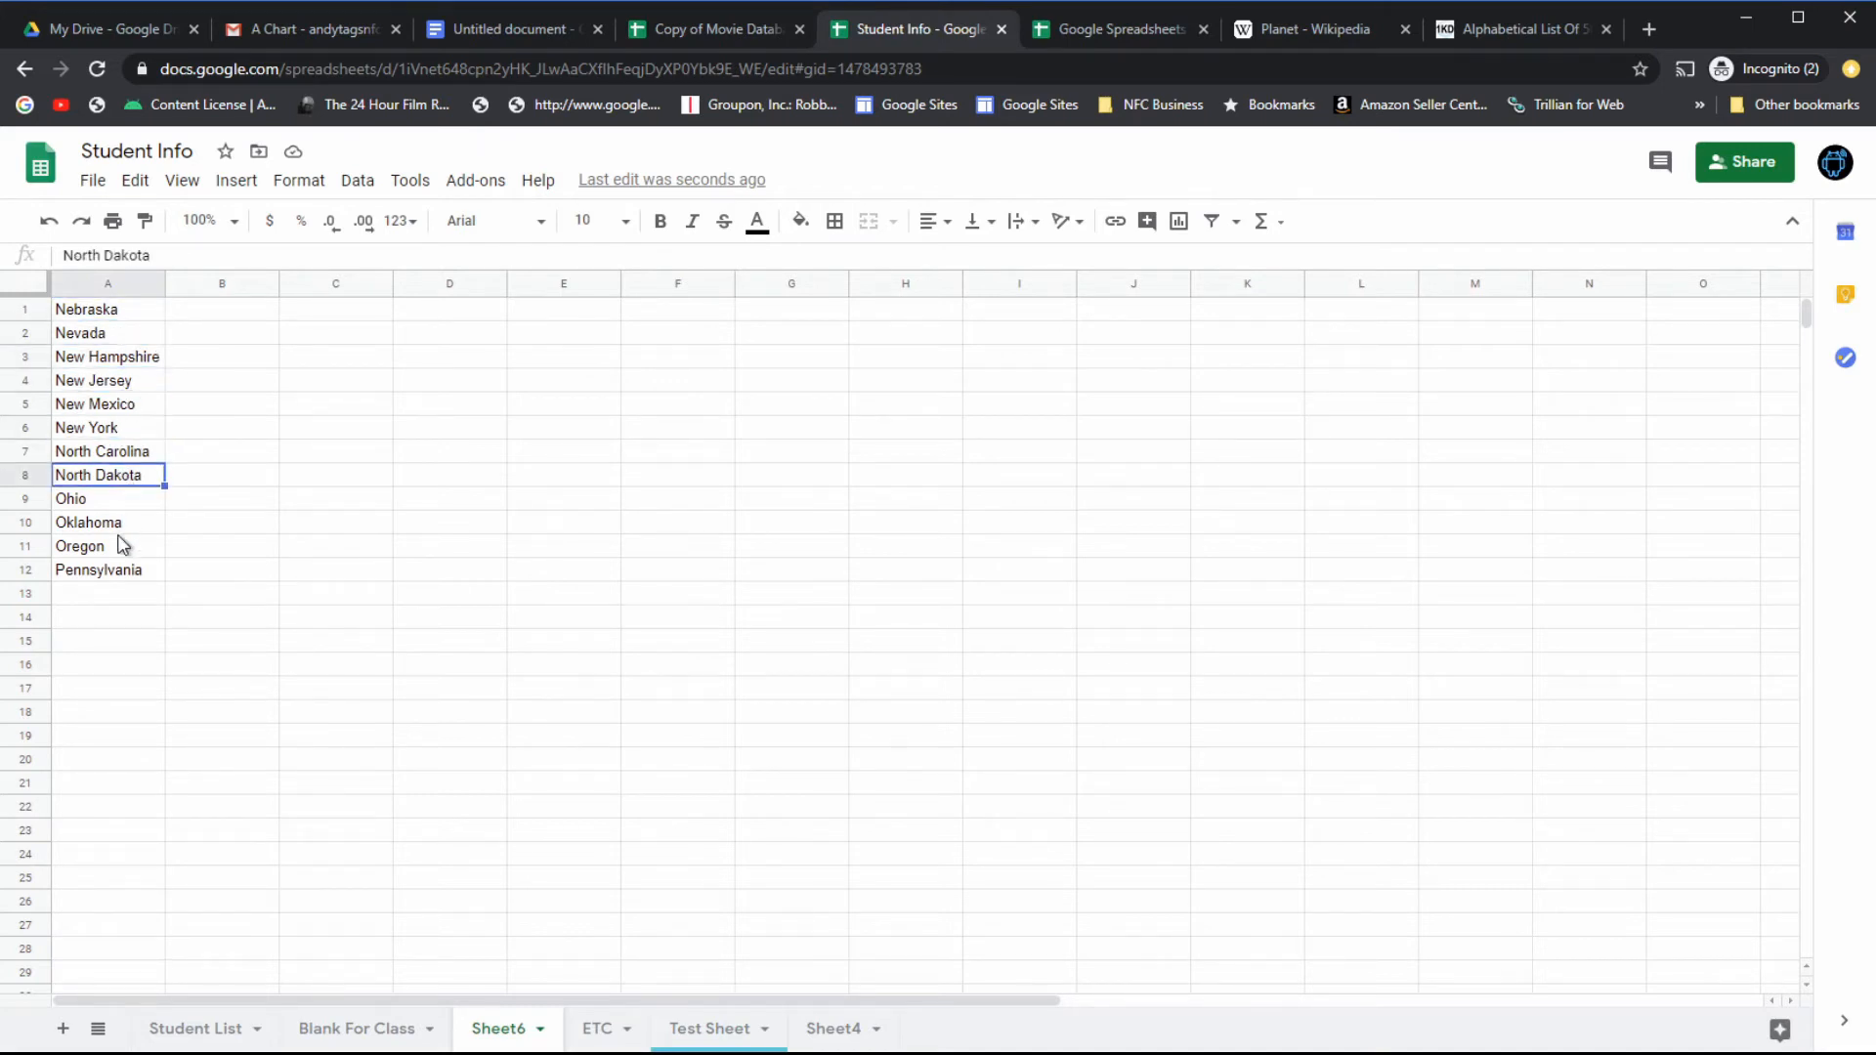
click(116, 568)
click(123, 317)
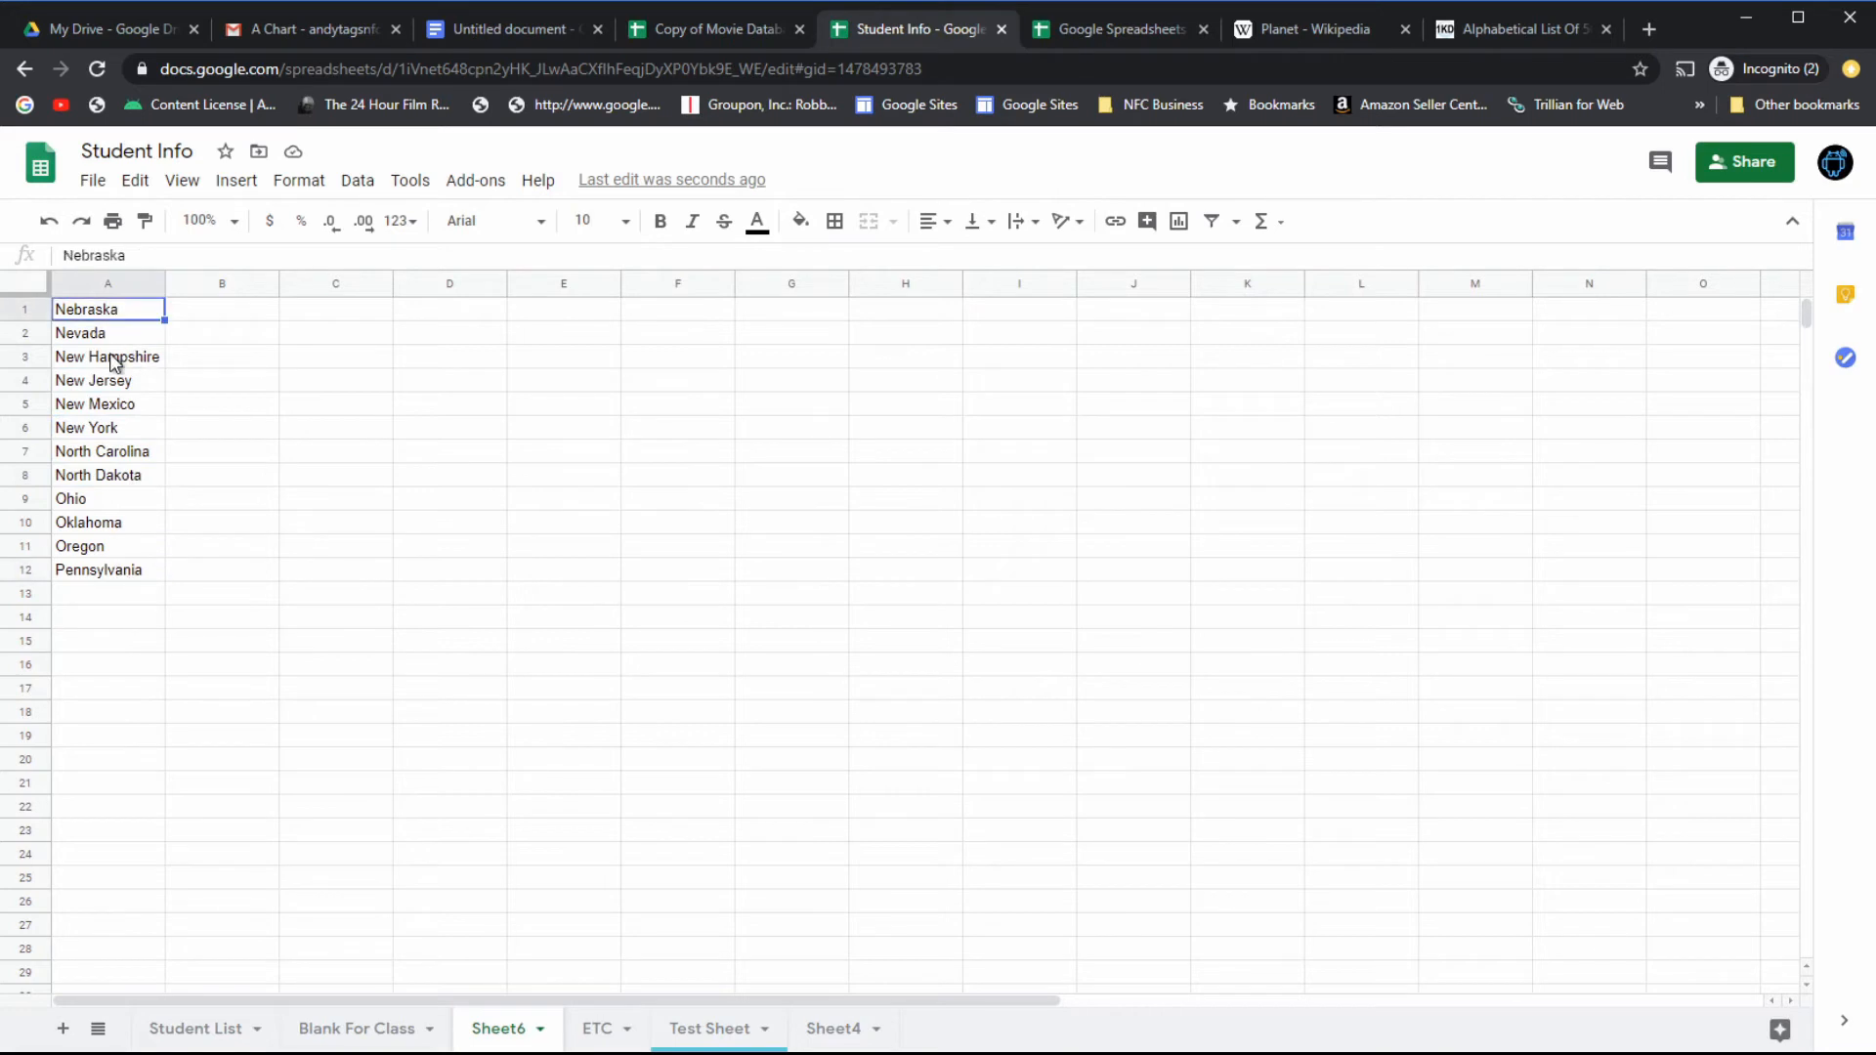
click(119, 574)
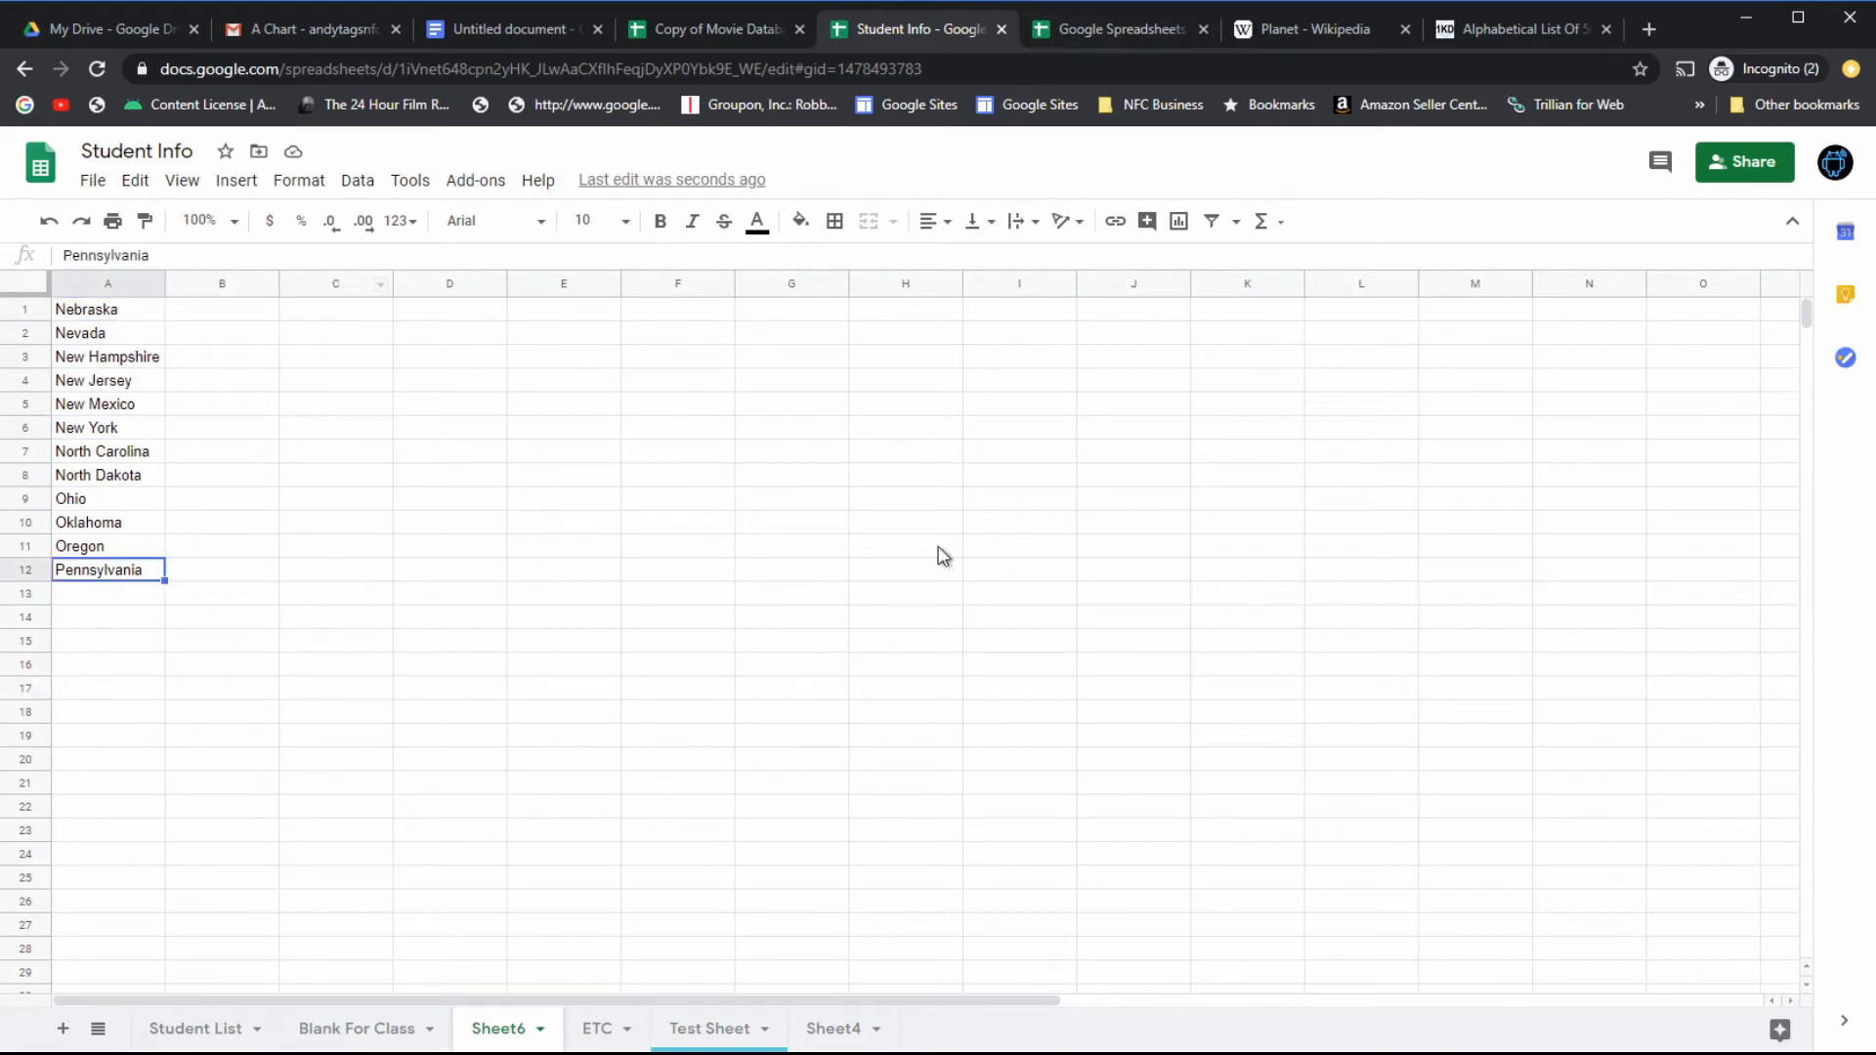
Compare with the states web page, then undo the values-only paste and the original paste to return Sheet6 to blank.
click(1522, 25)
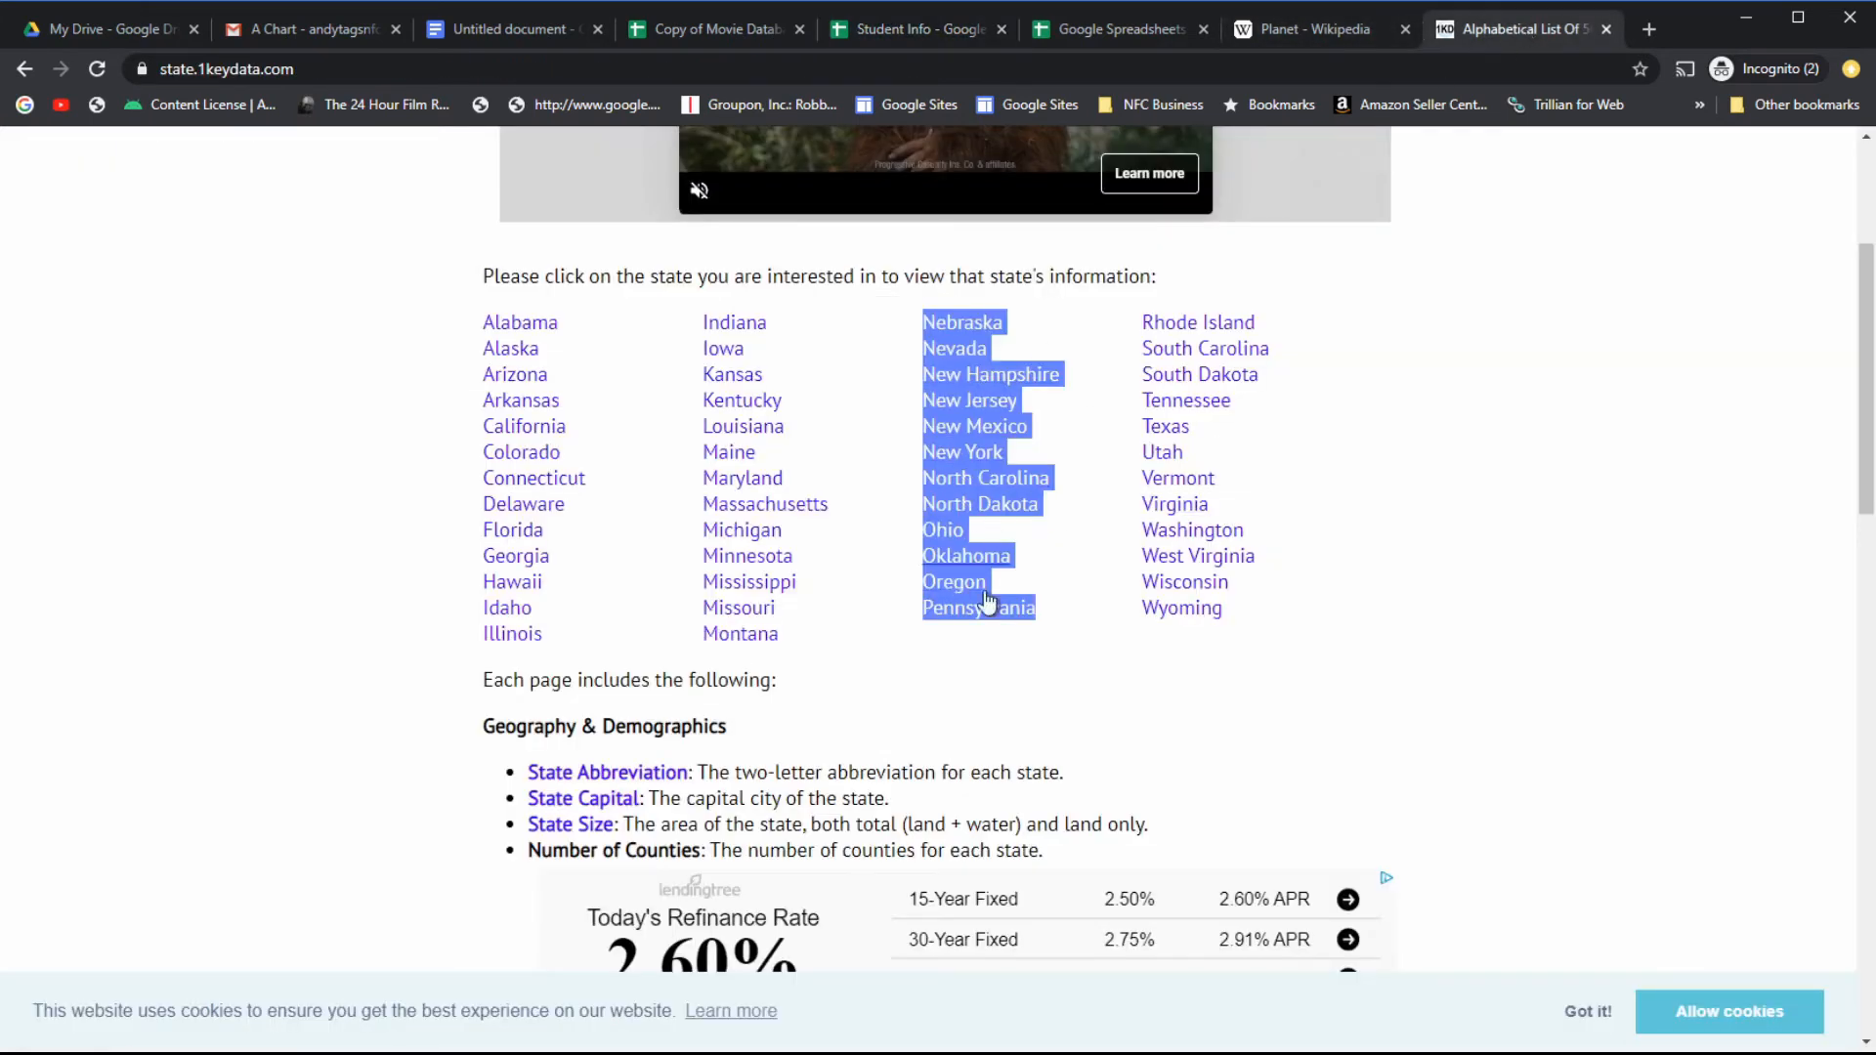
click(919, 27)
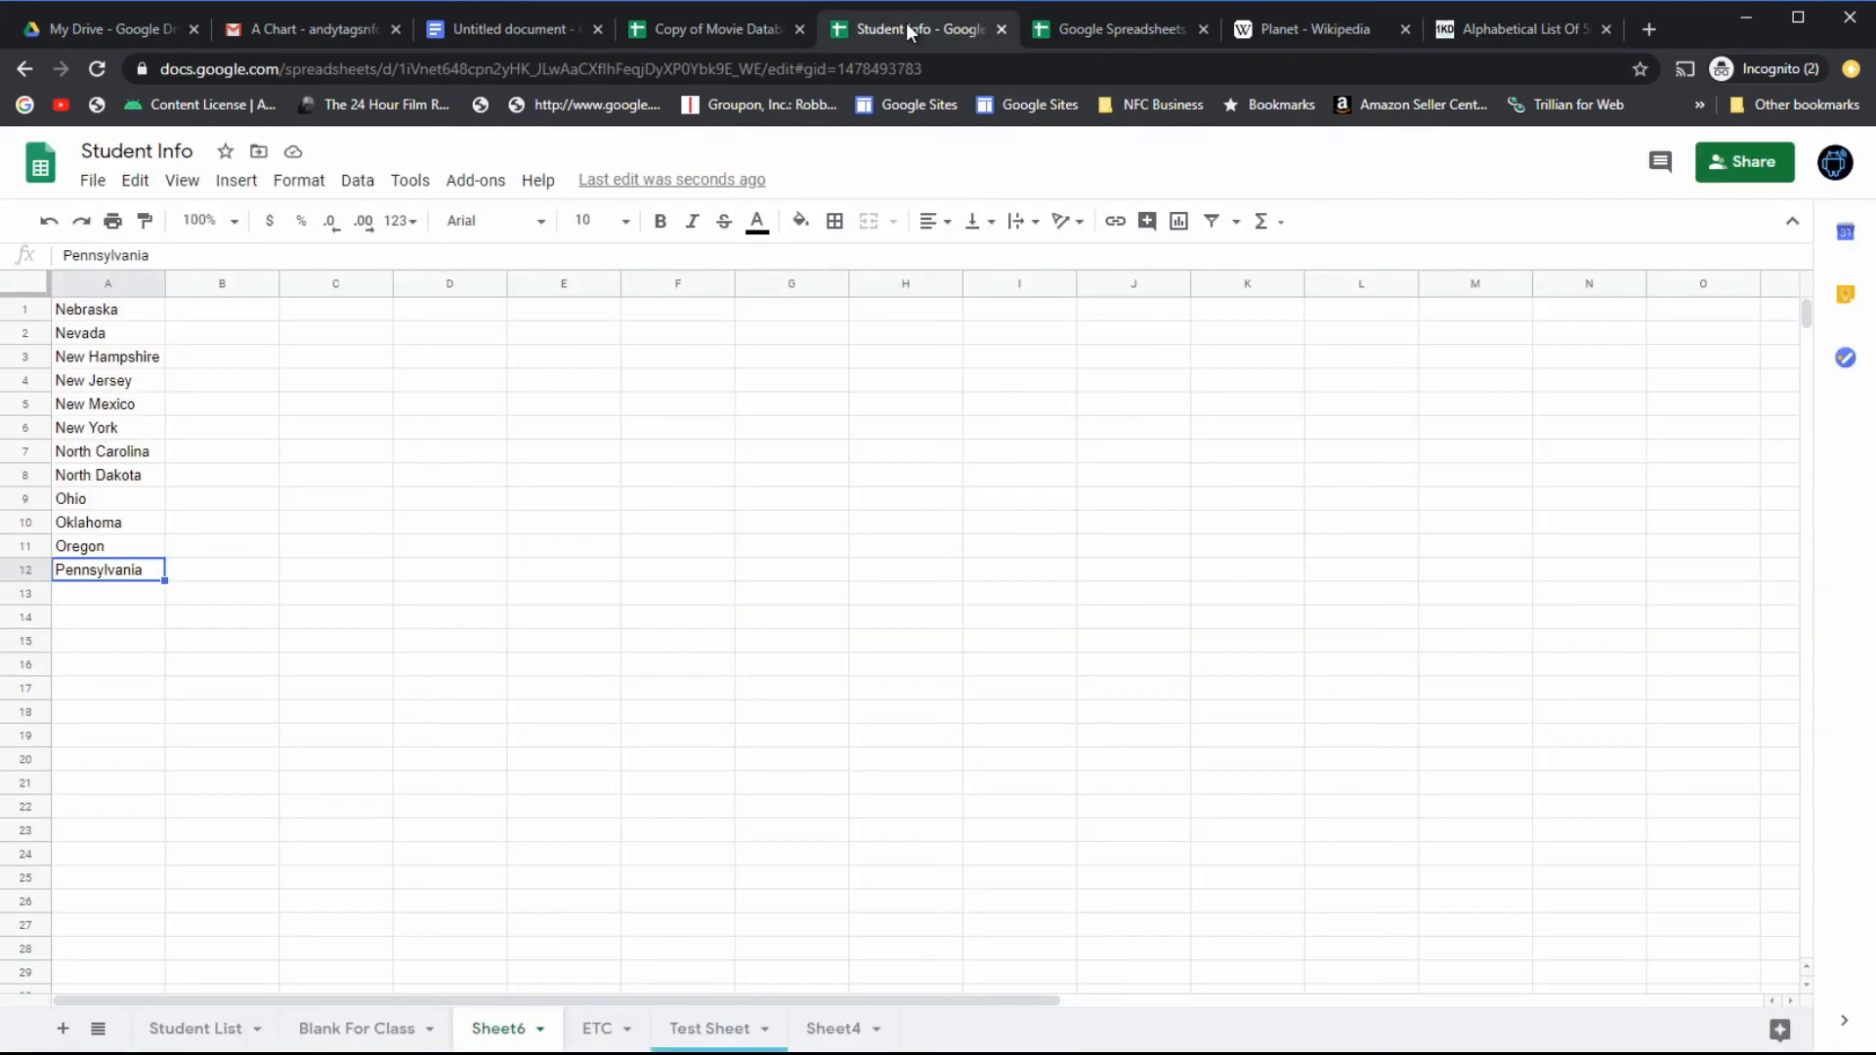
click(49, 221)
click(49, 221)
click(470, 435)
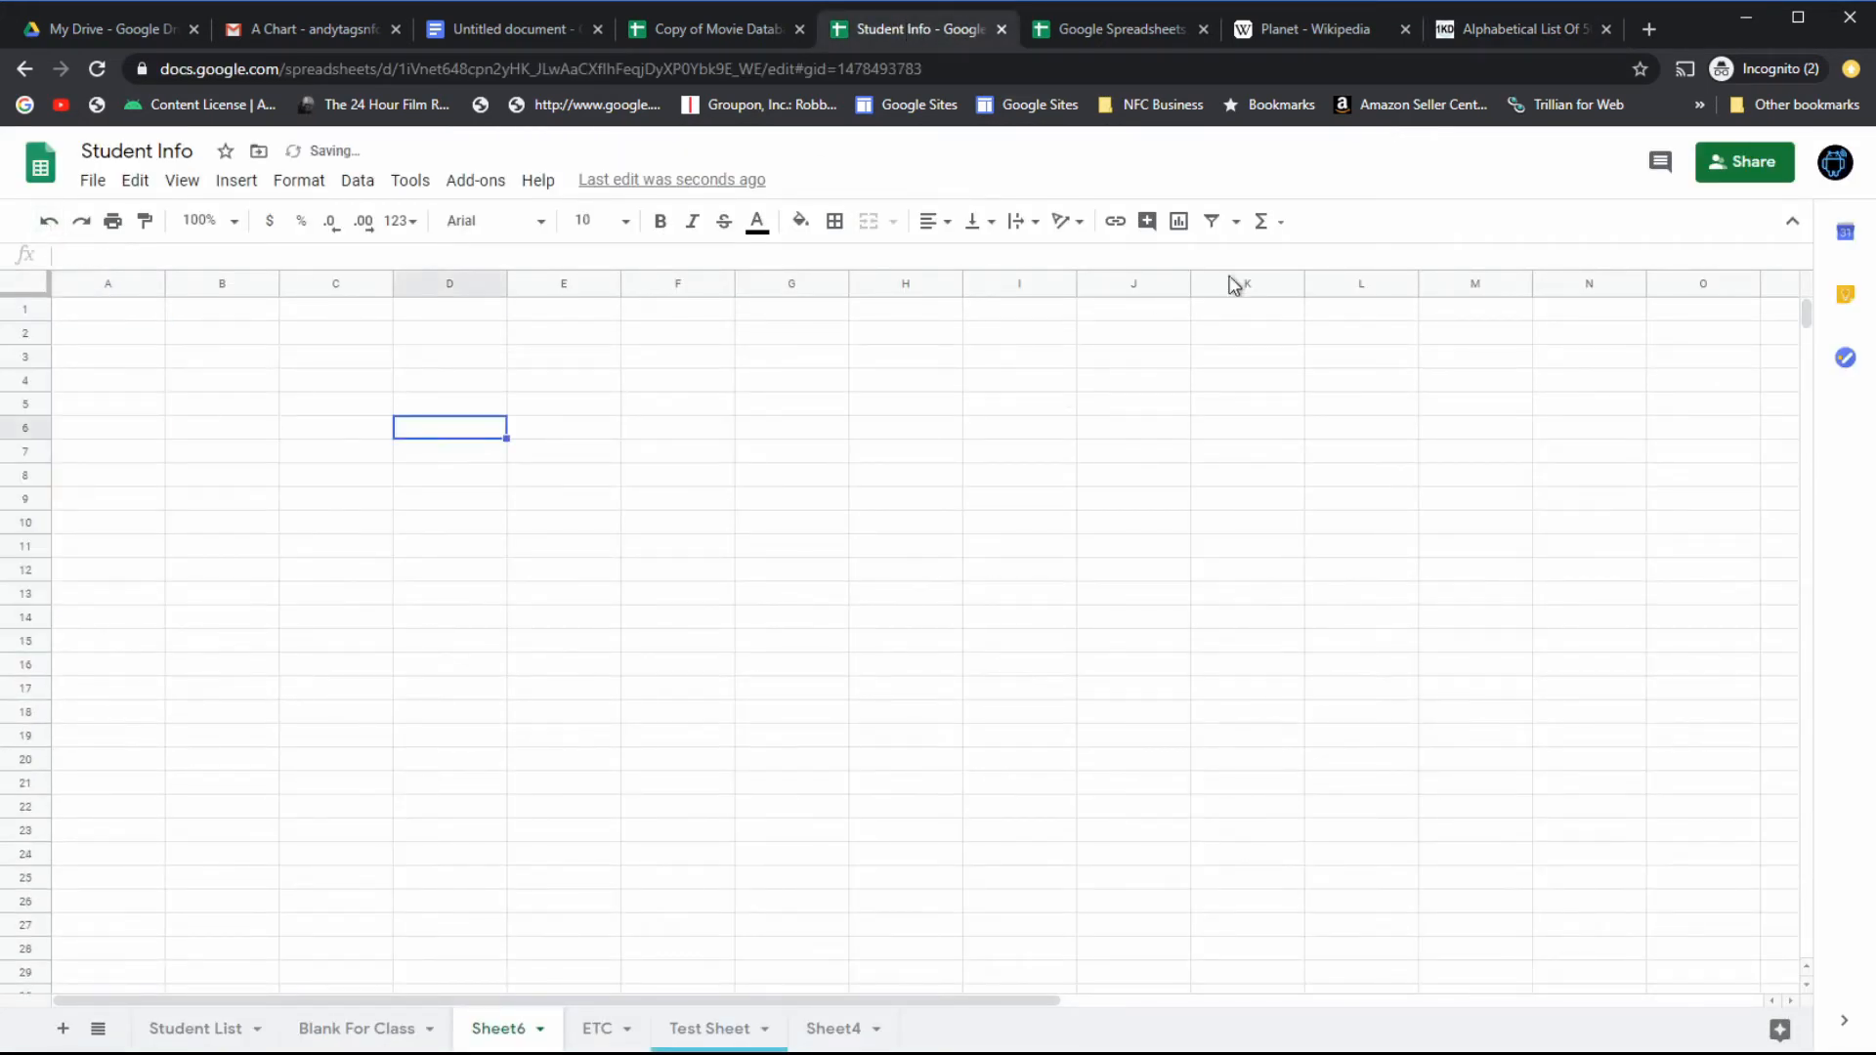
Copy the table of objects formerly considered planets from the Wikipedia Planet page and paste it at cell B4 of Sheet6.
click(1304, 26)
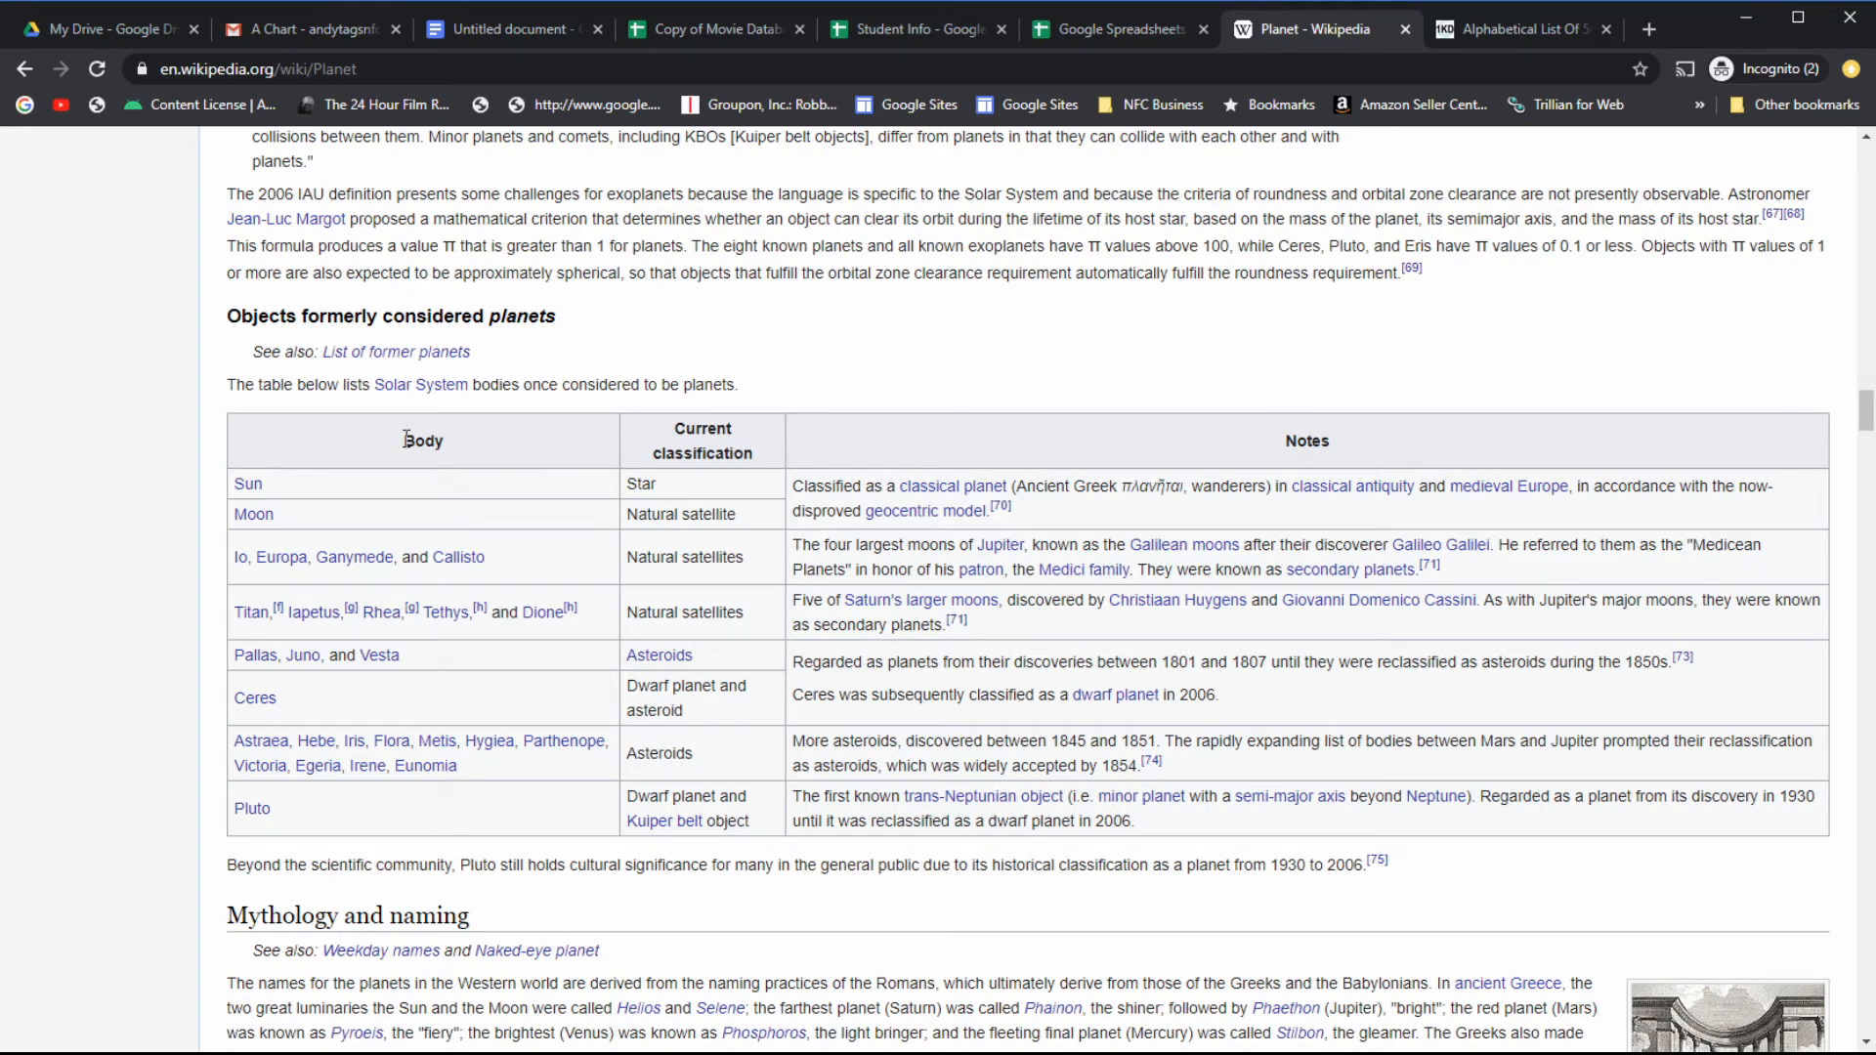
drag(403, 439, 1208, 843)
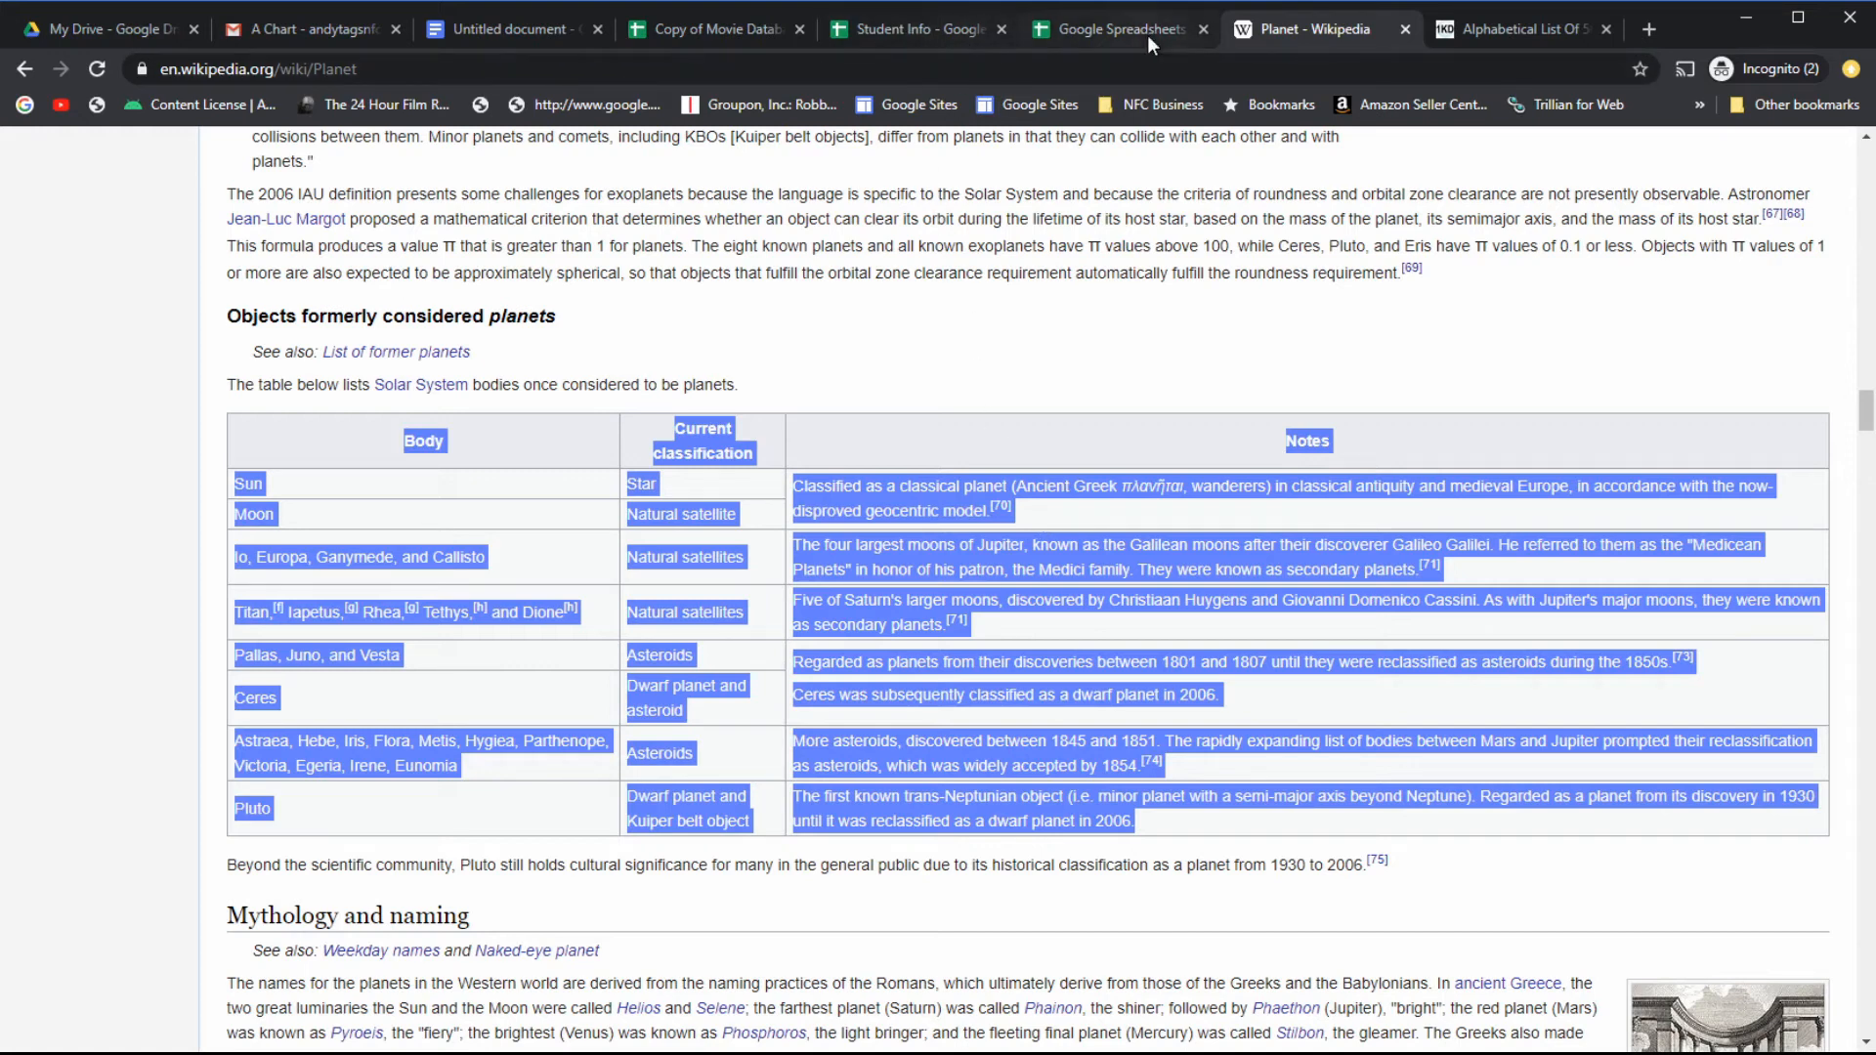
click(896, 26)
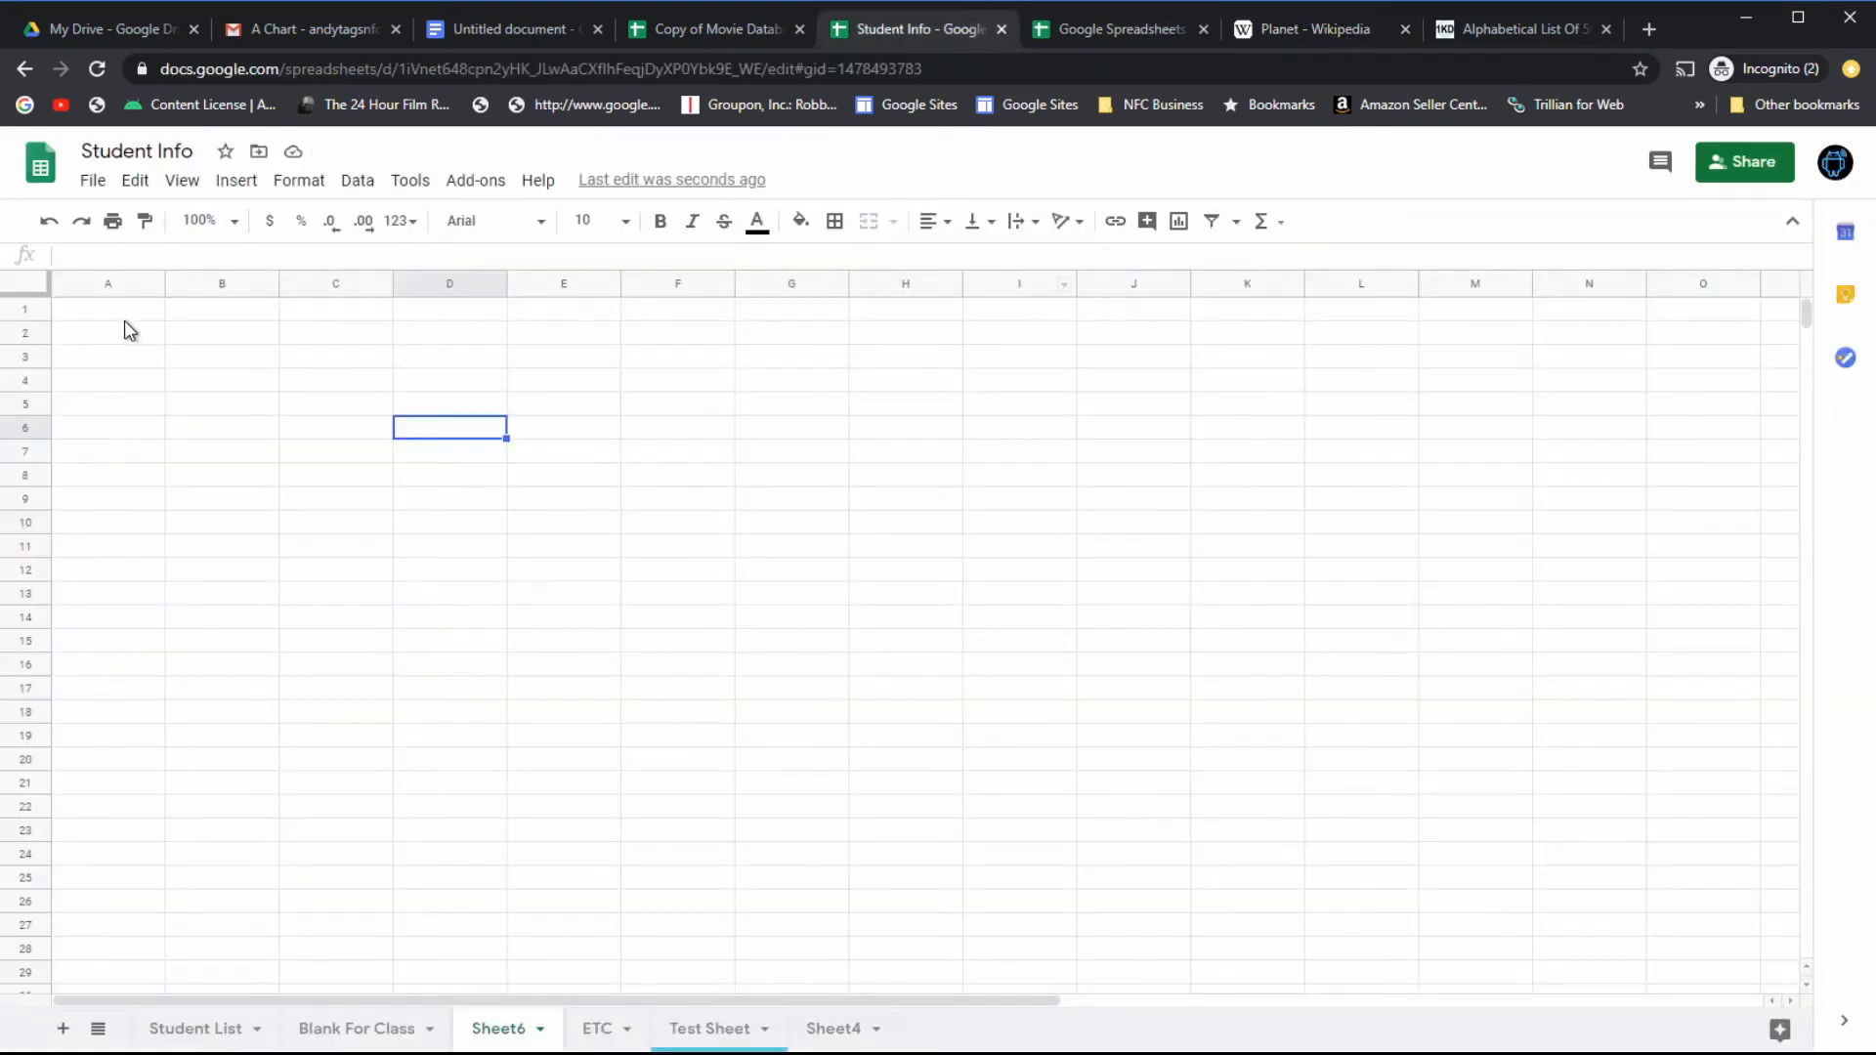
click(234, 386)
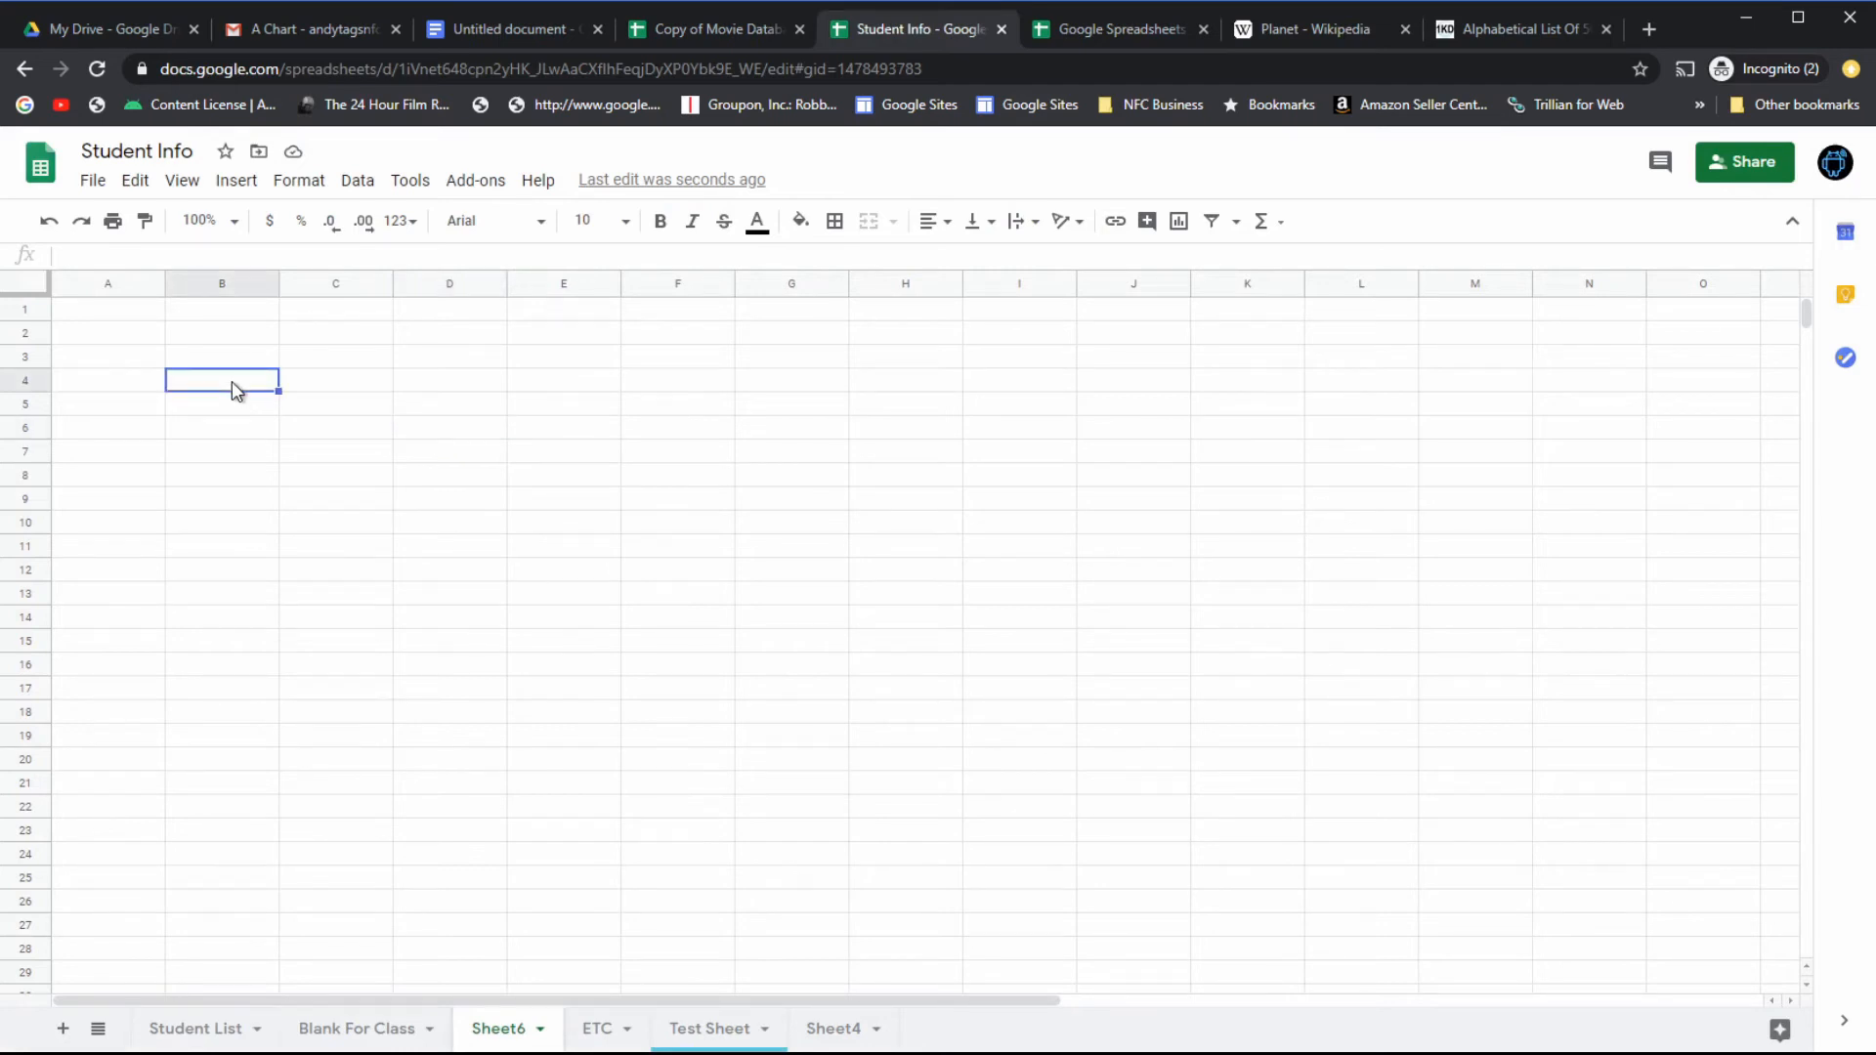
key(ctrl+v)
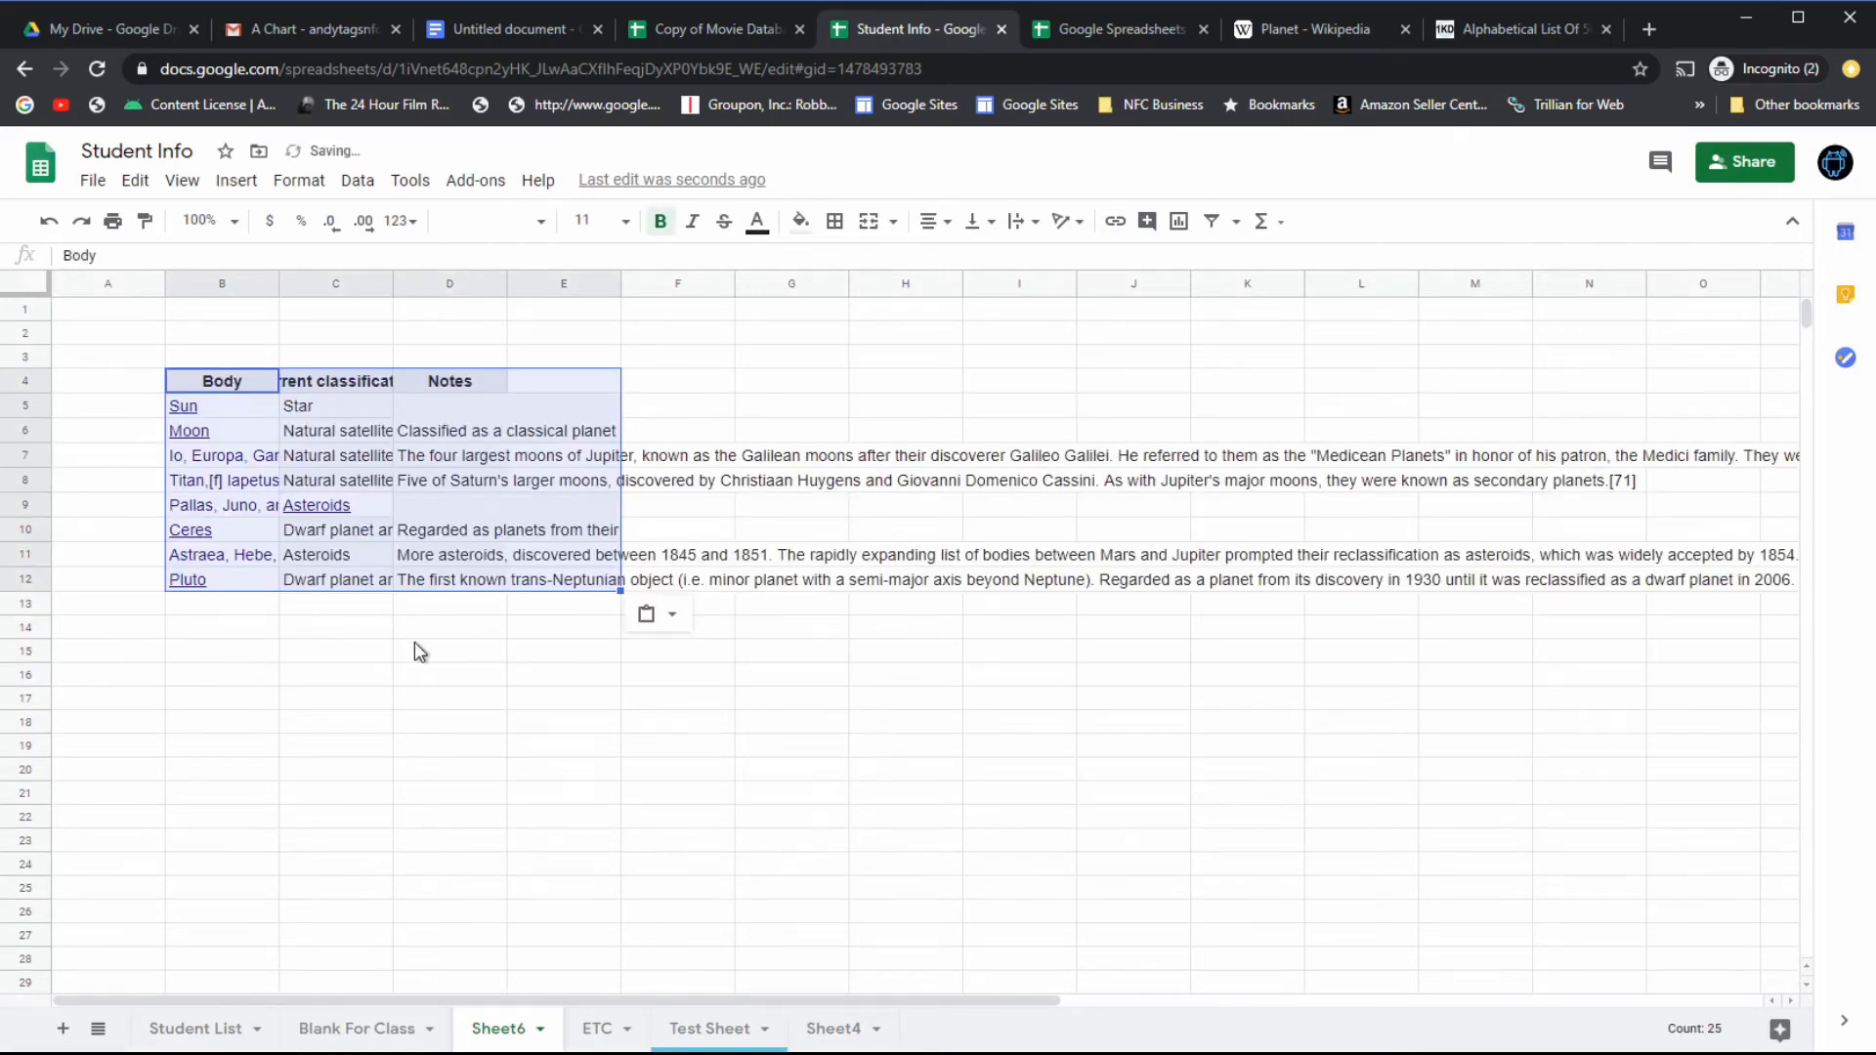
click(352, 630)
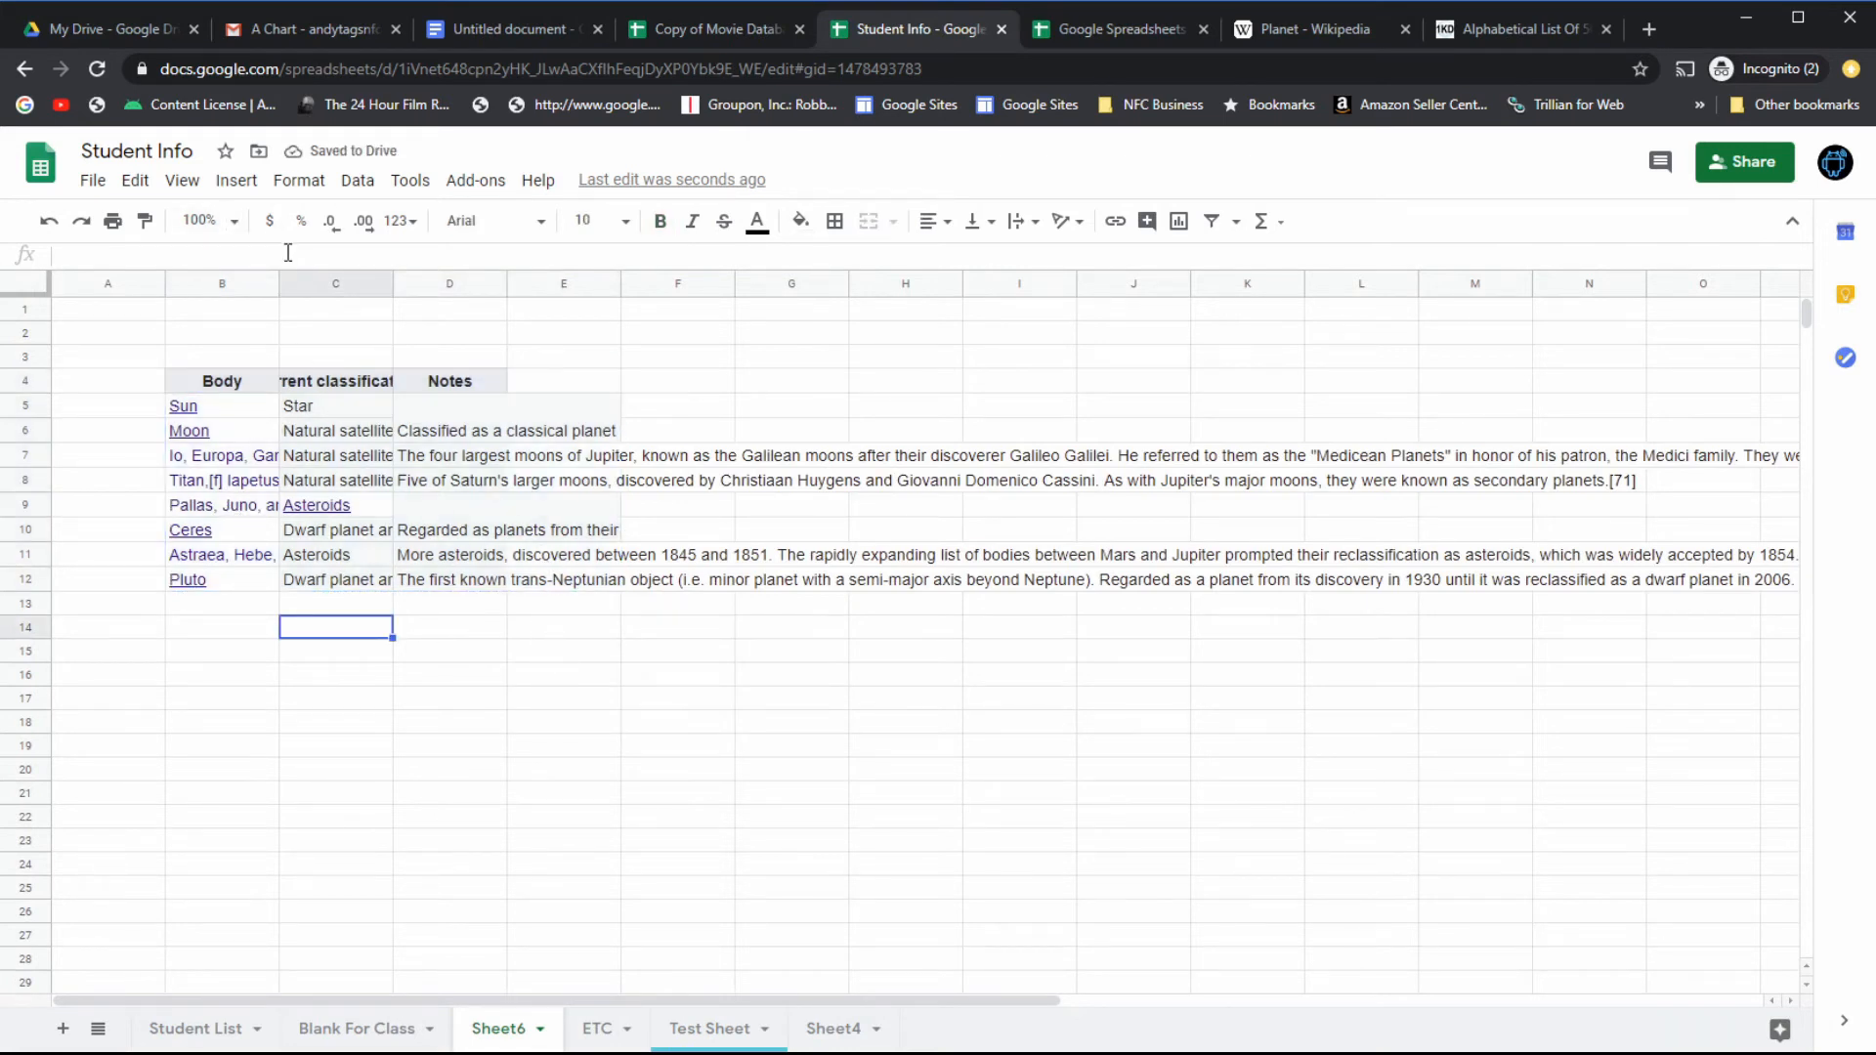
Widen columns B, C and D of Sheet6 to fit the Body, Current classification and Notes text.
drag(282, 281, 449, 286)
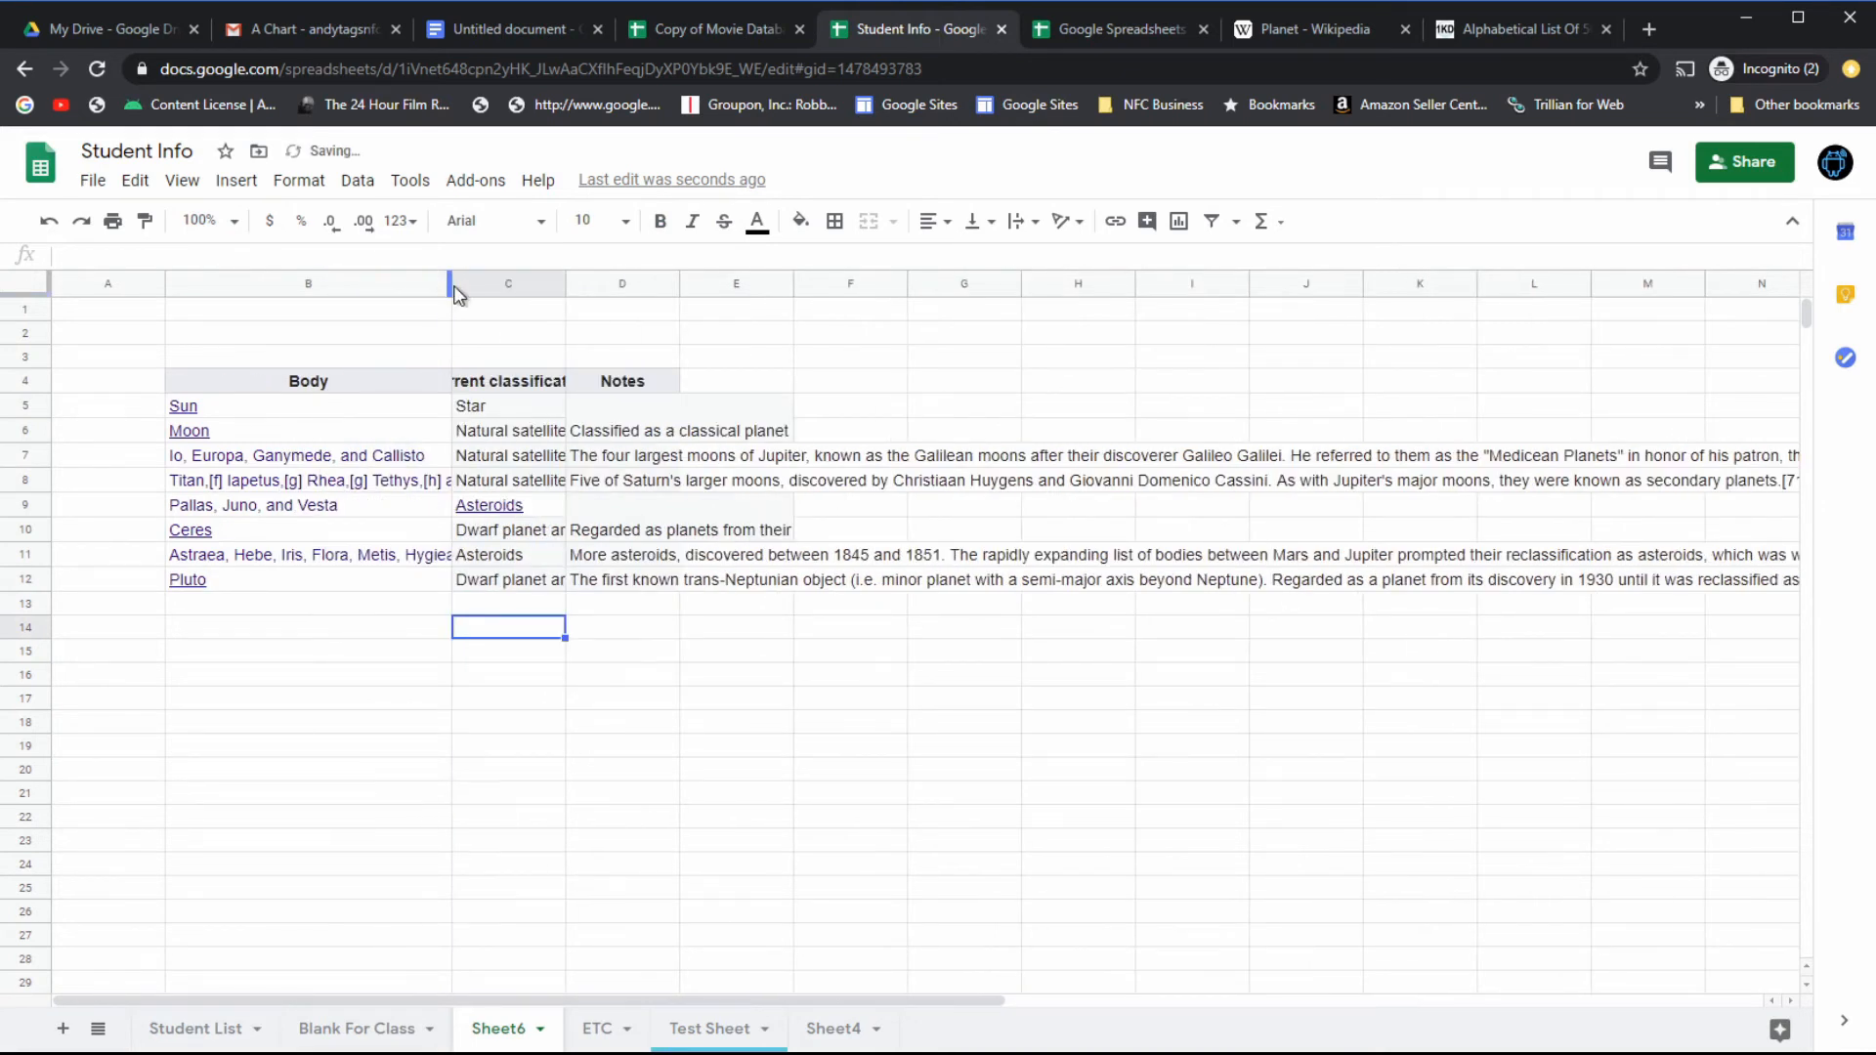
click(453, 284)
click(413, 337)
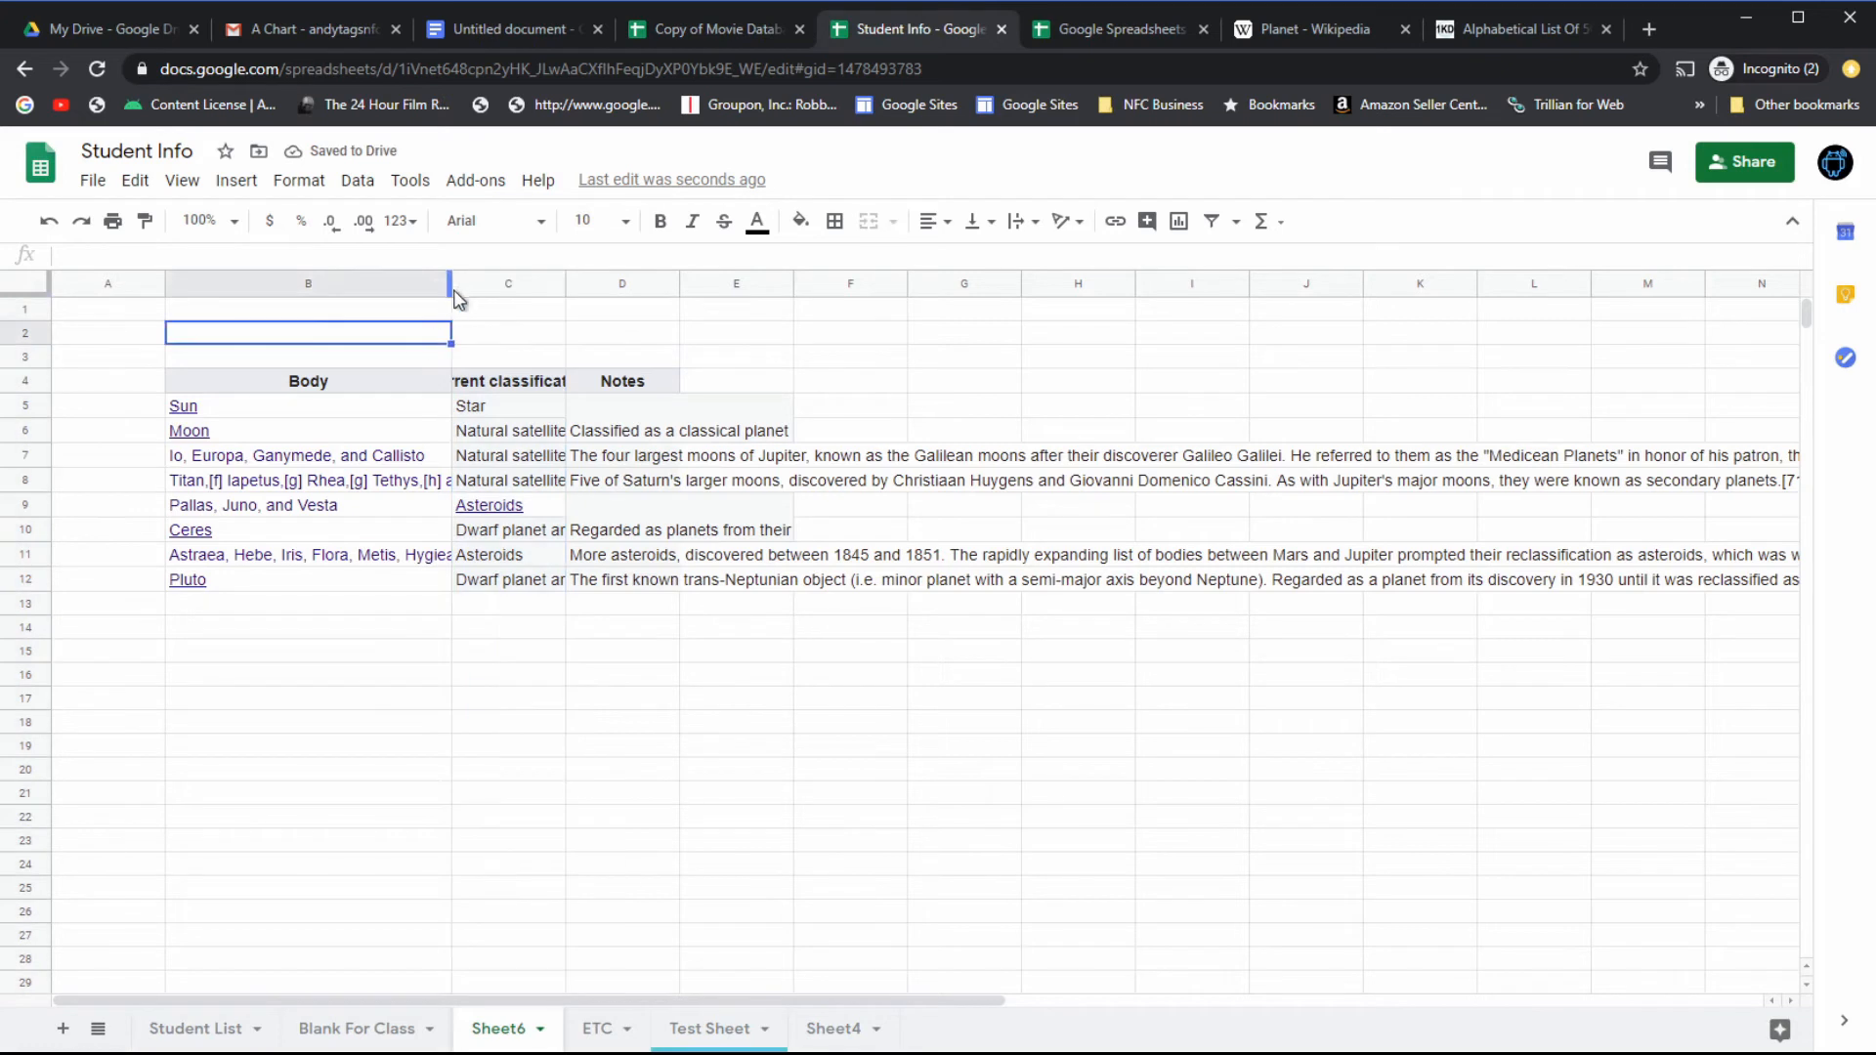
drag(450, 285, 534, 287)
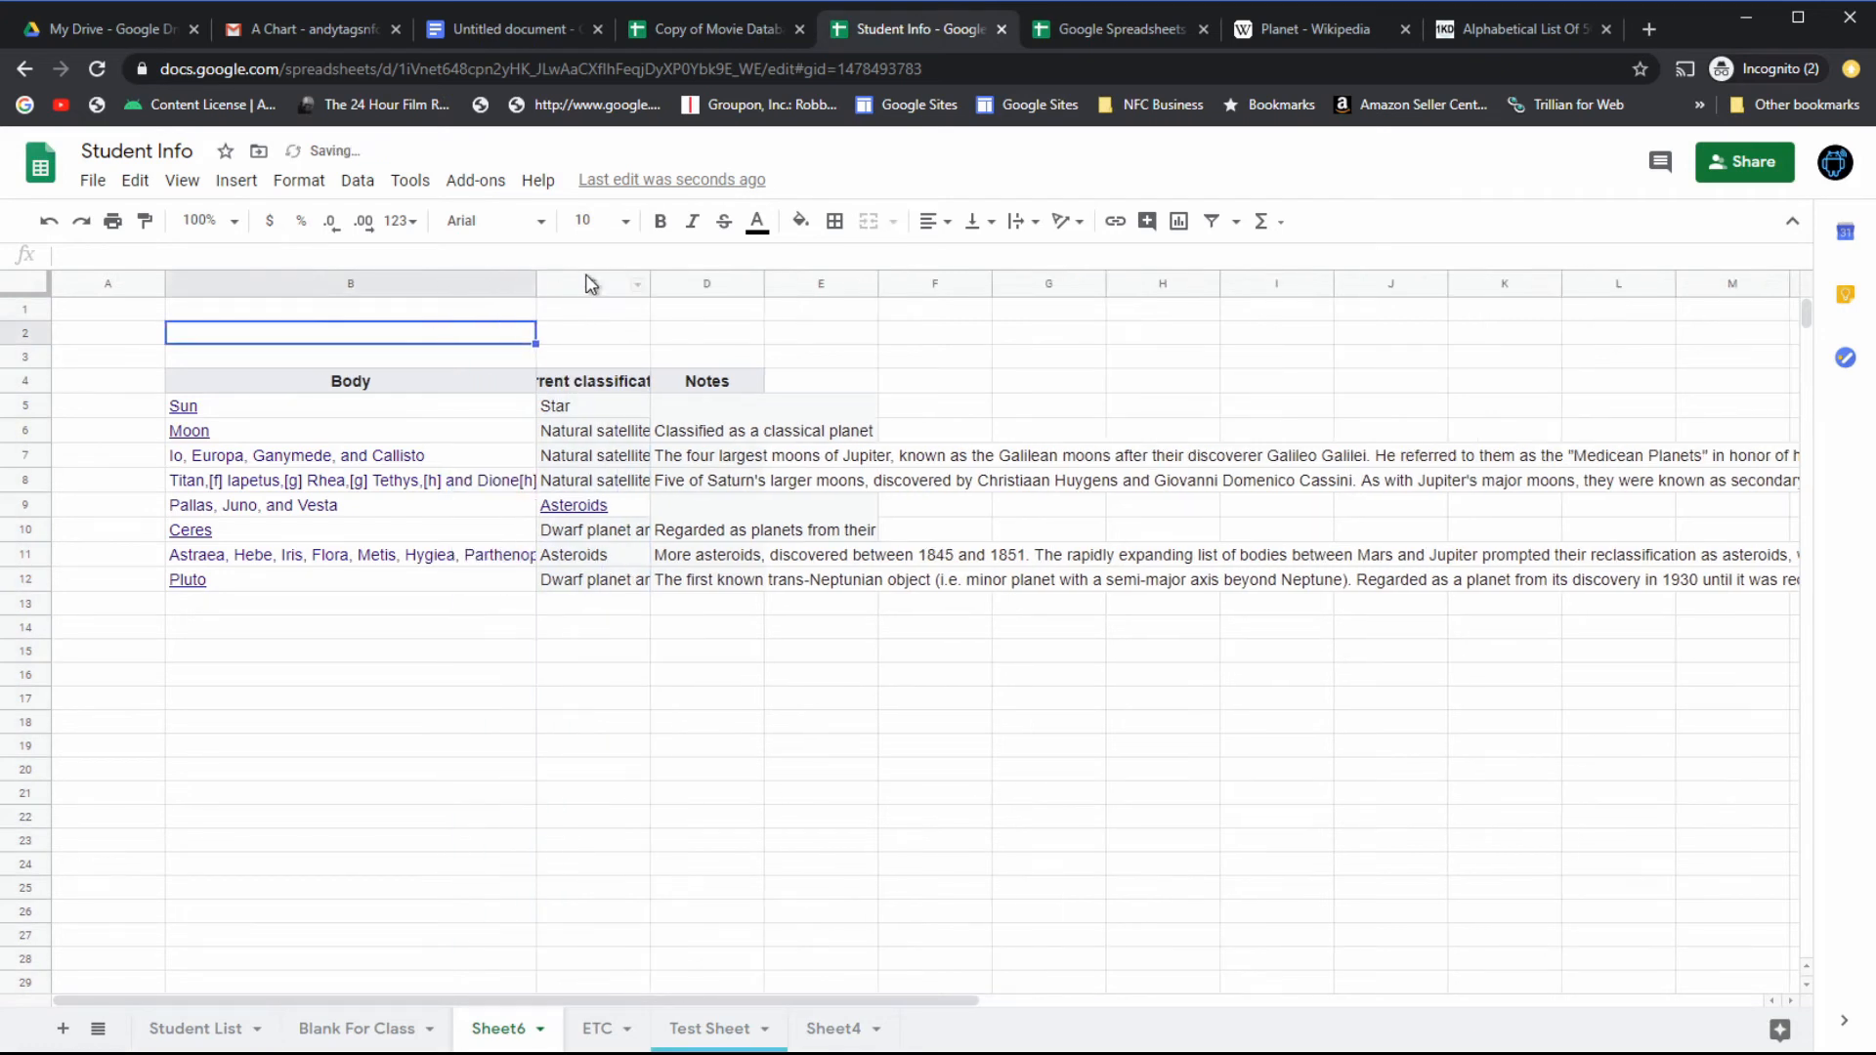
drag(649, 287, 823, 289)
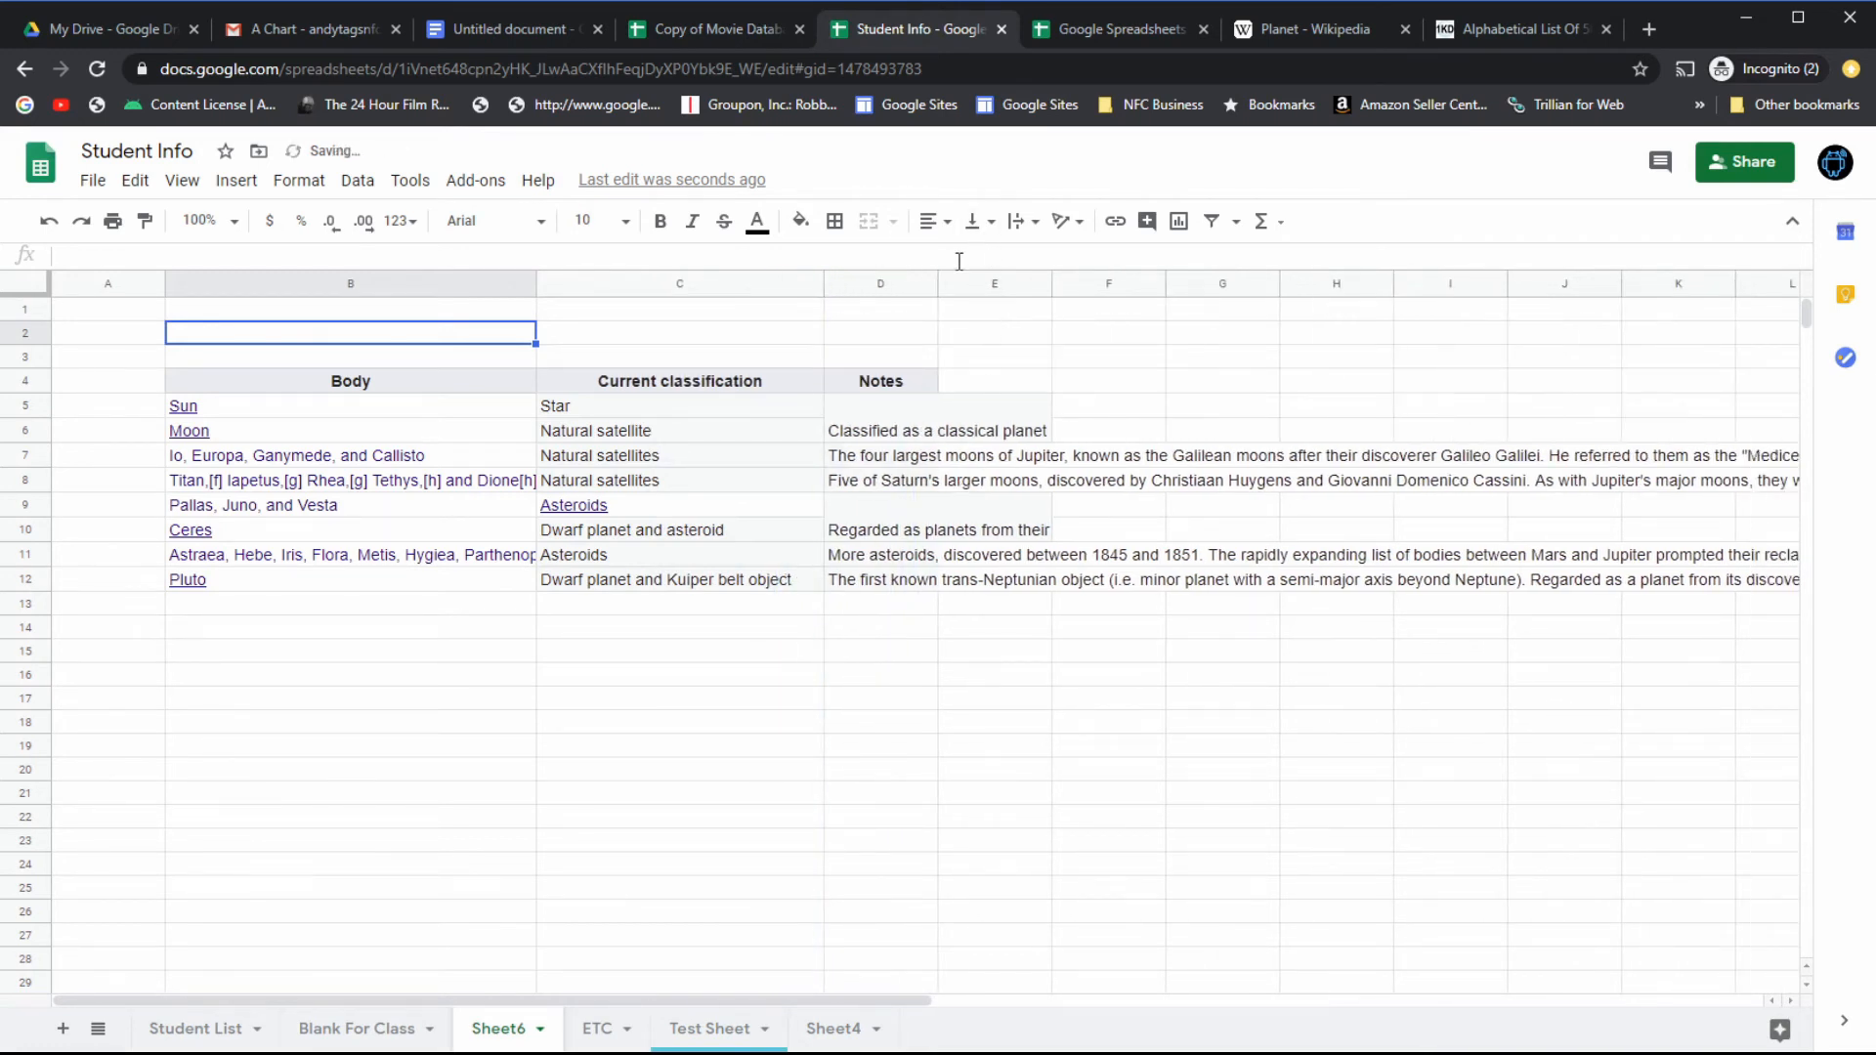
drag(936, 281, 1789, 285)
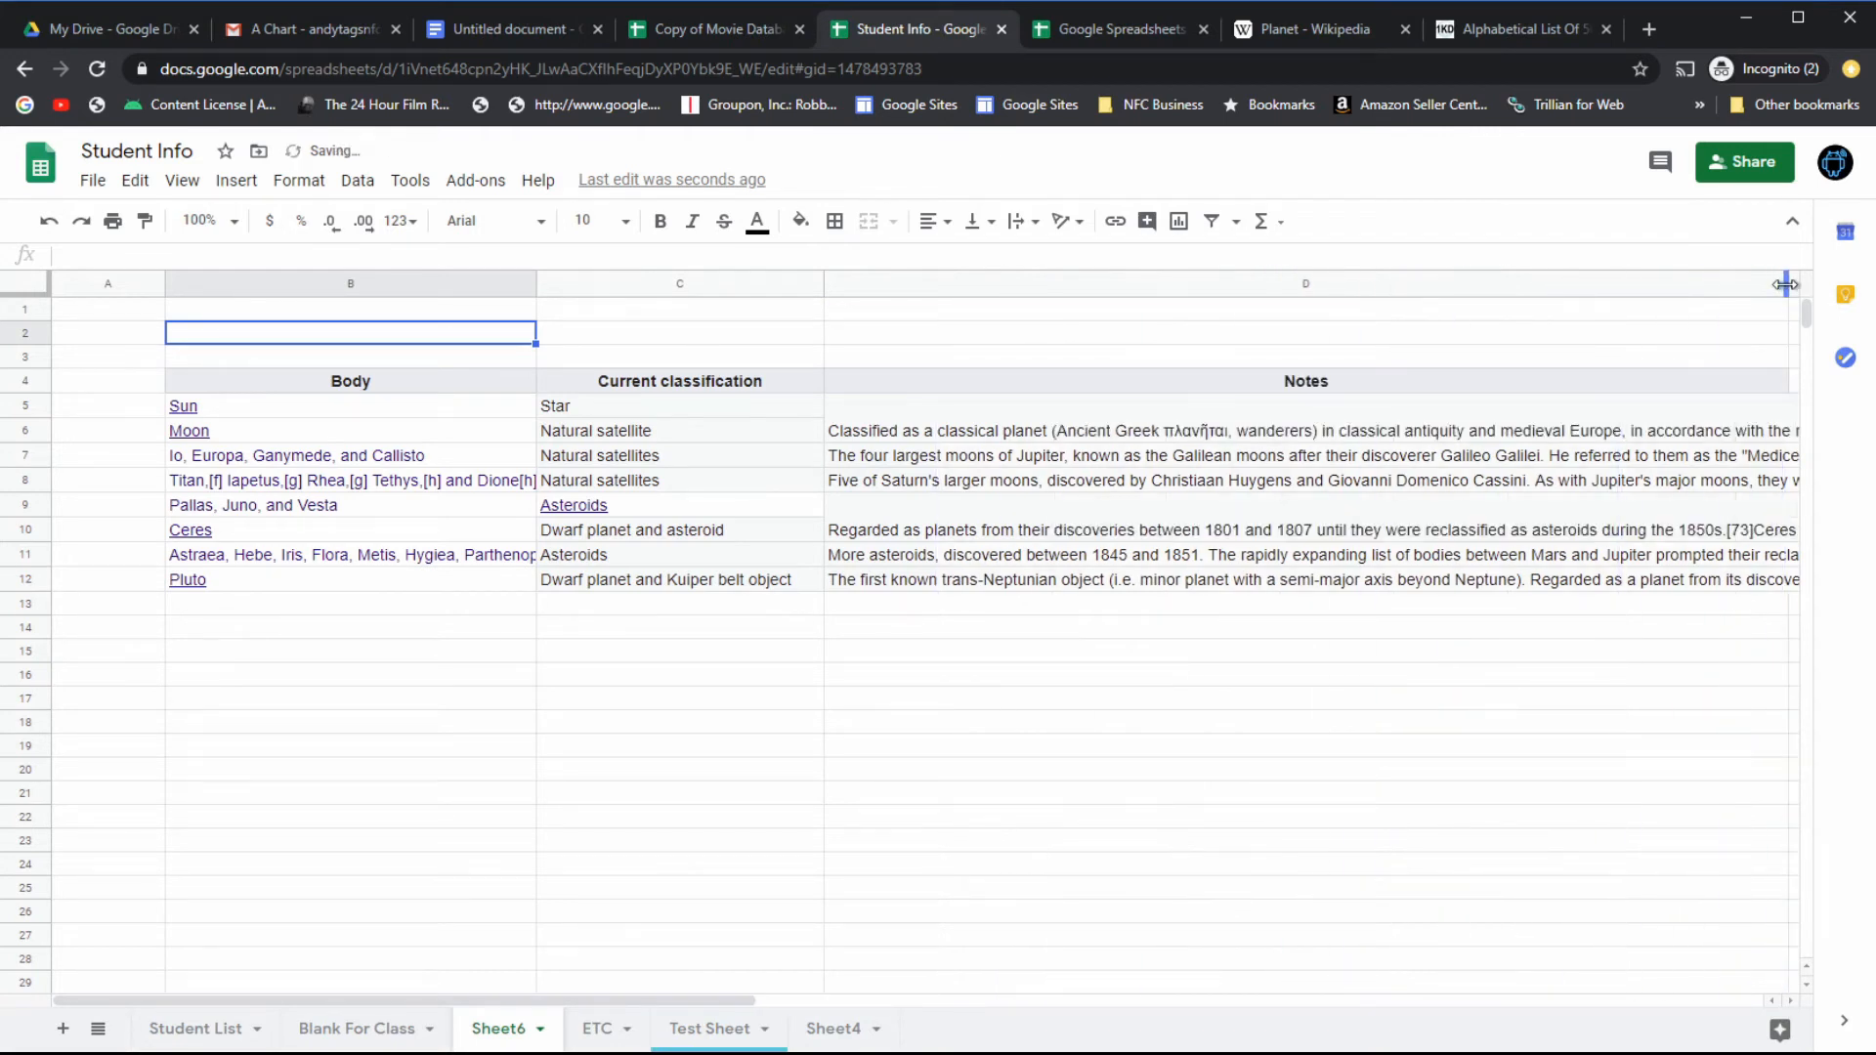
Check cells in the Notes, Current classification and Body columns for embedded links.
click(870, 418)
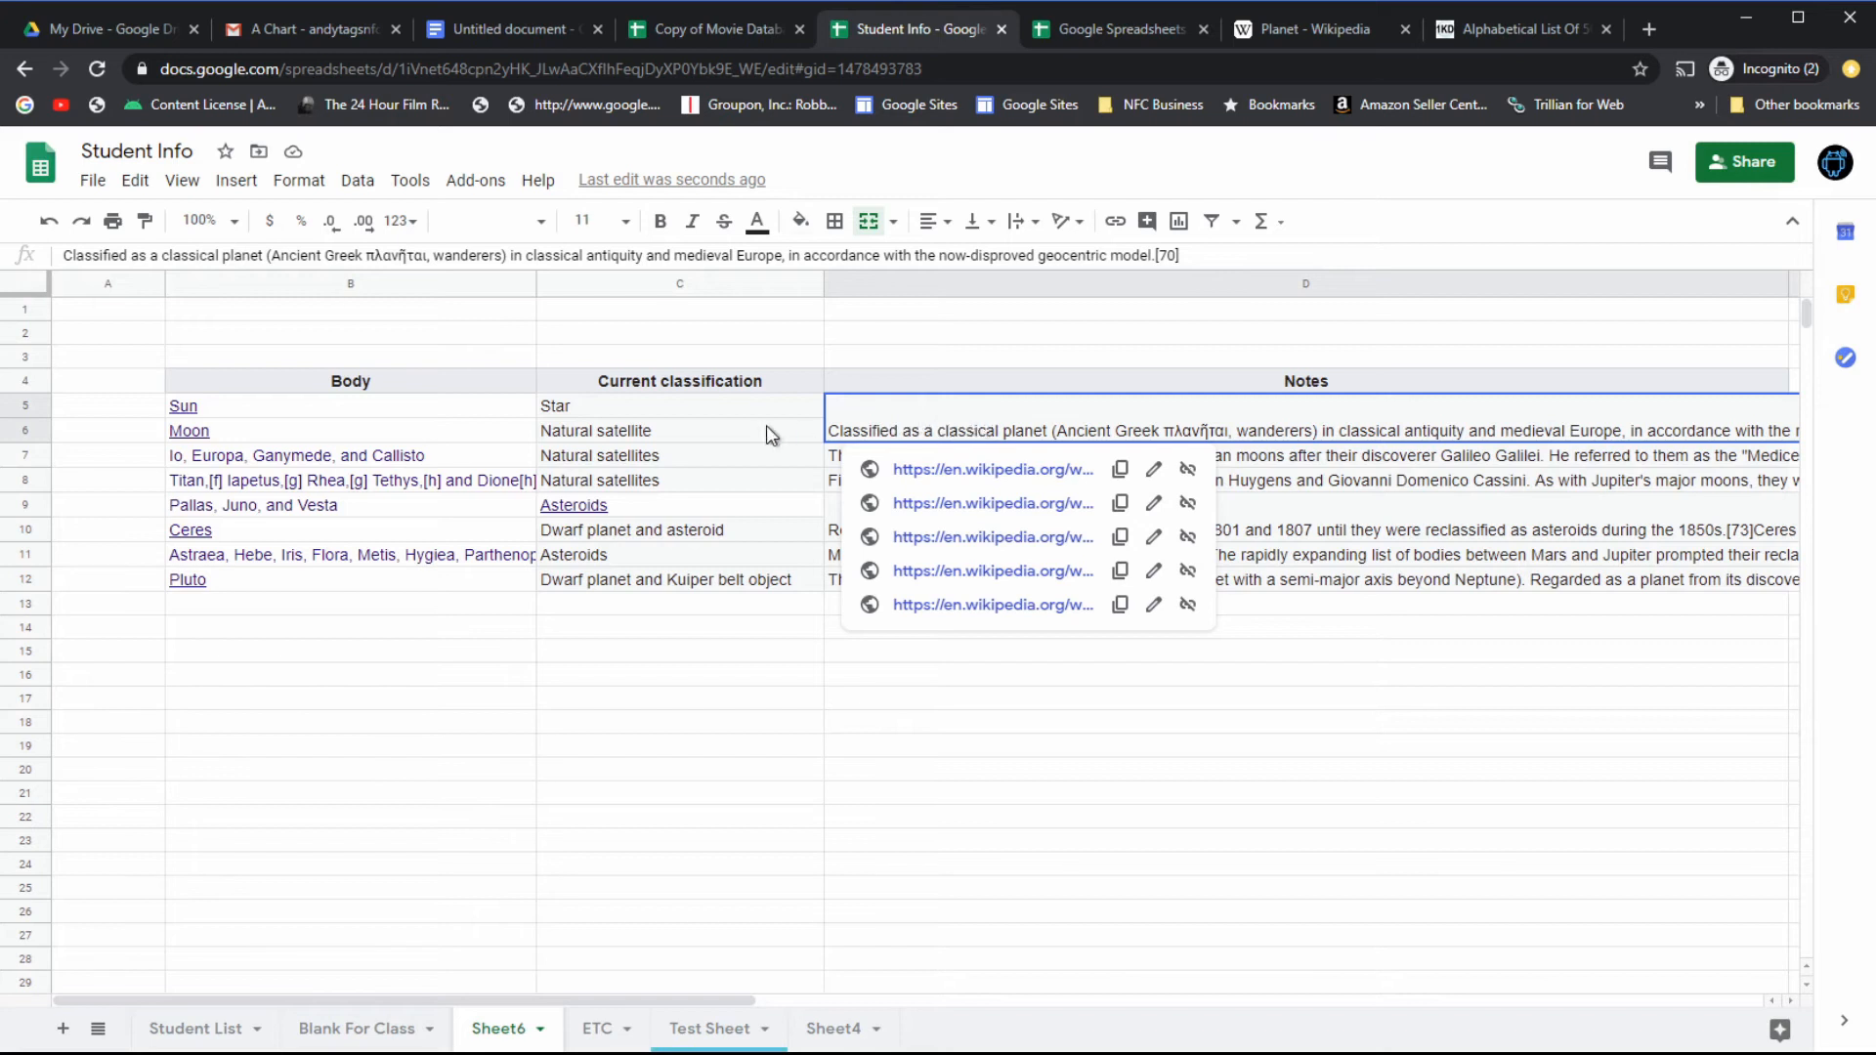
click(681, 433)
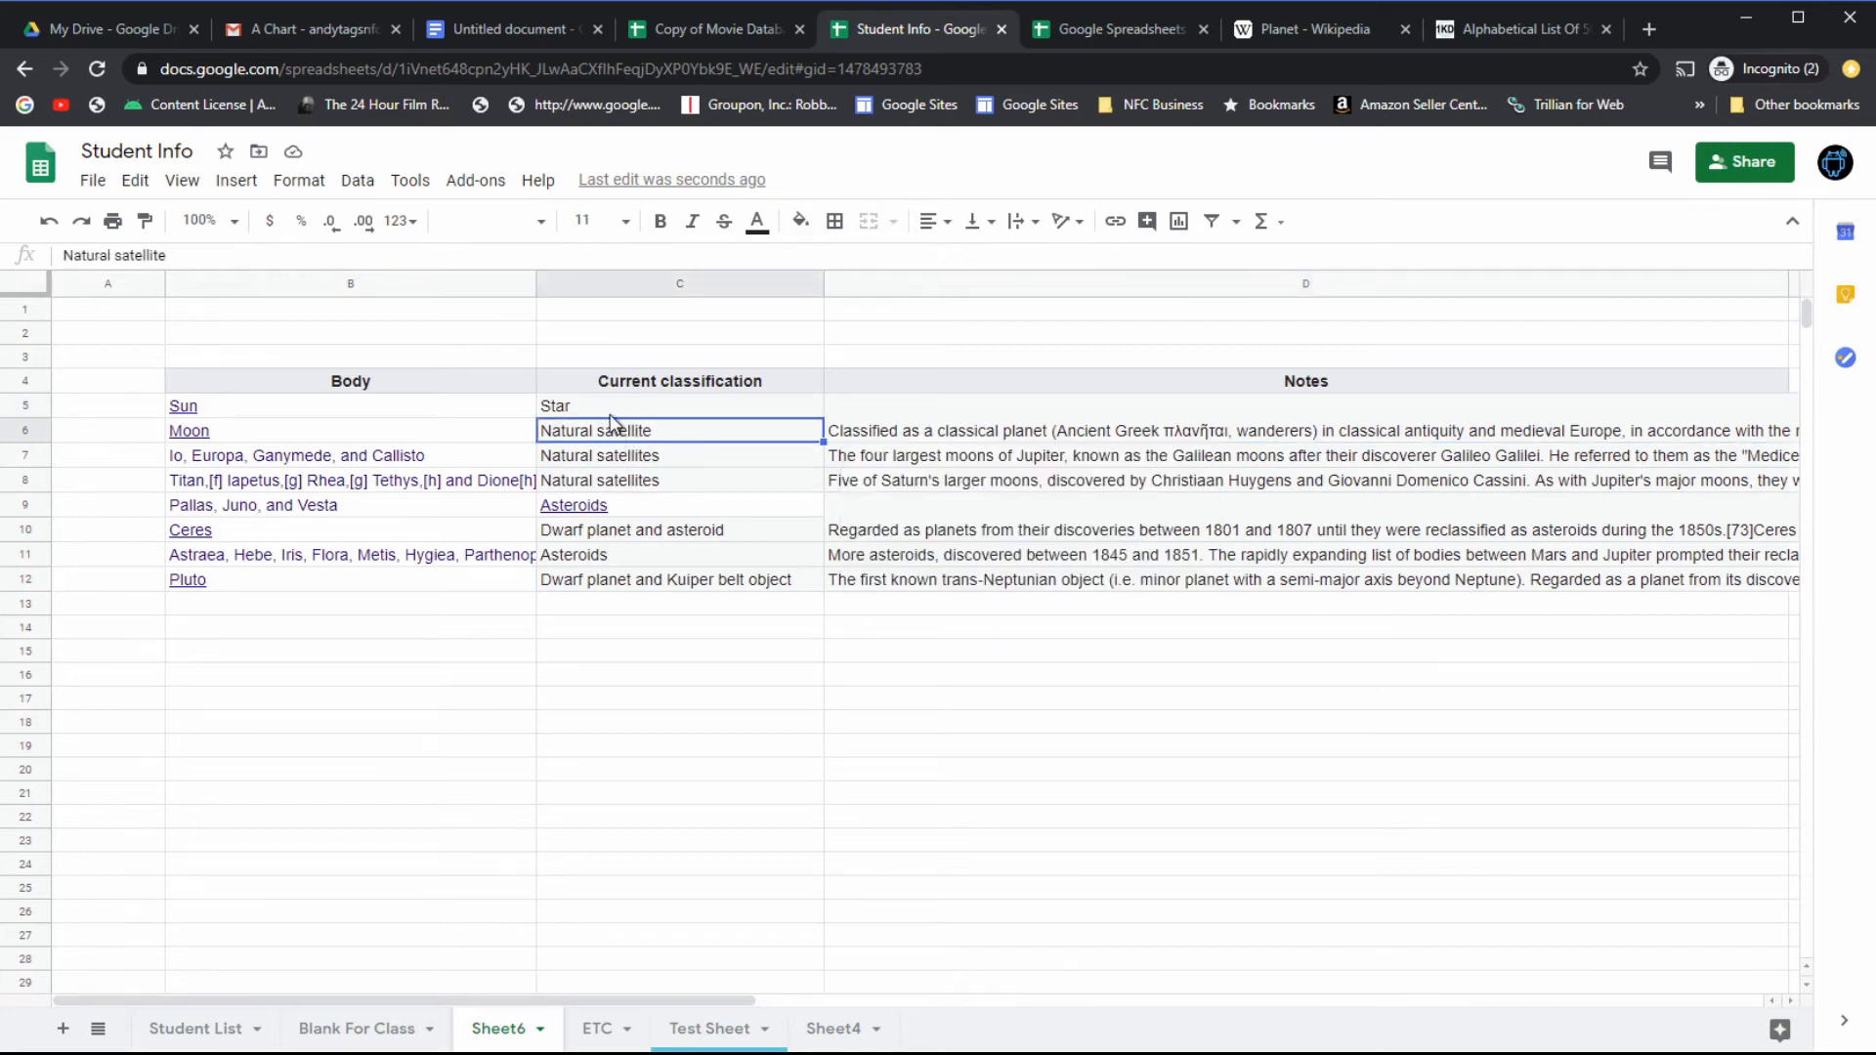
key(Up)
key(Down)
click(476, 416)
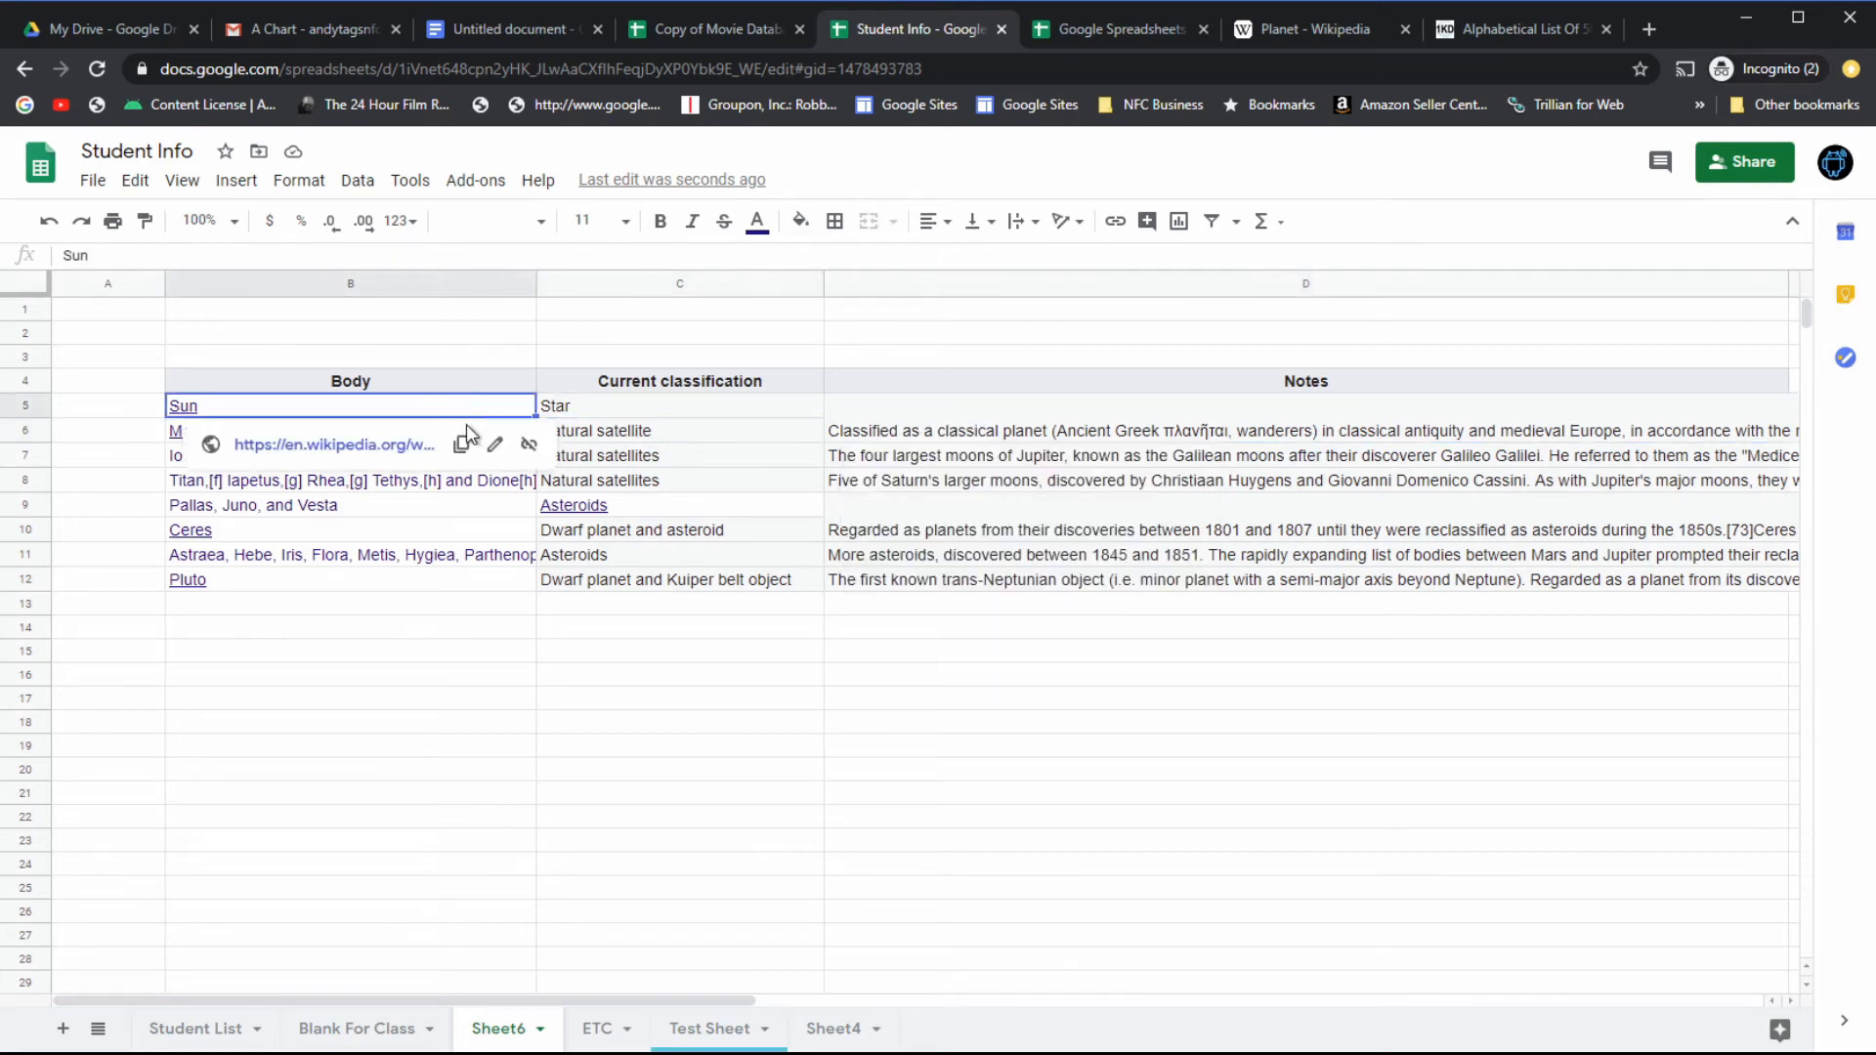
click(423, 608)
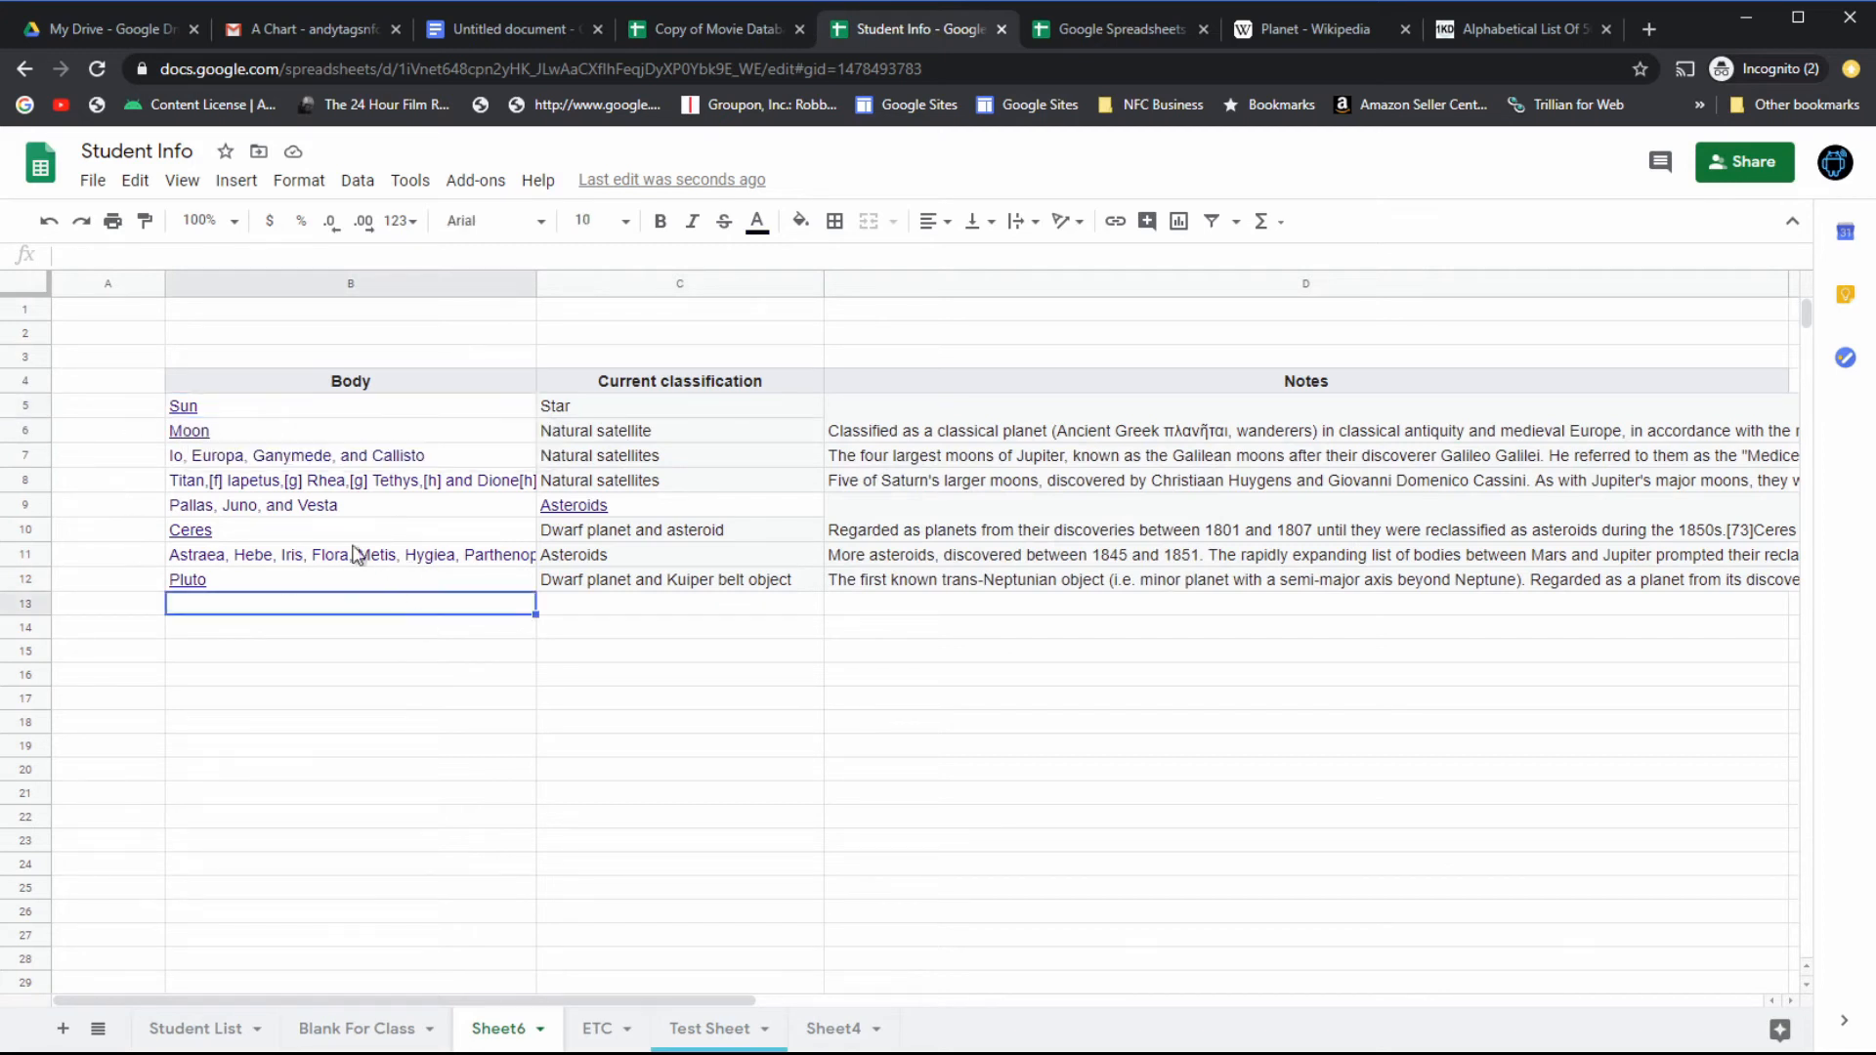
Remove the hyperlinks from the Moon and Sun cells in the Body column.
click(209, 430)
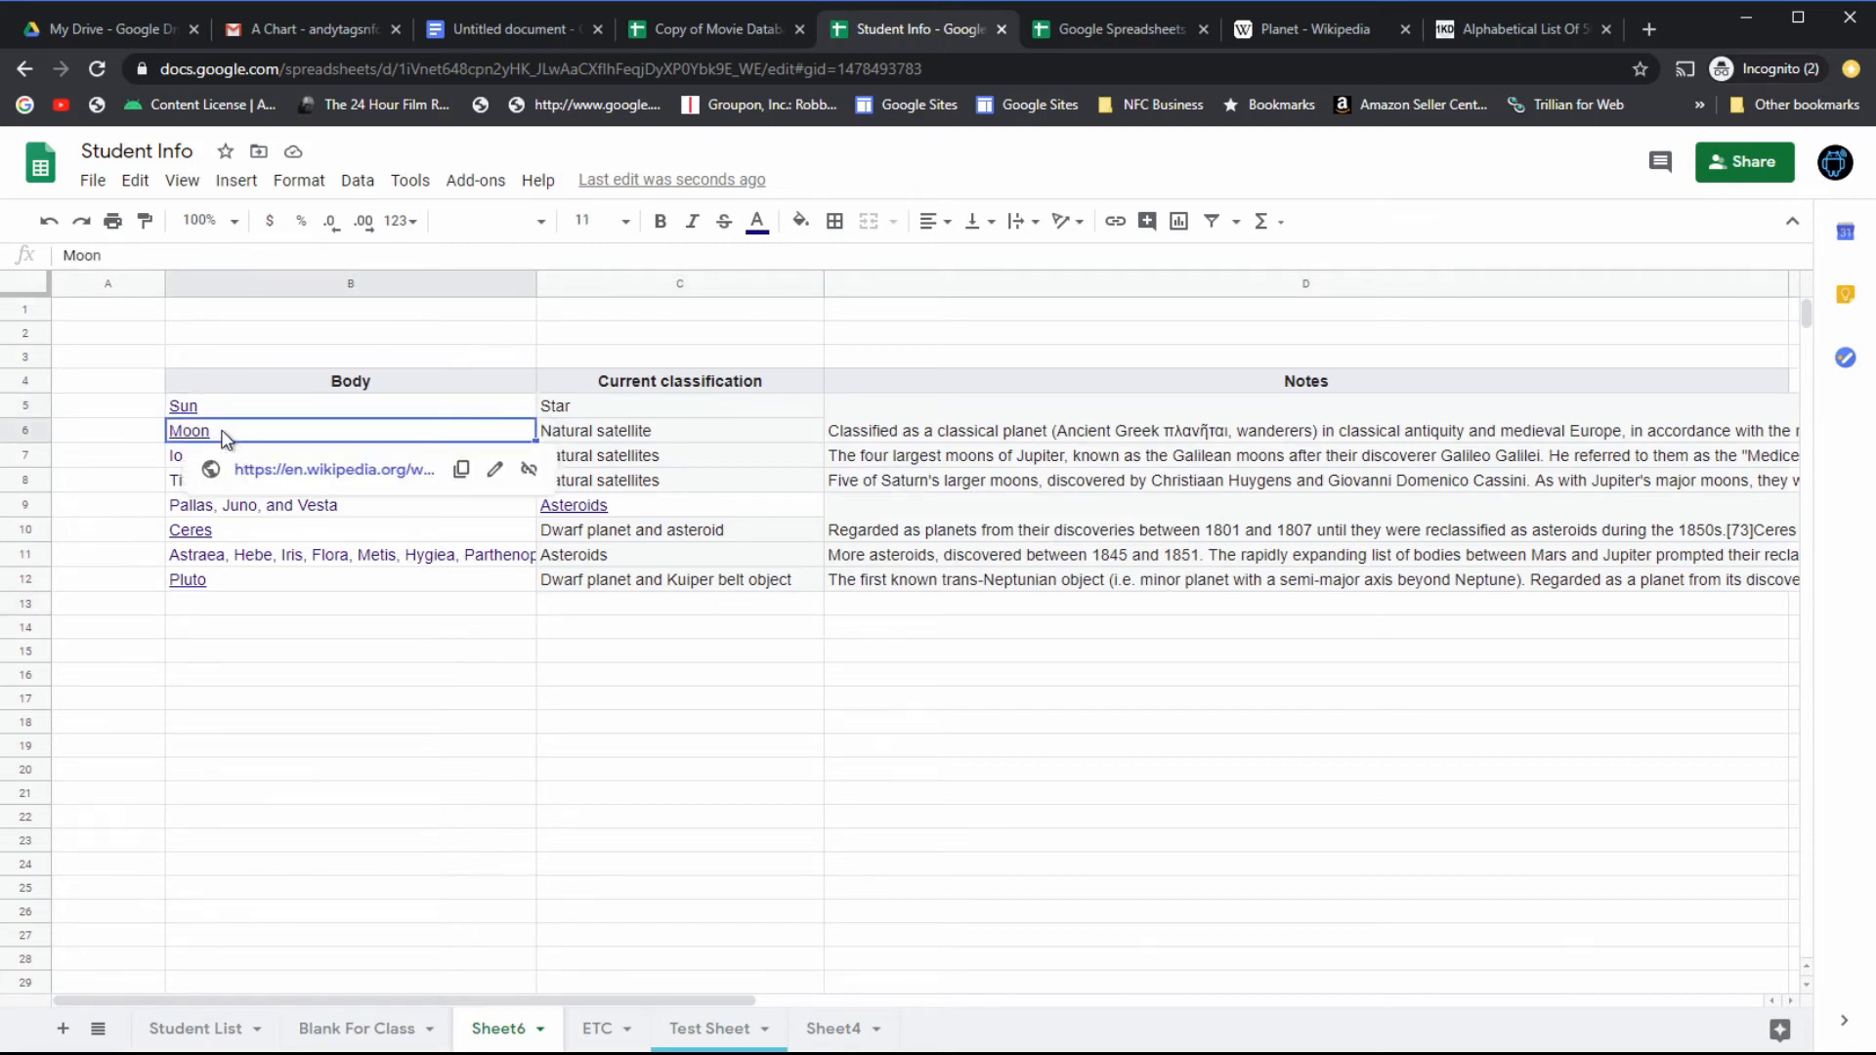
click(528, 469)
click(387, 409)
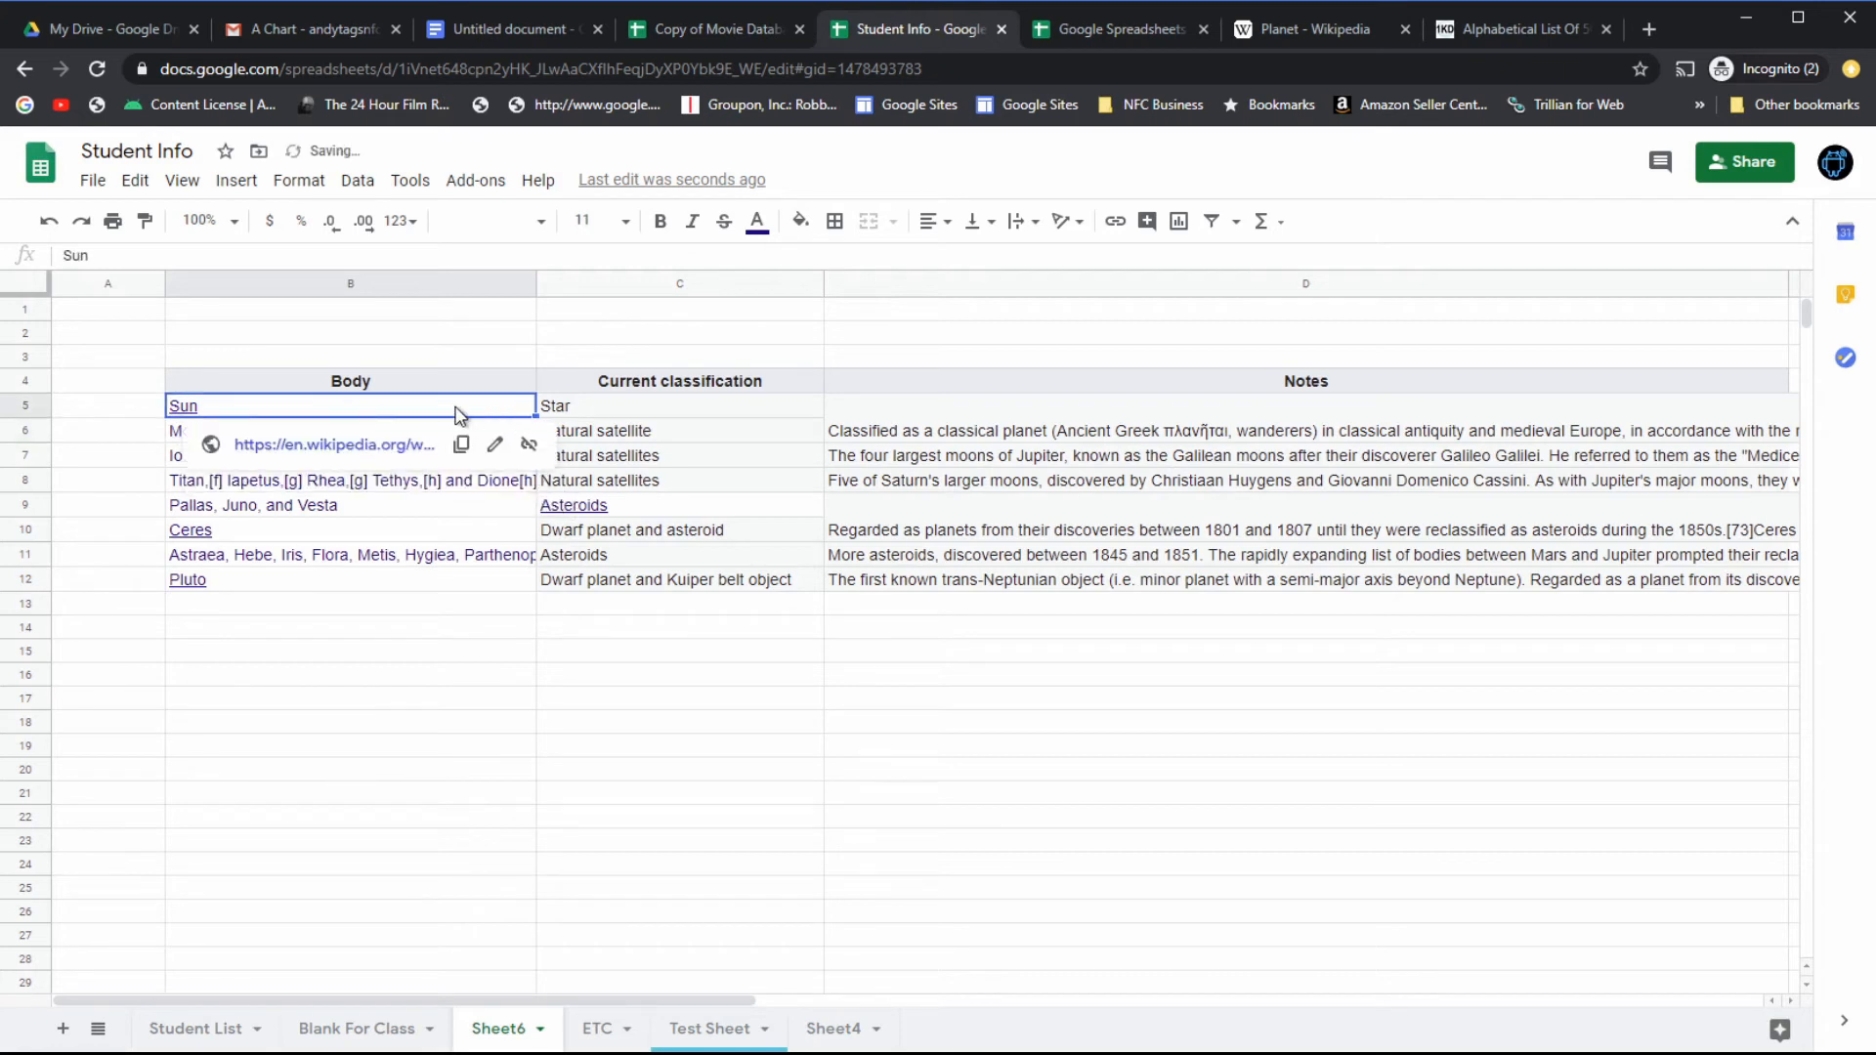
click(528, 450)
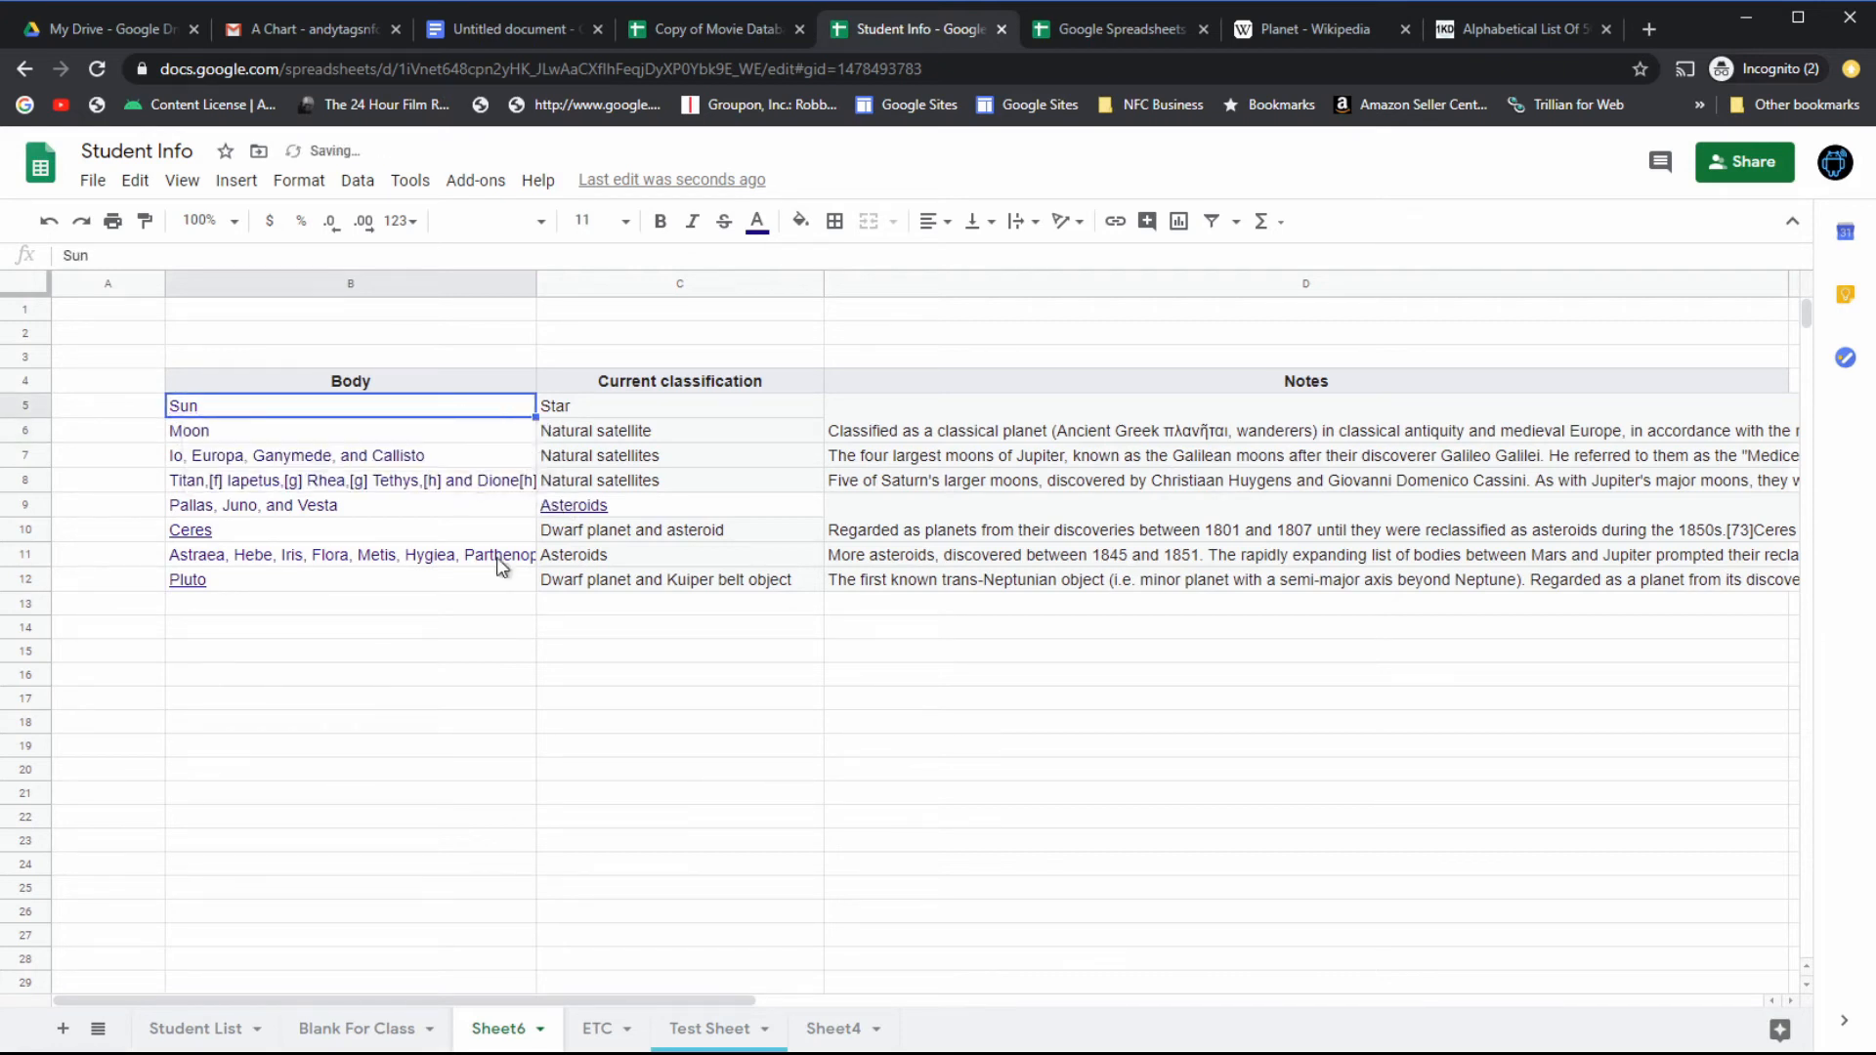
click(501, 578)
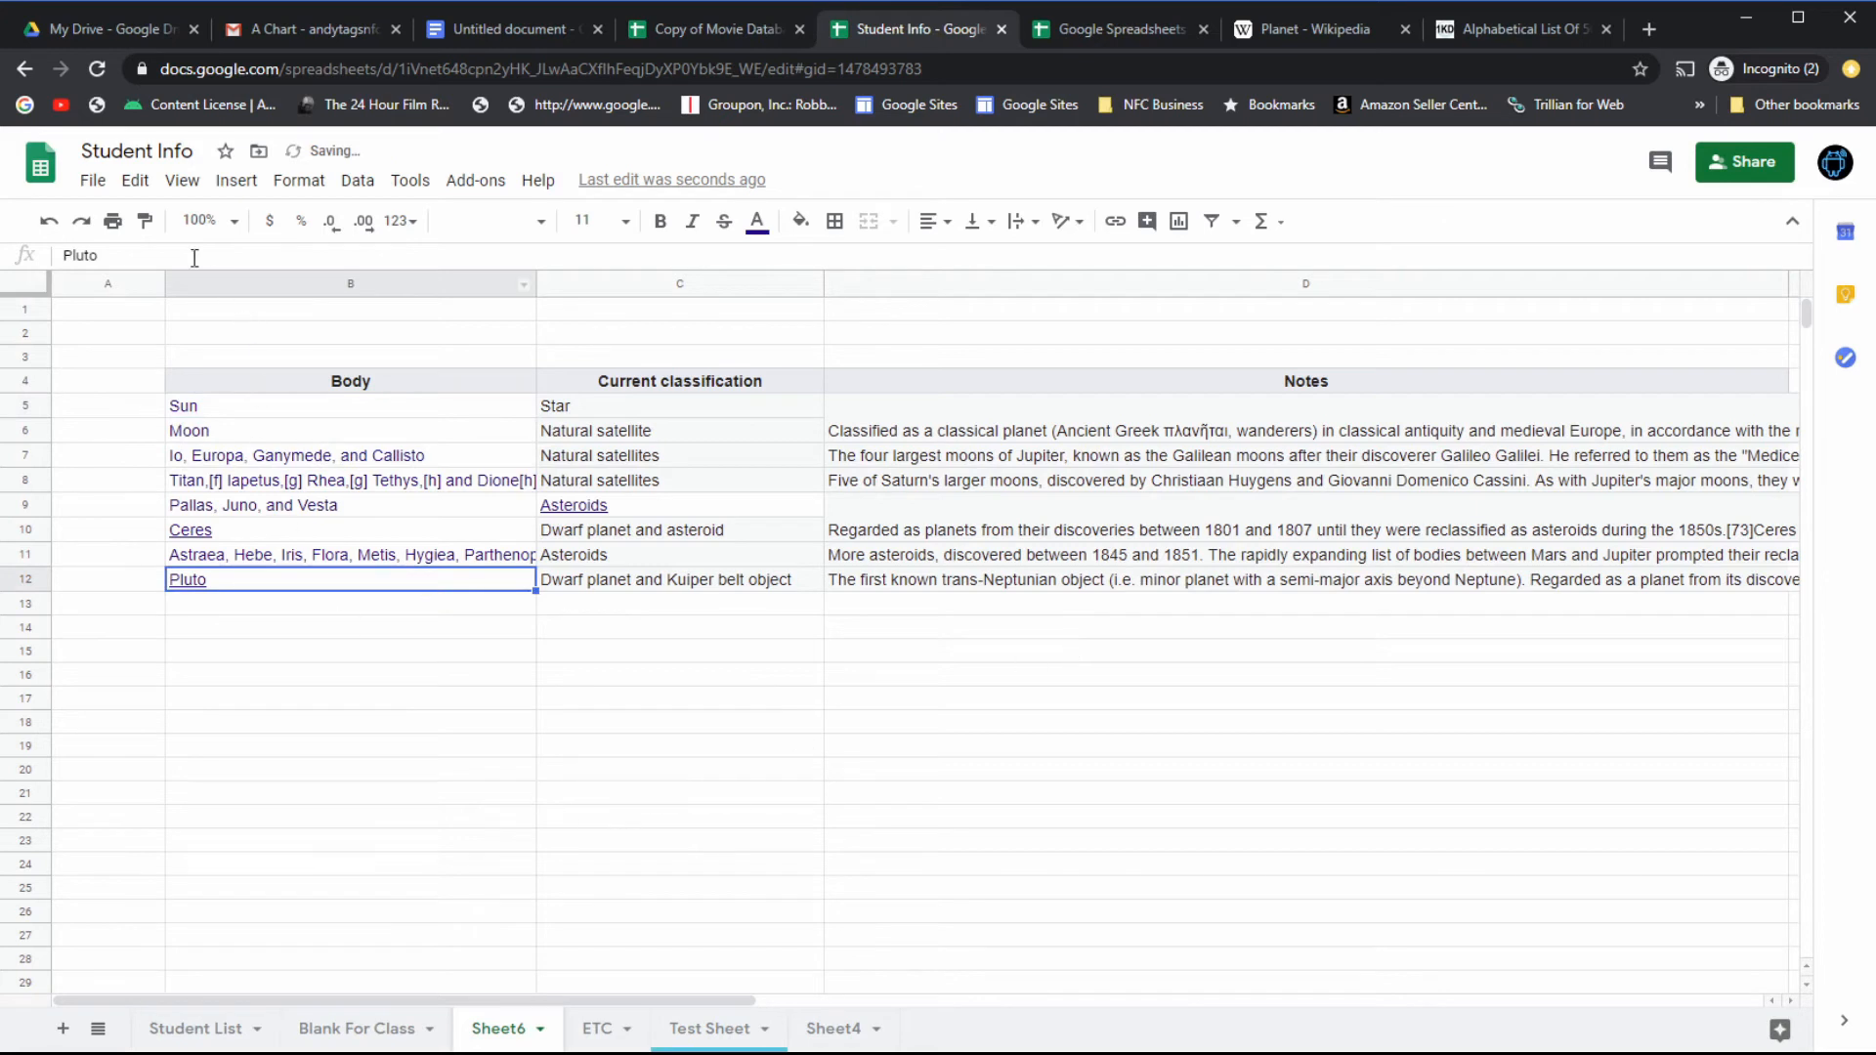
Undo the link removals, the column resizing and the table paste until Sheet6 is blank, ending at cell A1.
click(46, 223)
click(46, 222)
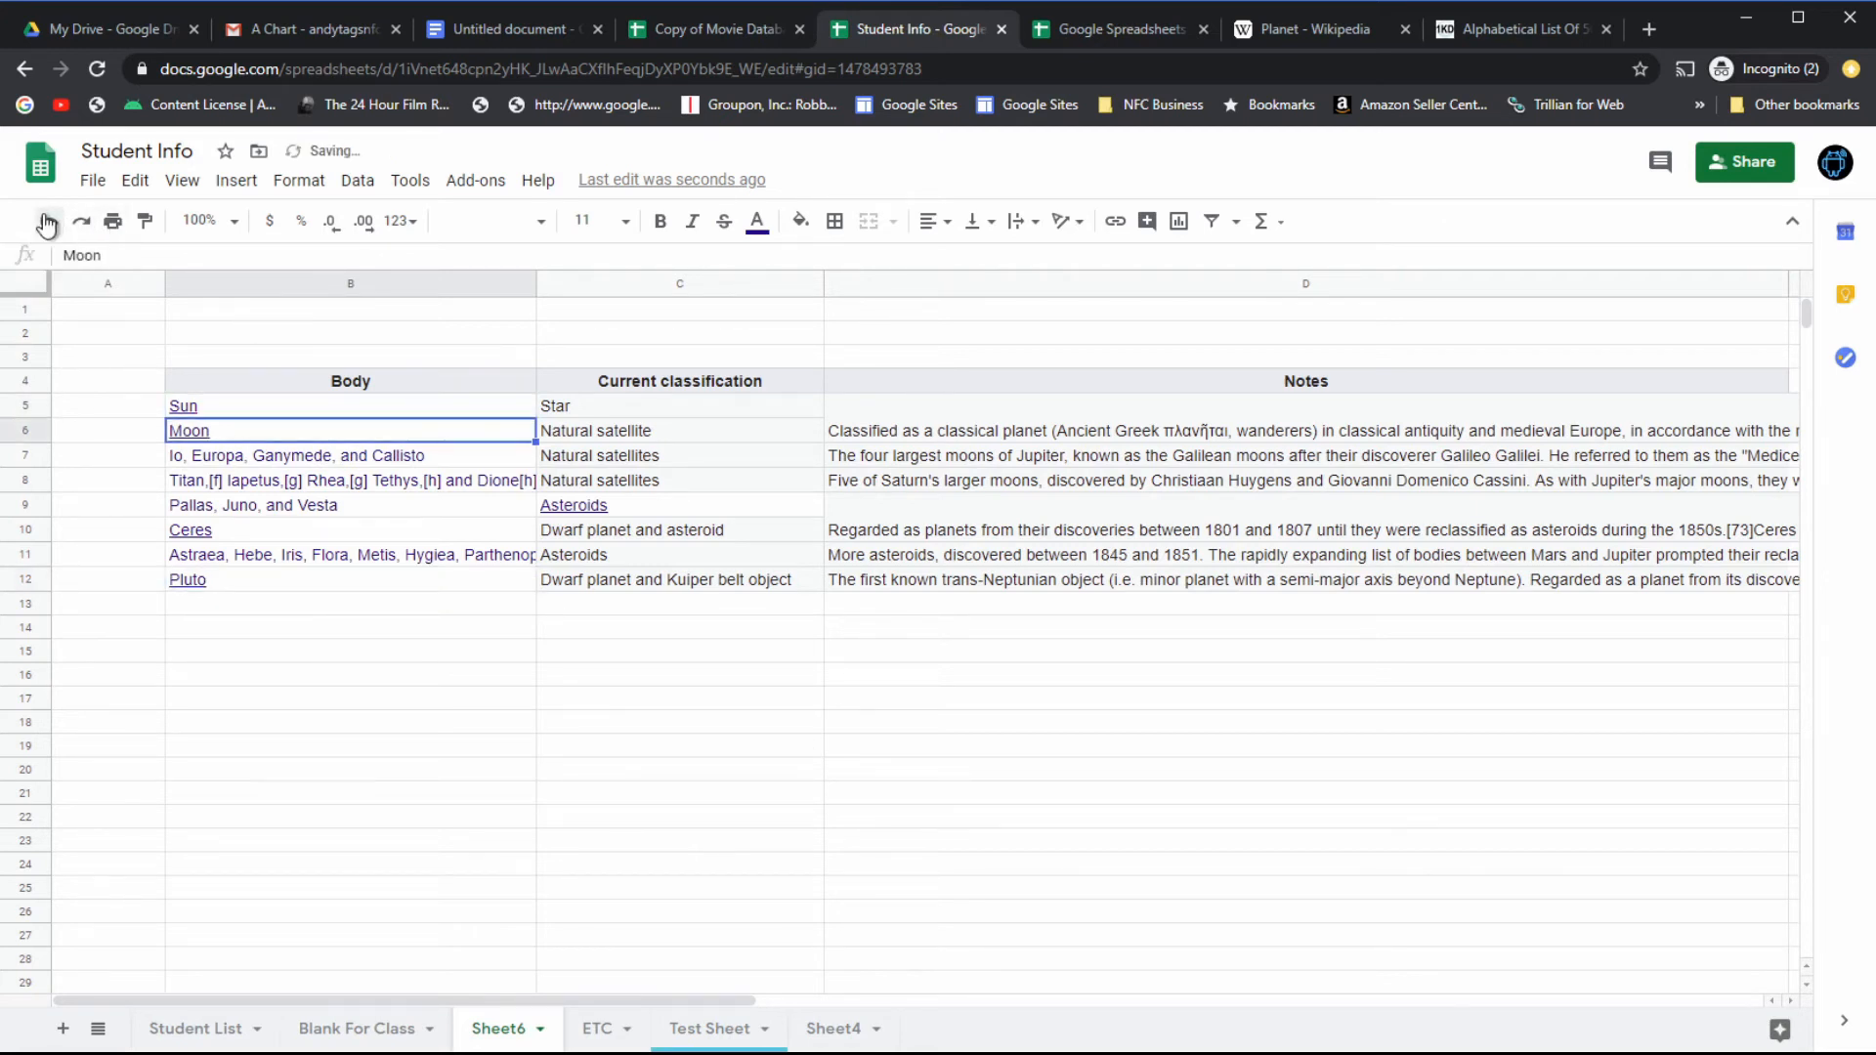
click(46, 223)
click(46, 223)
click(46, 222)
click(46, 222)
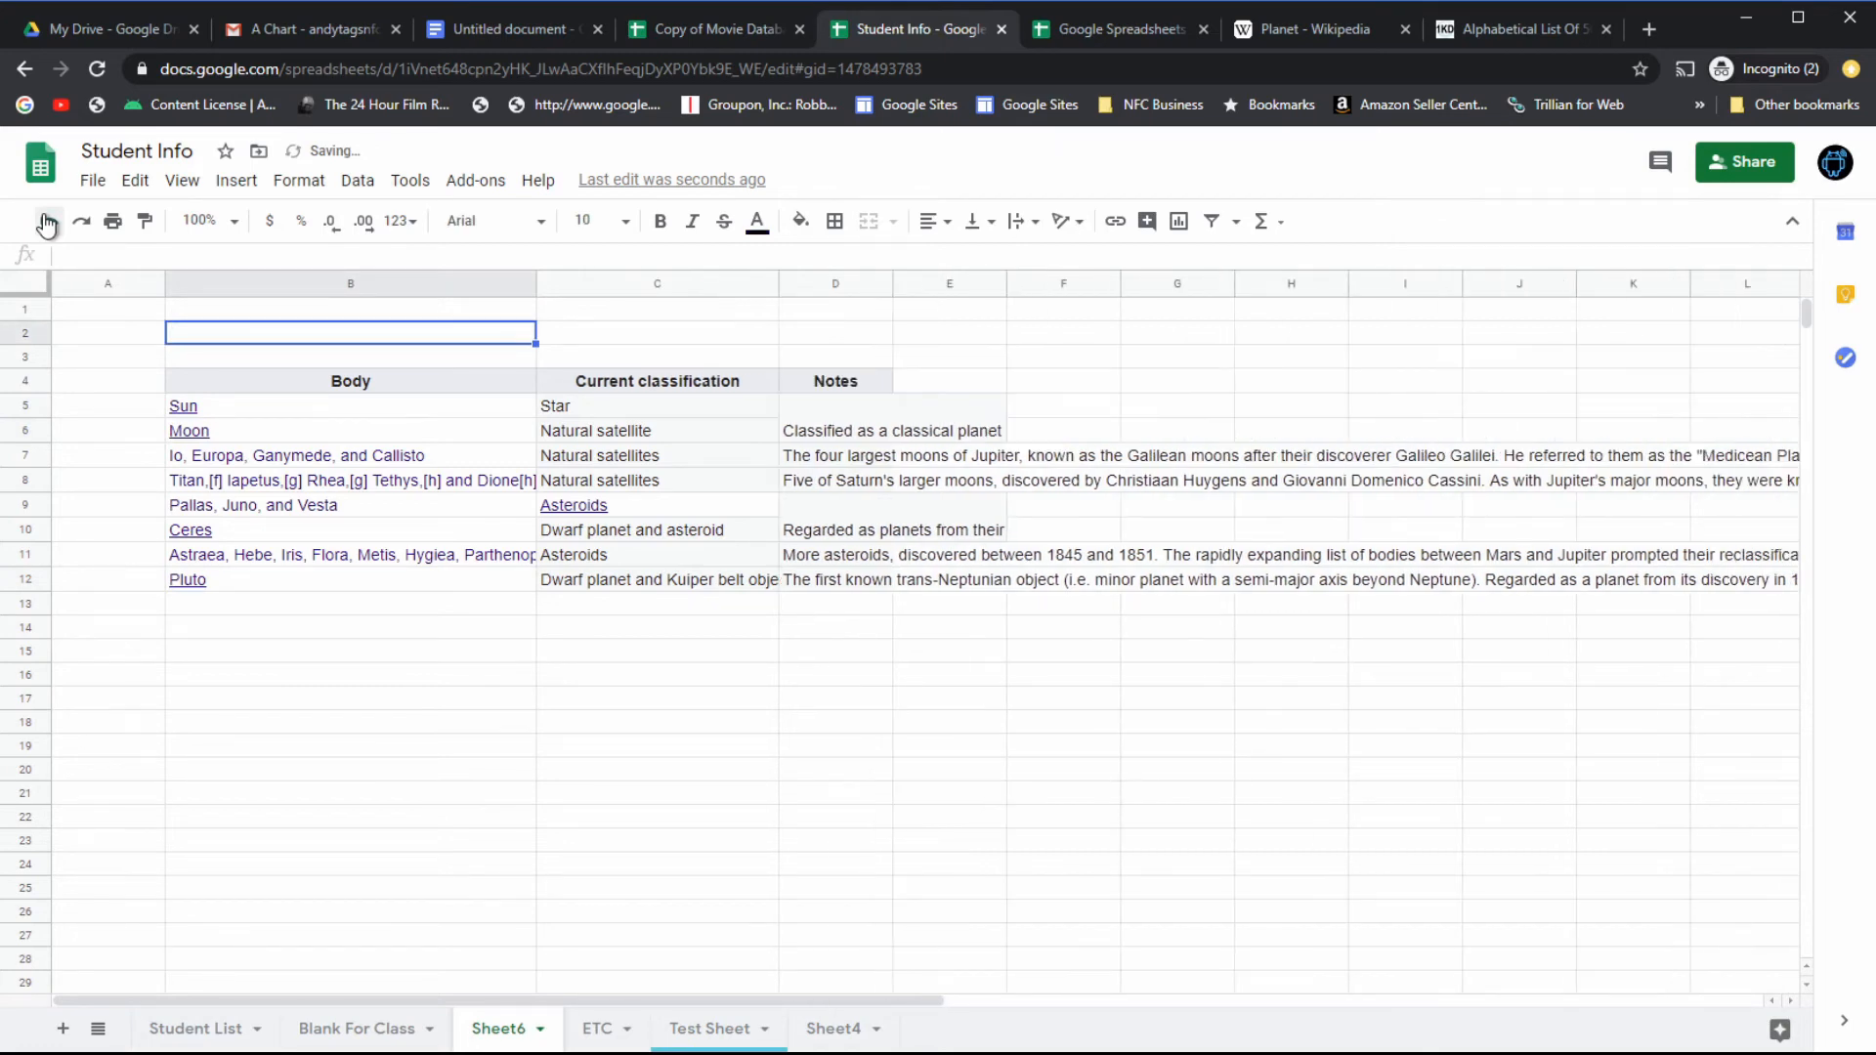
click(46, 223)
click(46, 223)
click(46, 223)
click(46, 223)
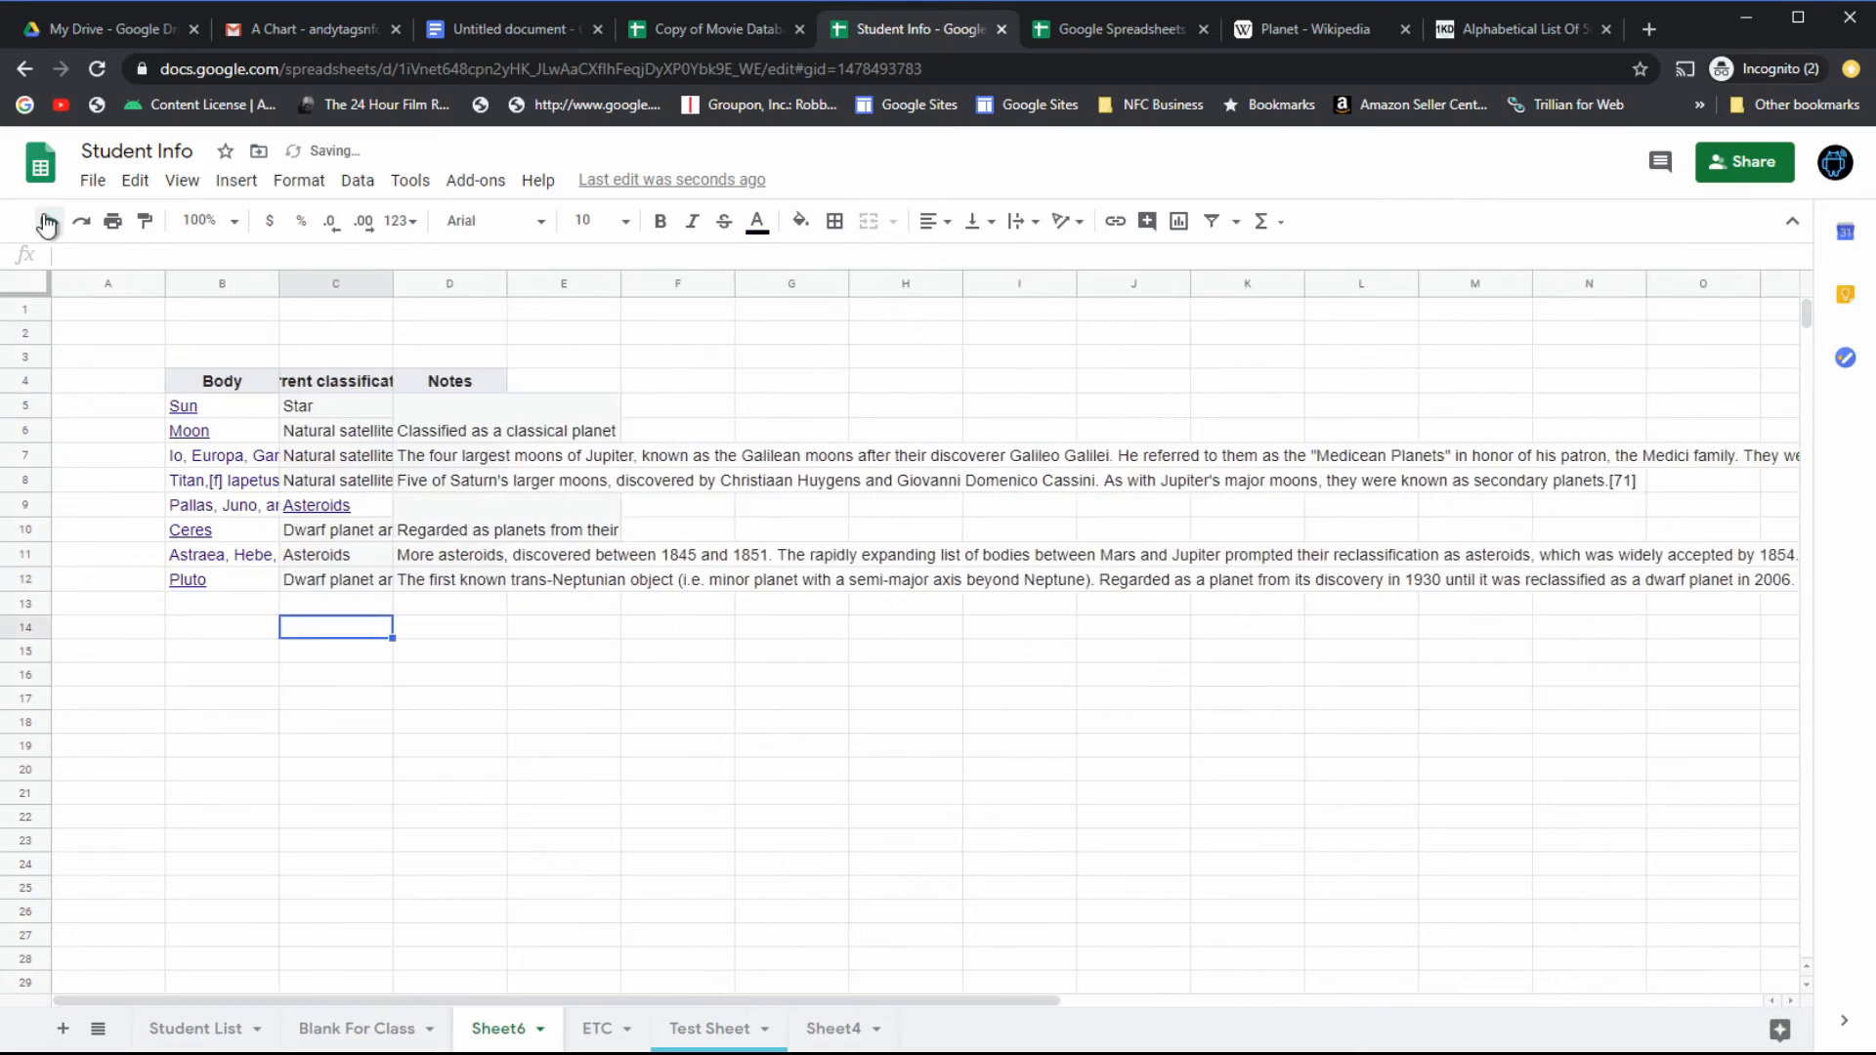
click(45, 223)
click(138, 321)
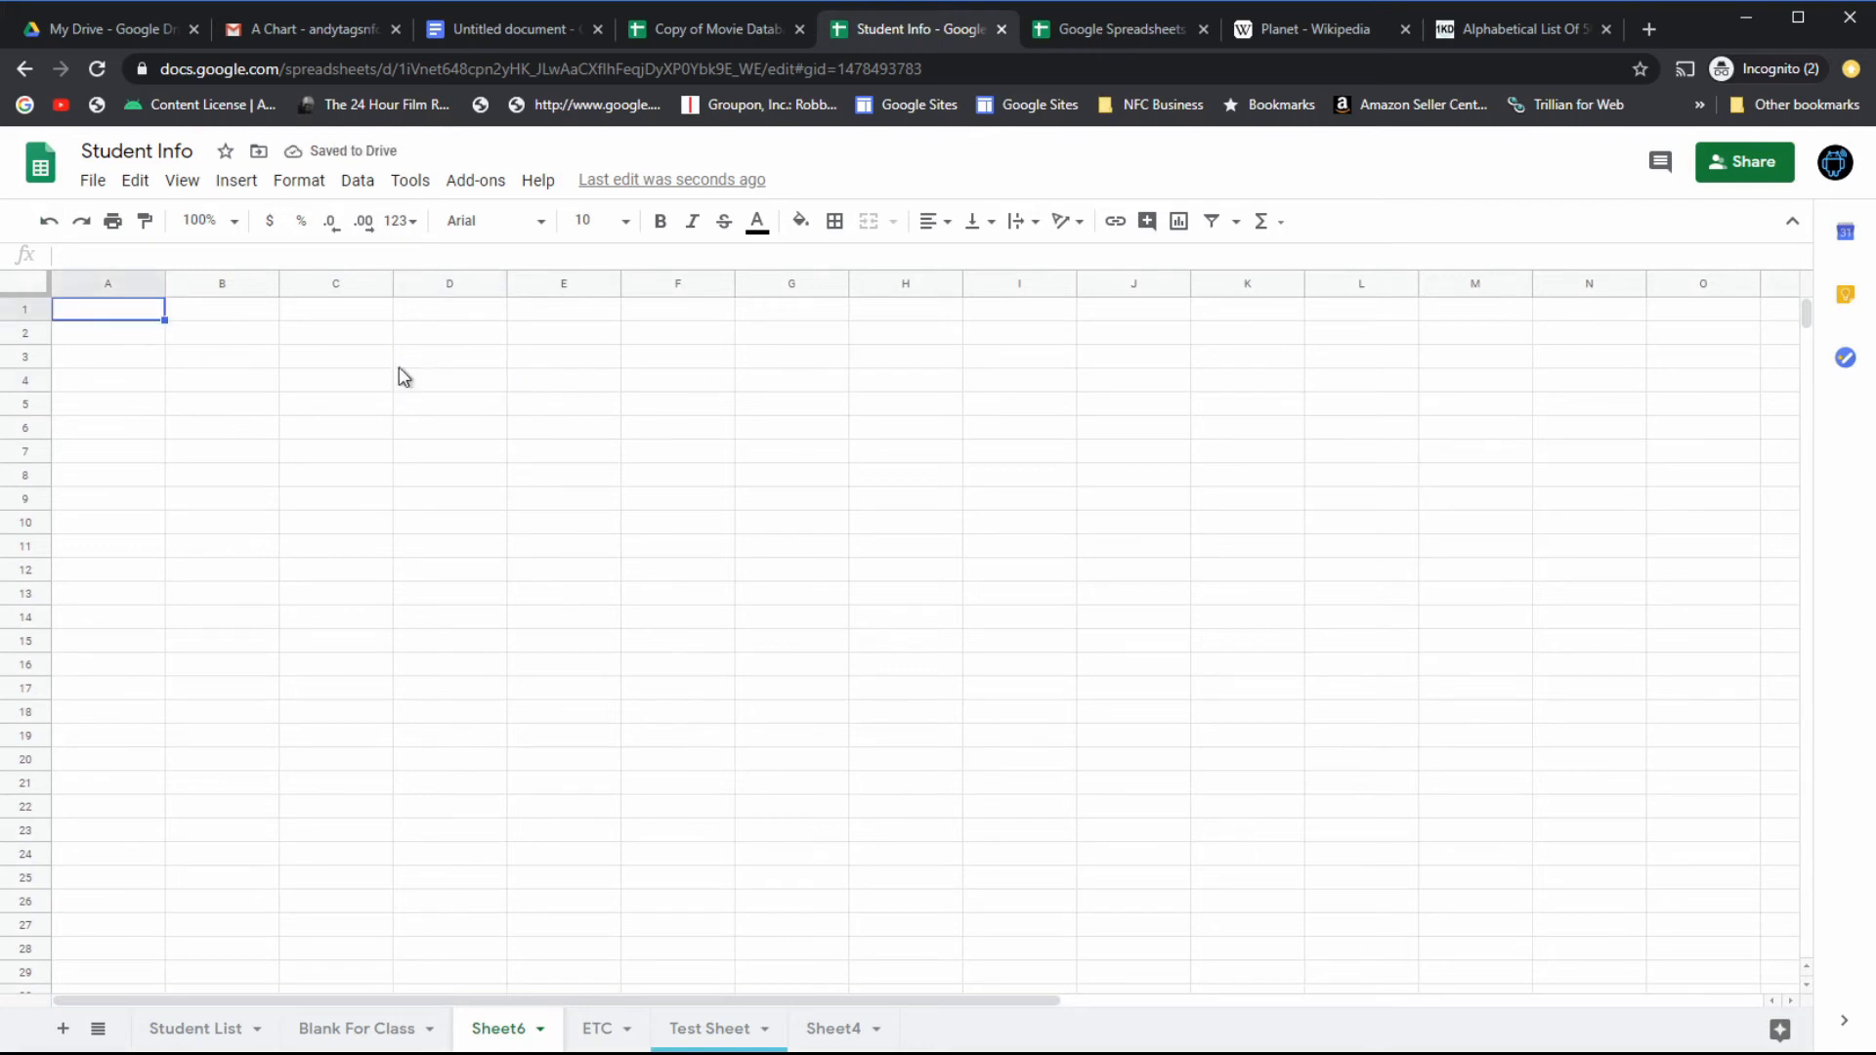
Check the source table on the Wikipedia Planet page, then paste it at cell A1 of Sheet6 as values only.
click(1311, 31)
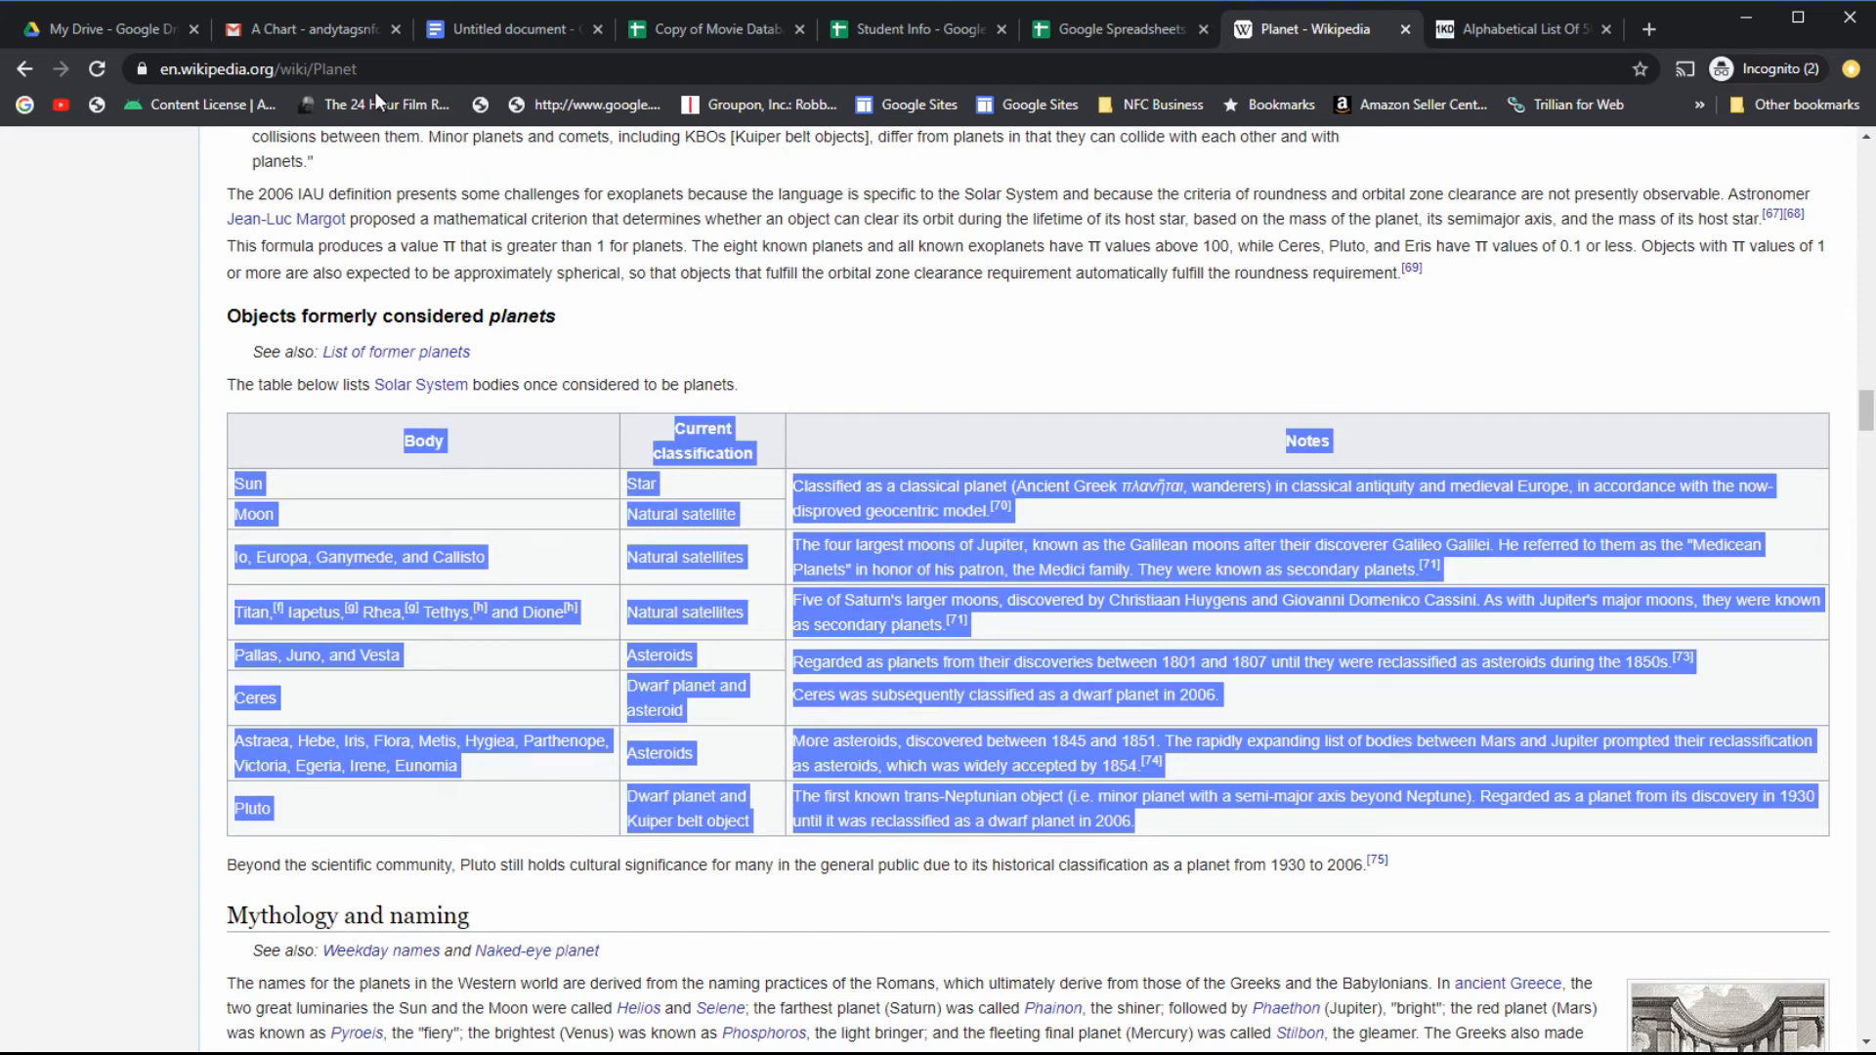
click(897, 31)
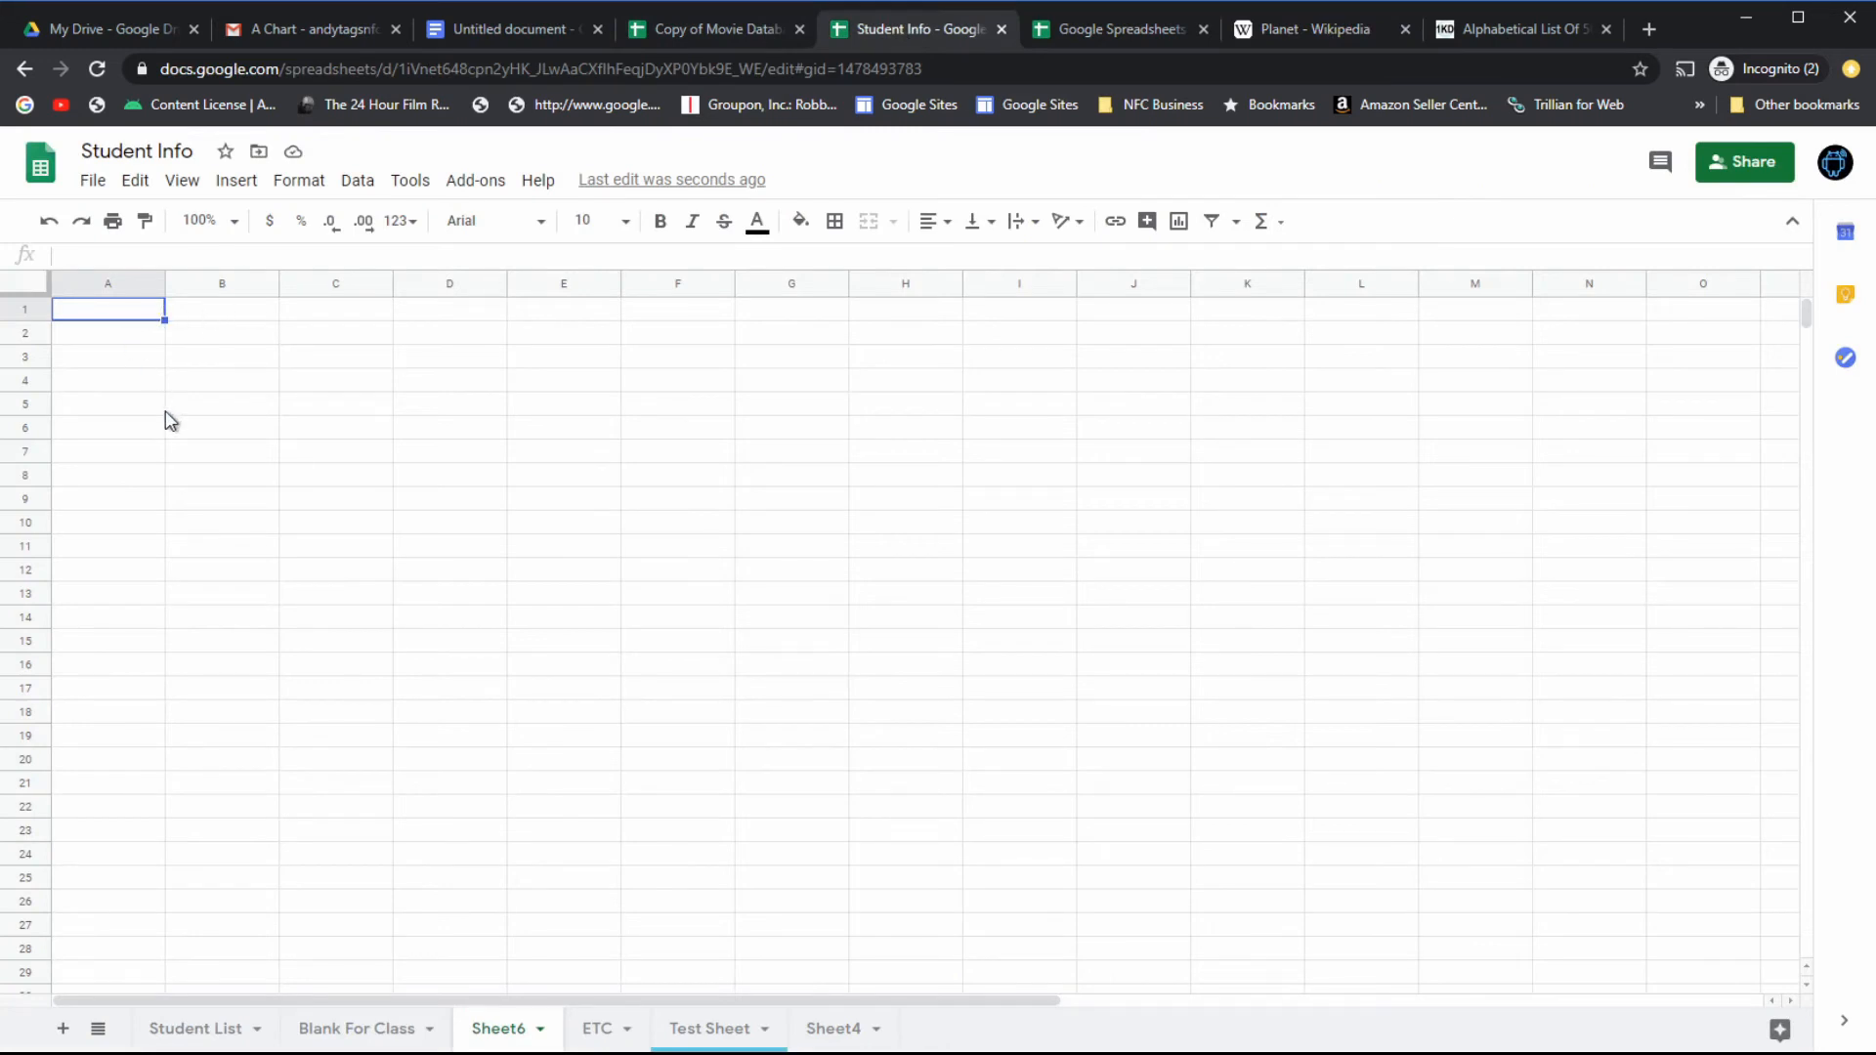
key(ctrl+v)
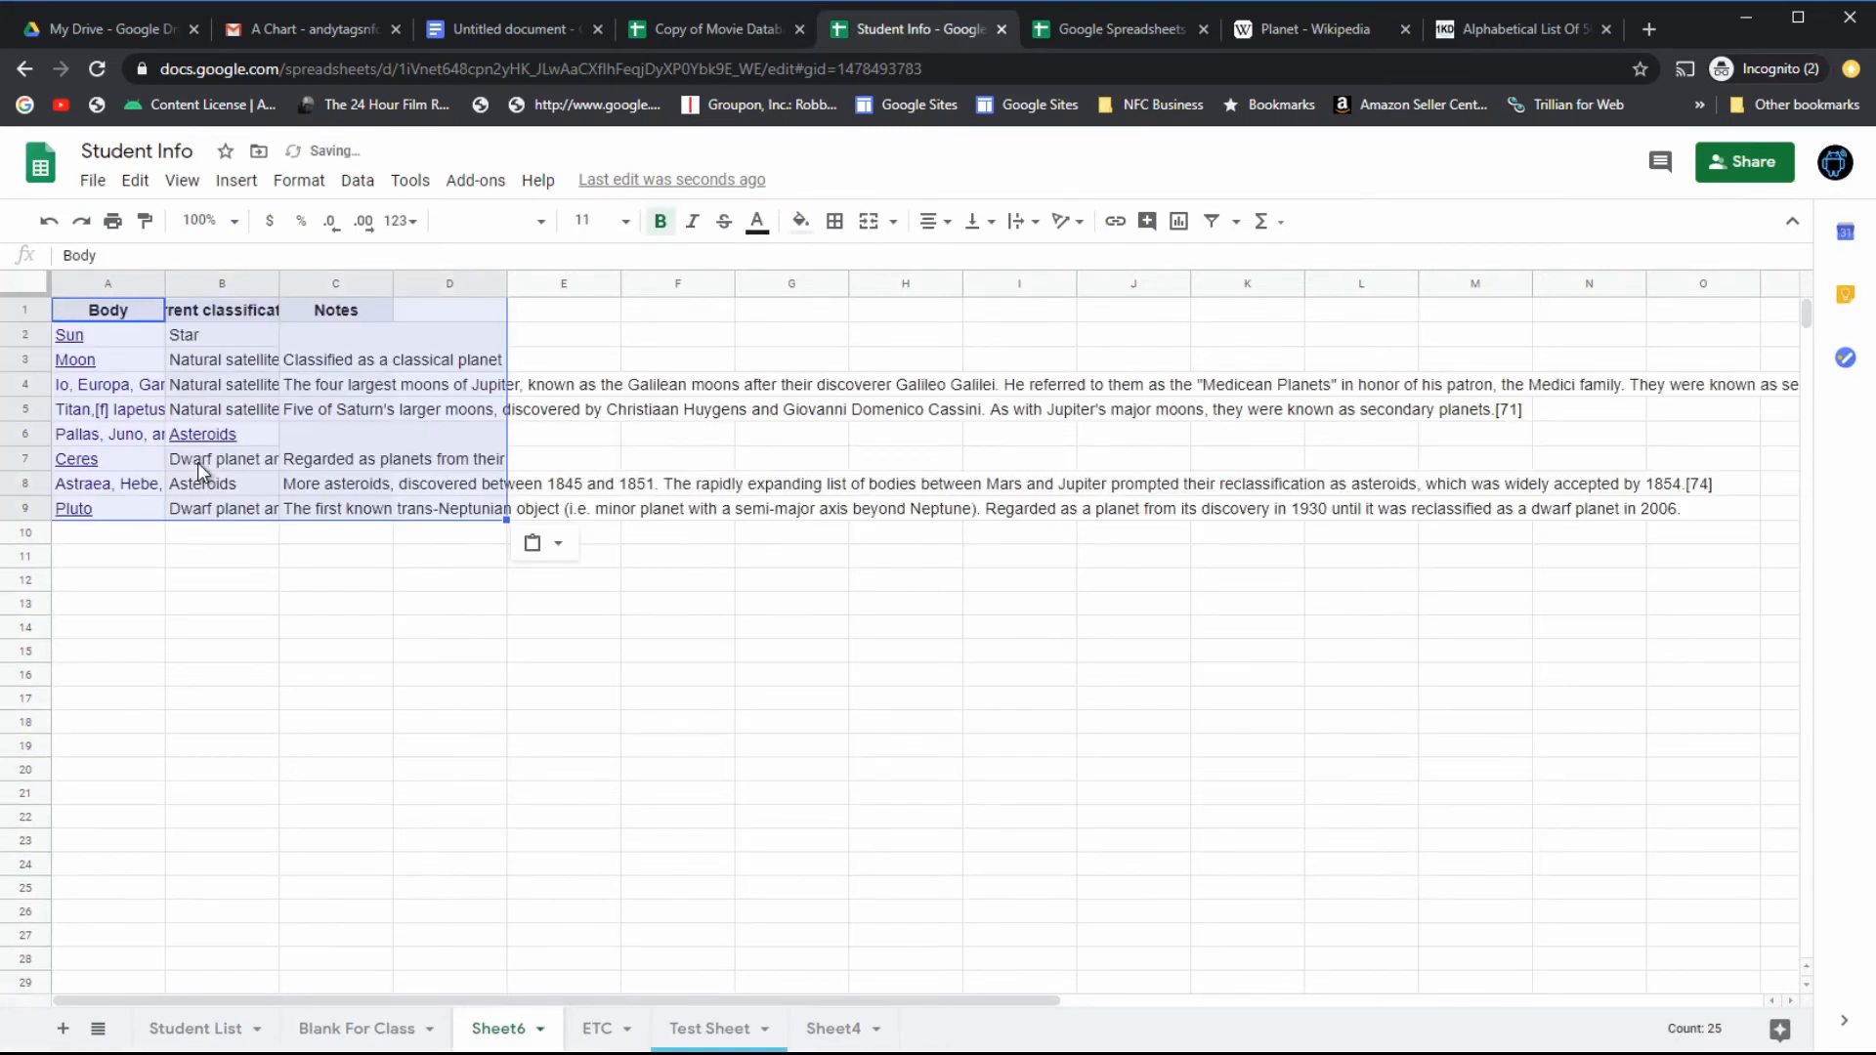
click(557, 548)
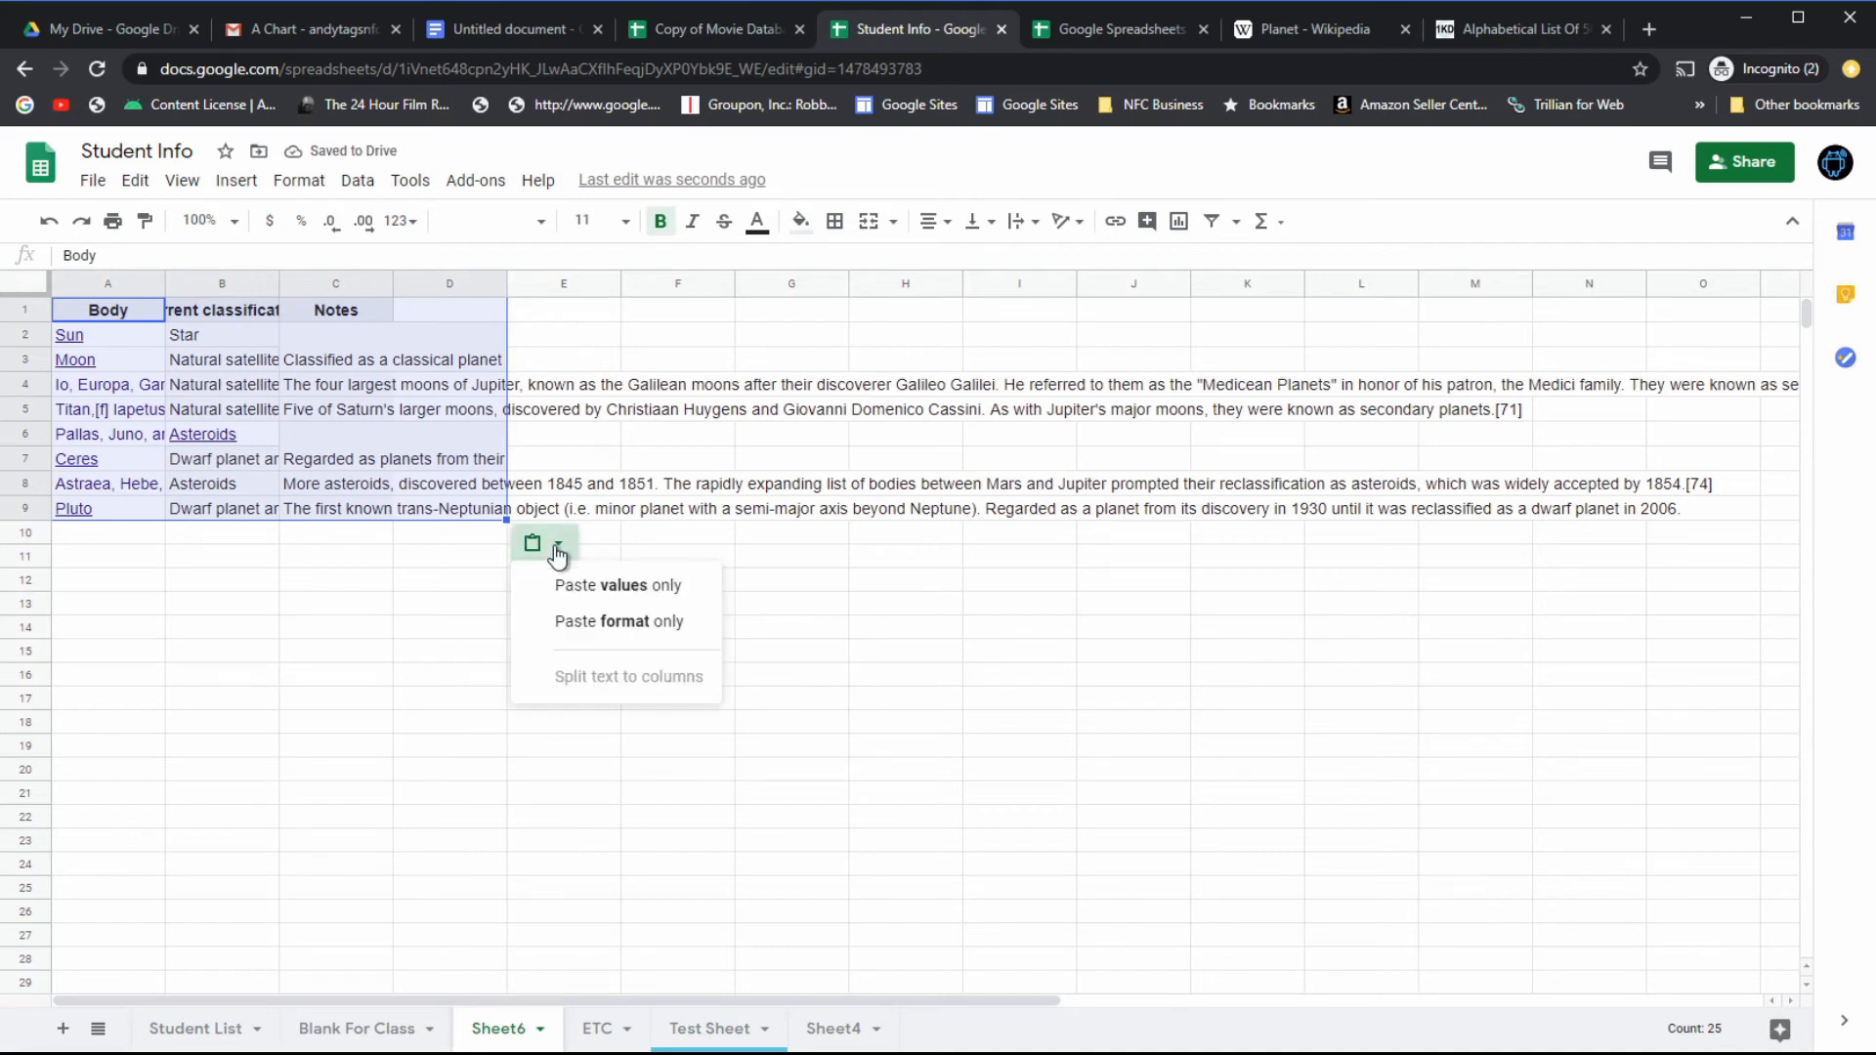
click(589, 590)
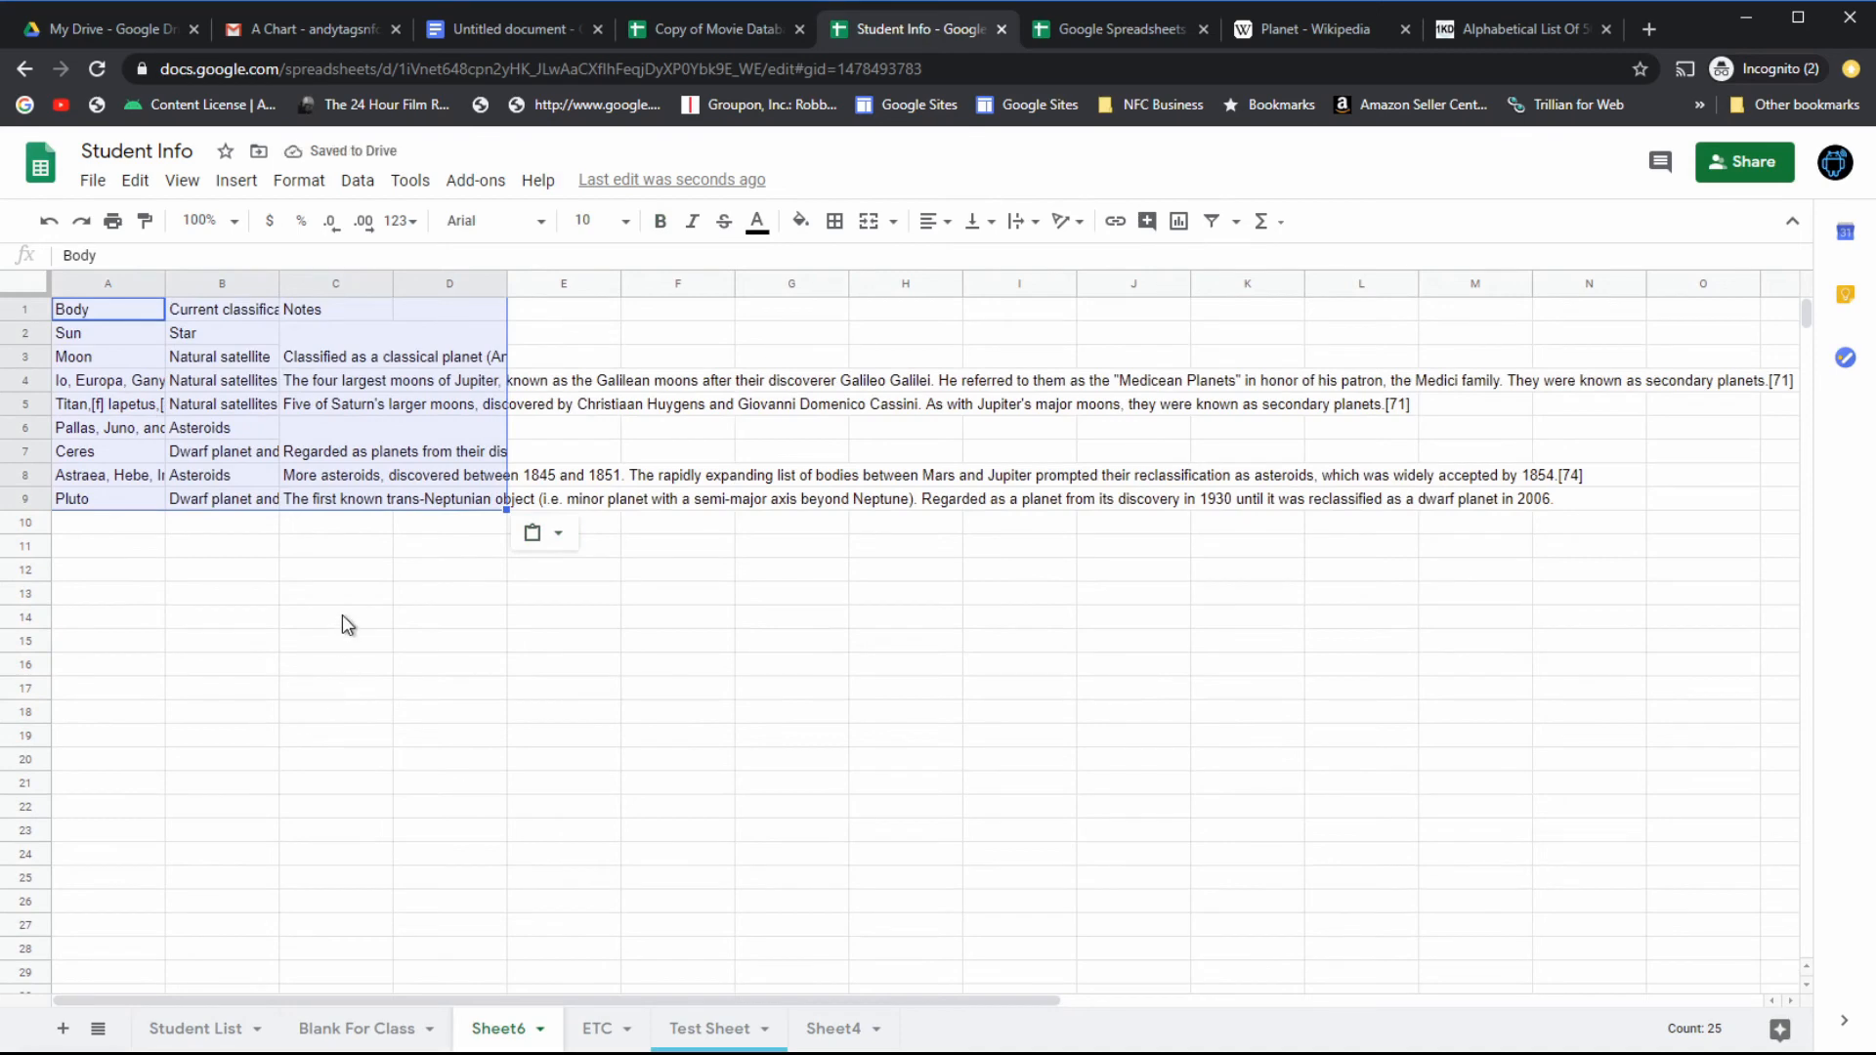
Auto-fit the widths of all columns in Sheet6 to their contents.
click(34, 291)
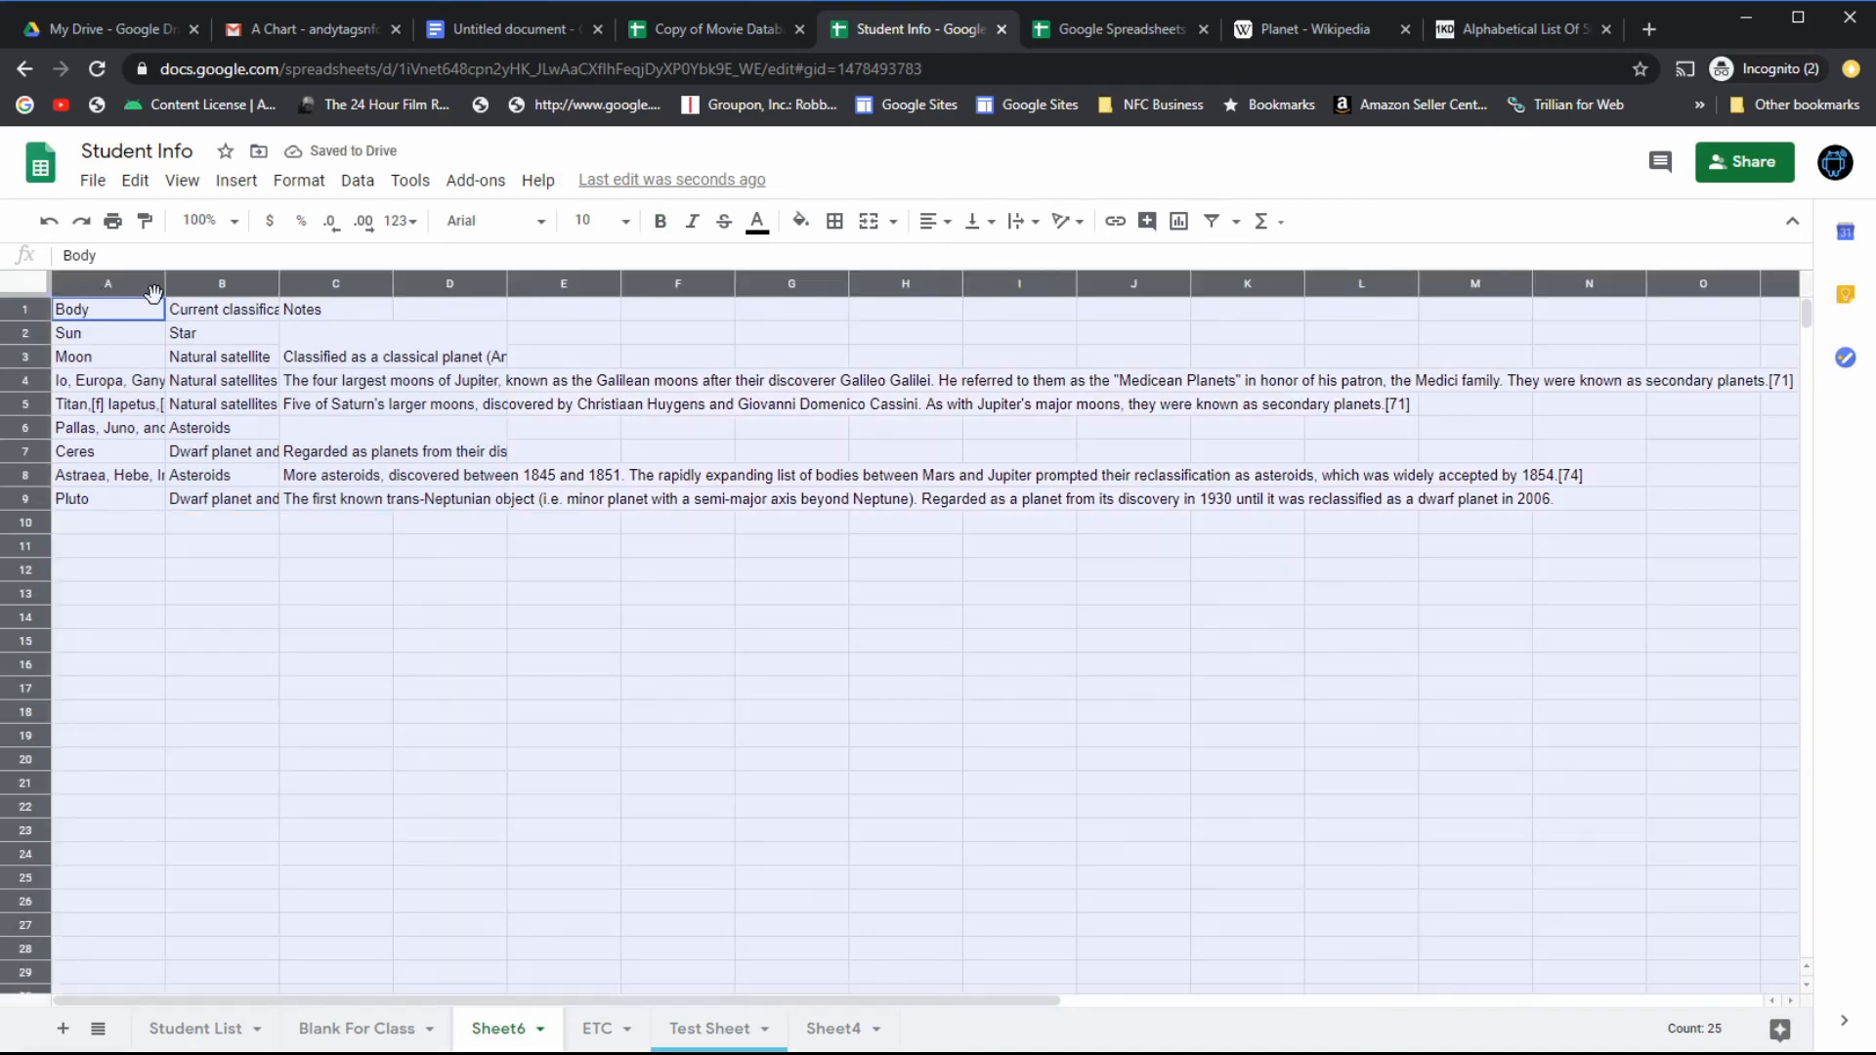
double_click(162, 283)
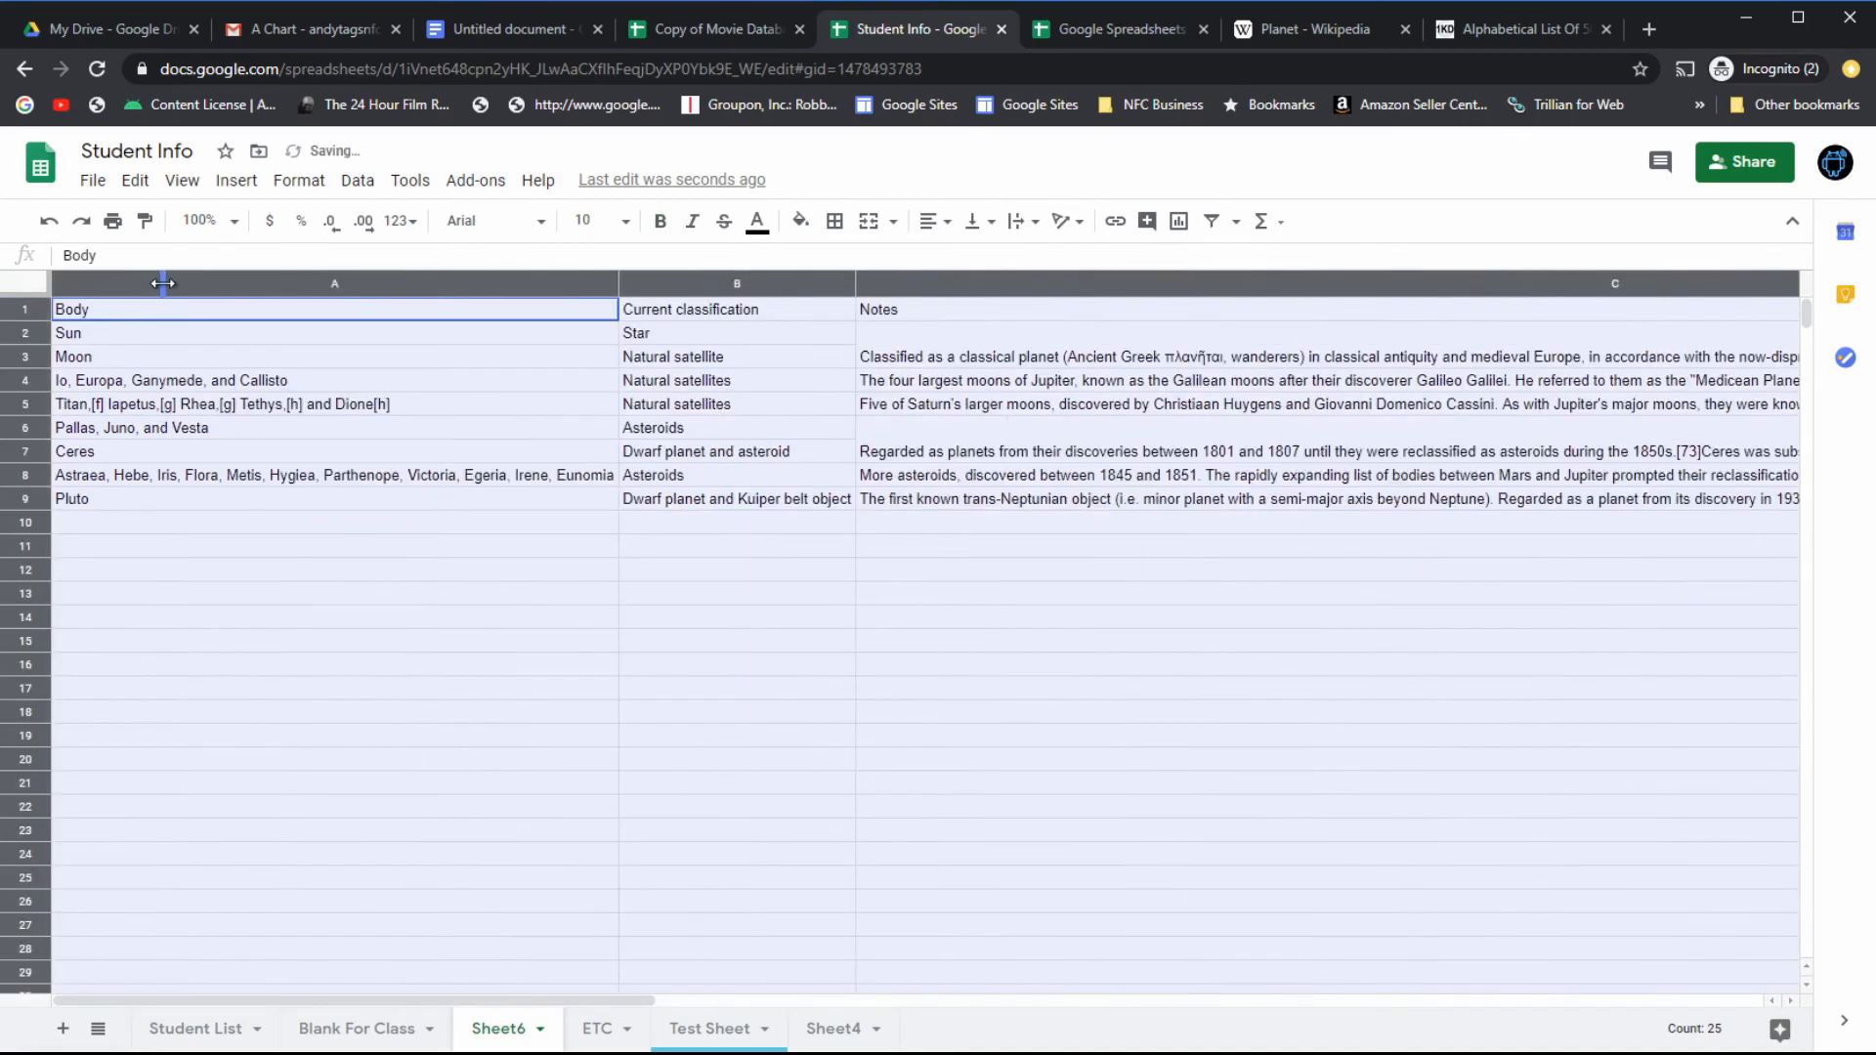
click(473, 500)
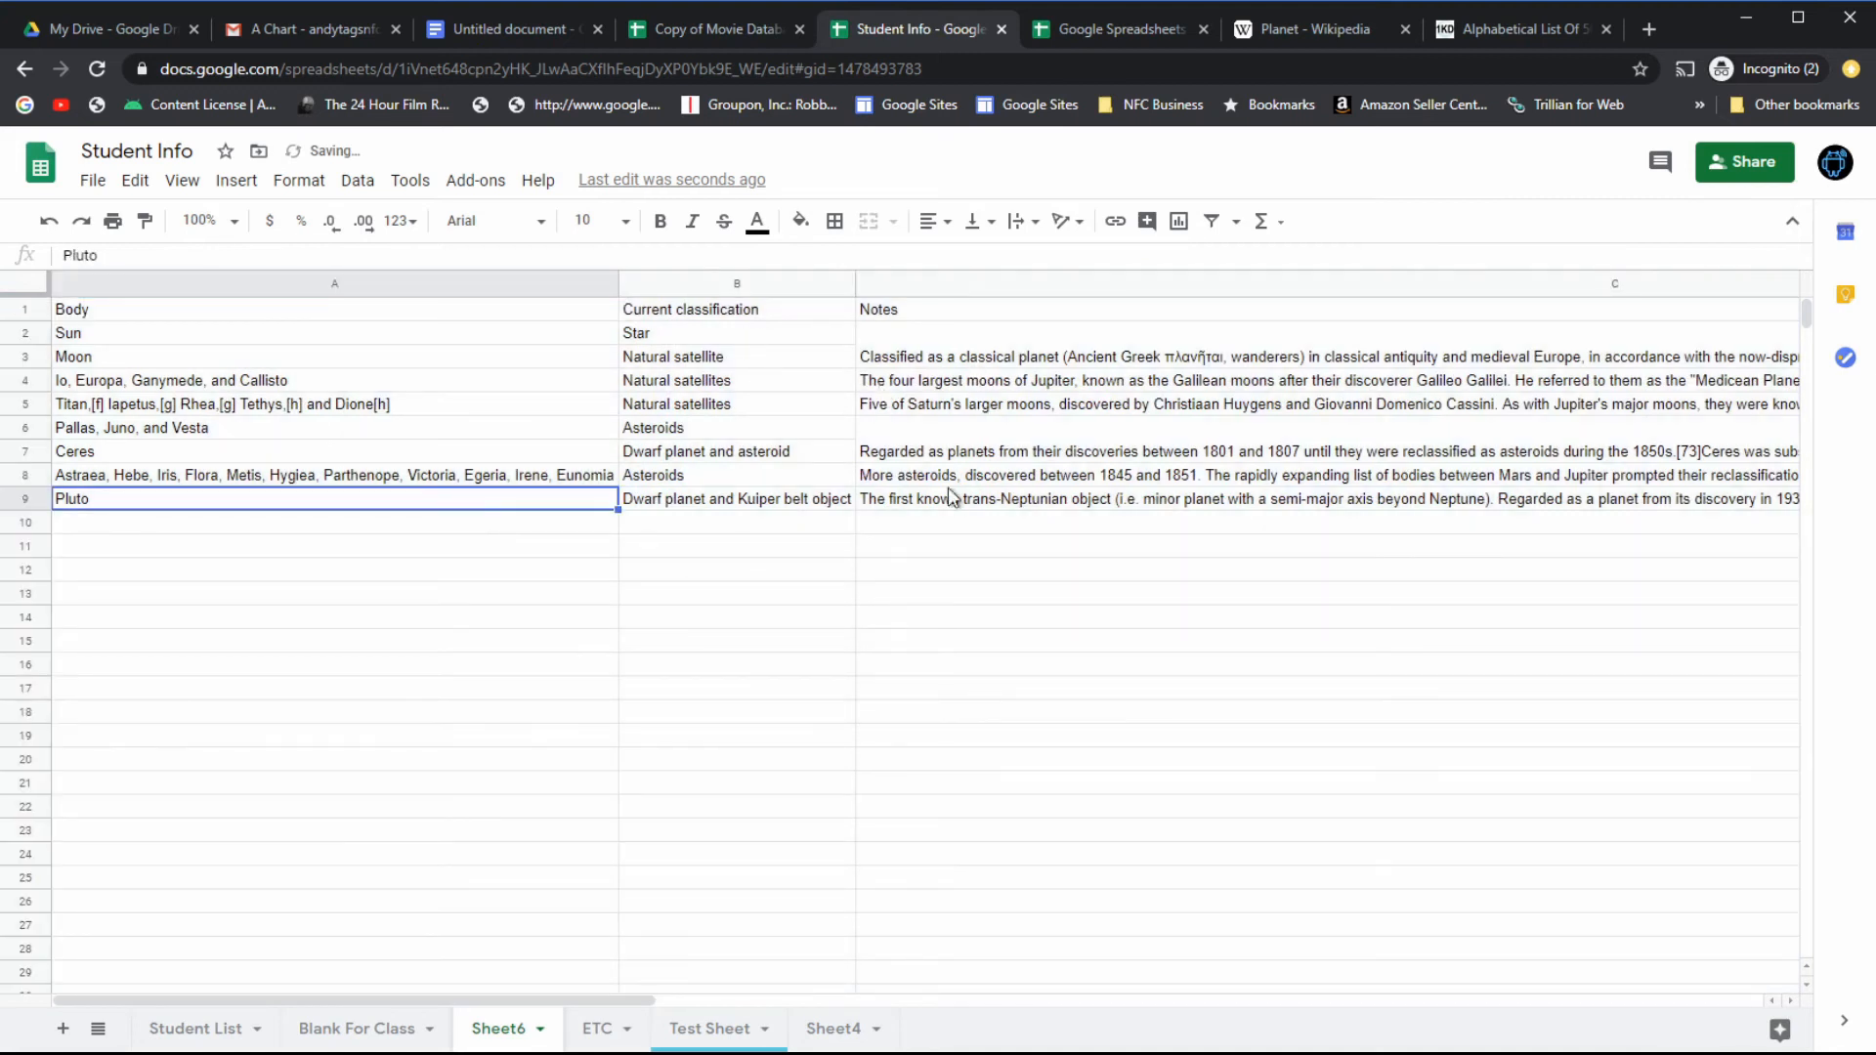
click(670, 430)
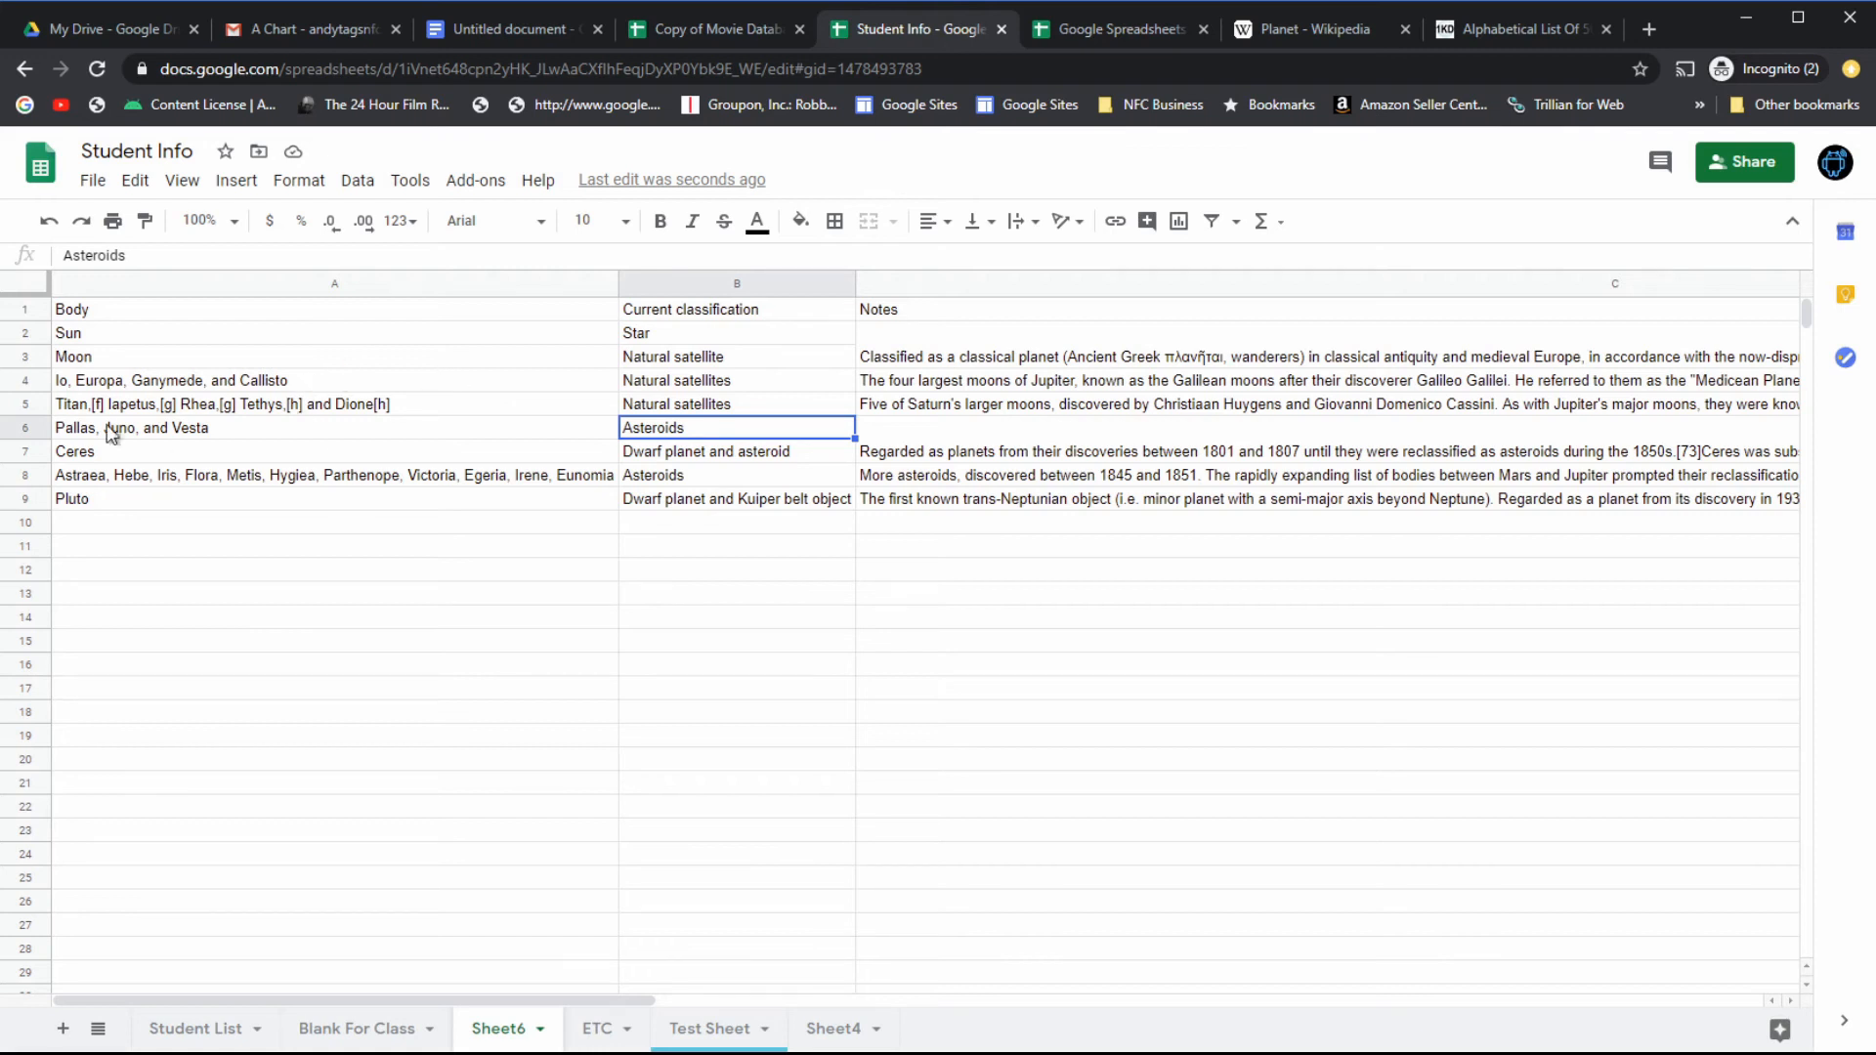
click(562, 505)
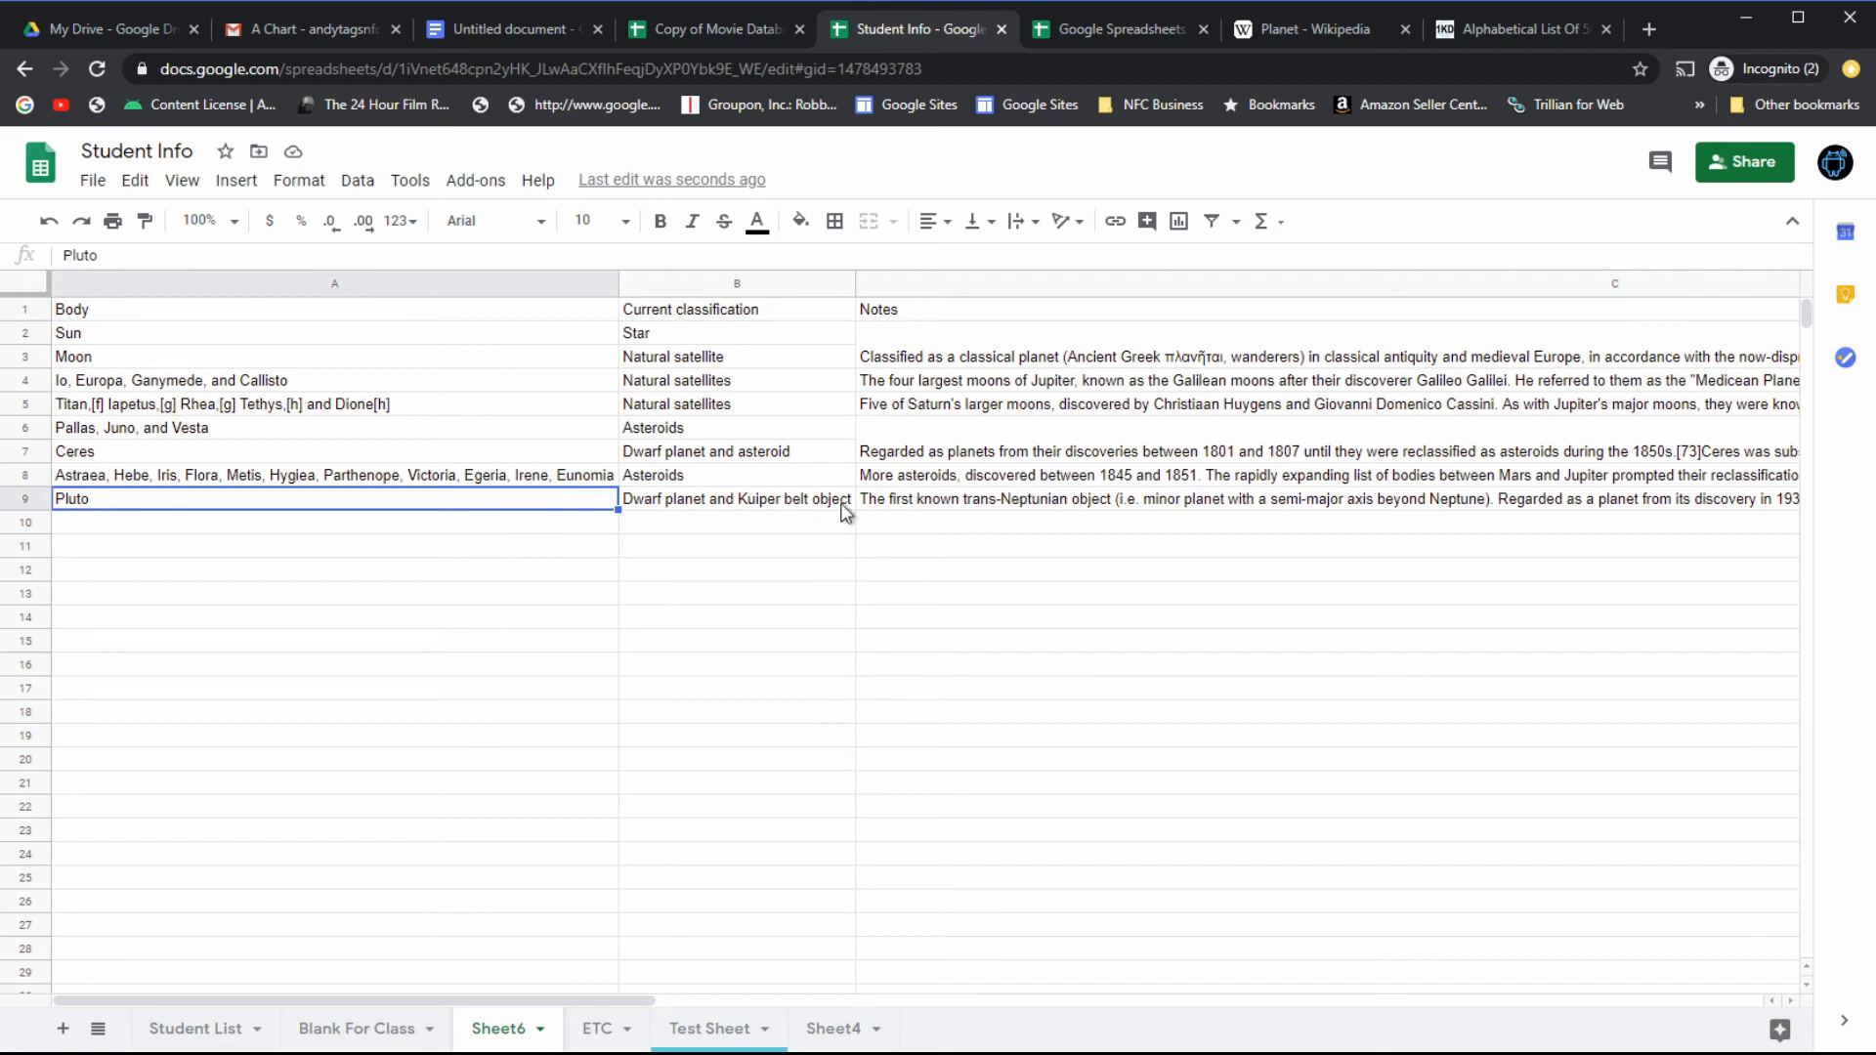
click(964, 501)
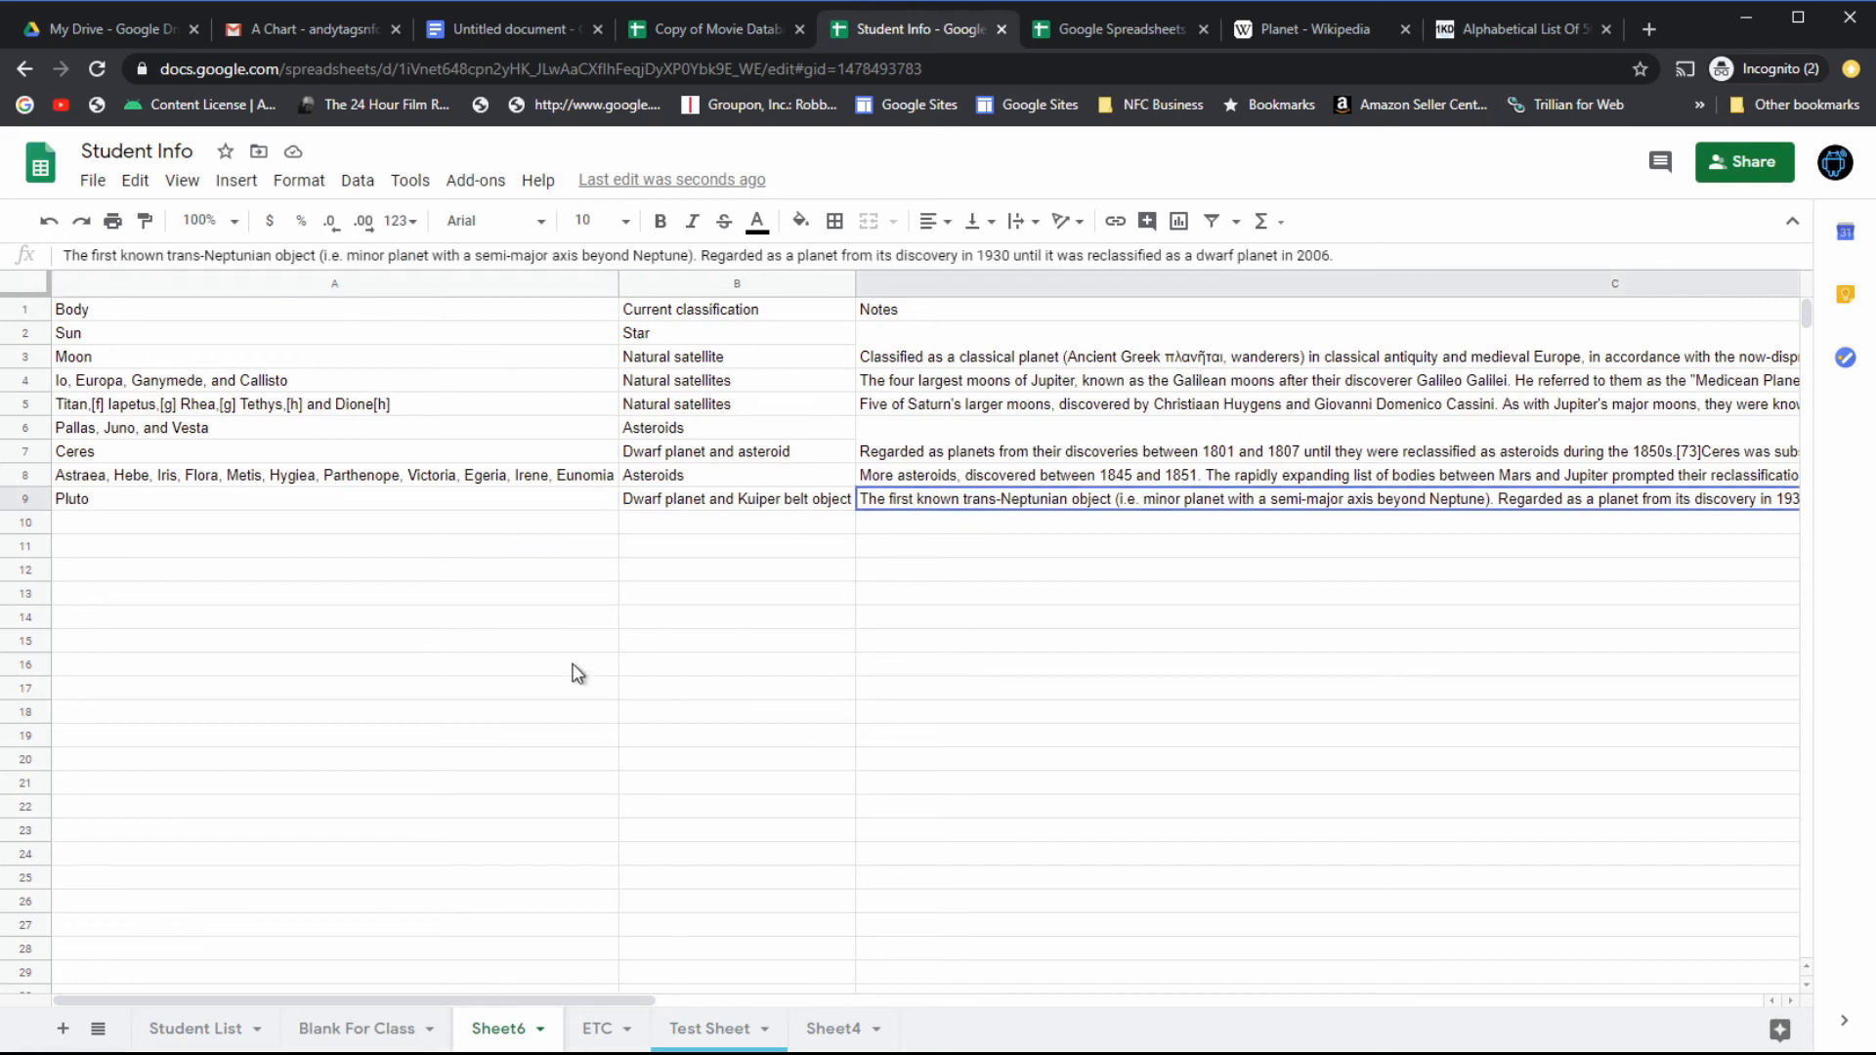
click(350, 529)
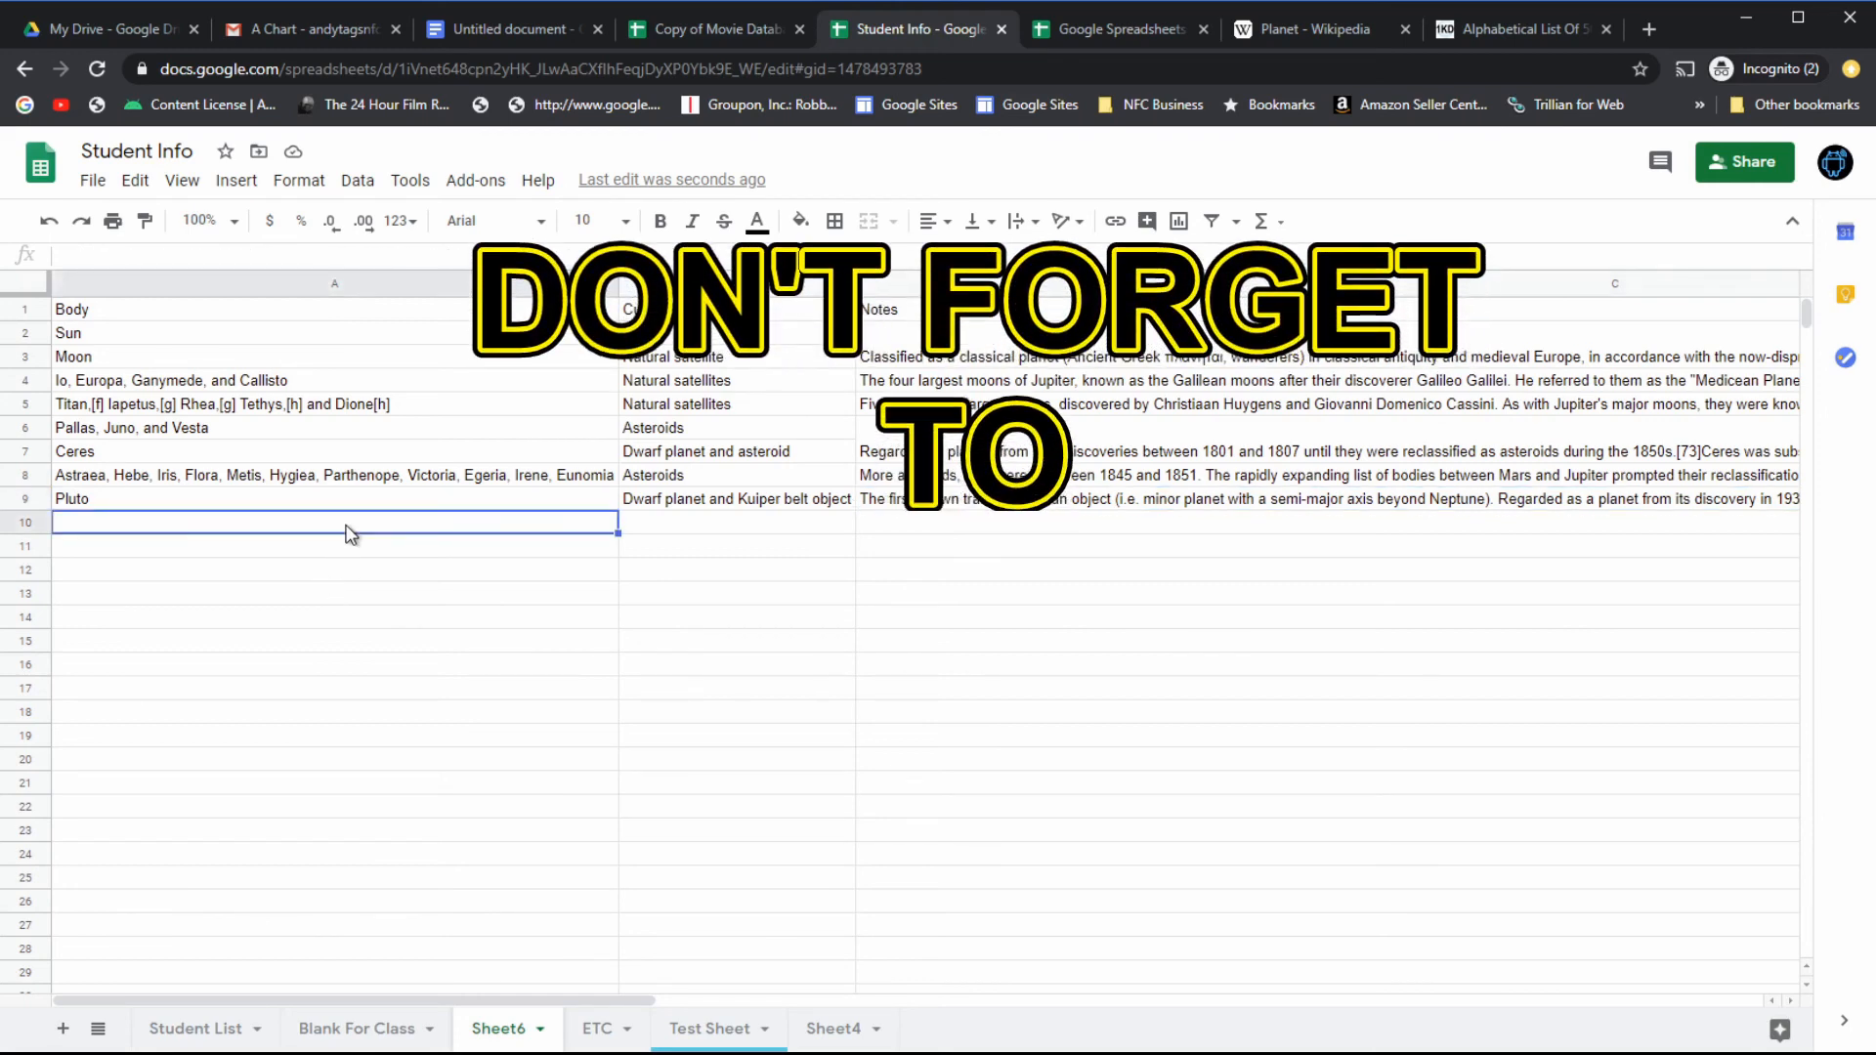